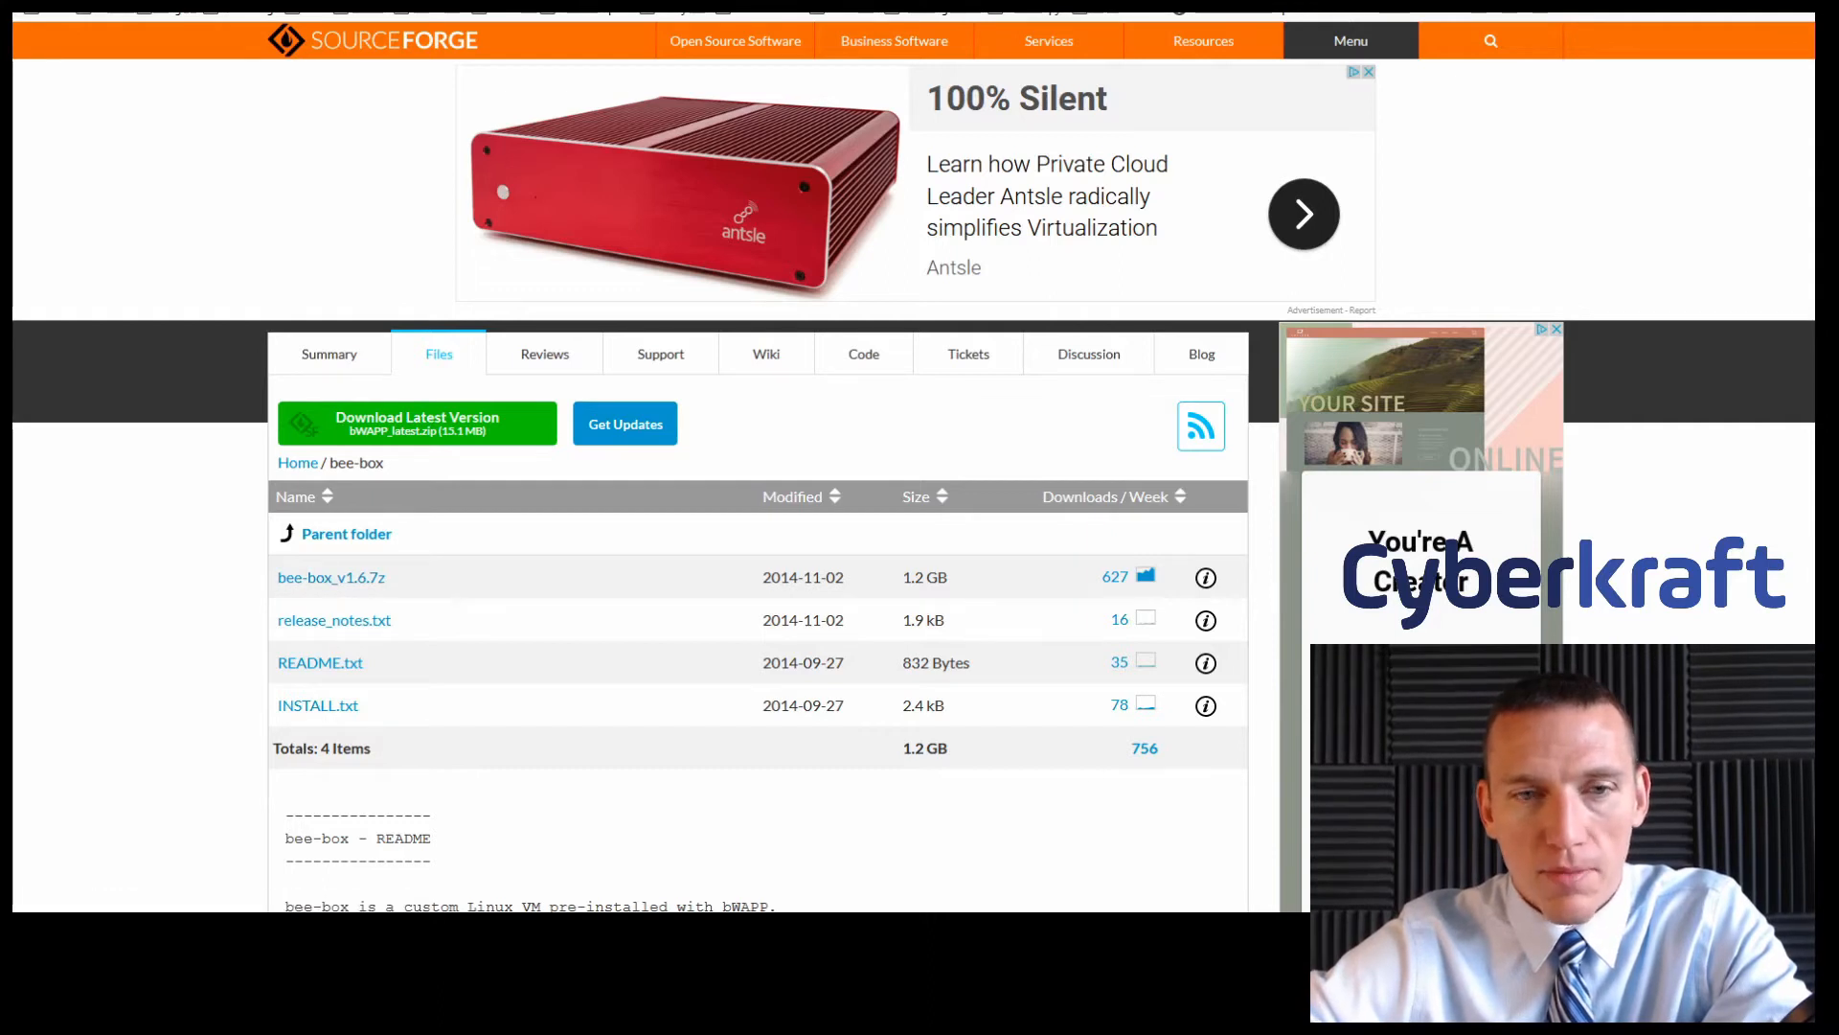
Download the bee-box_v1.6.7z archive from the bWAPP project's bee-box folder
click(357, 577)
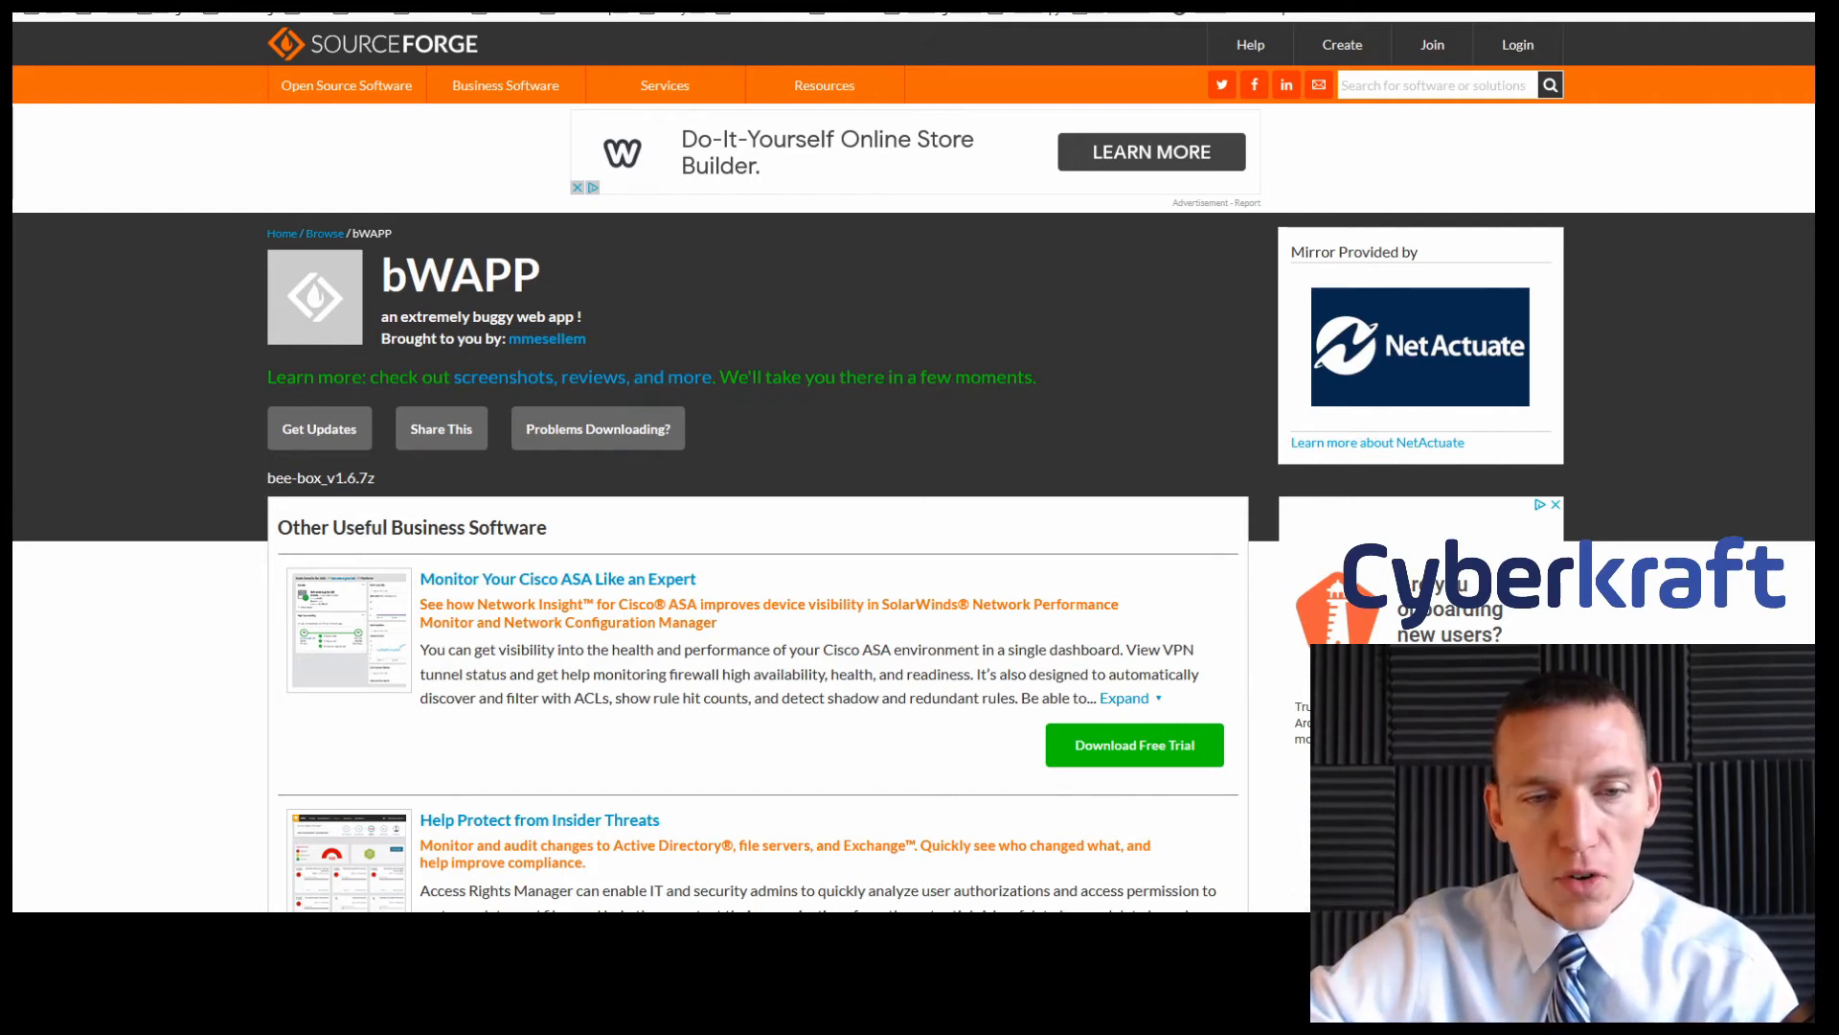
click(1302, 1026)
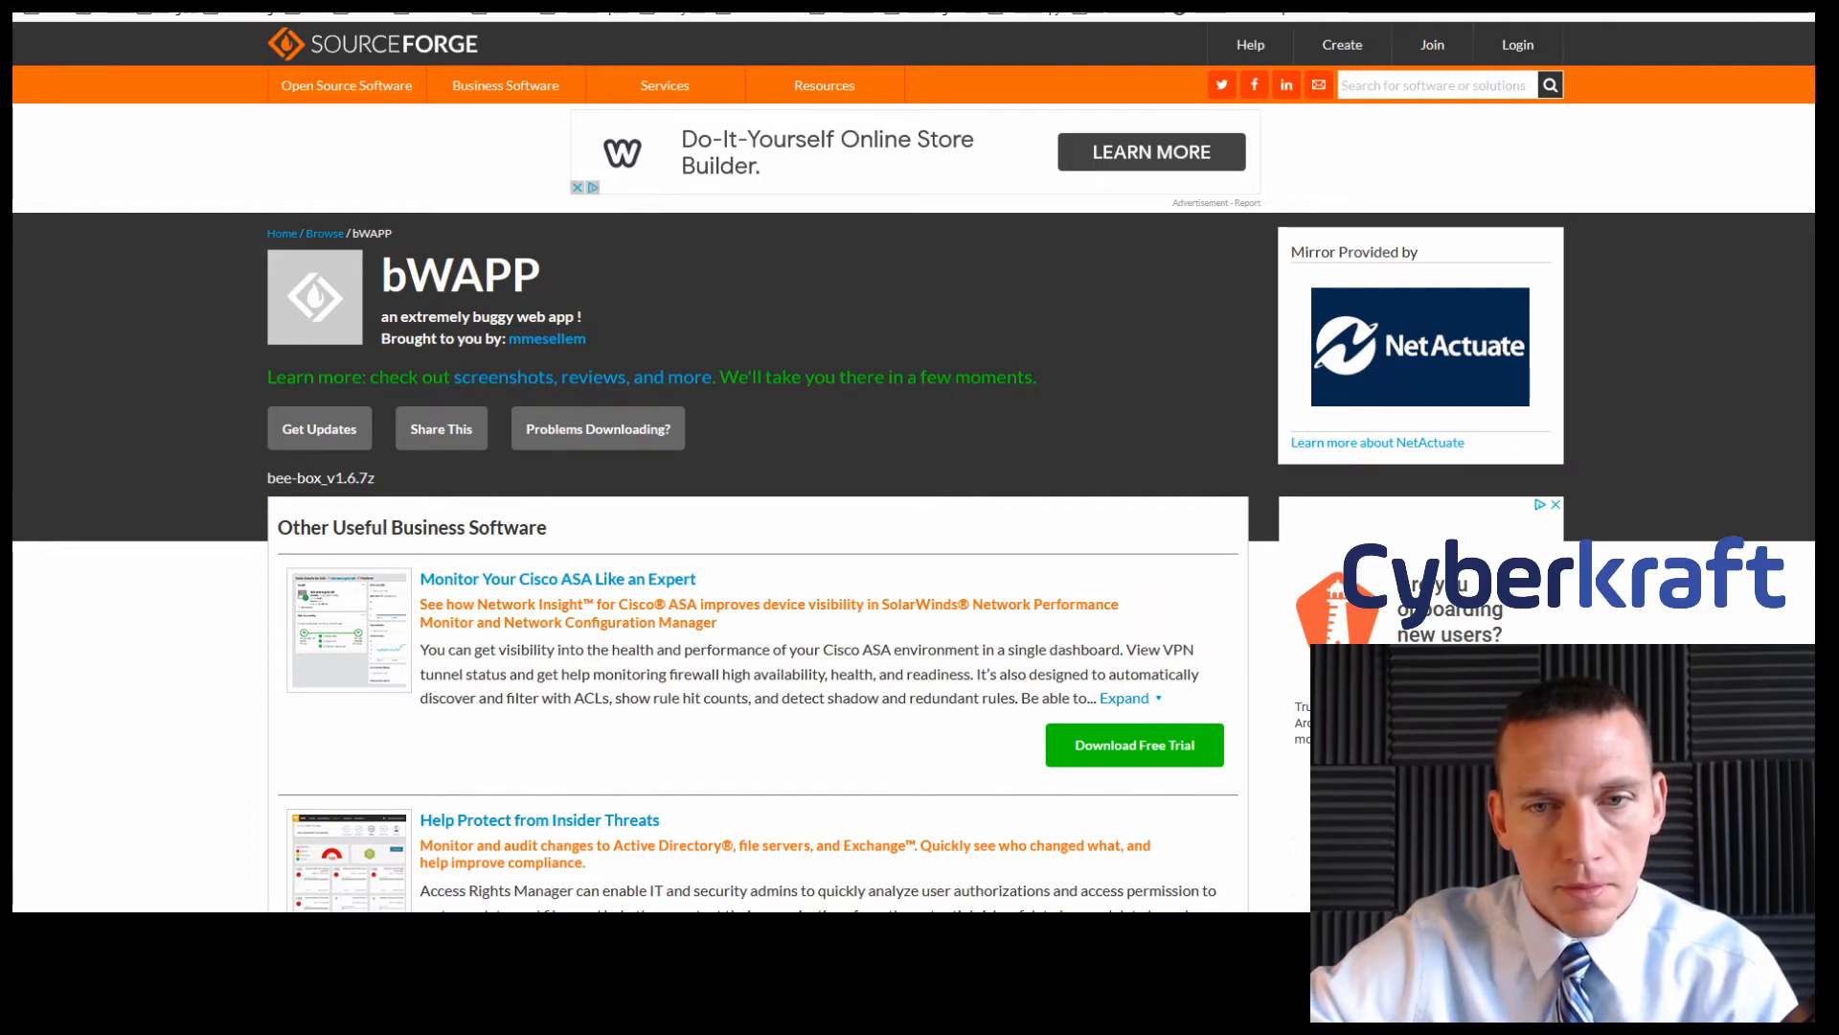
Switch to VMware Workstation 15 Player and look at the bee-box v1.6 entry in the virtual machine library
key(alt+Tab)
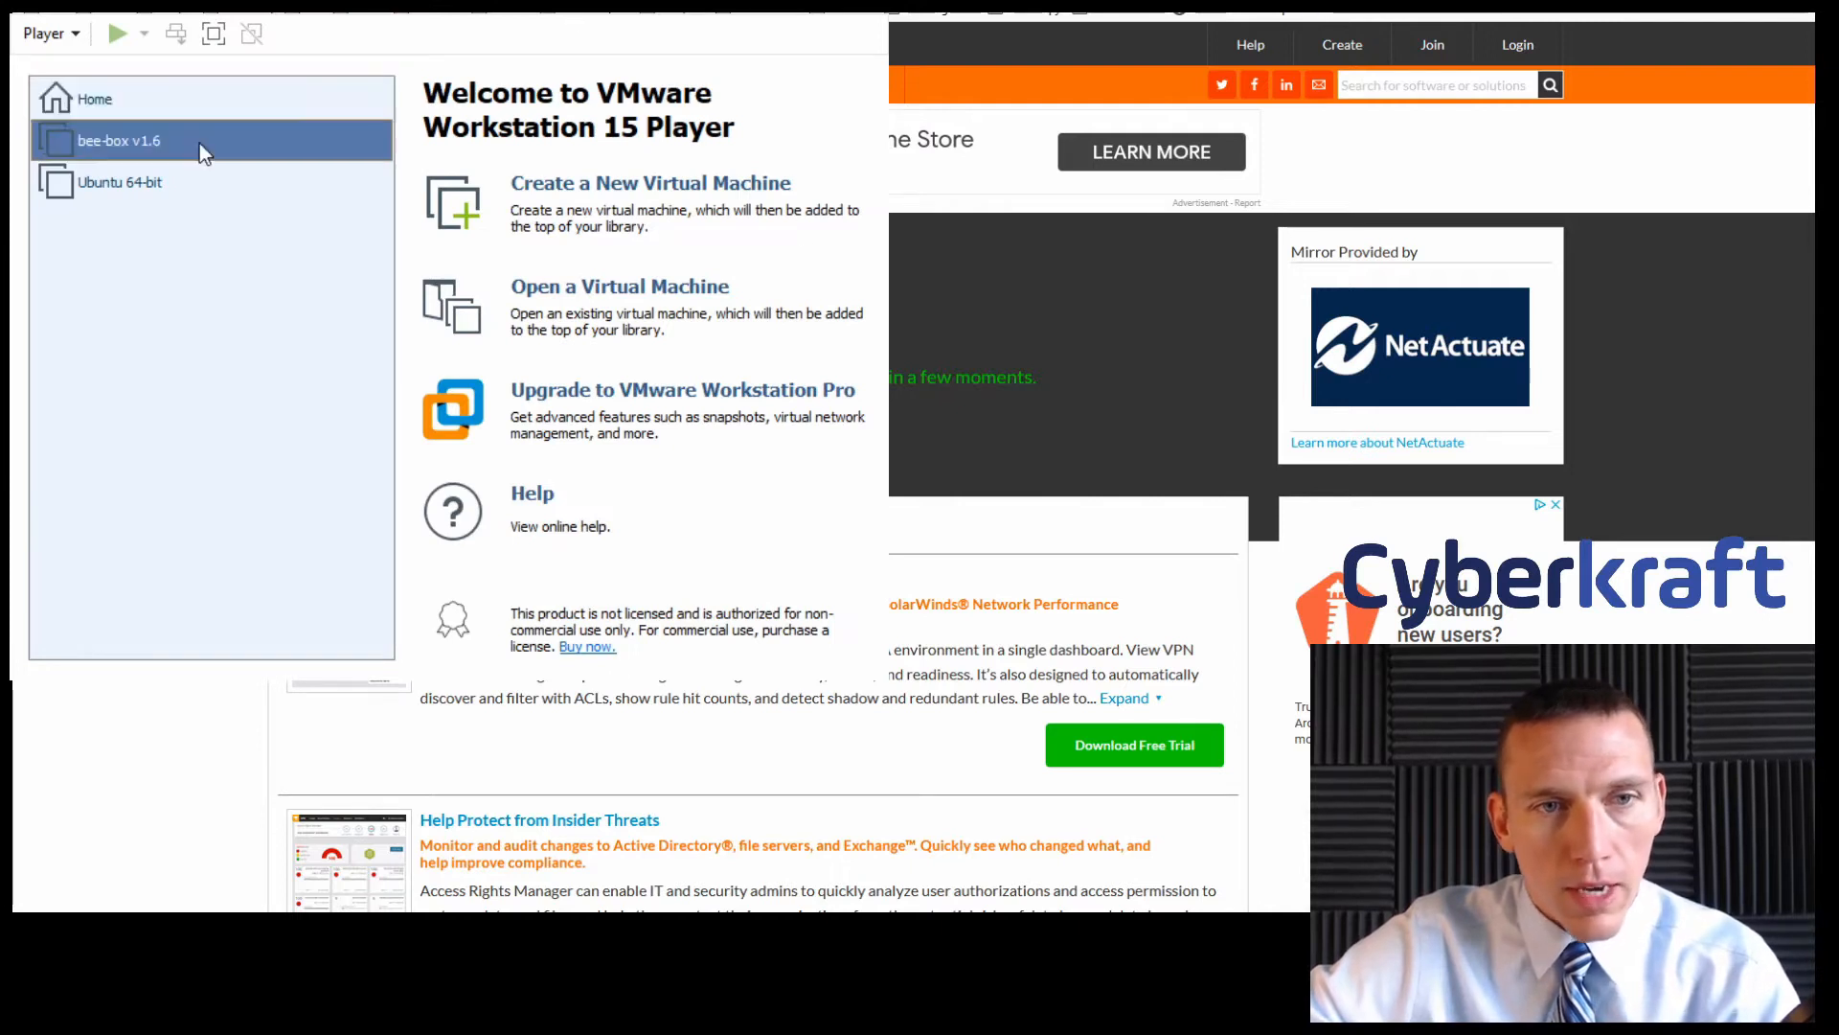
click(159, 142)
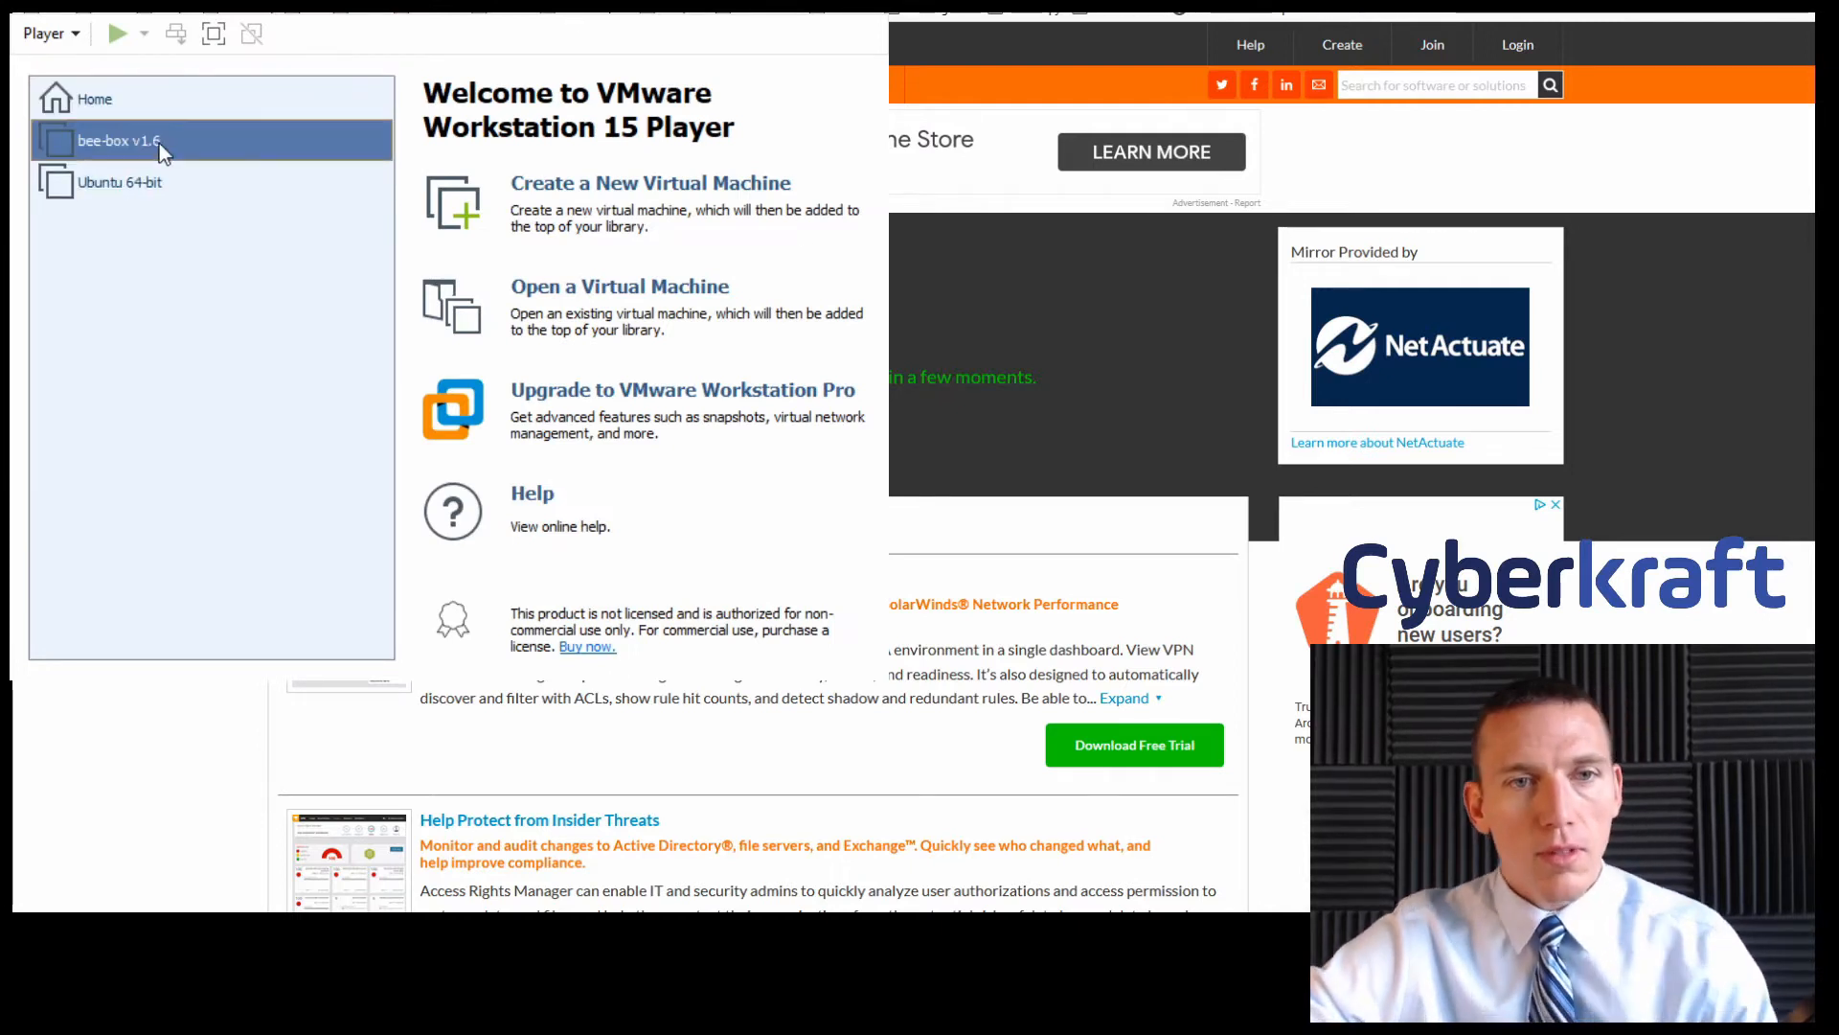
click(193, 105)
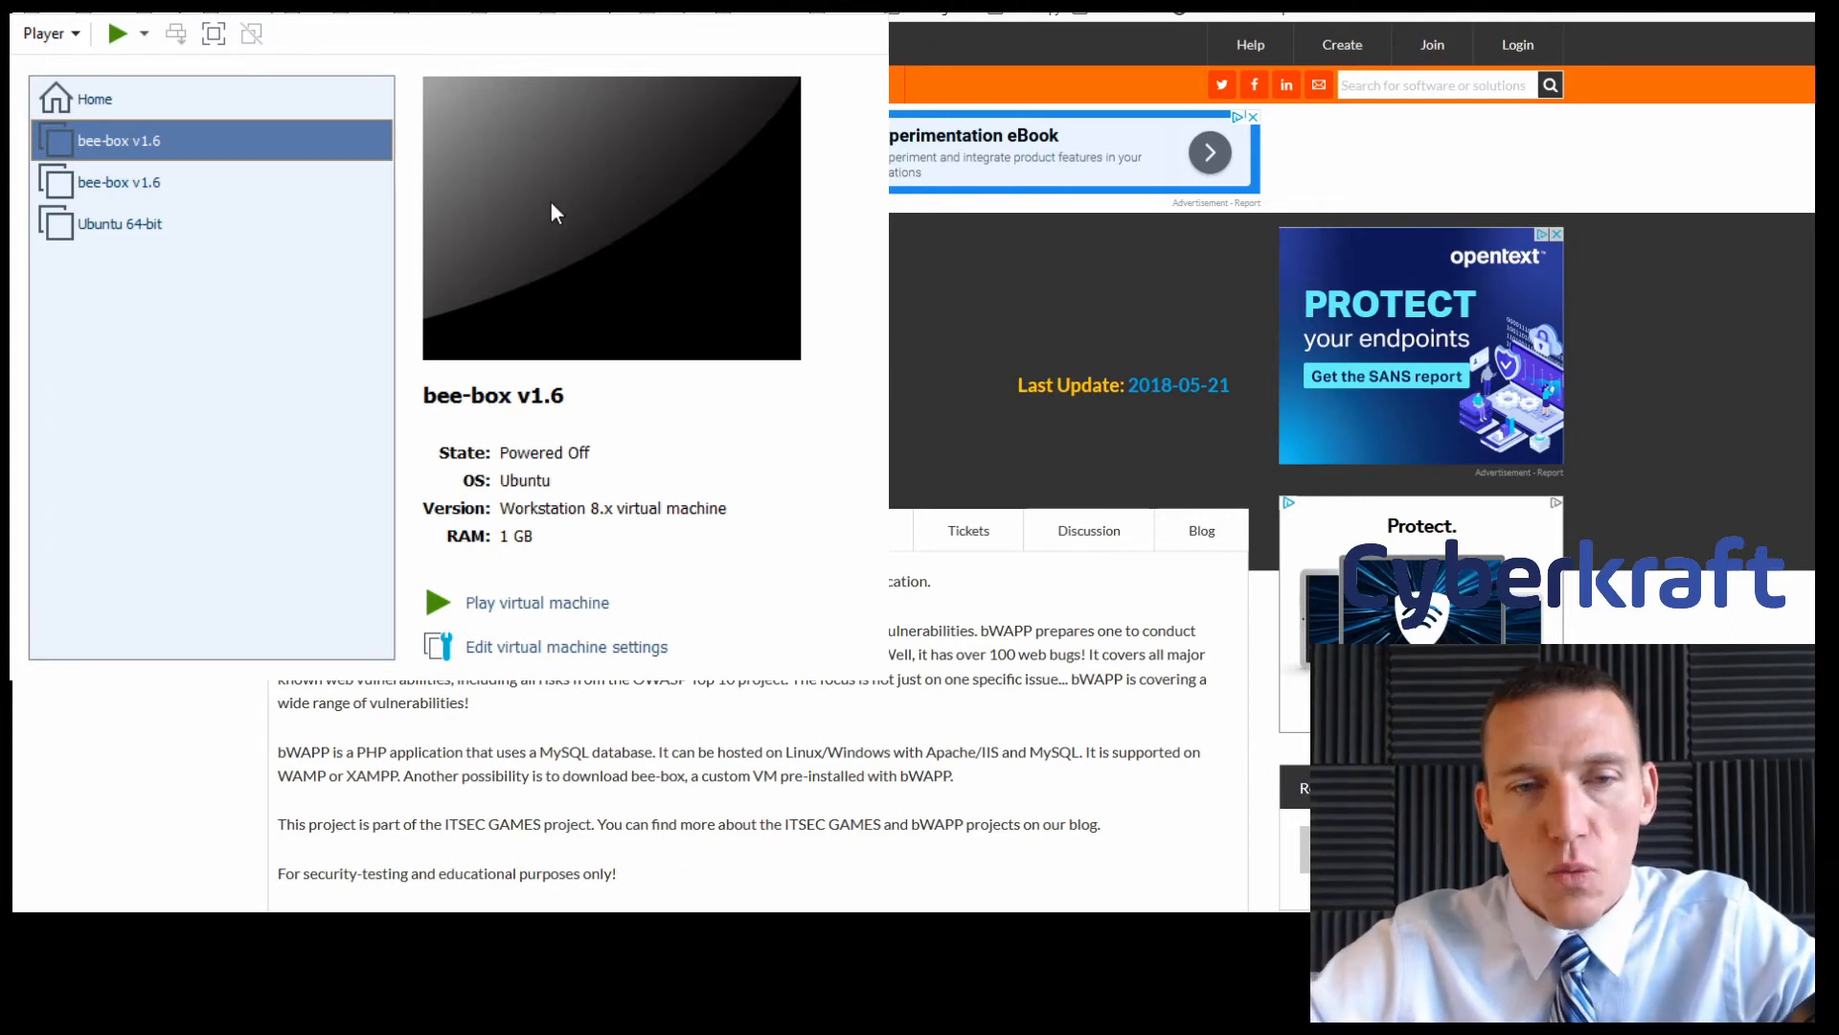
Power on the first bee-box v1.6 virtual machine in the library and take it out of full-screen mode
click(153, 180)
click(194, 134)
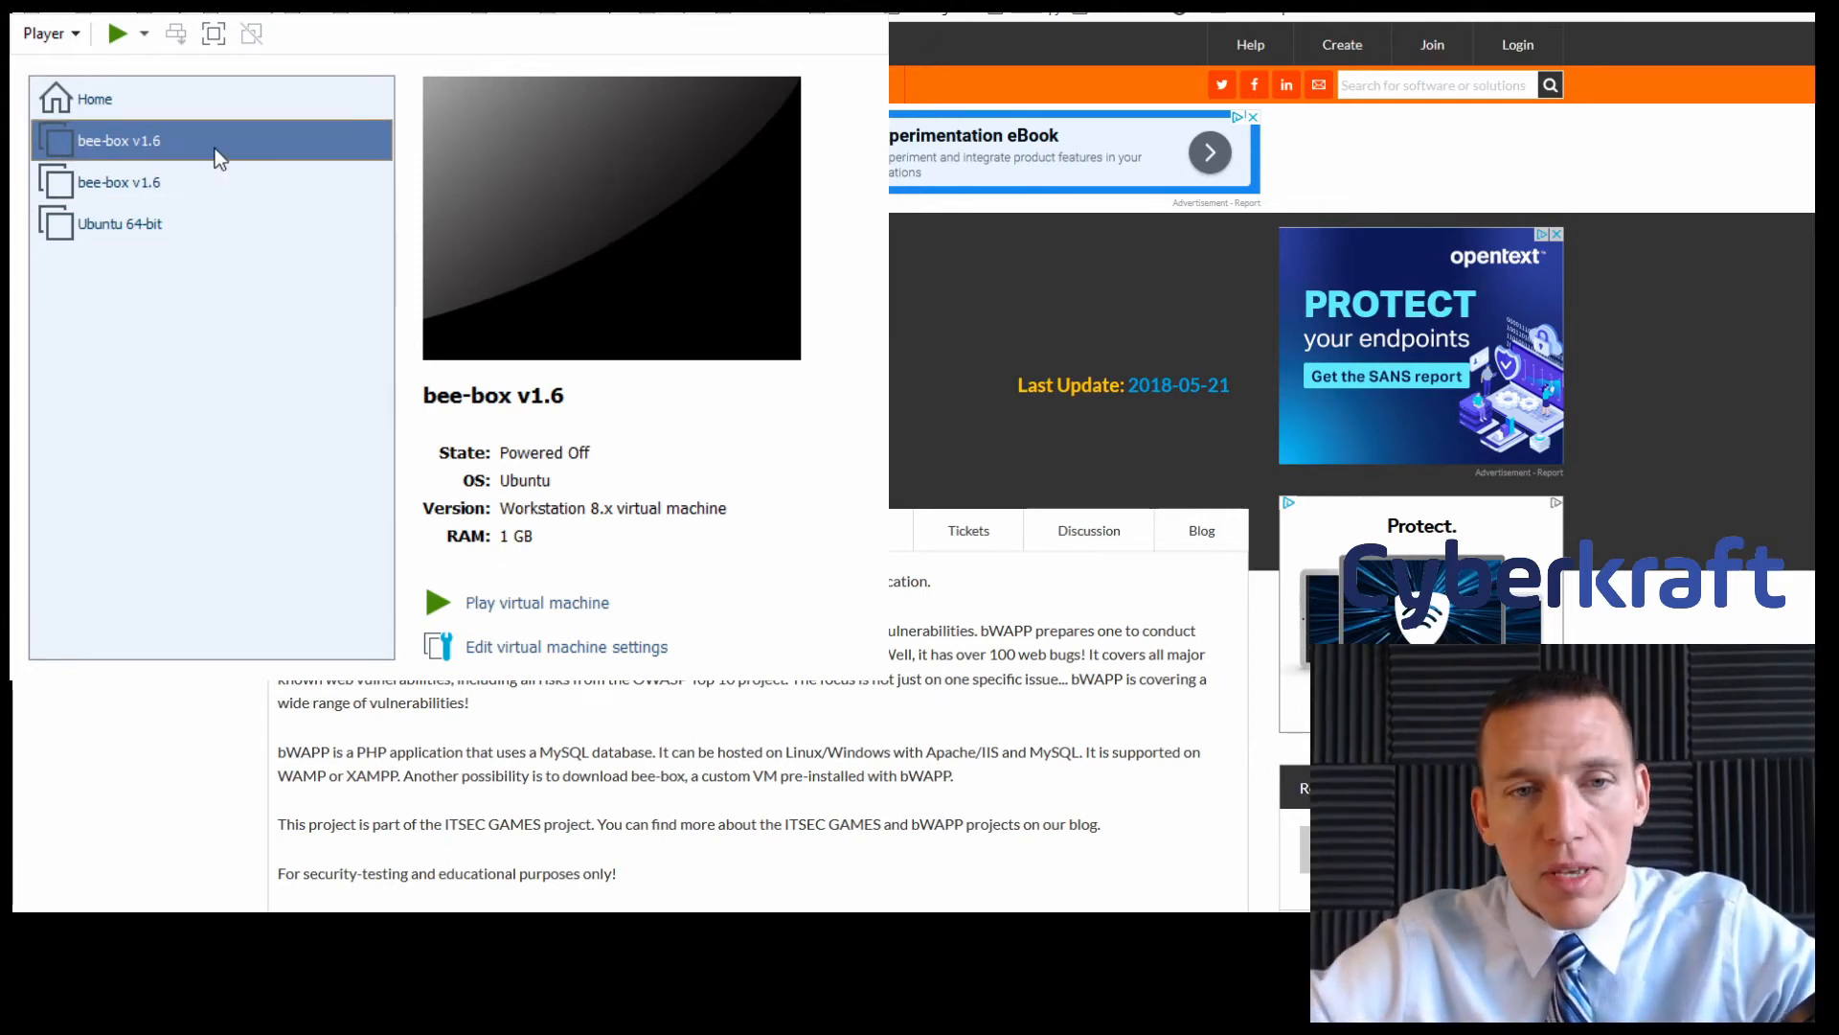
click(157, 196)
click(193, 153)
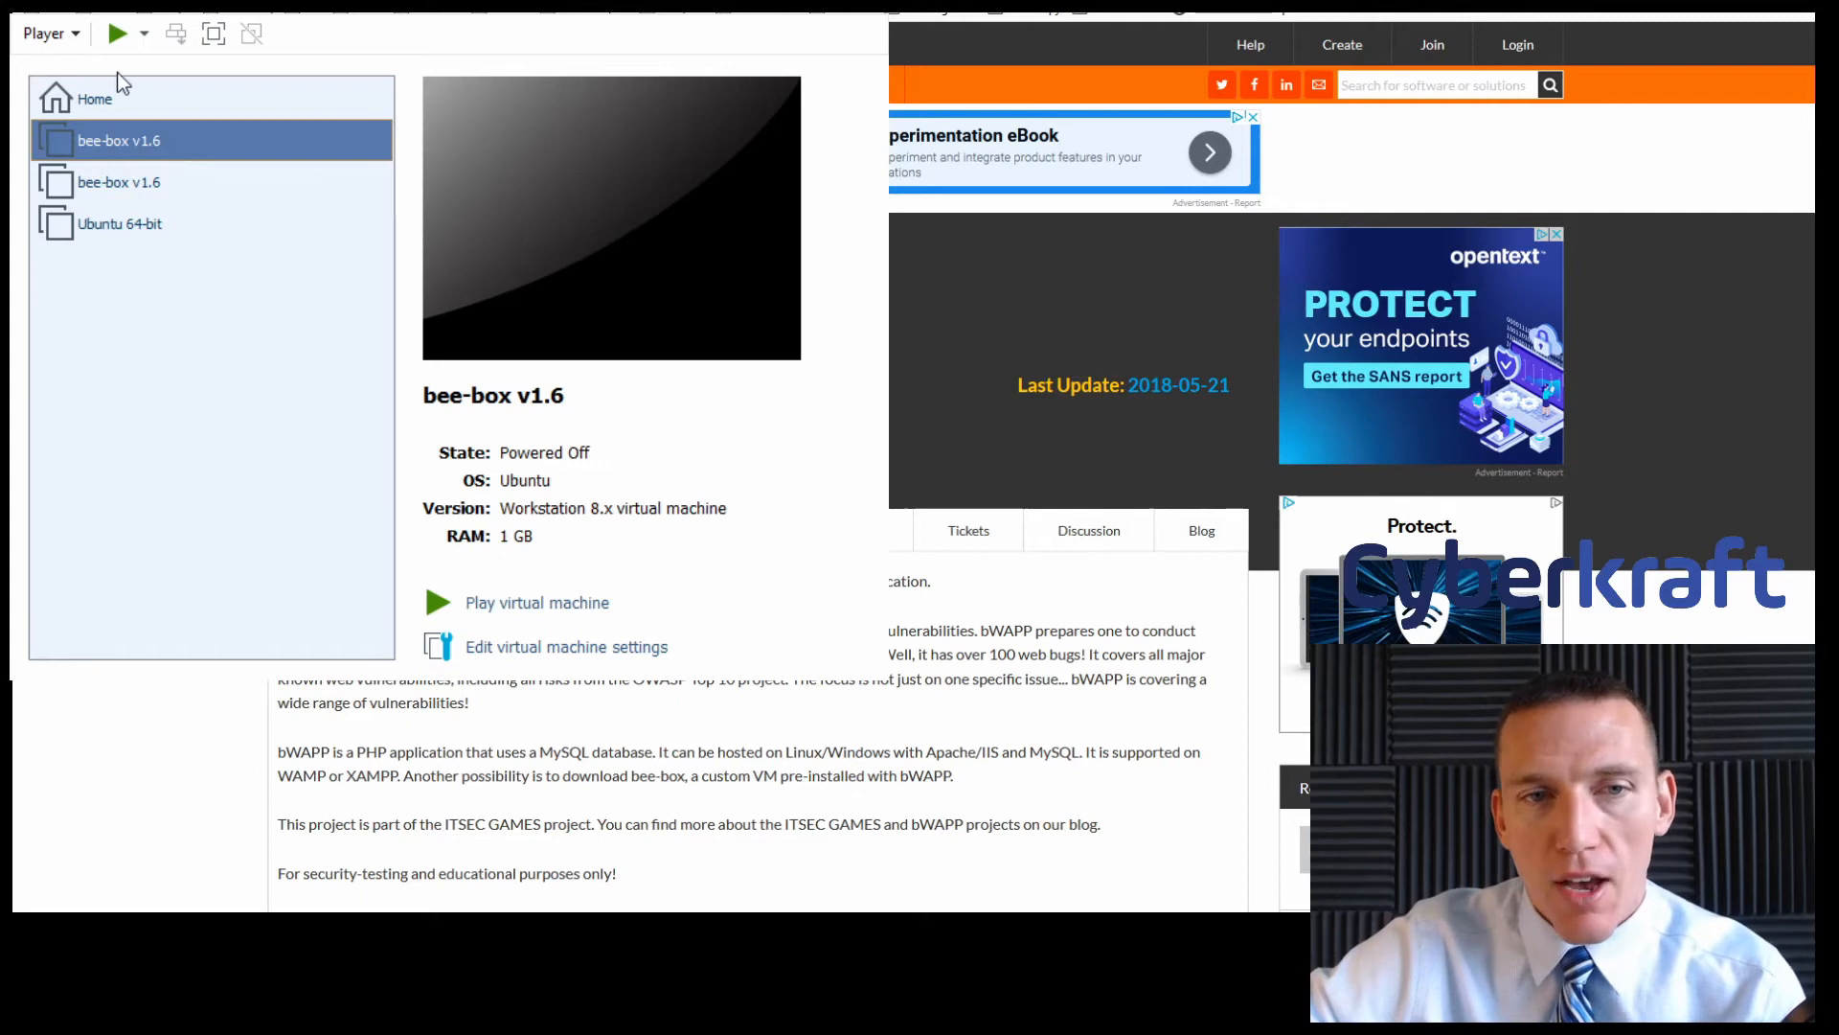
click(117, 35)
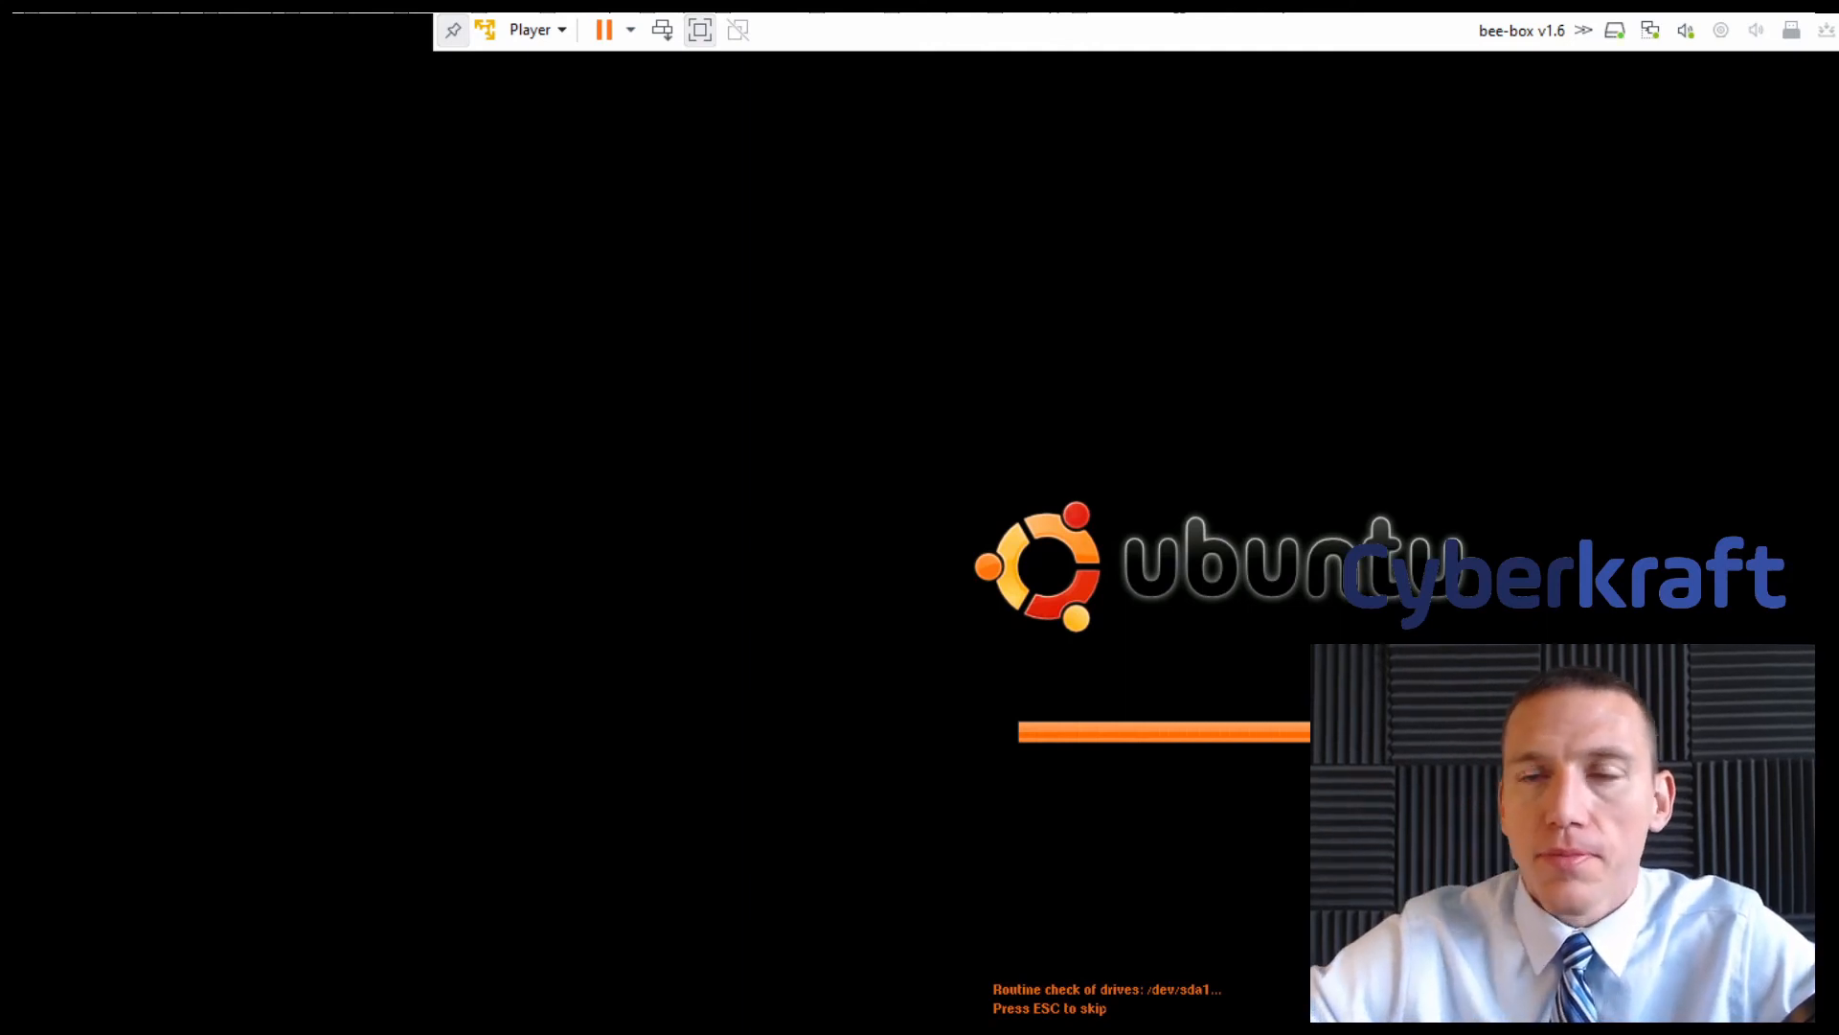
key(ctrl+alt+Return)
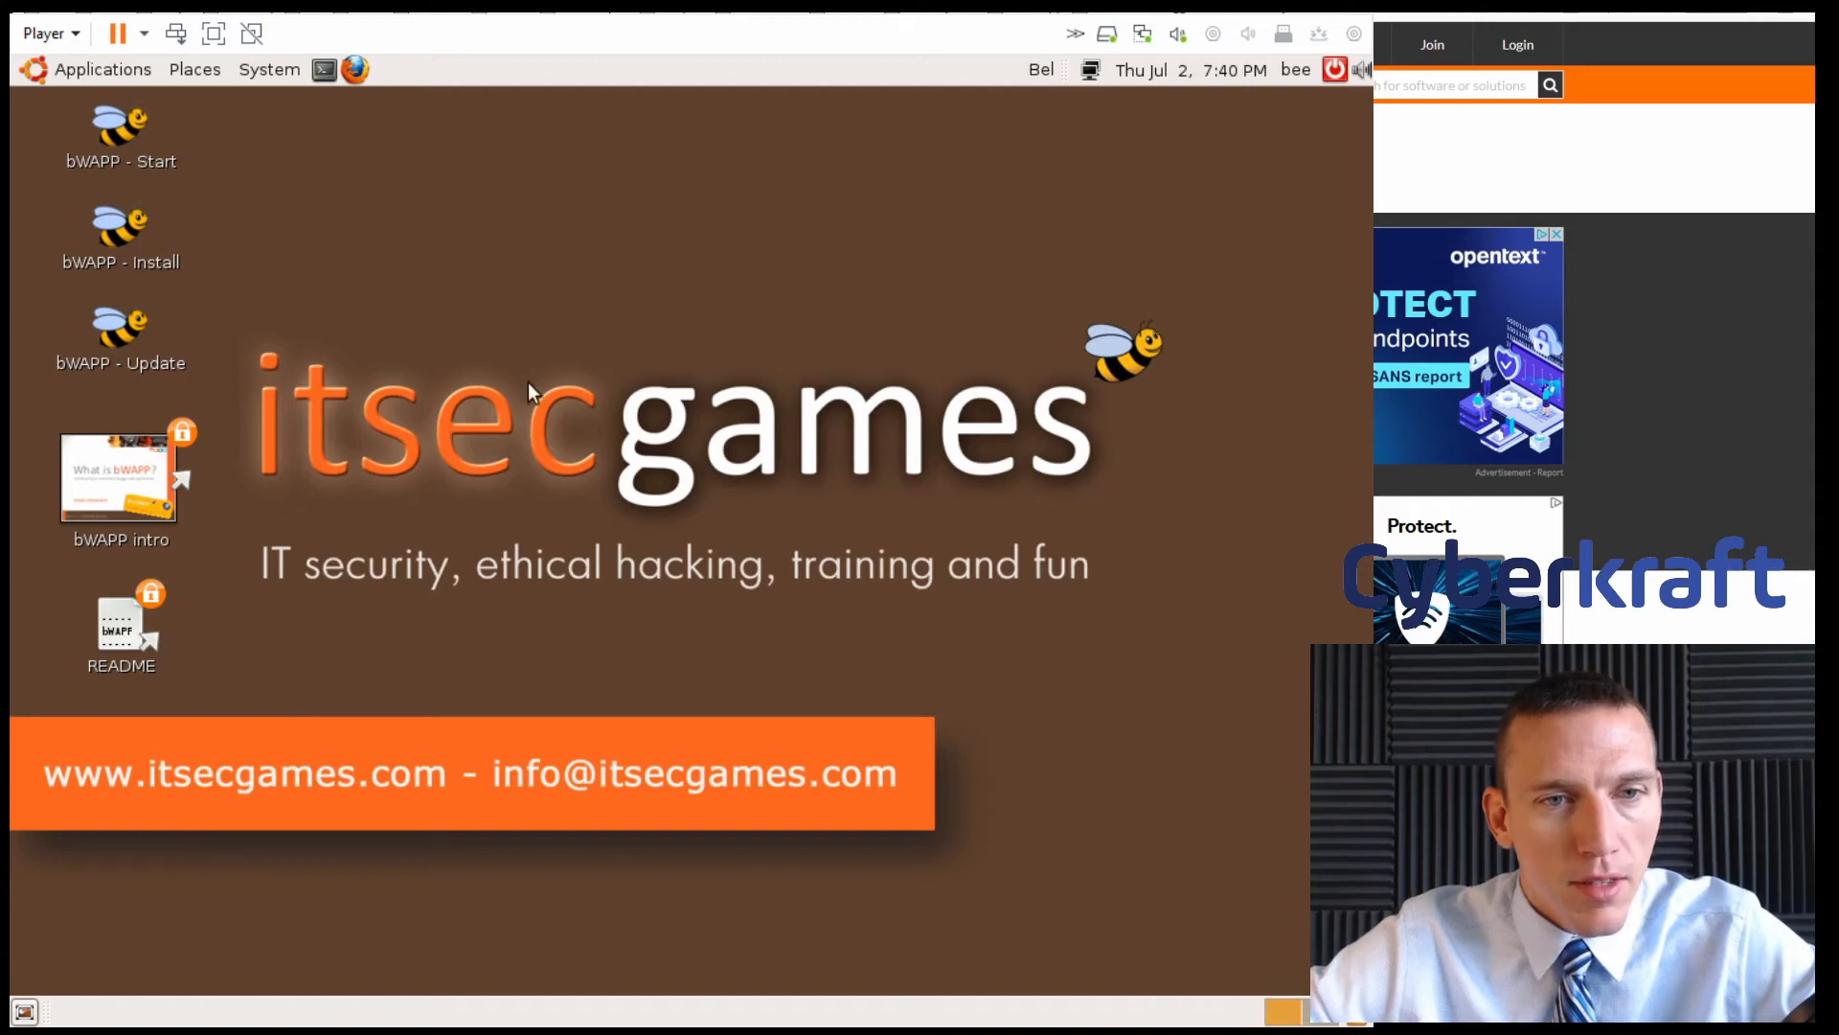
Launch bWAPP with the bWAPP - Start shortcut on the virtual machine's desktop and look over its login page
double_click(103, 128)
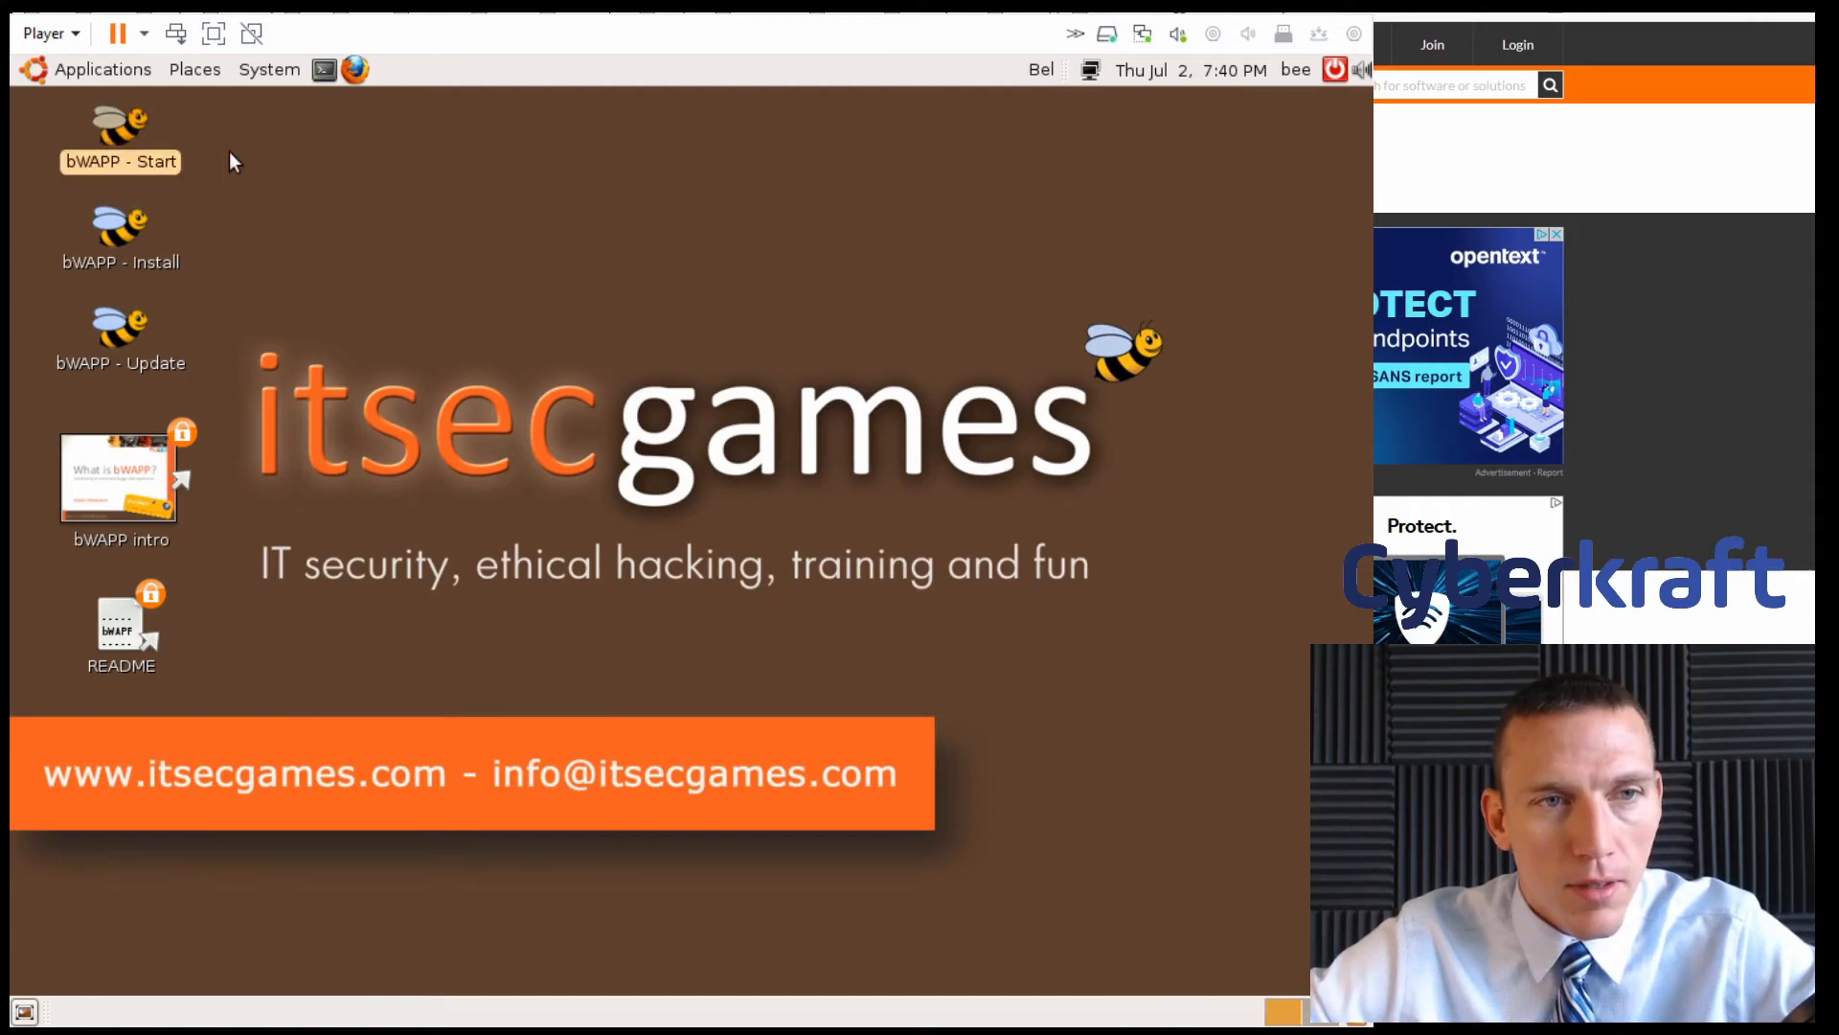
scroll(831, 399, down, 3)
scroll(826, 425, up, 3)
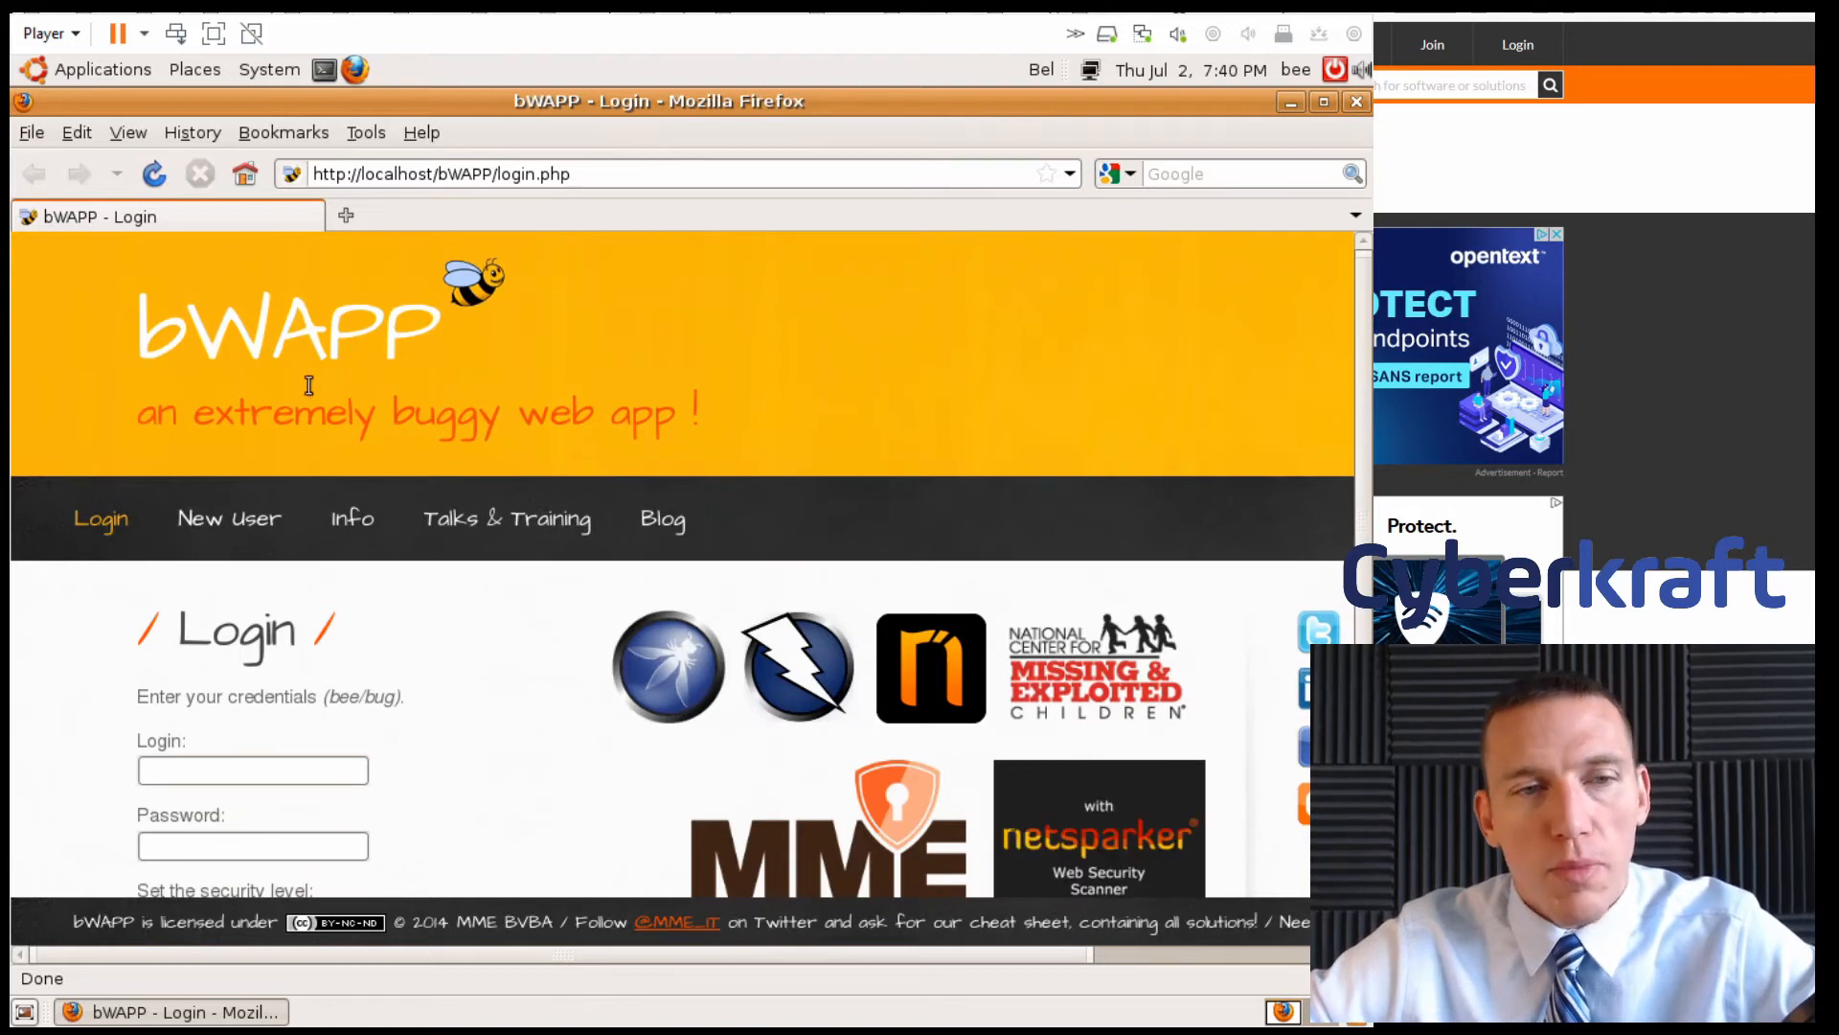
scroll(725, 539, down, 3)
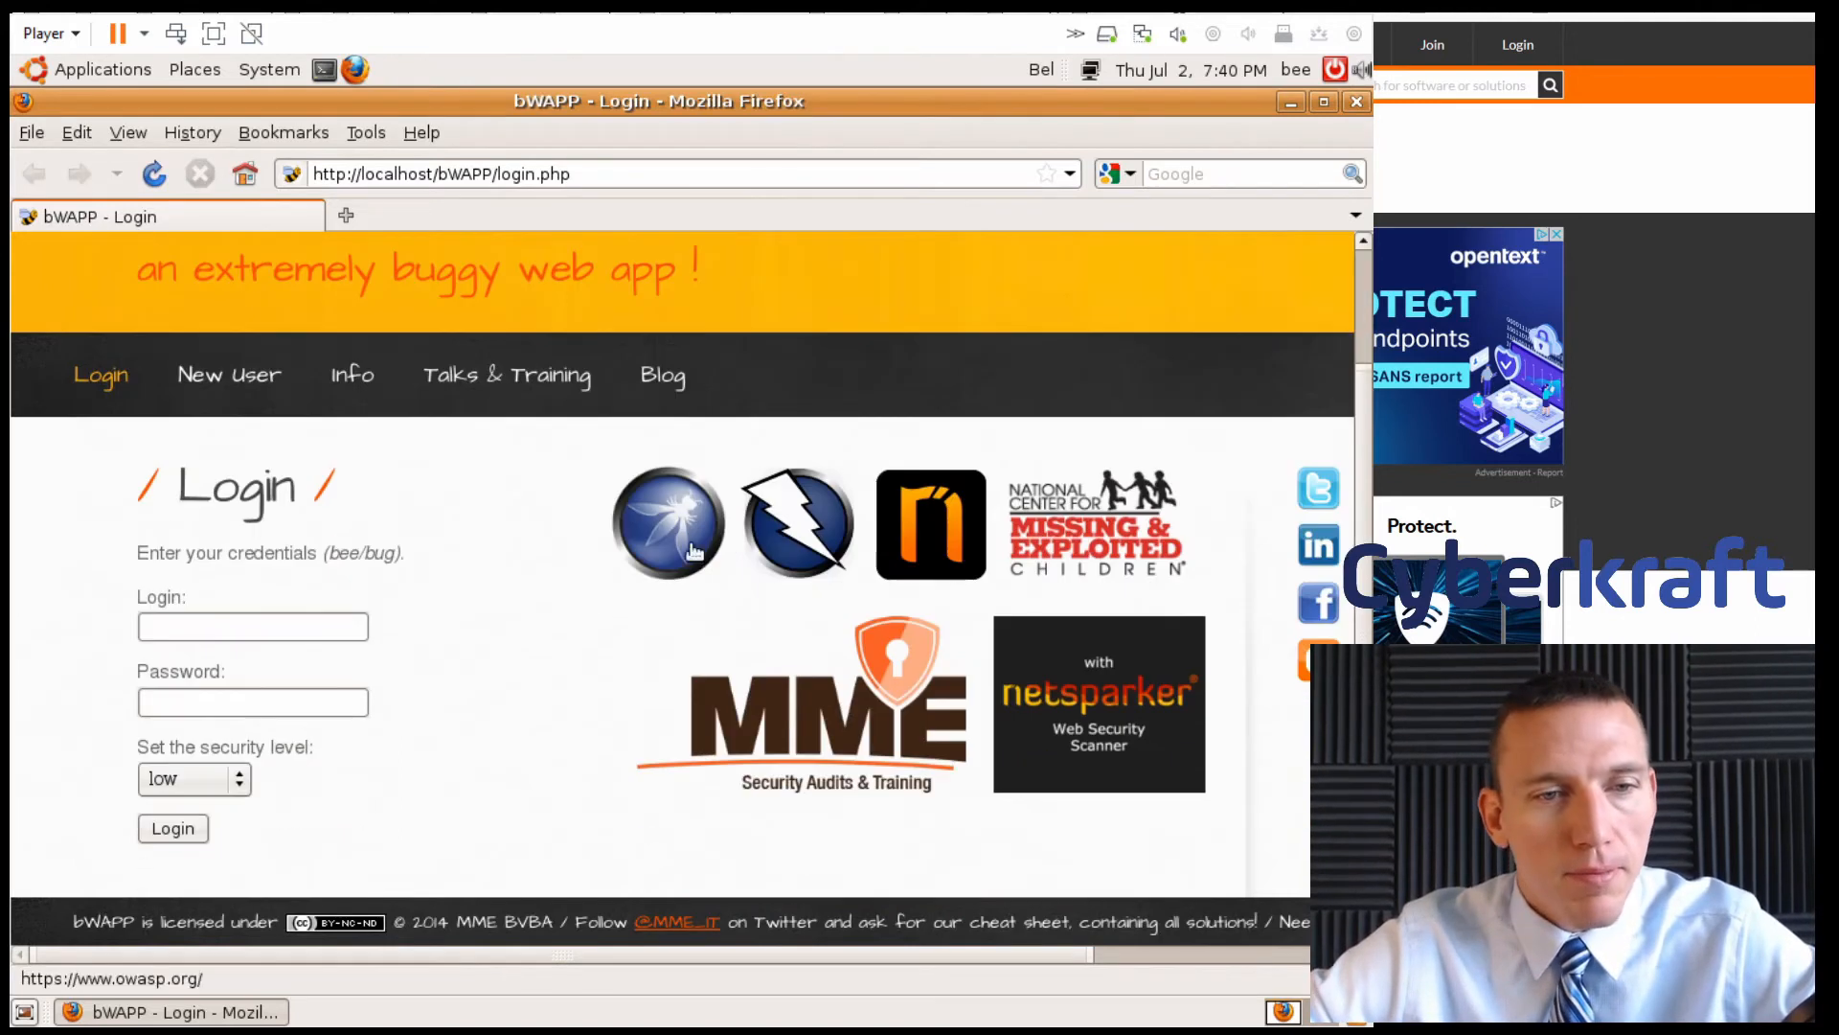
scroll(670, 555, down, 1)
click(260, 600)
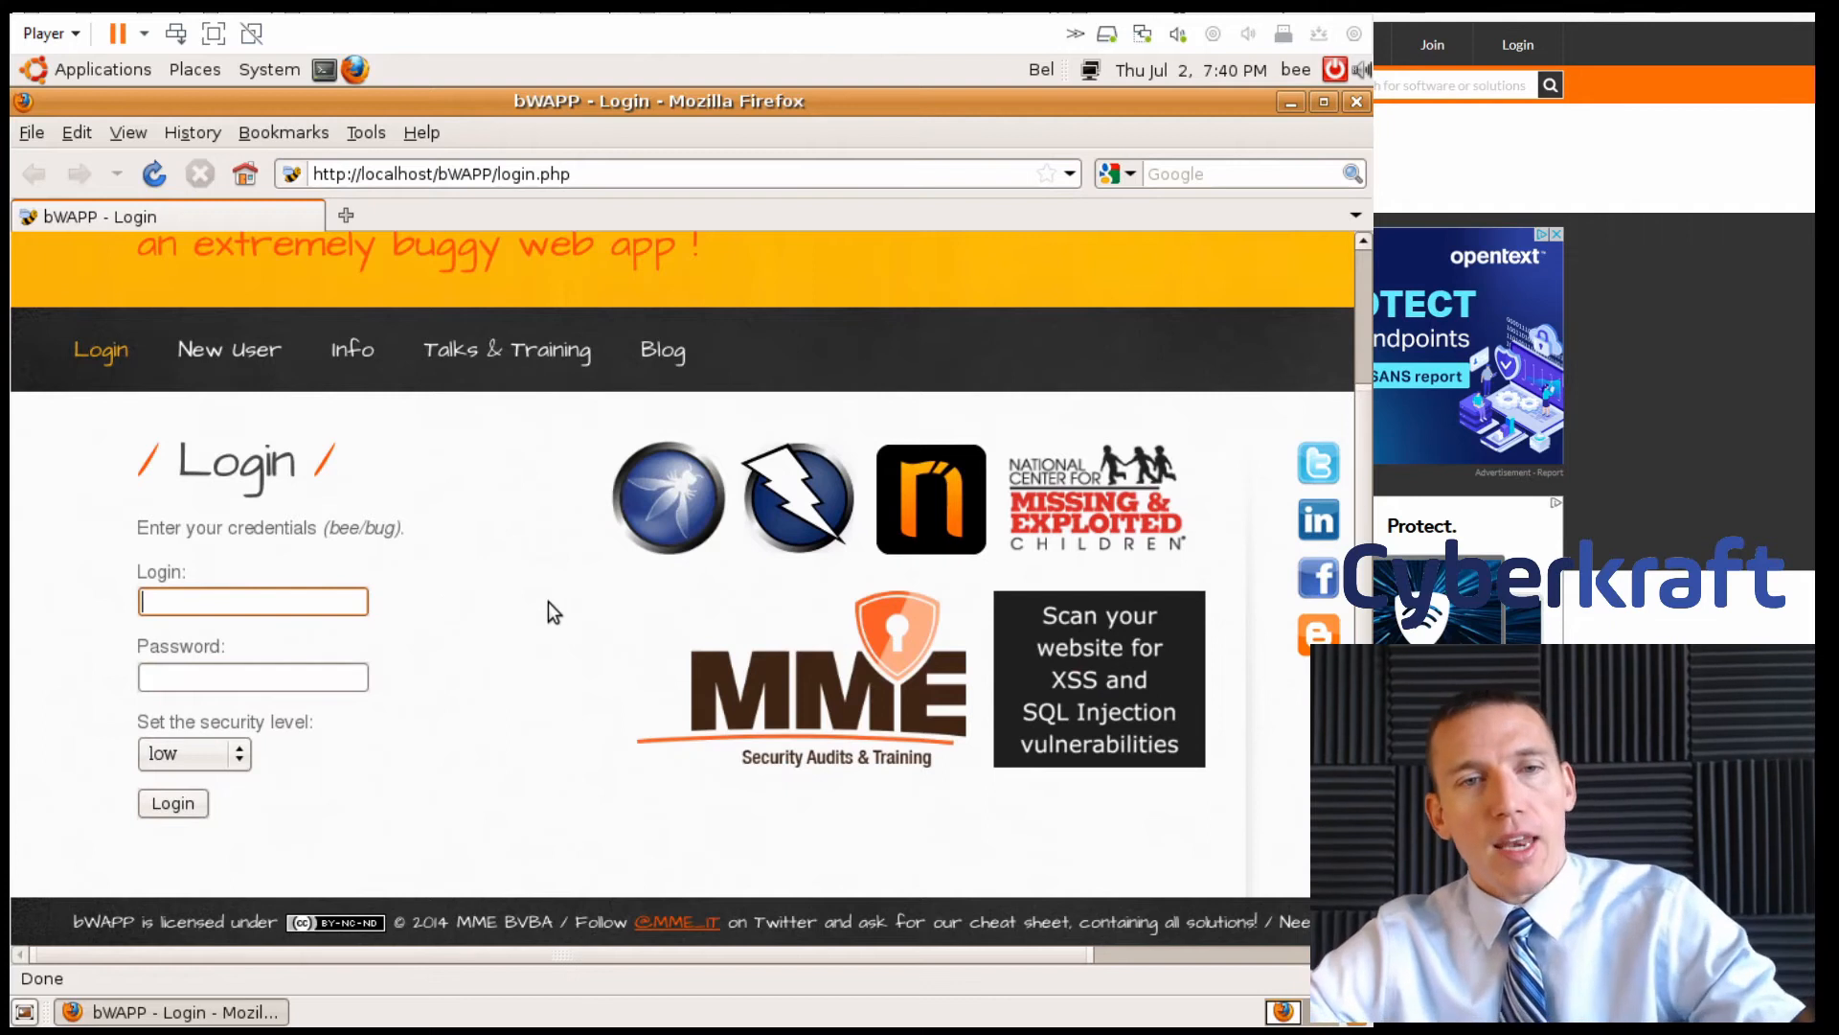
drag(533, 953, 438, 921)
scroll(1019, 680, up, 4)
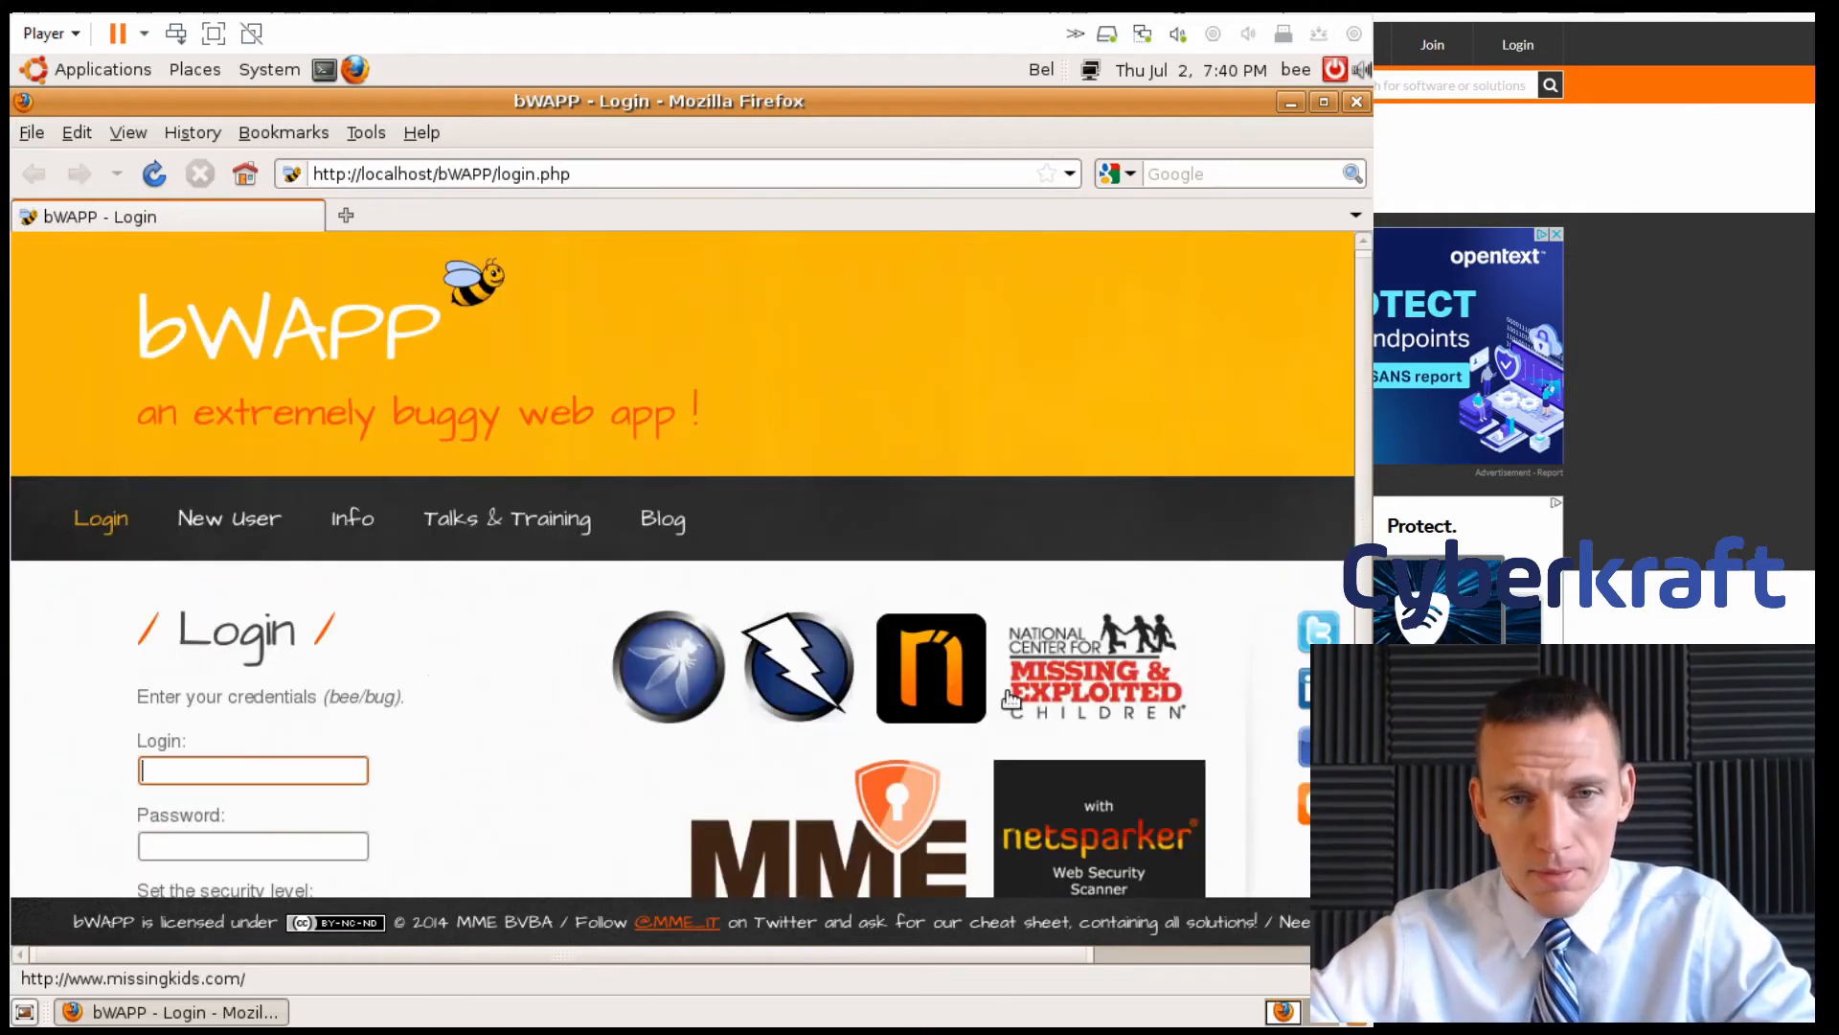
scroll(487, 694, down, 4)
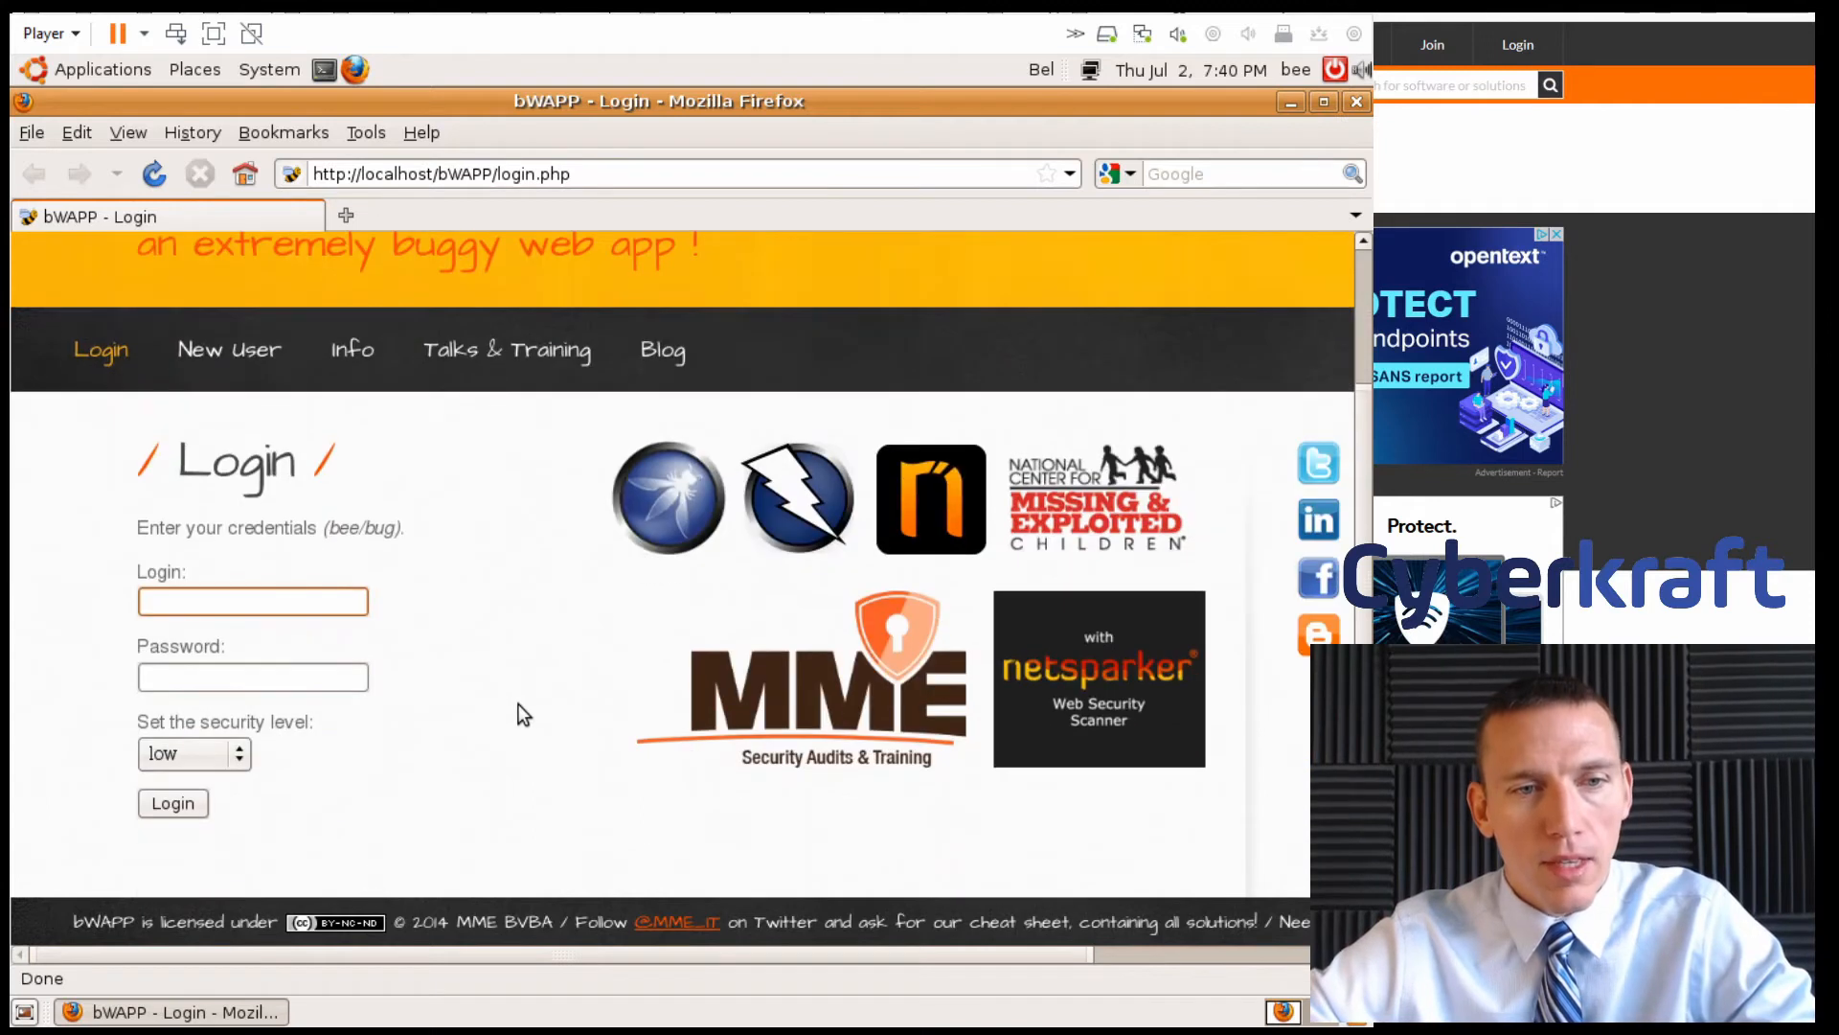
Check the security level choices, keep low, and log in to bWAPP as bee with the account password
click(237, 754)
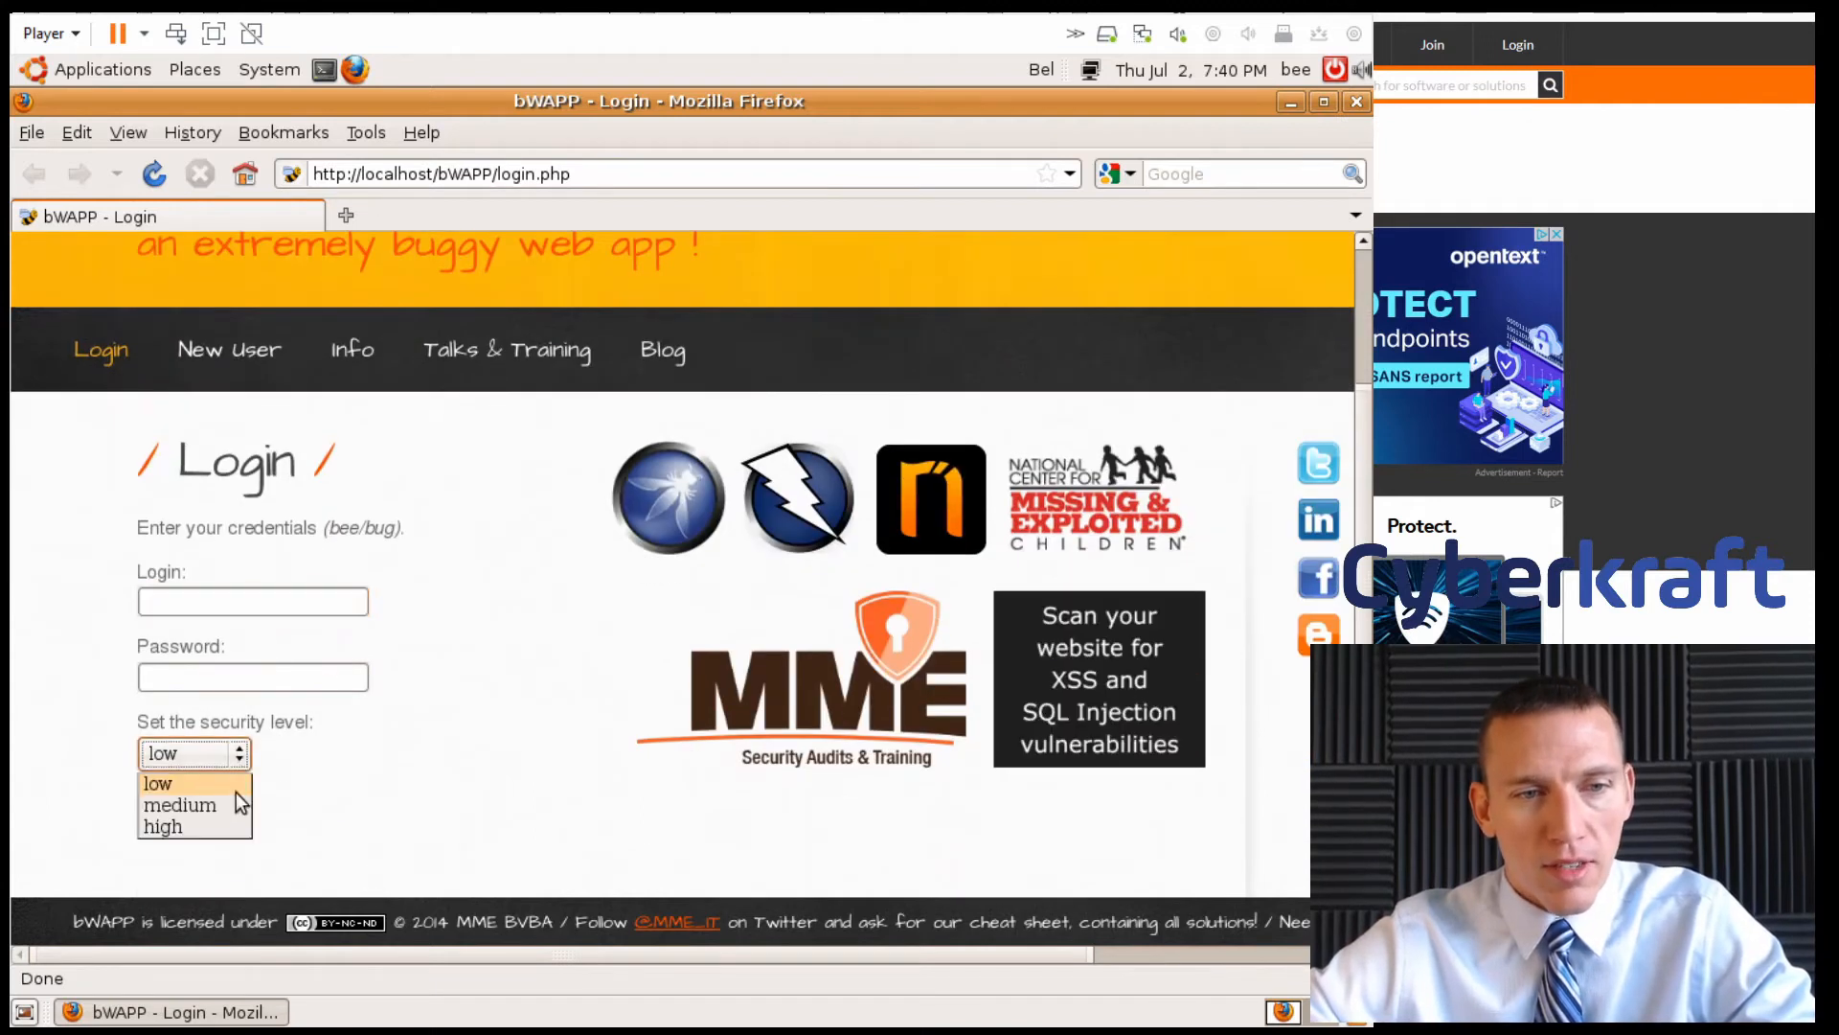
click(415, 747)
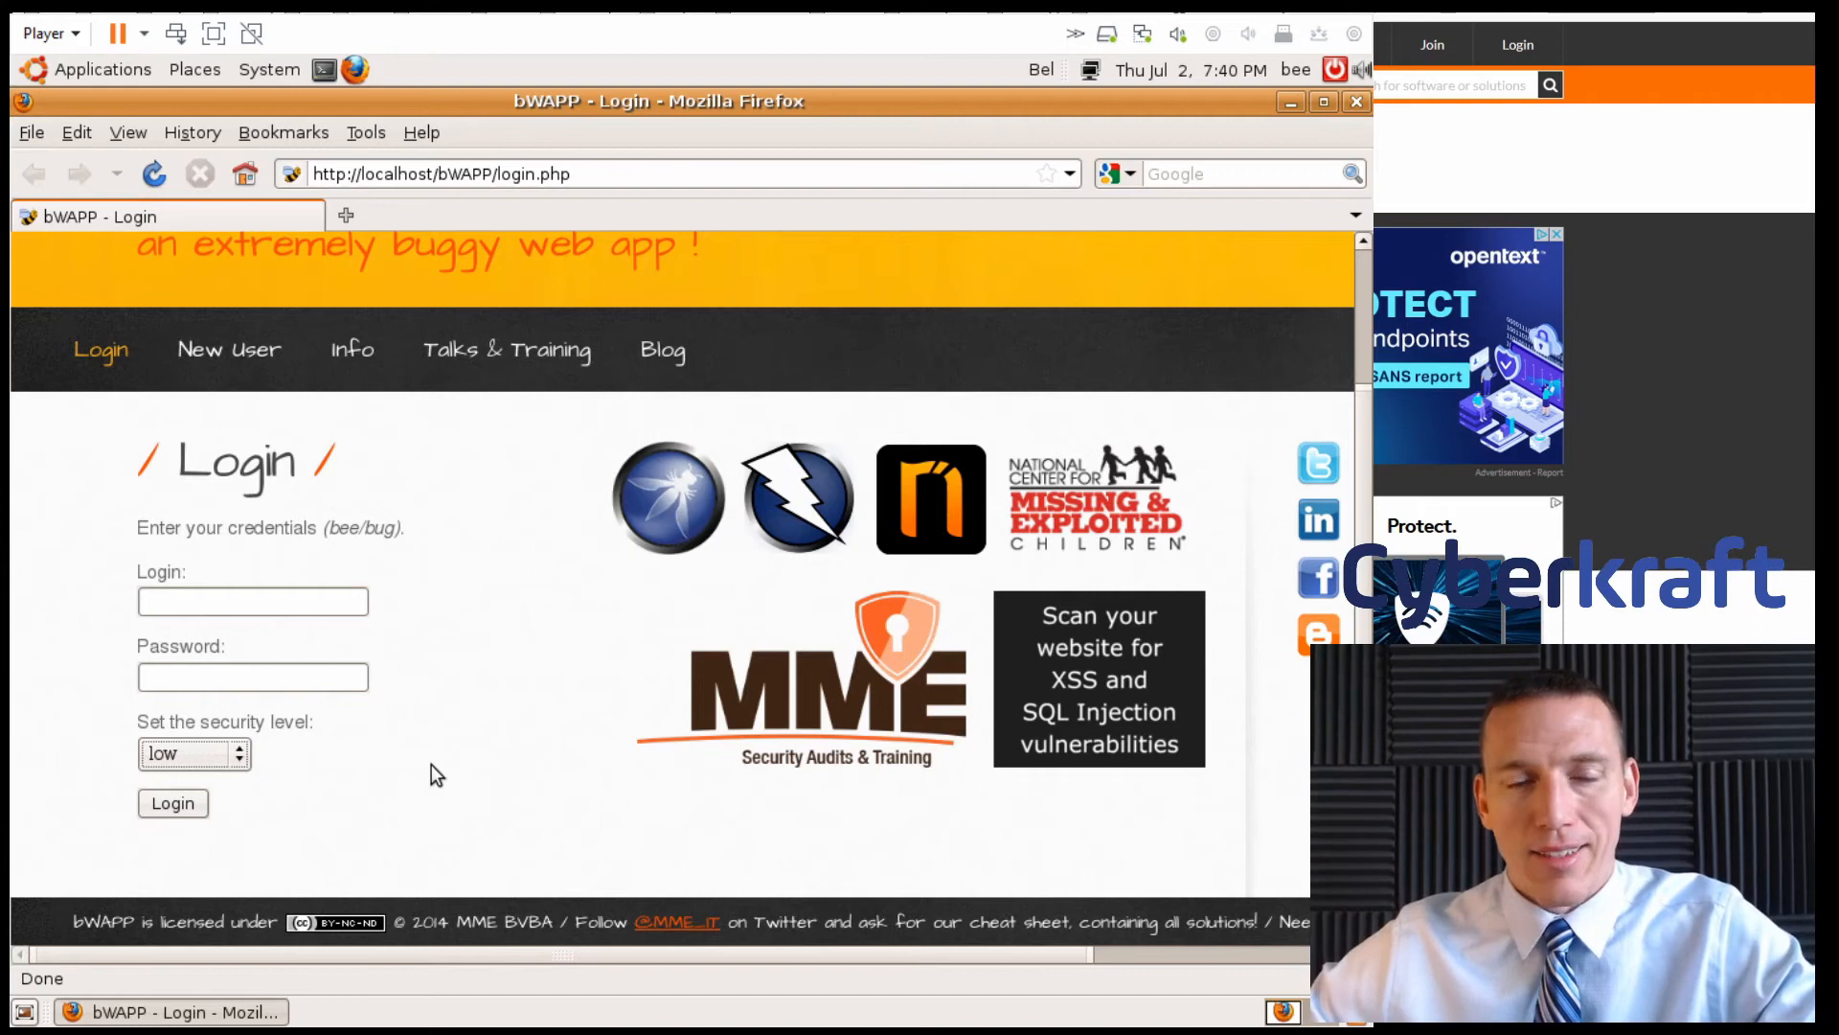
click(245, 603)
text(bee)
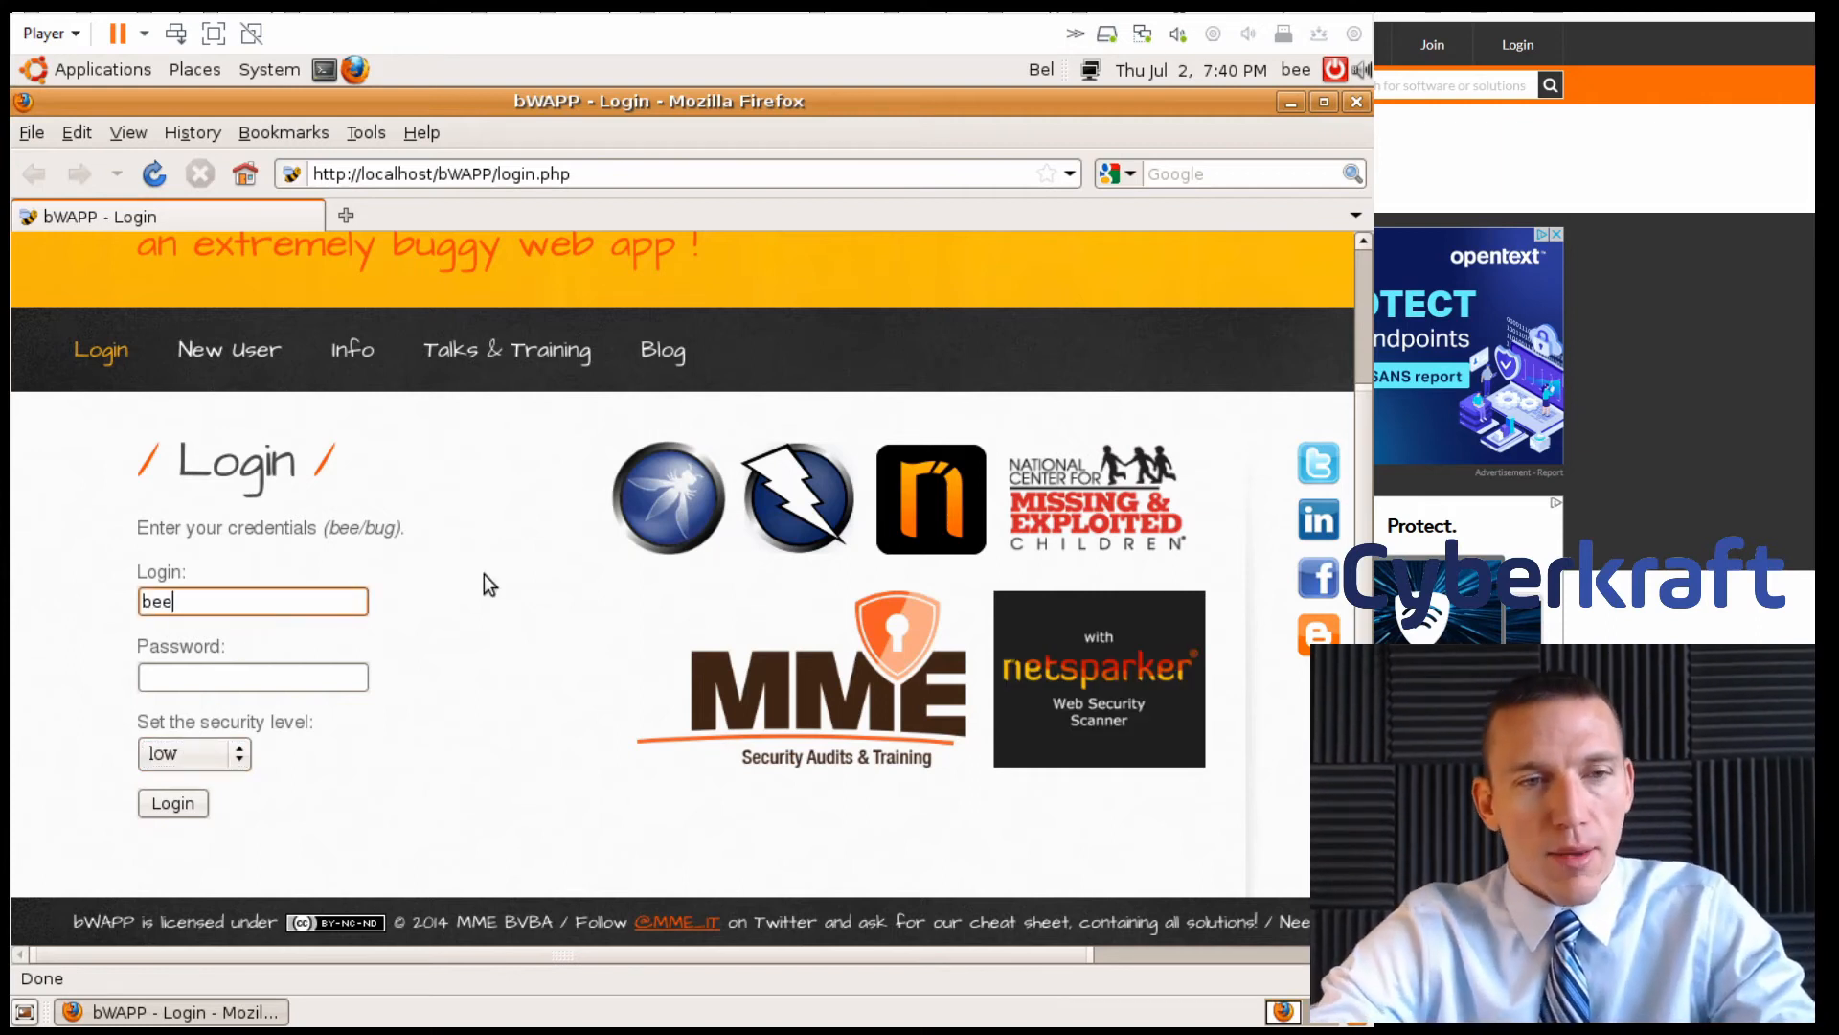
key(Tab)
text(bug)
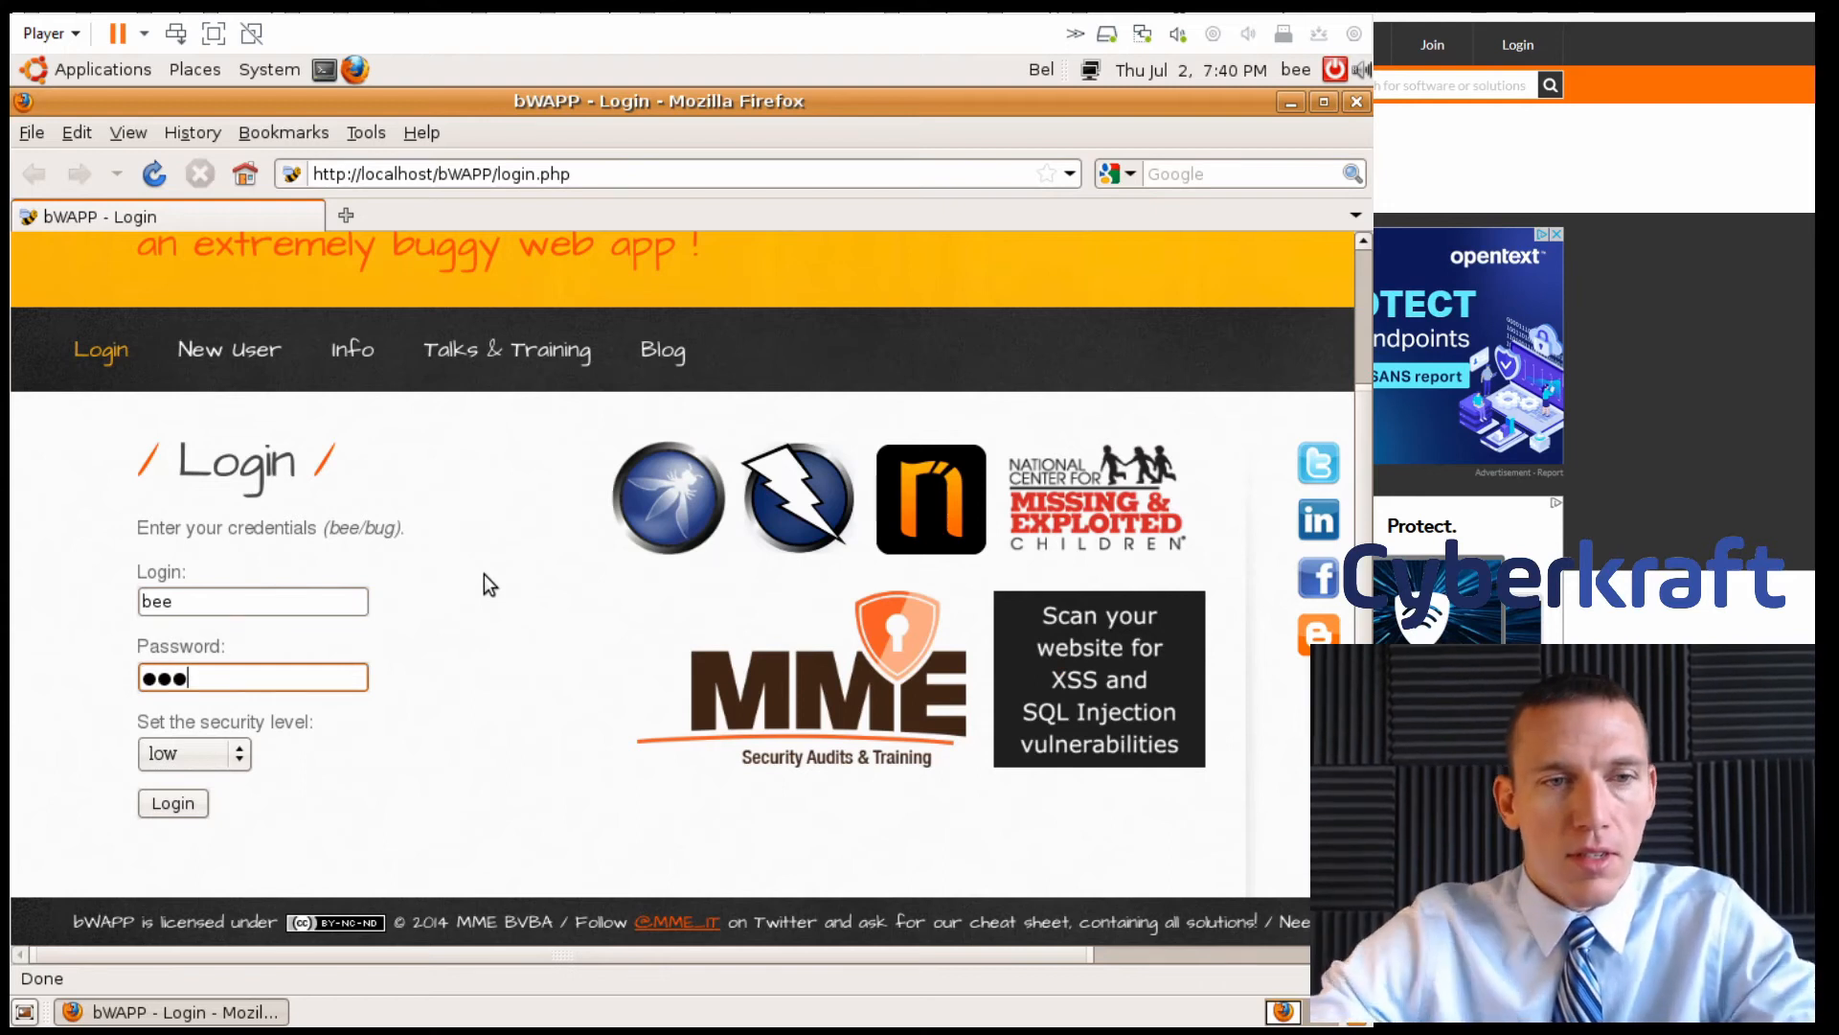
click(221, 602)
click(238, 674)
drag(329, 532, 401, 532)
click(360, 733)
click(172, 793)
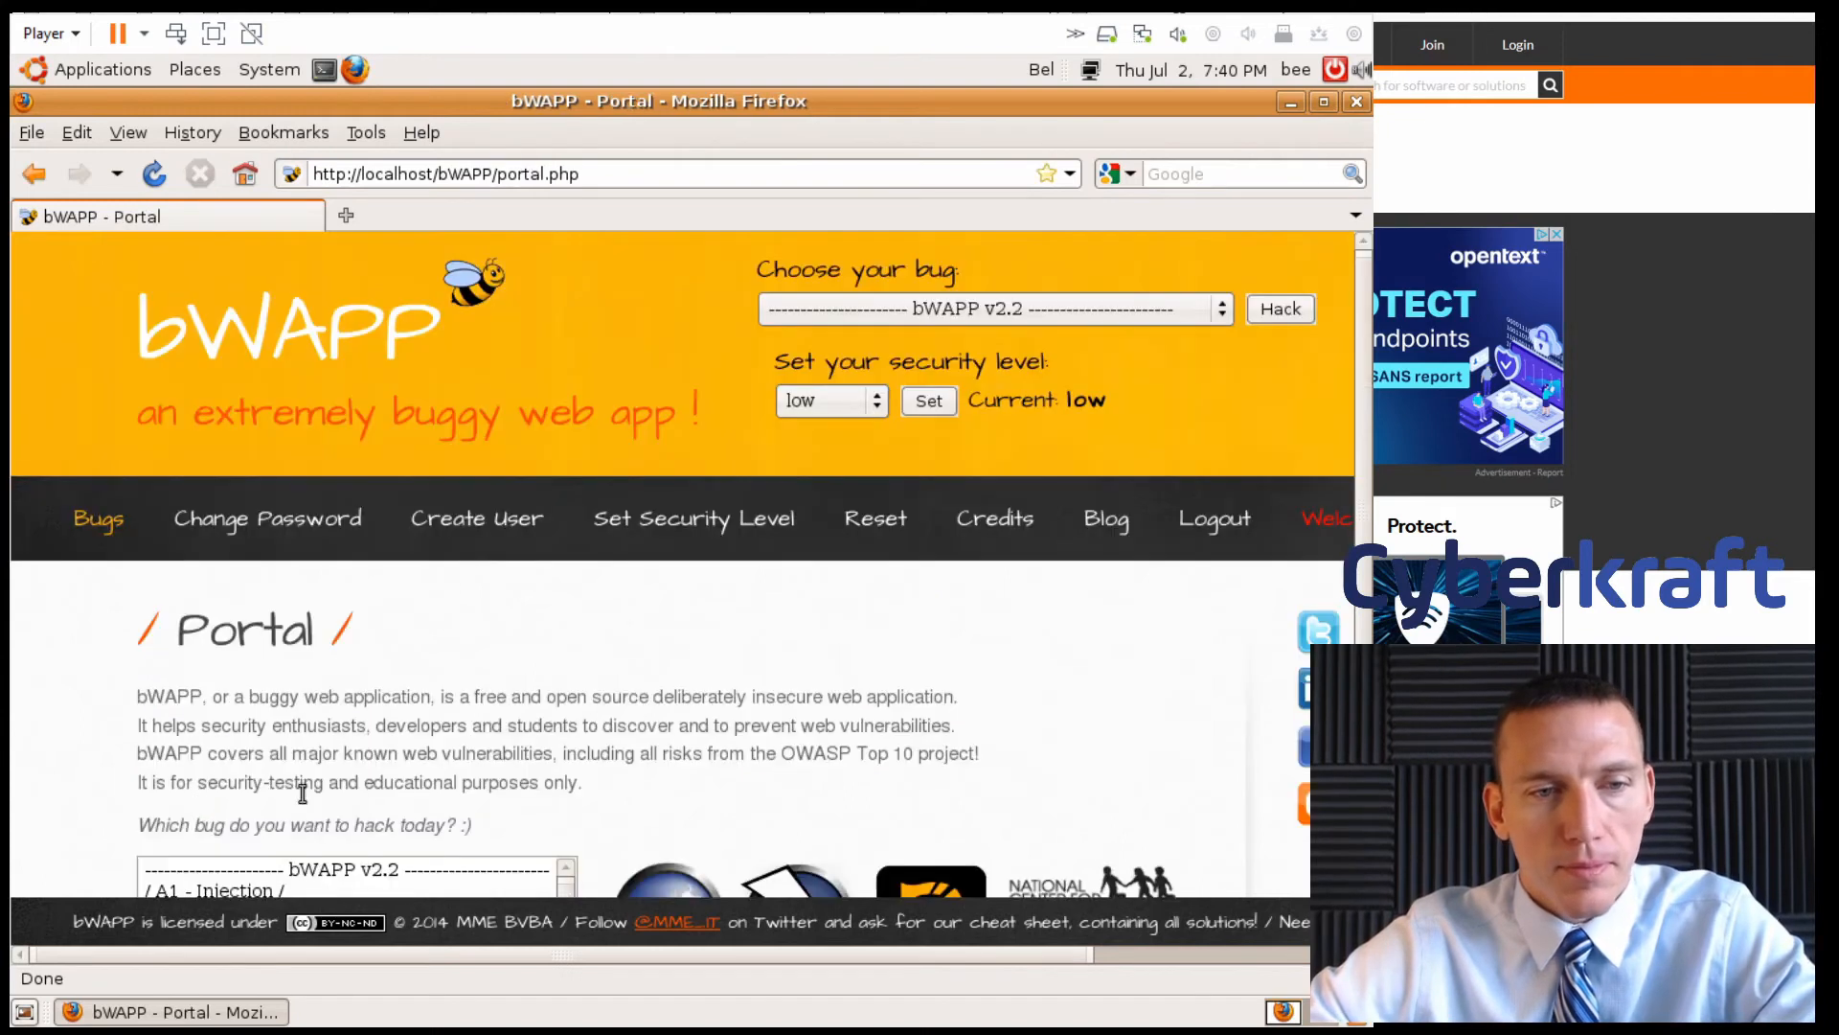
Look over the bWAPP portal page and the A1 - Injection entries in its bug list, including the HTML and SQL injection bugs
scroll(724, 608, down, 3)
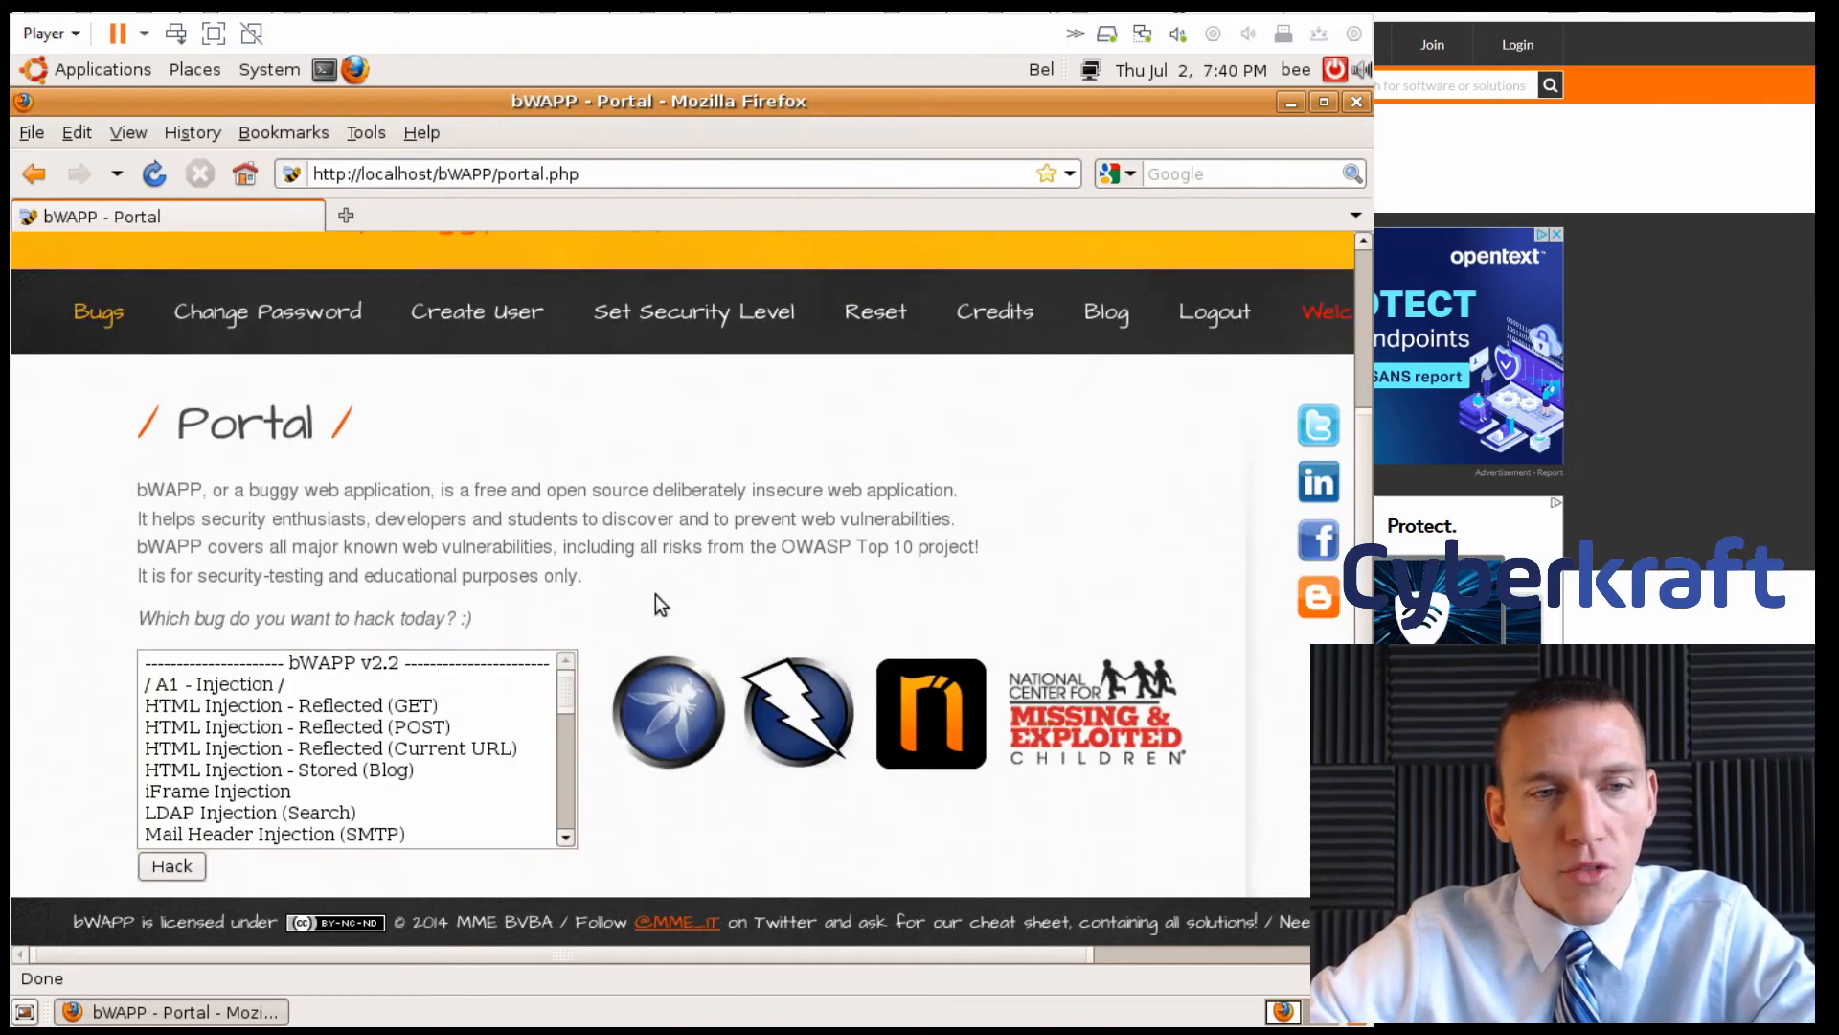
mouse_move(564, 703)
mouse_down()
mouse_move(578, 818)
mouse_move(582, 685)
mouse_up()
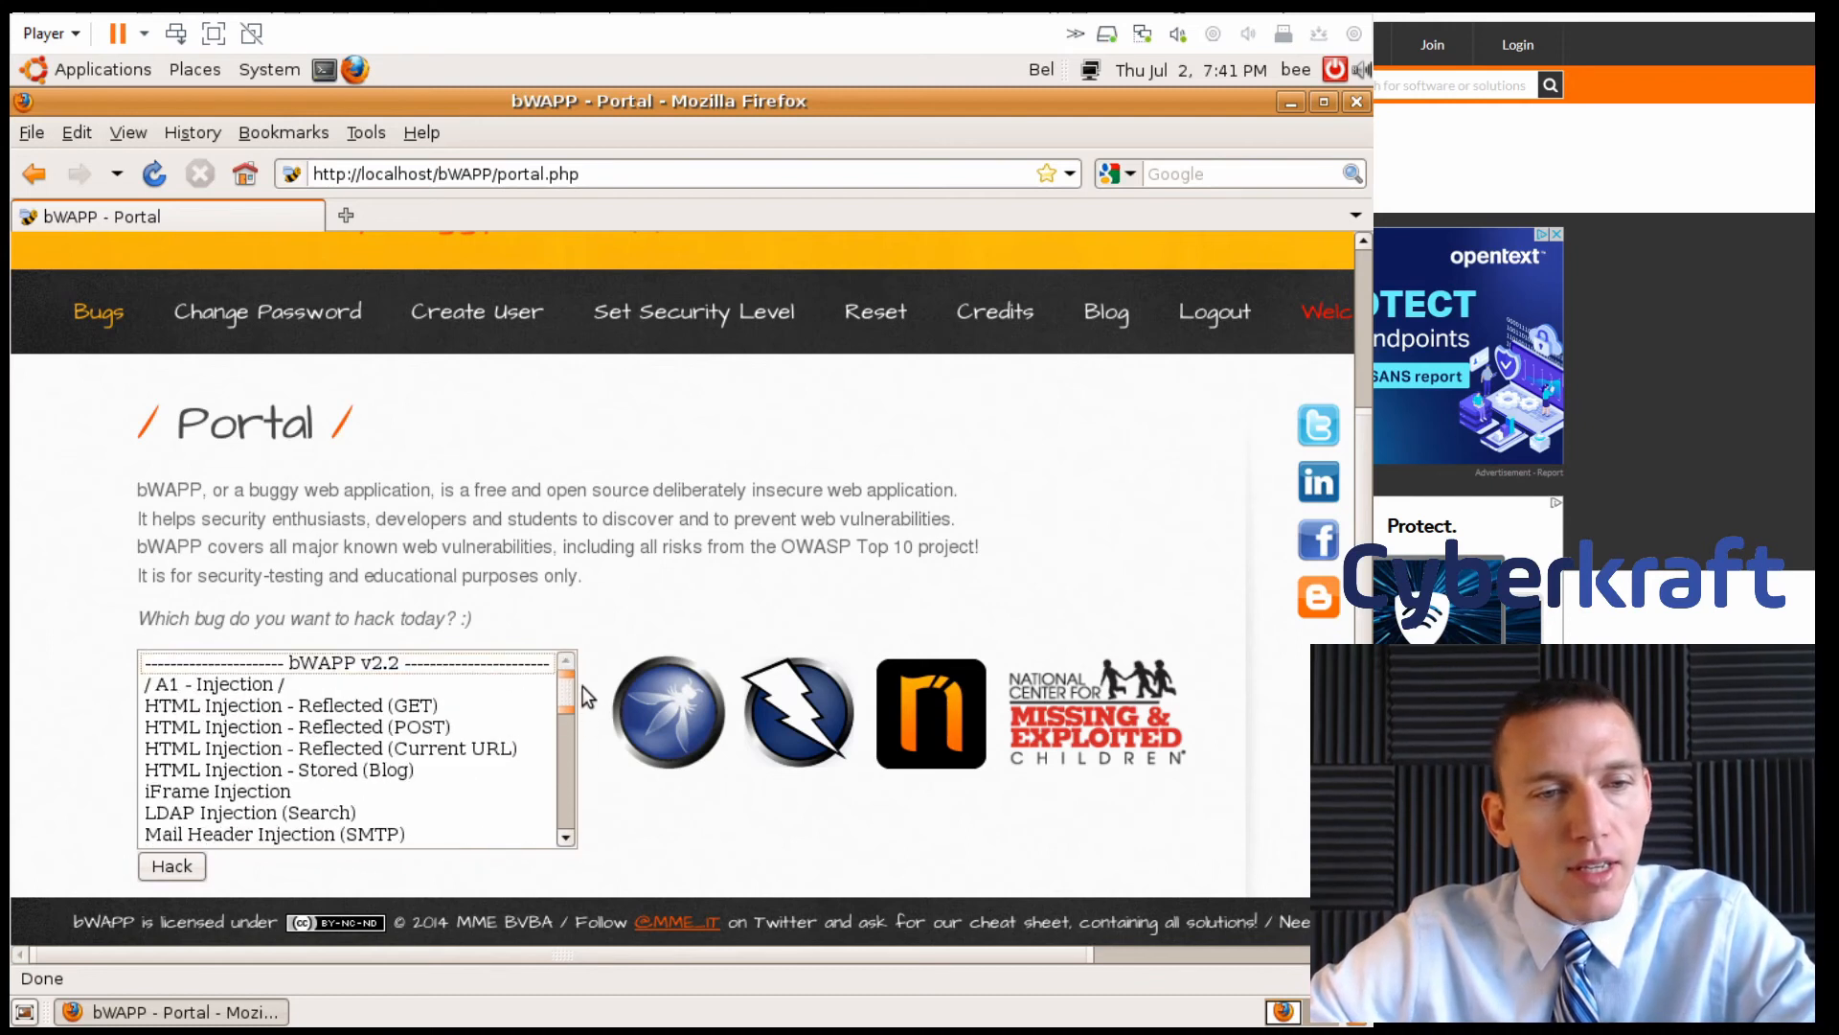
scroll(451, 709, down, 1)
scroll(451, 708, up, 1)
scroll(451, 709, down, 3)
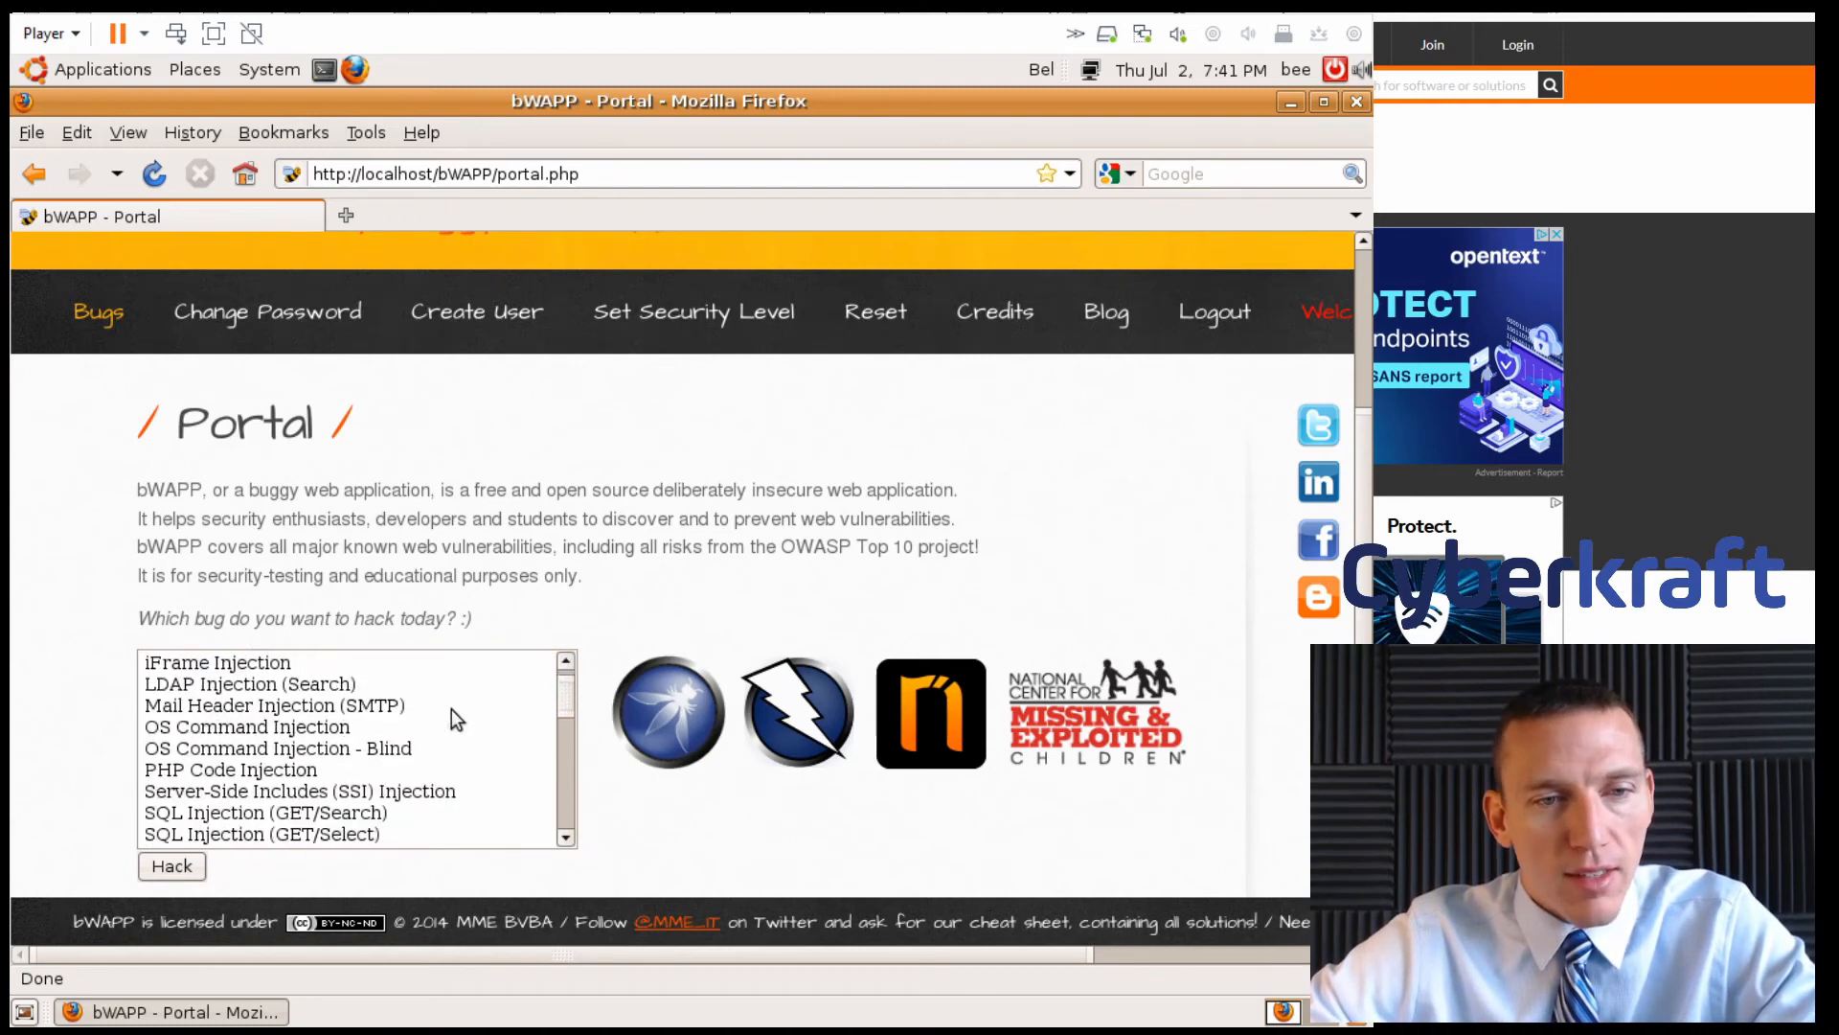
scroll(451, 739, up, 4)
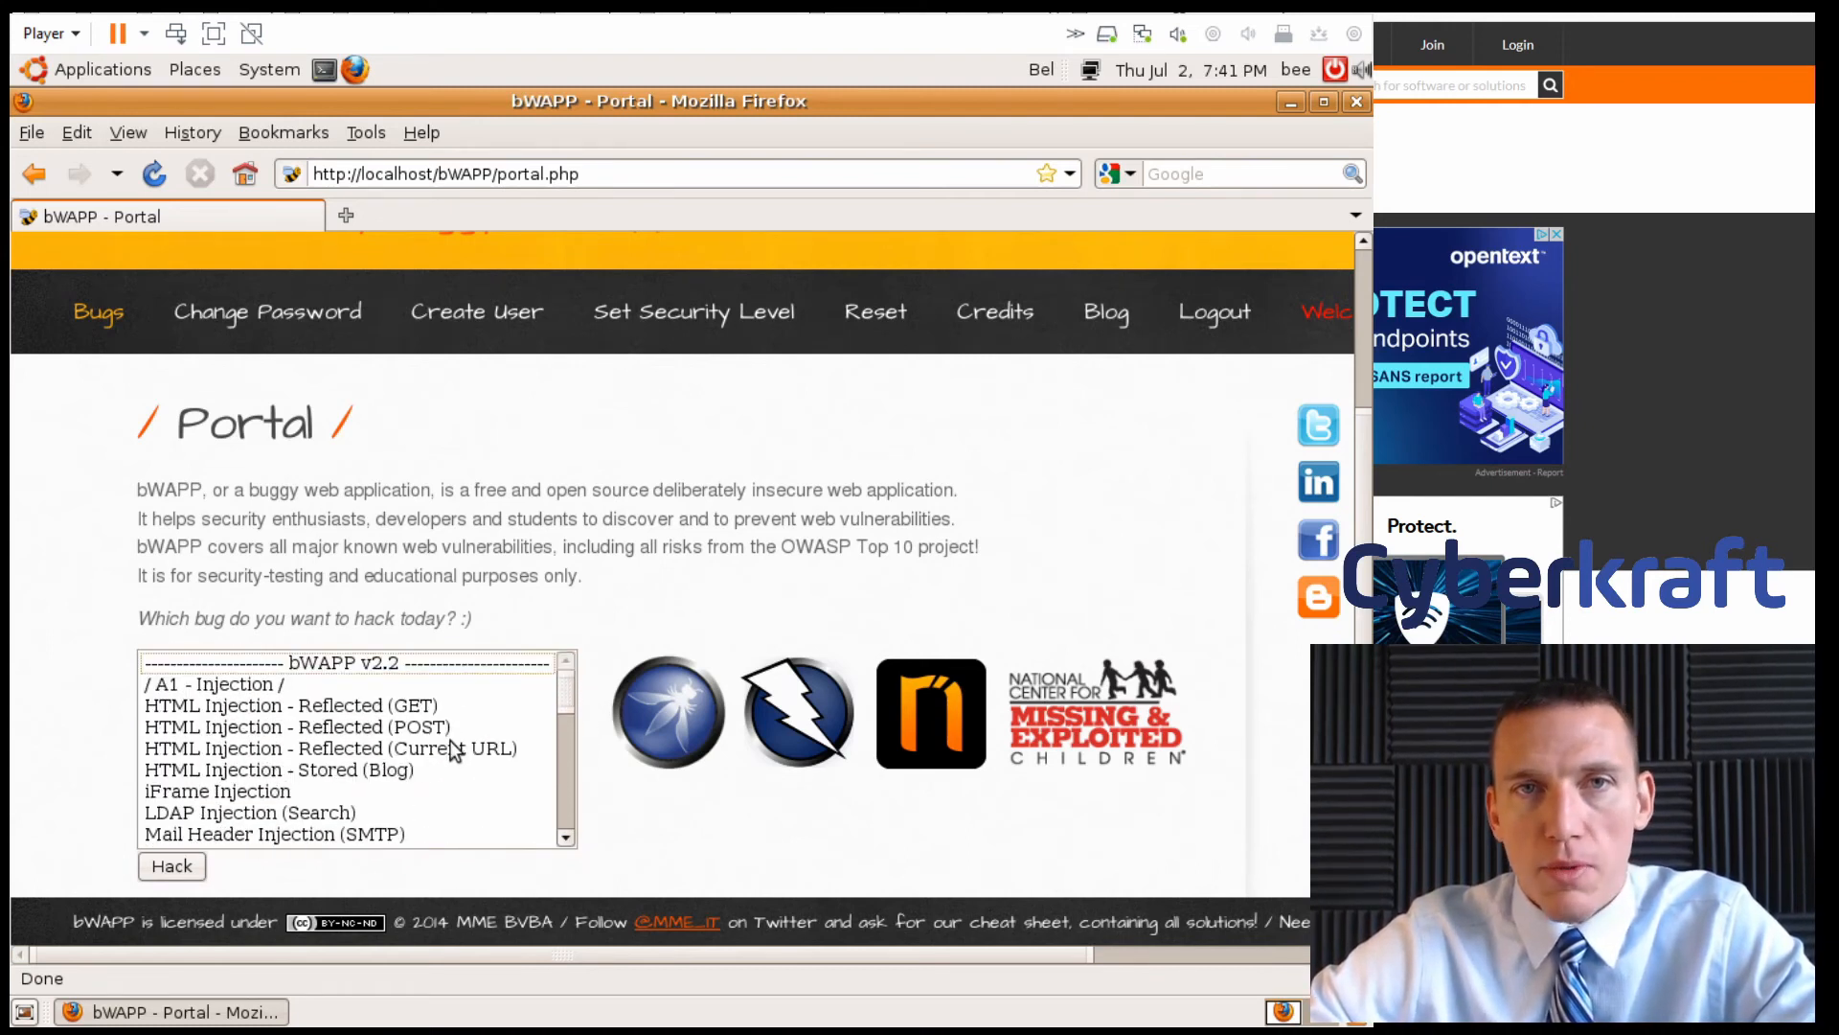
scroll(451, 748, down, 8)
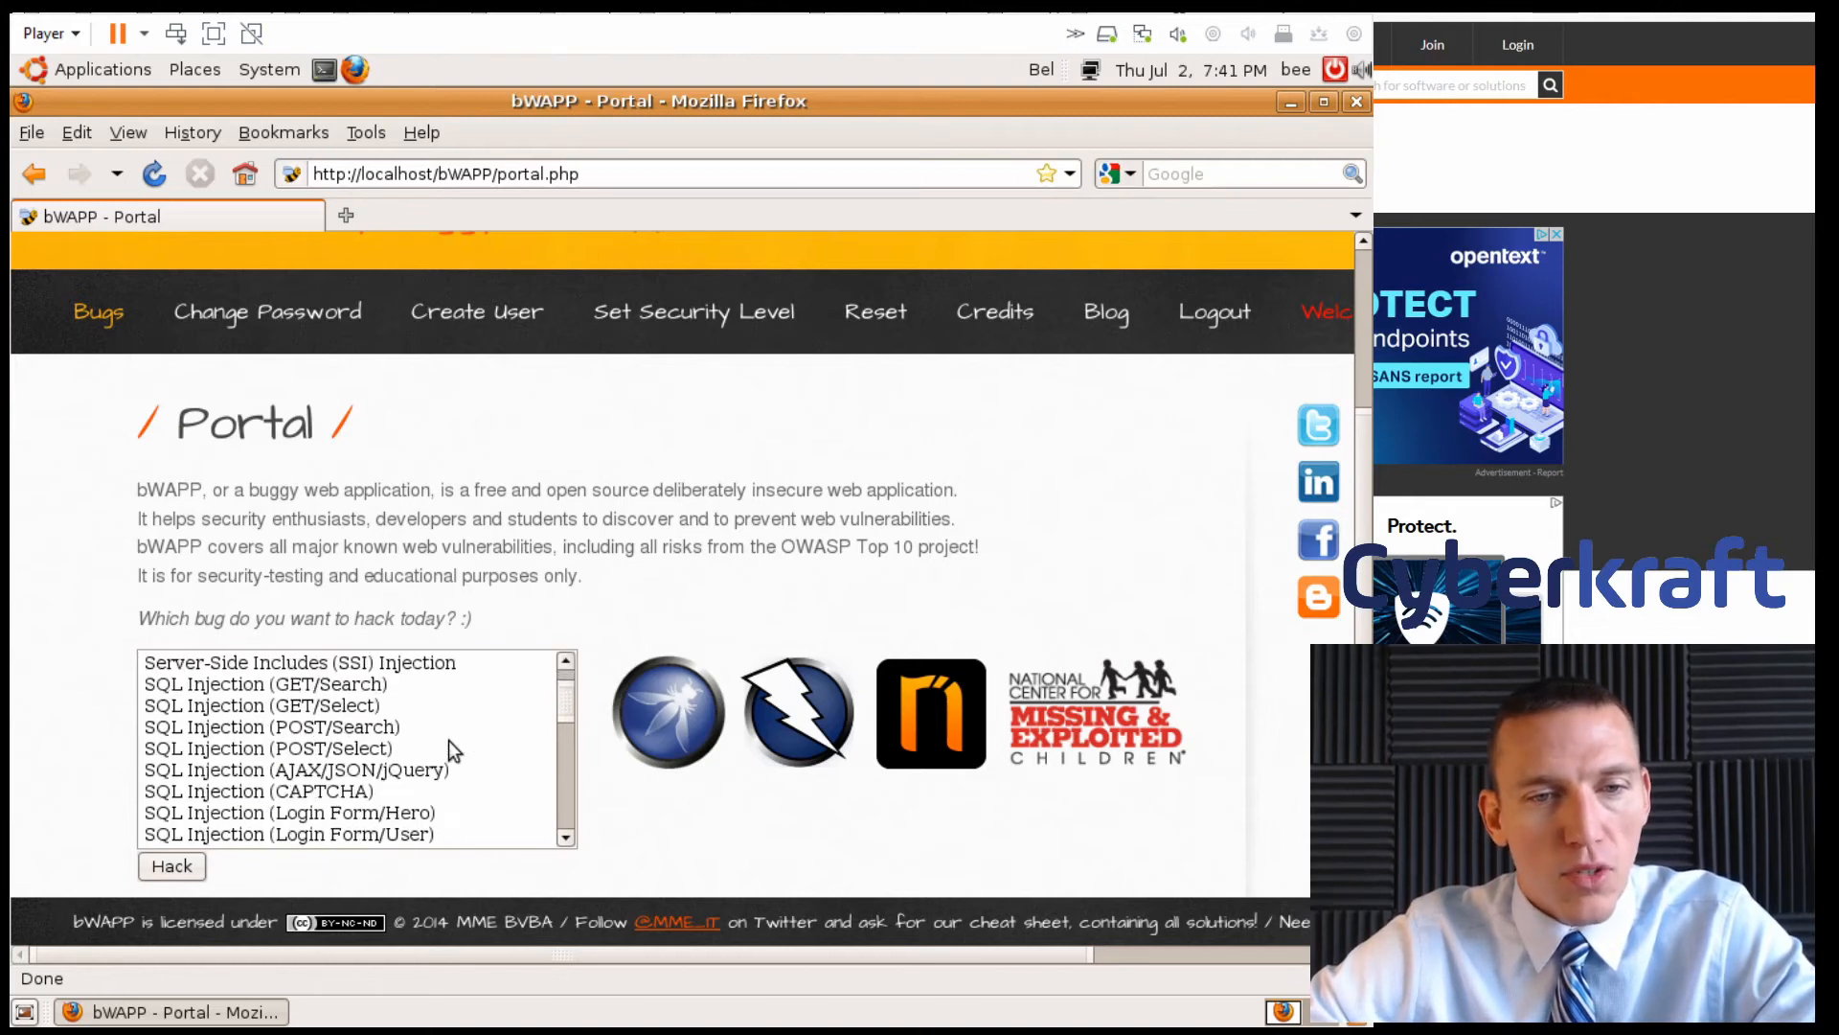
scroll(451, 747, up, 8)
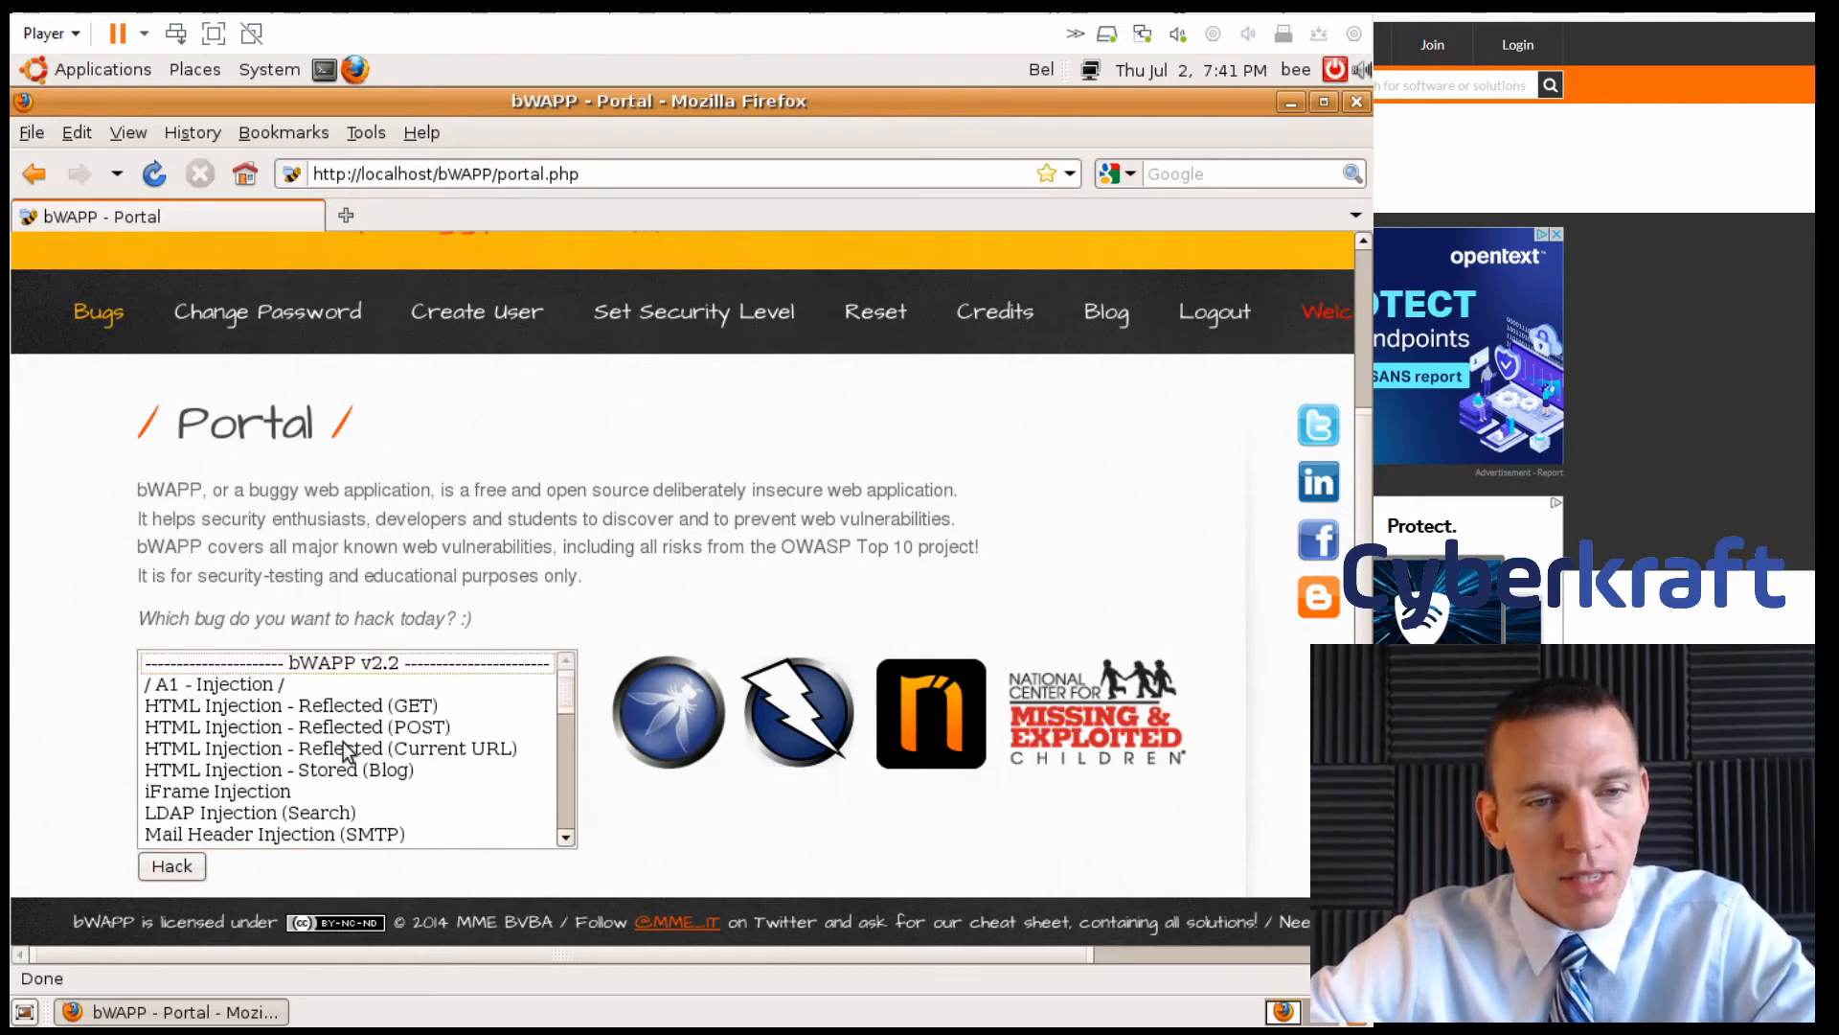
scroll(350, 750, down, 1)
scroll(346, 750, up, 1)
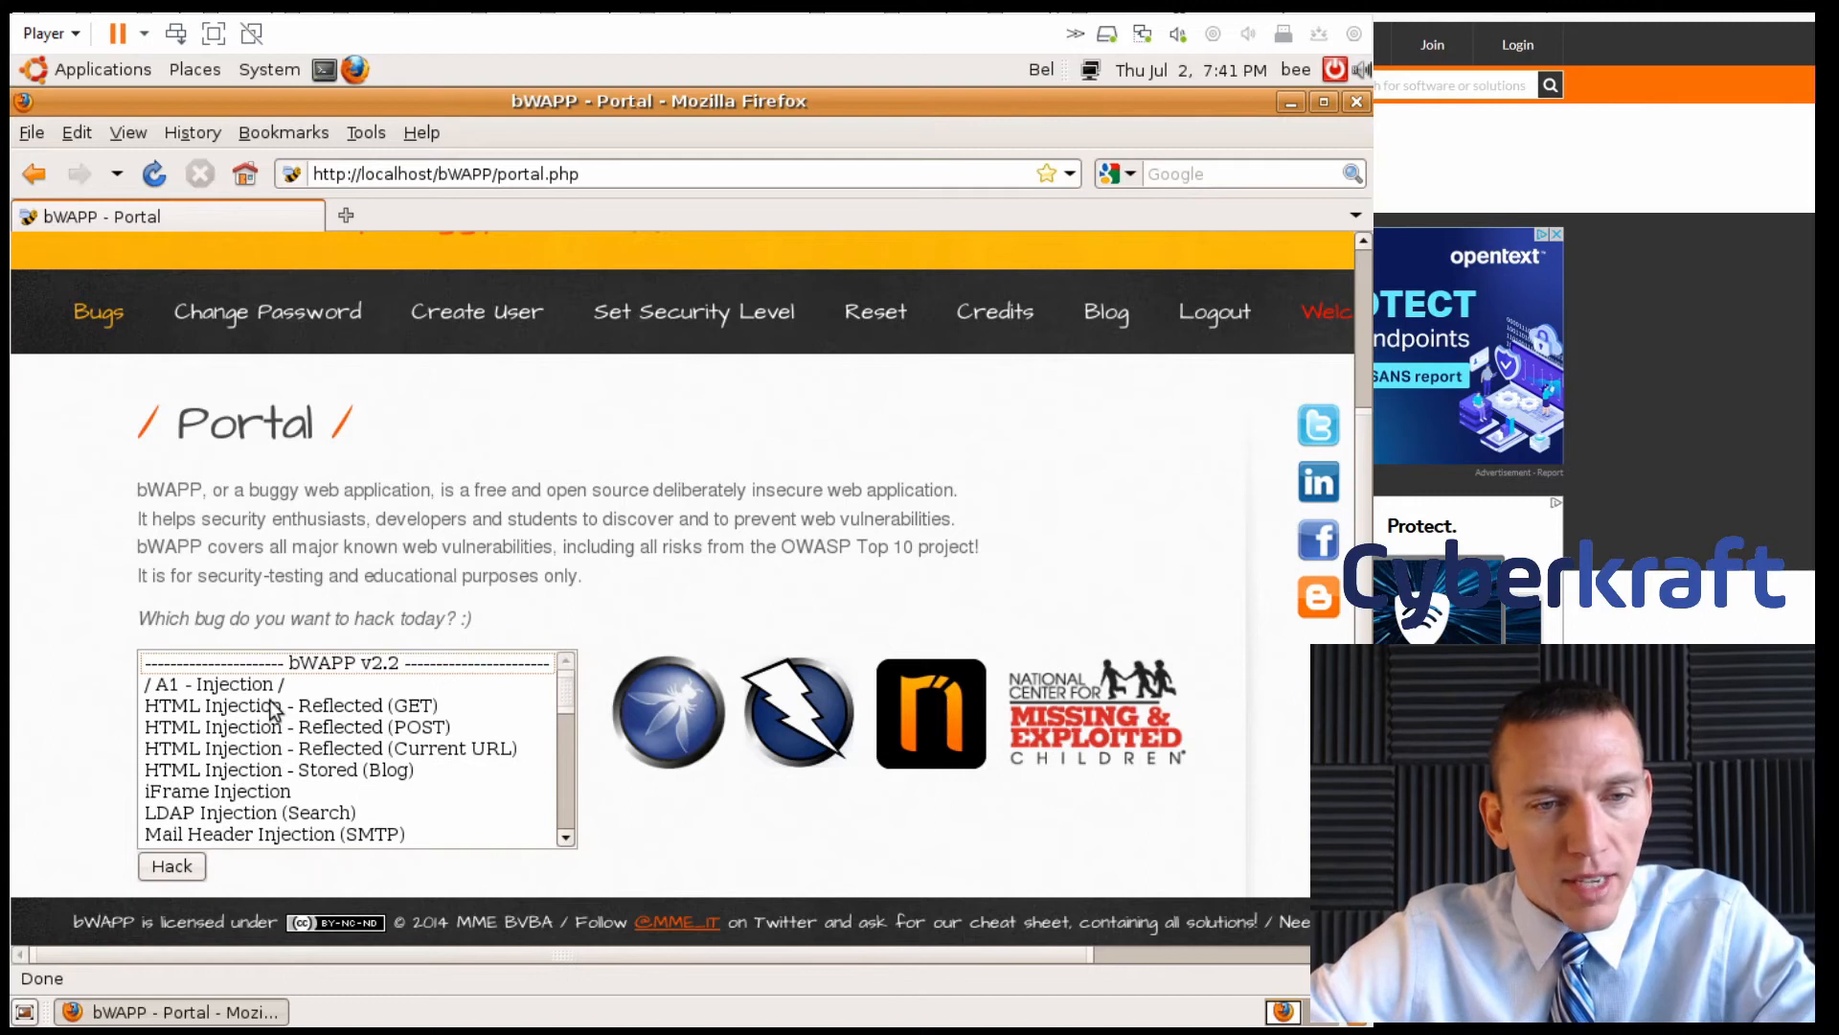
scroll(295, 728, down, 4)
scroll(292, 732, down, 1)
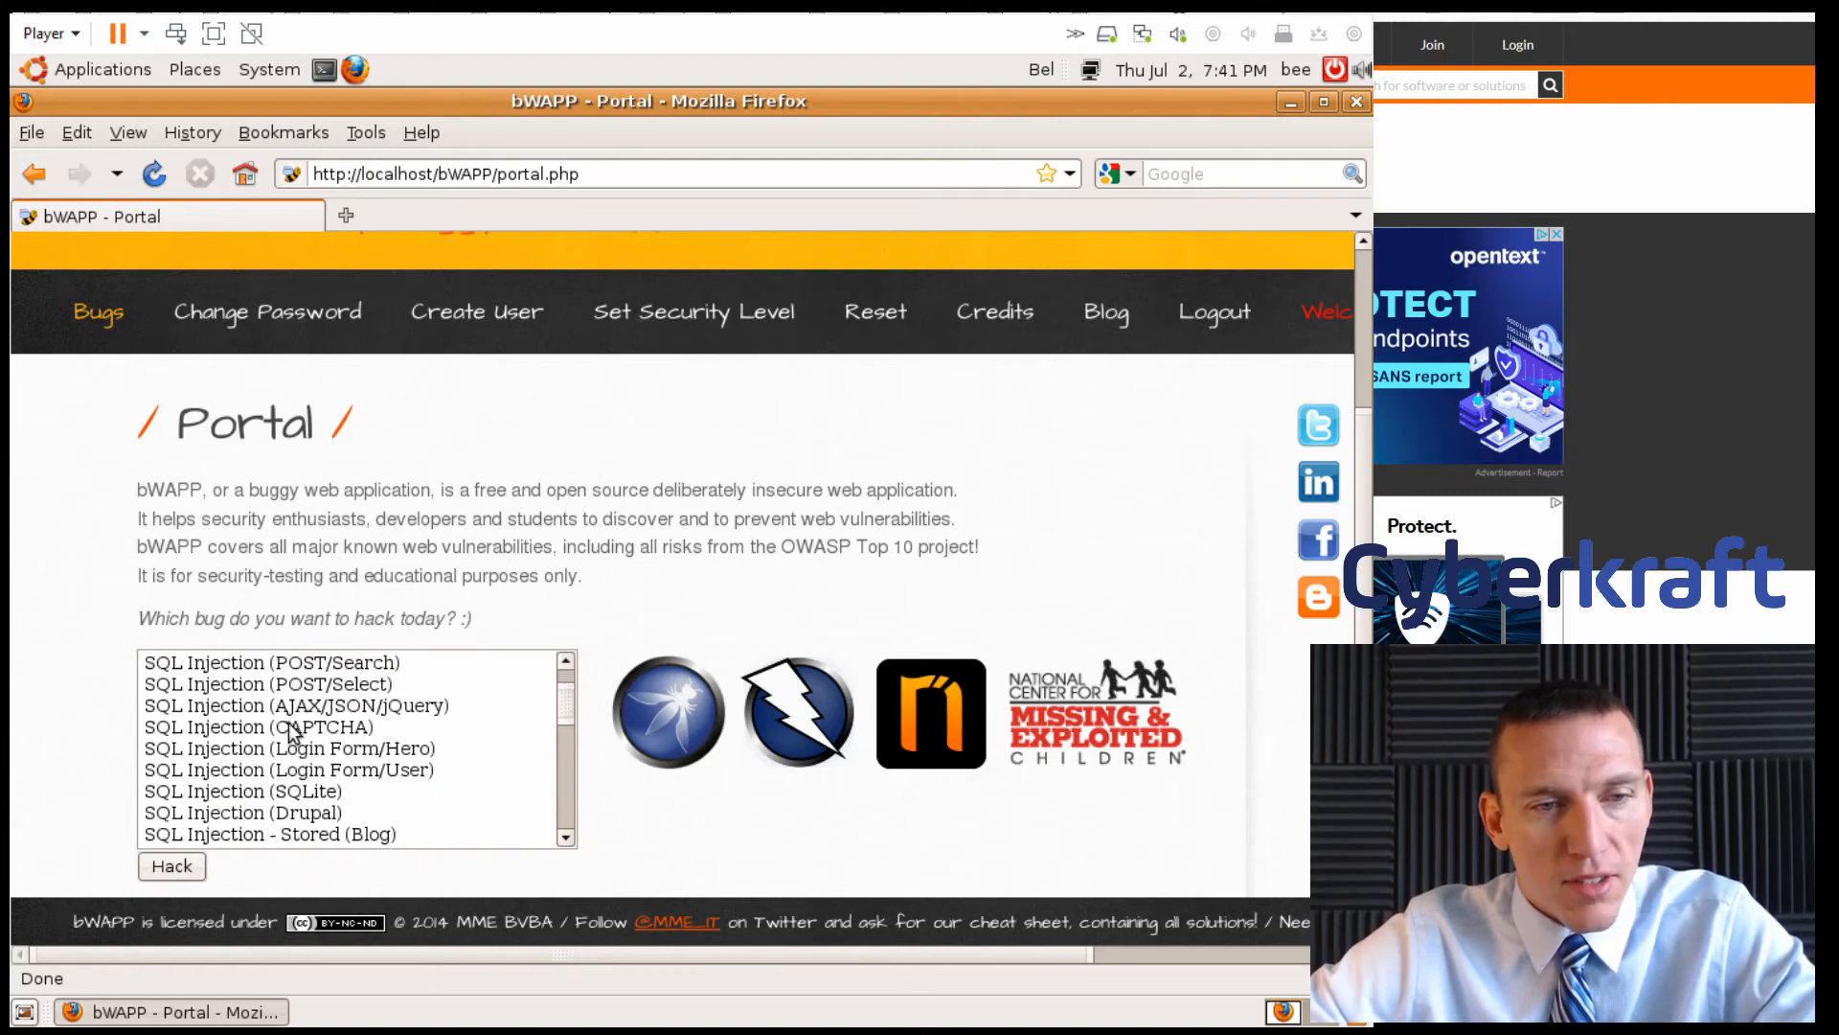
Read through the bug list from A2 - Broken Auth. & Session Mgmt. to A6 - Sensitive Data Exposure
scroll(215, 742, down, 5)
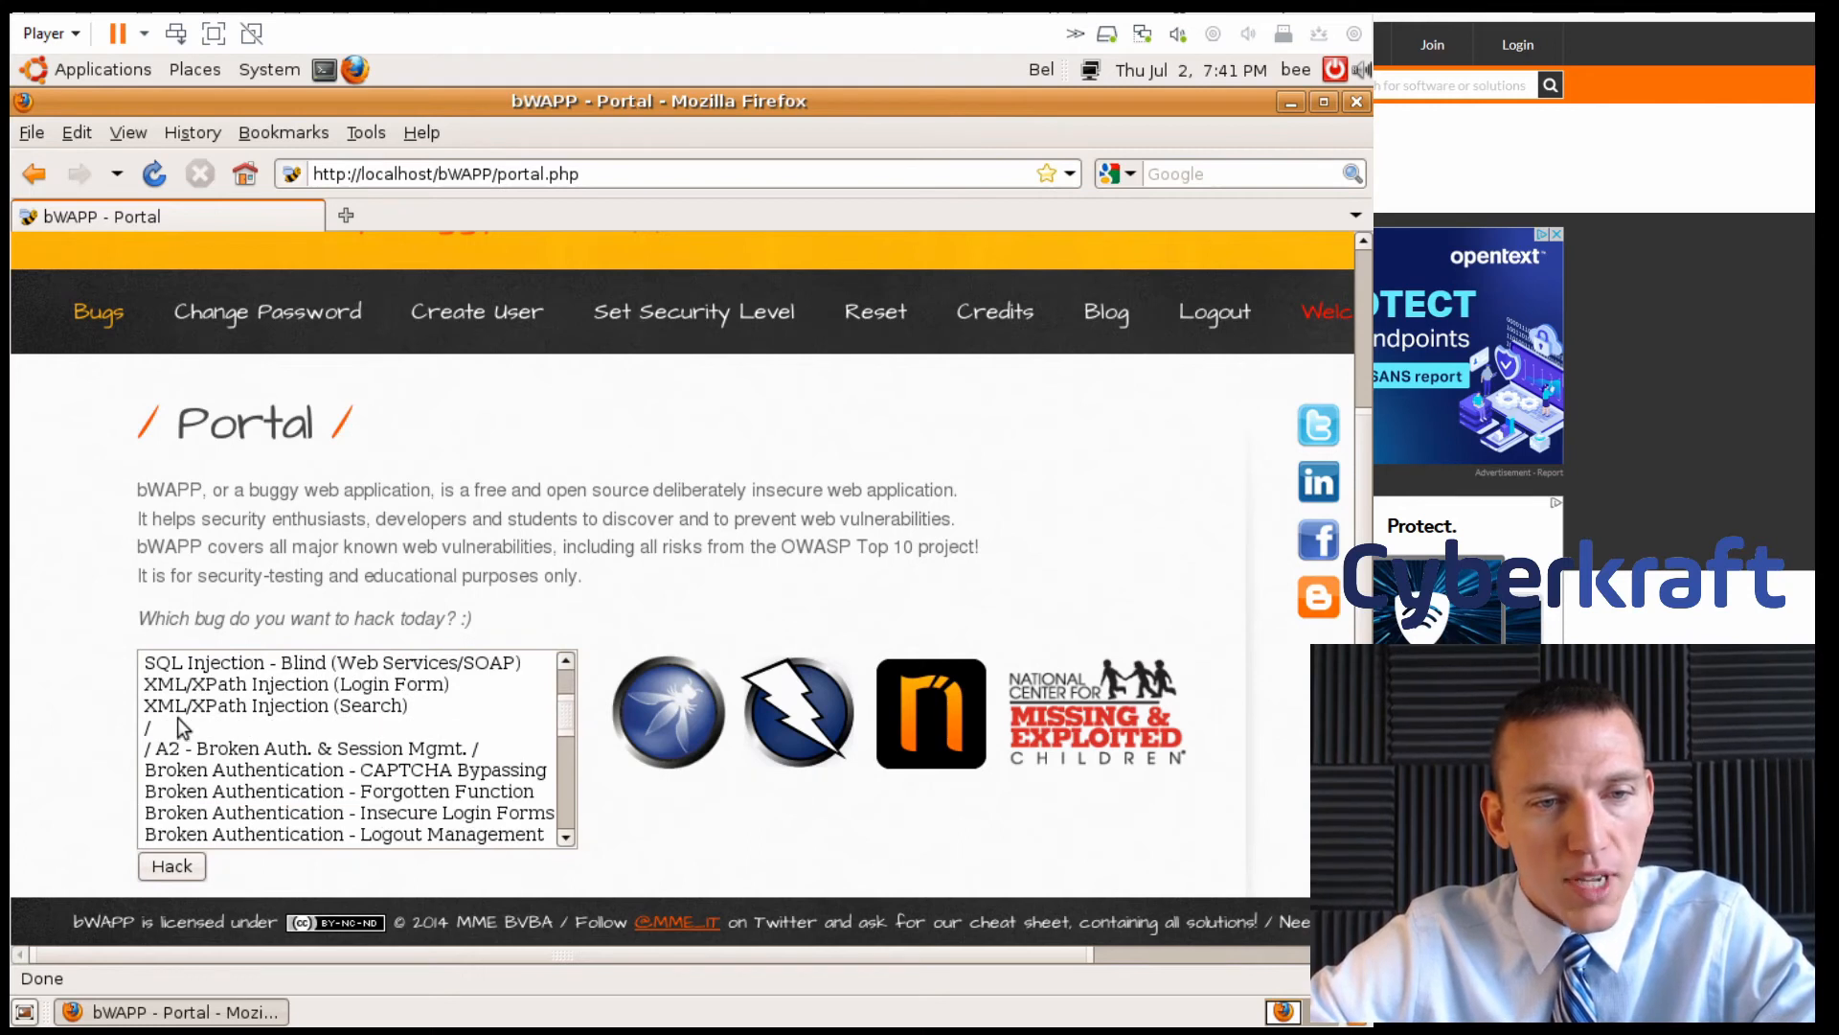
scroll(324, 738, down, 2)
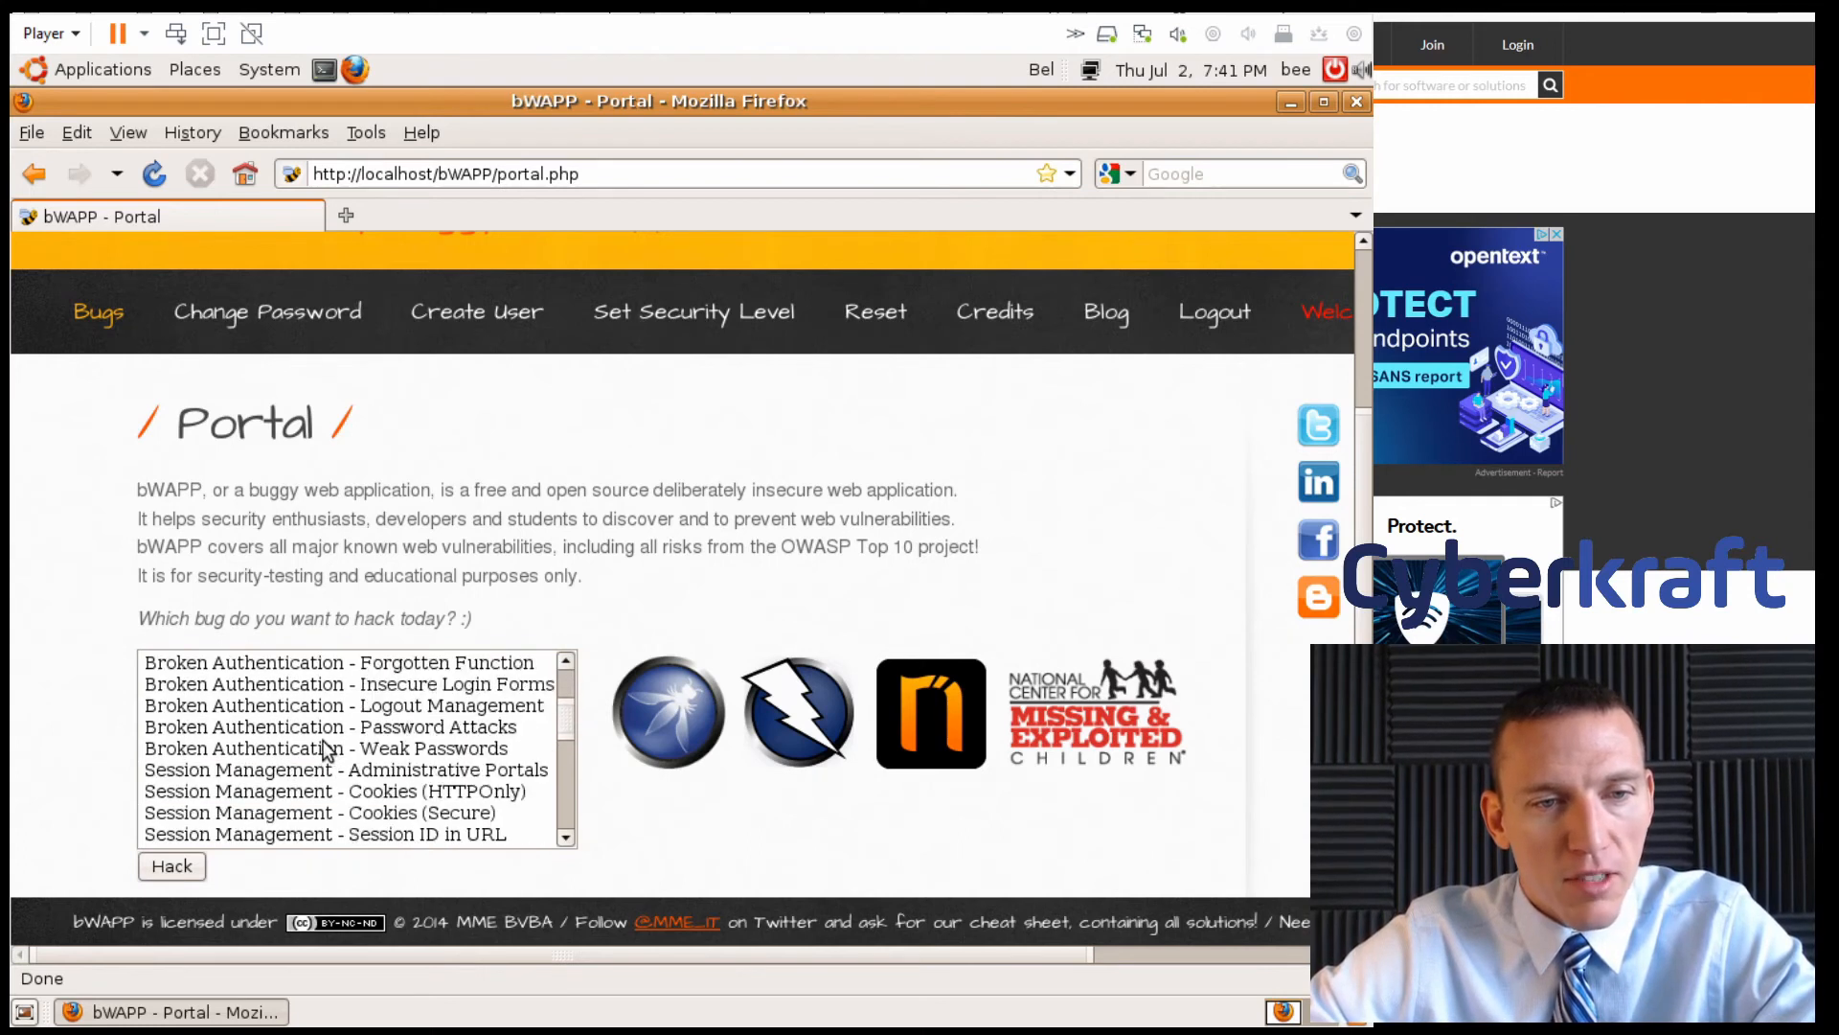
scroll(271, 757, down, 1)
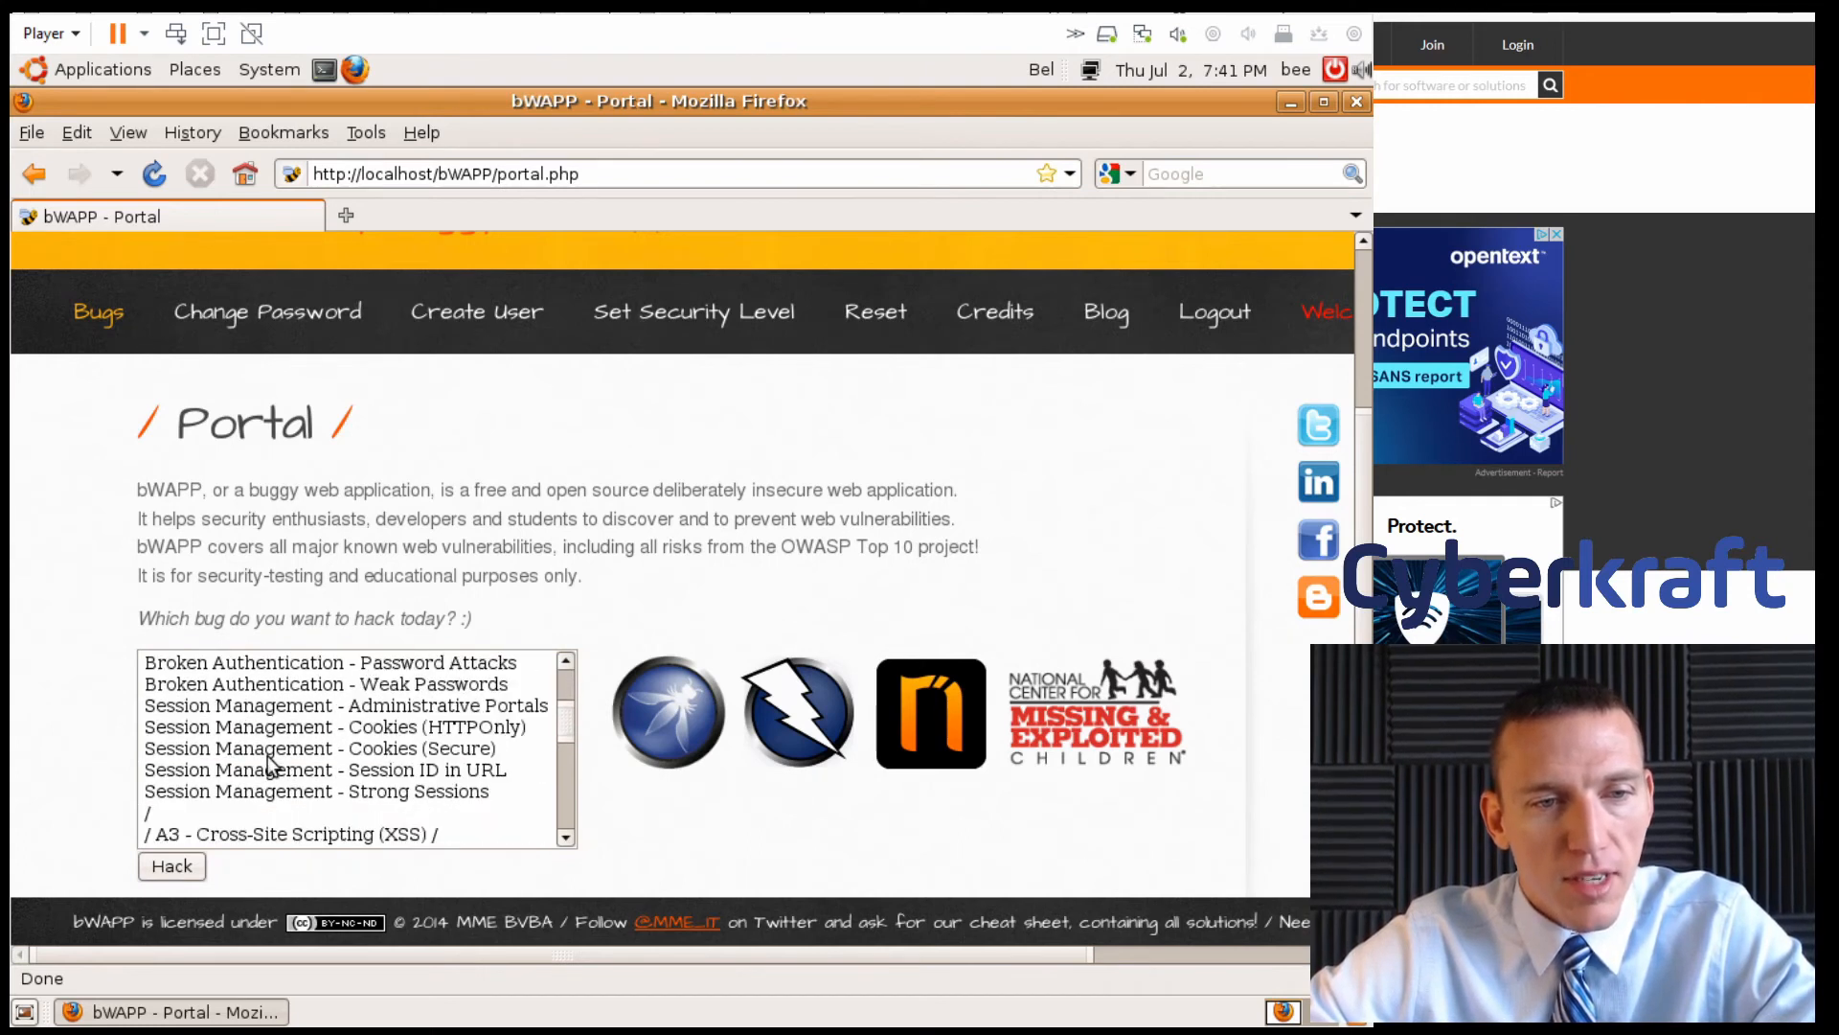
scroll(268, 759, down, 4)
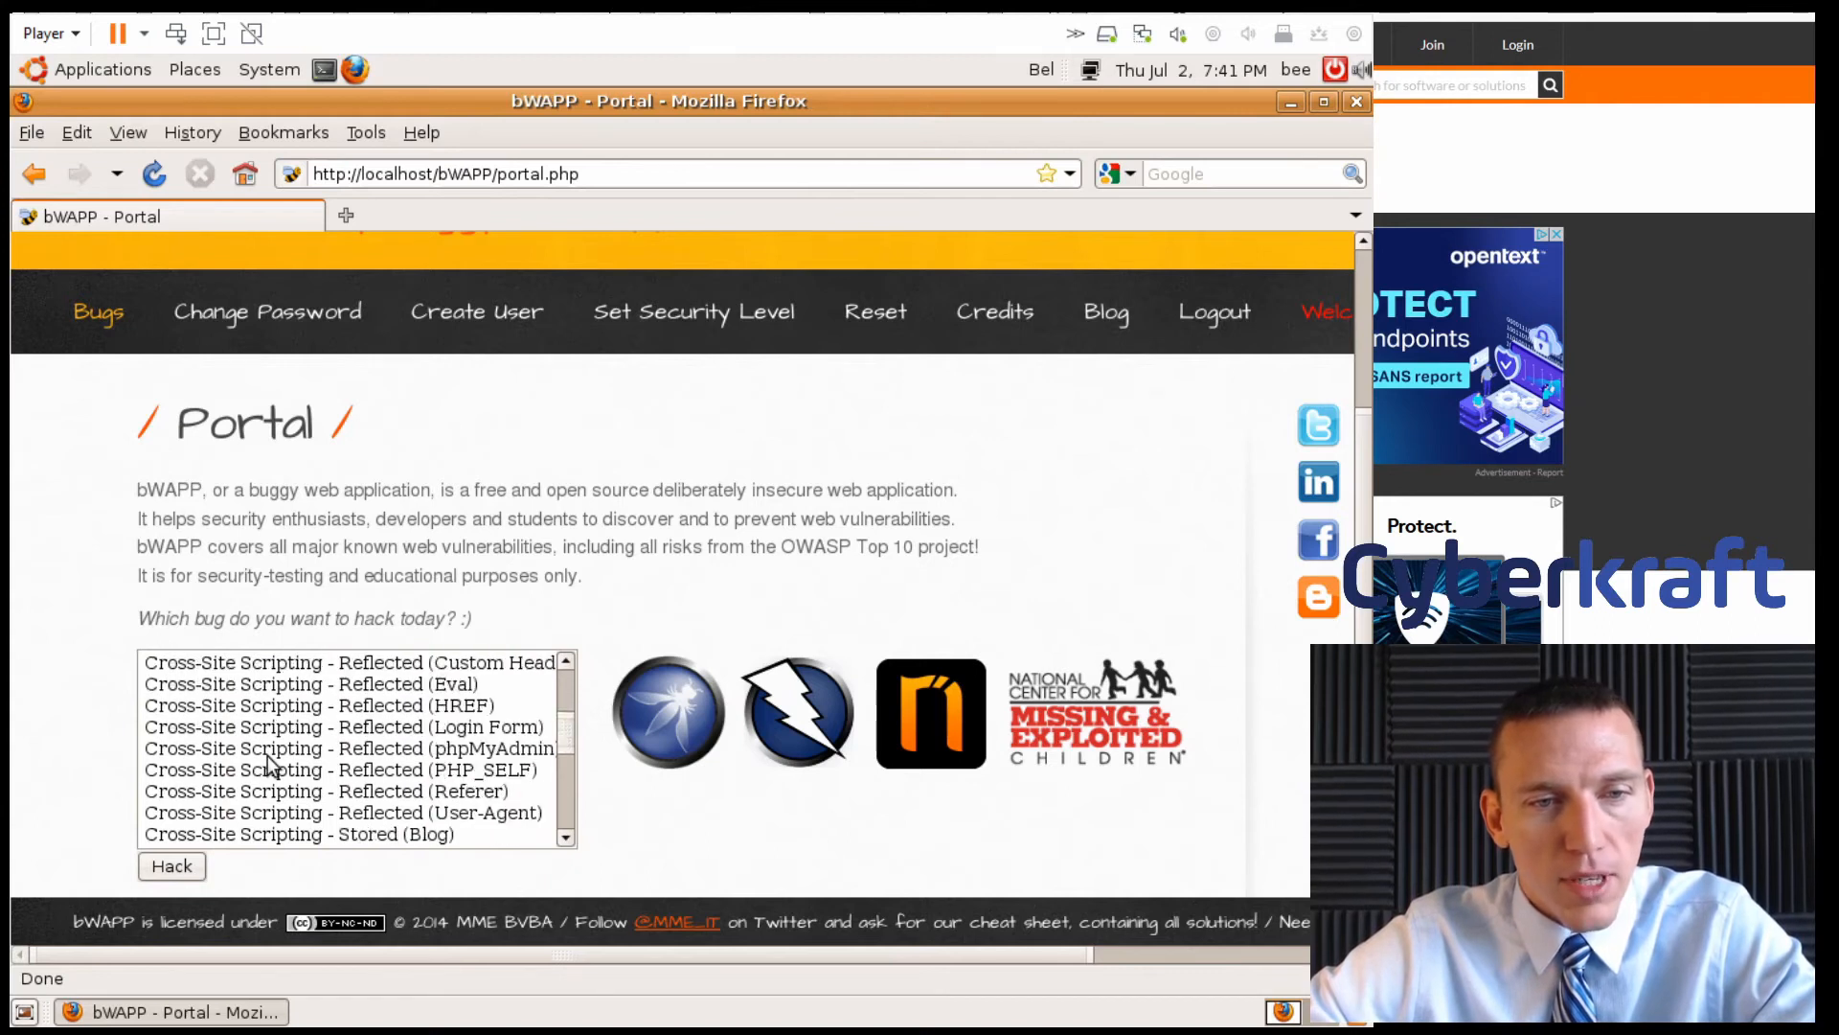
scroll(267, 755, down, 5)
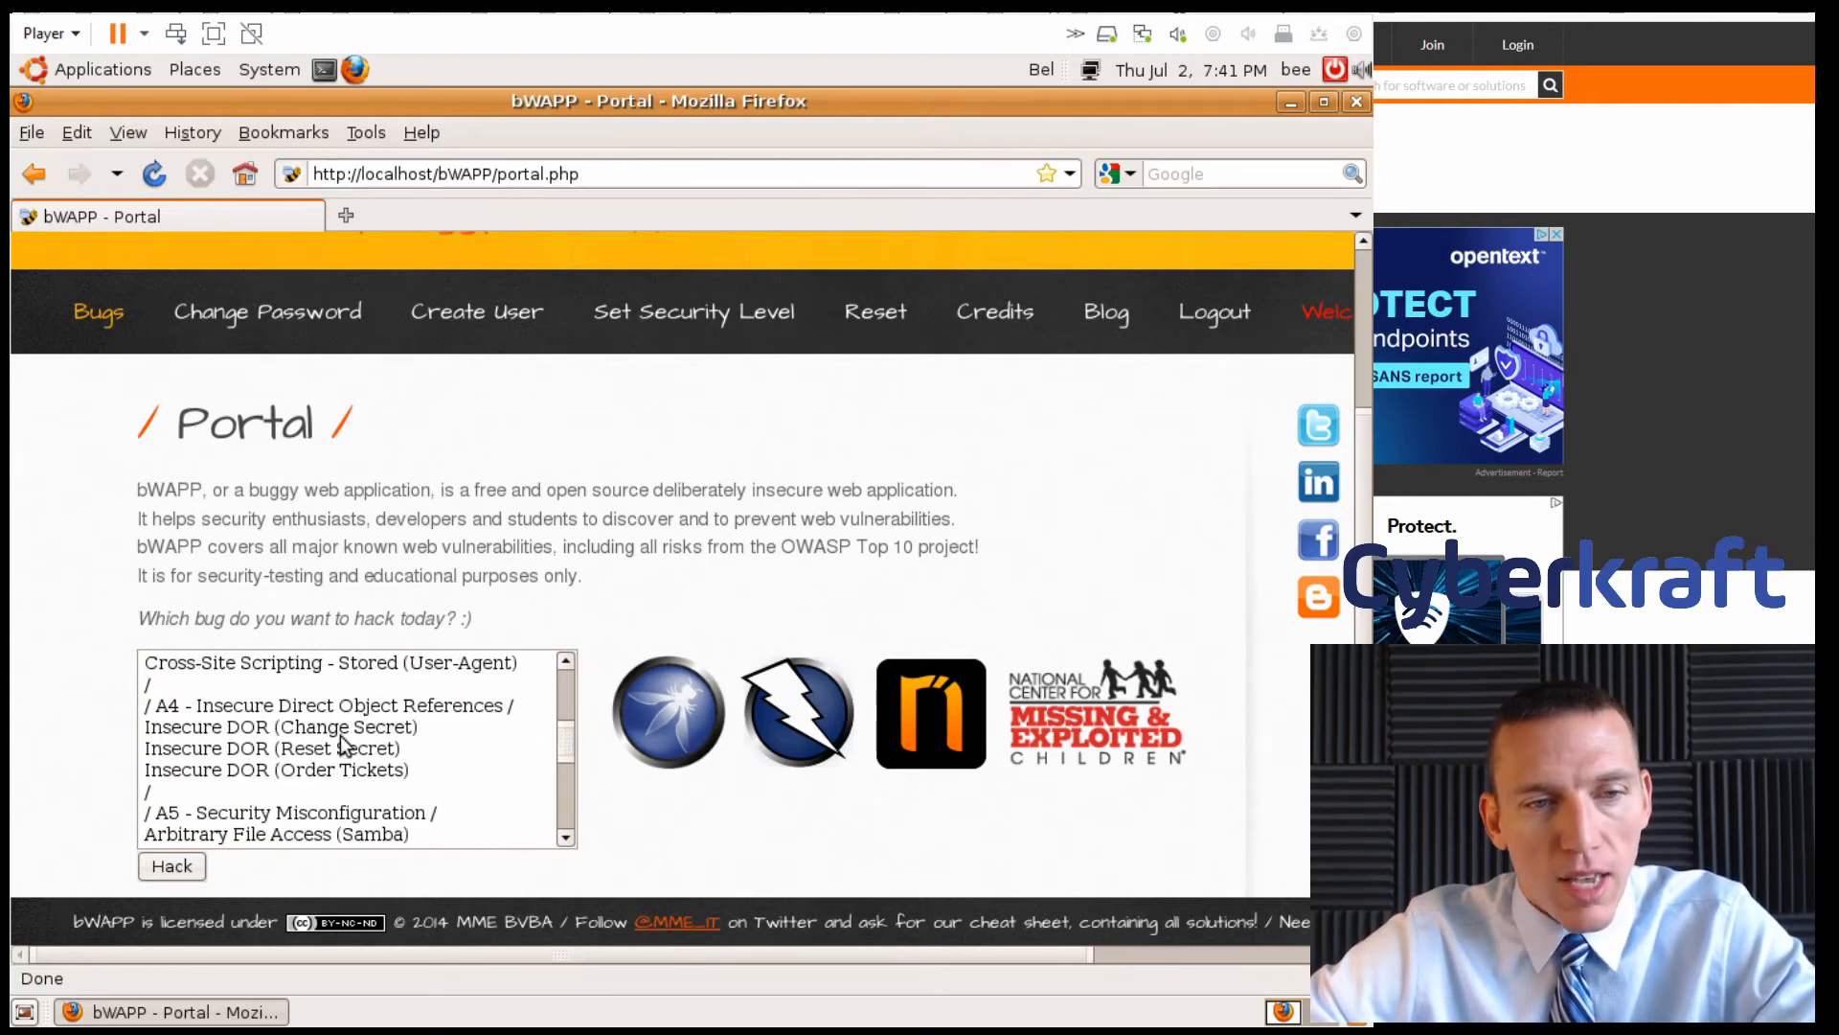
scroll(367, 763, down, 3)
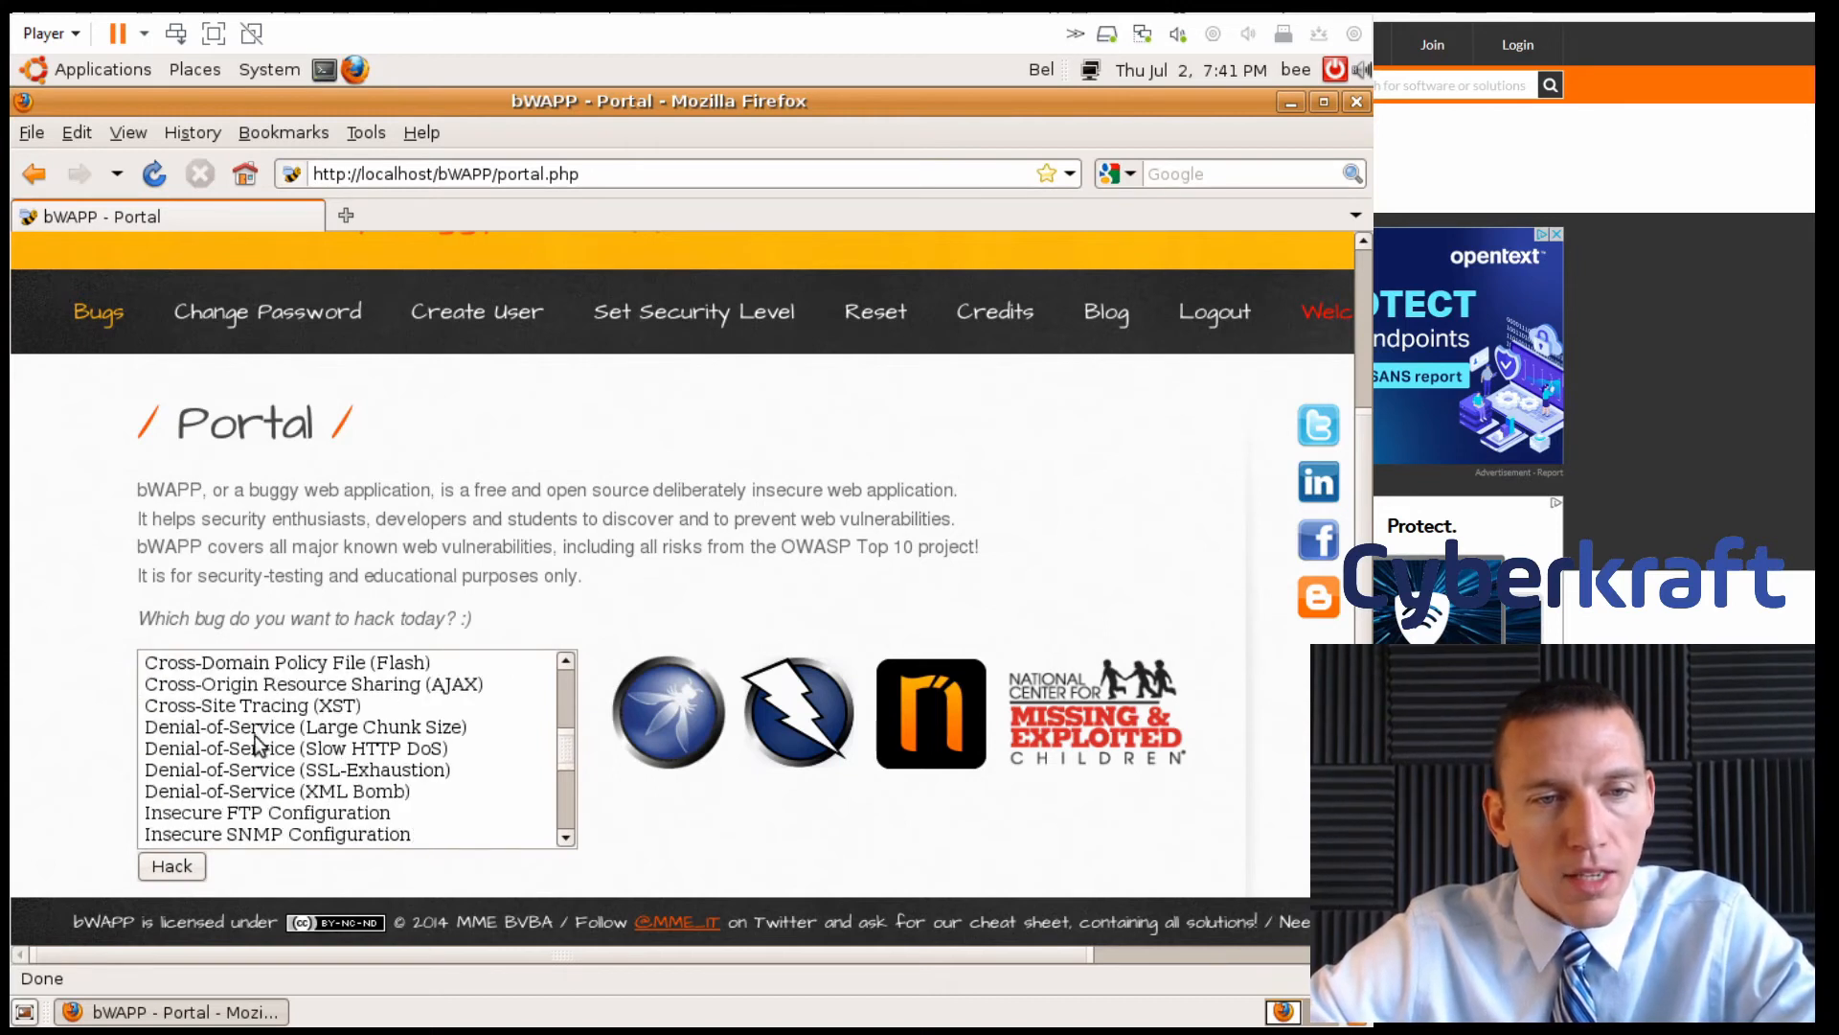
scroll(287, 785, down, 1)
scroll(286, 781, down, 1)
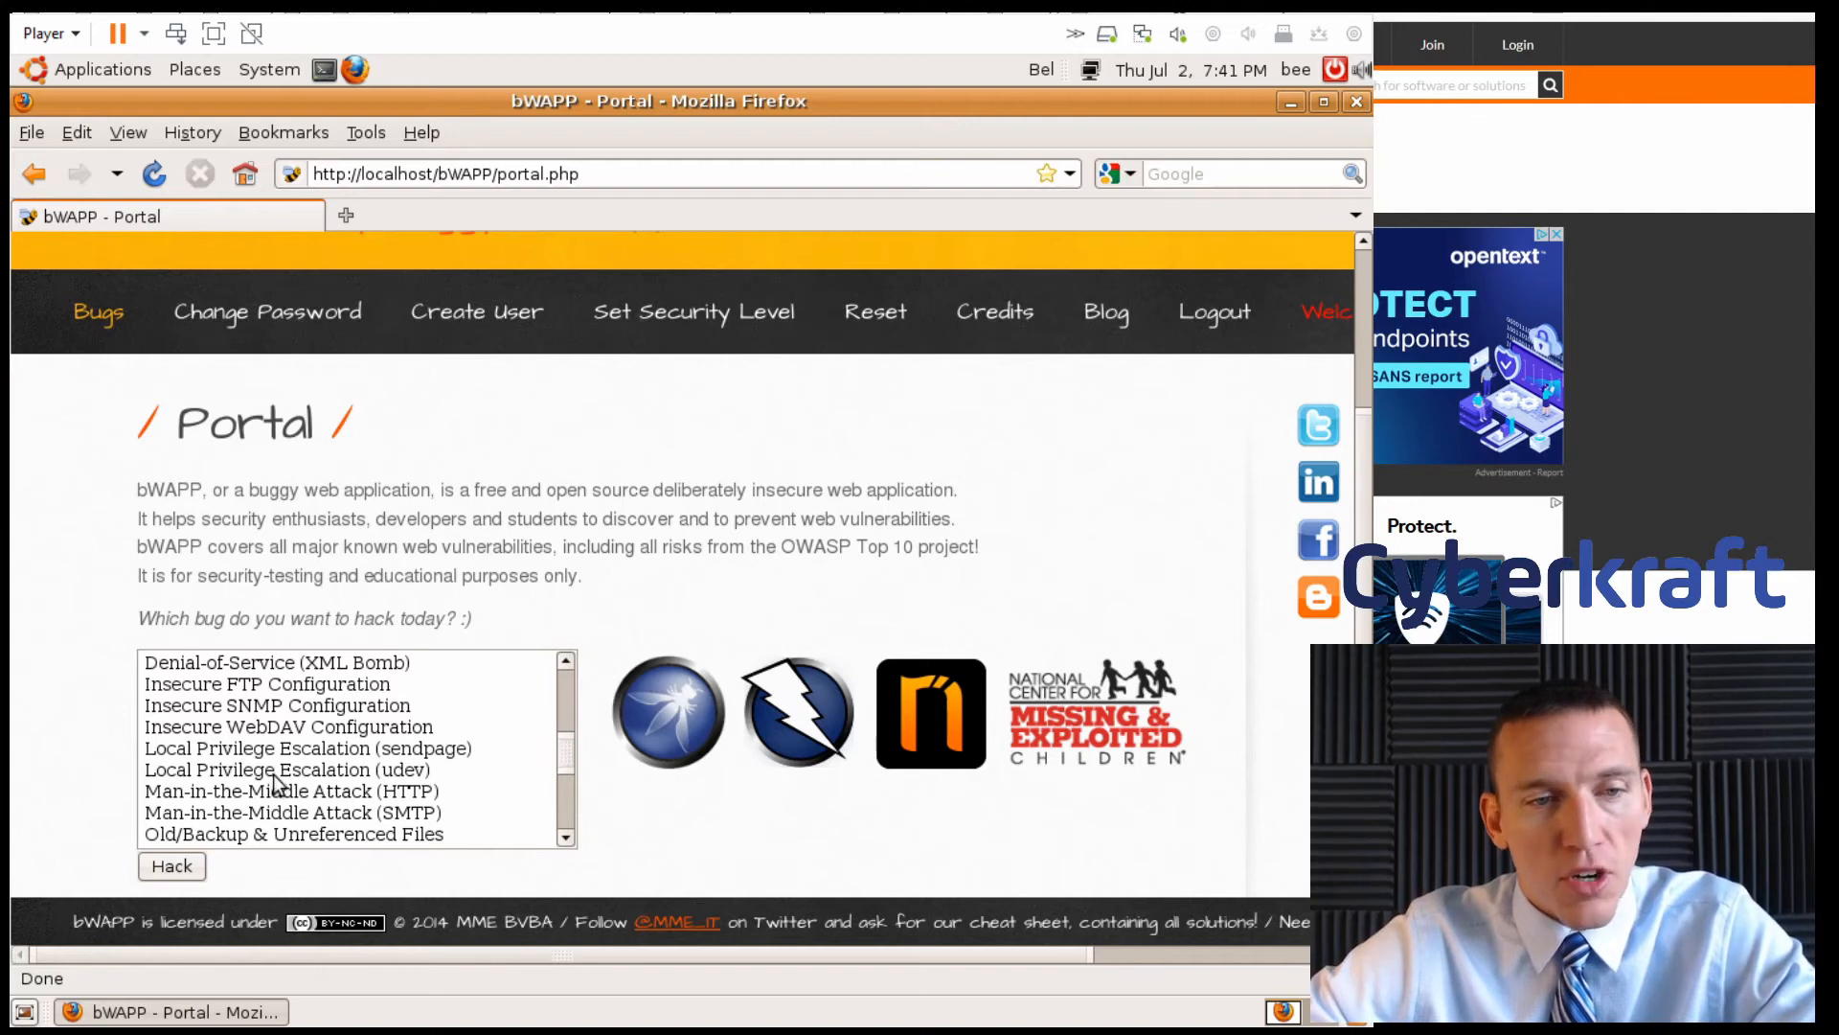
scroll(288, 757, down, 1)
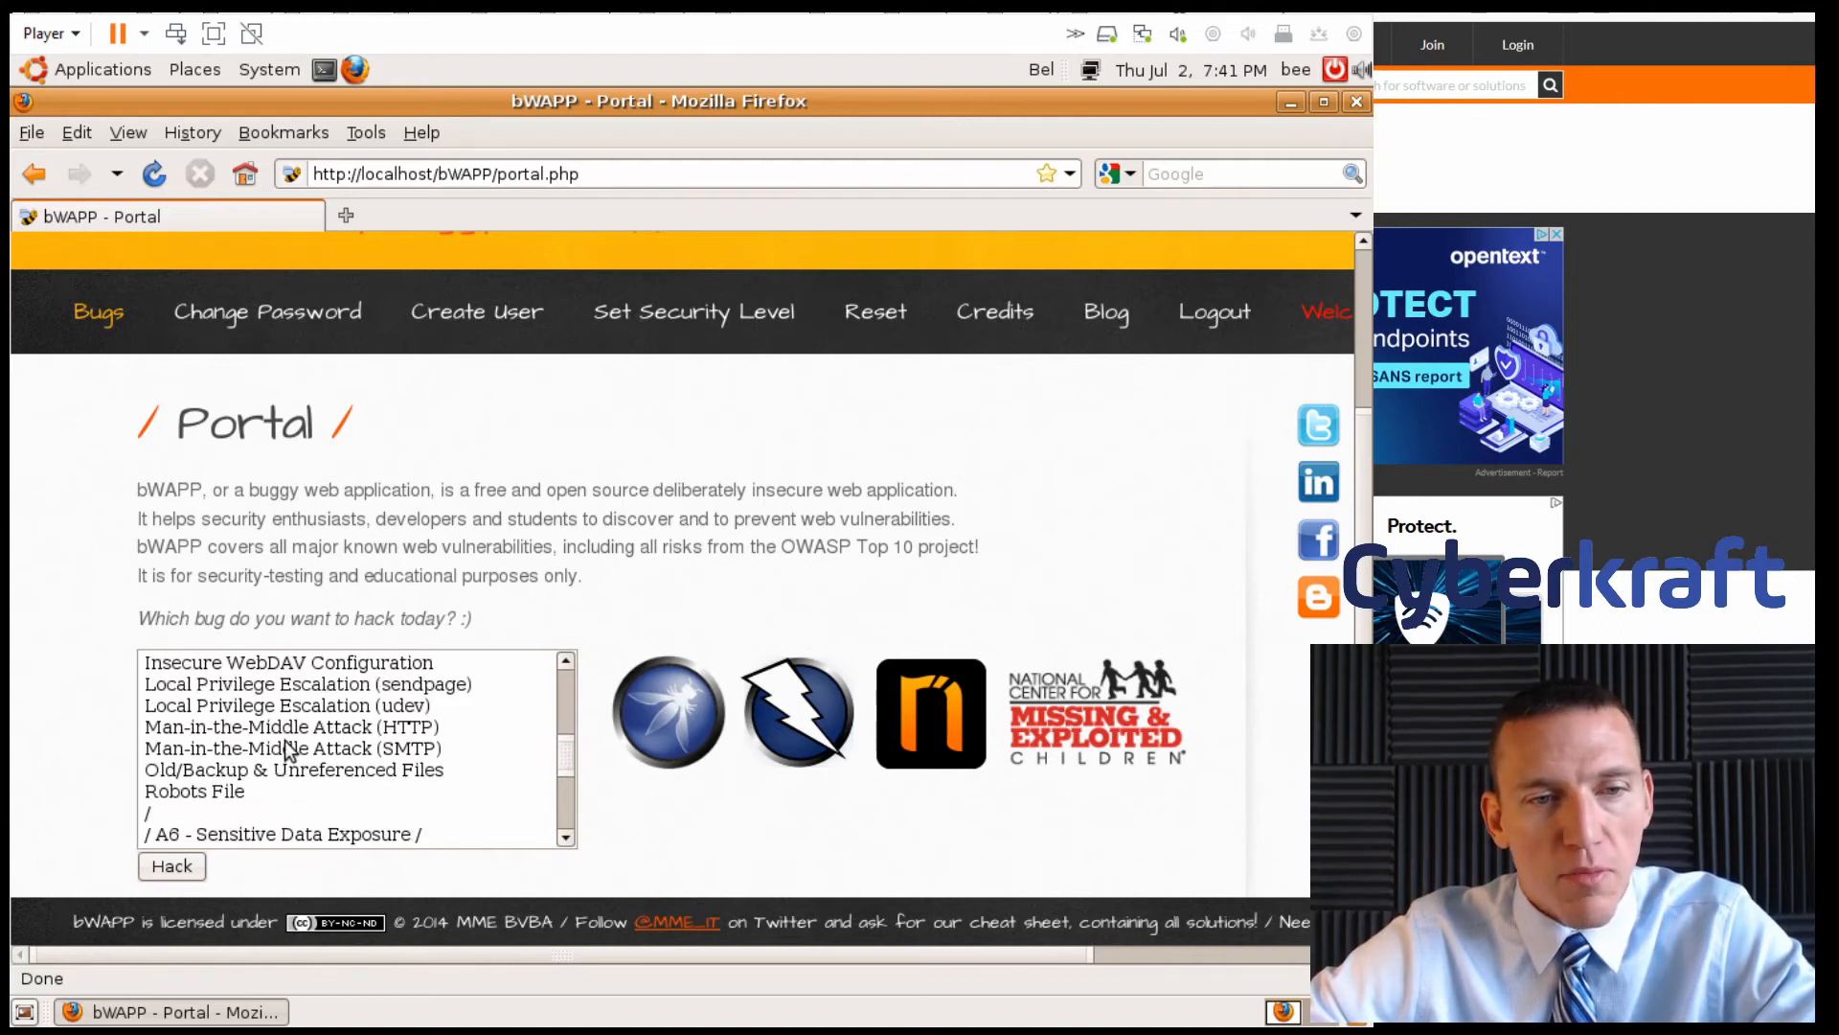
scroll(247, 781, down, 1)
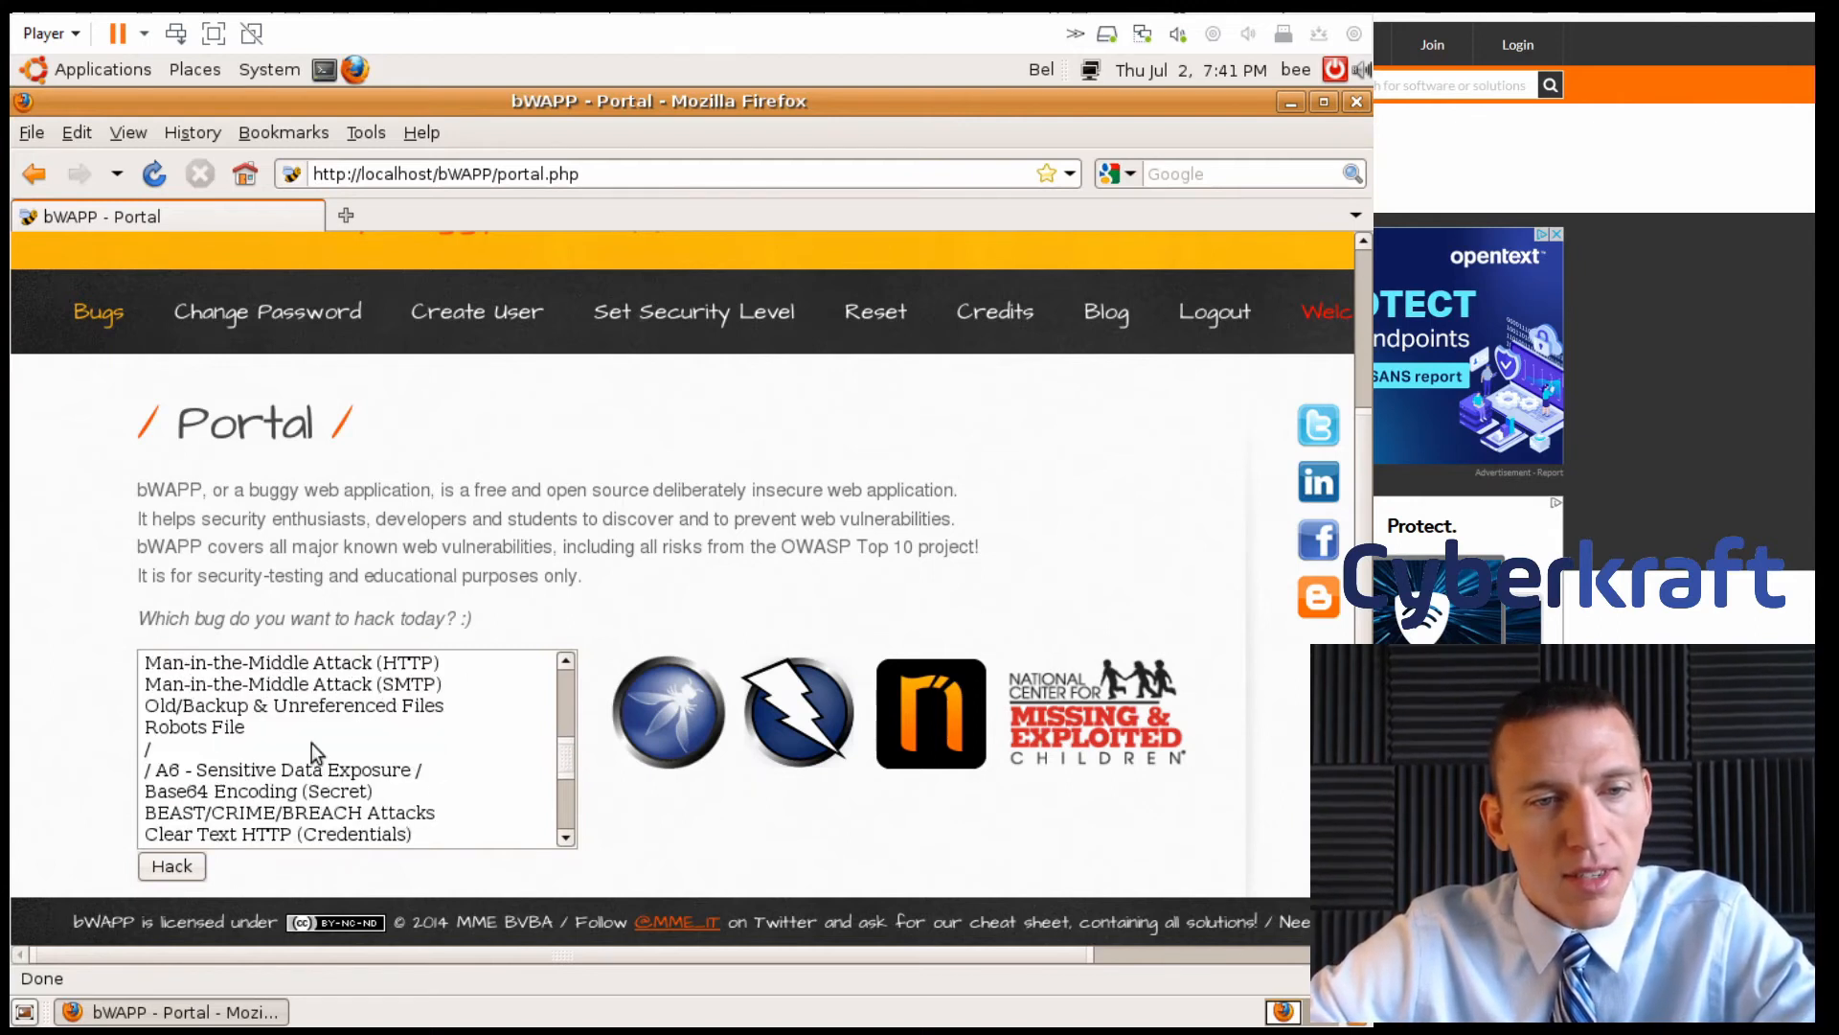
scroll(323, 765, down, 2)
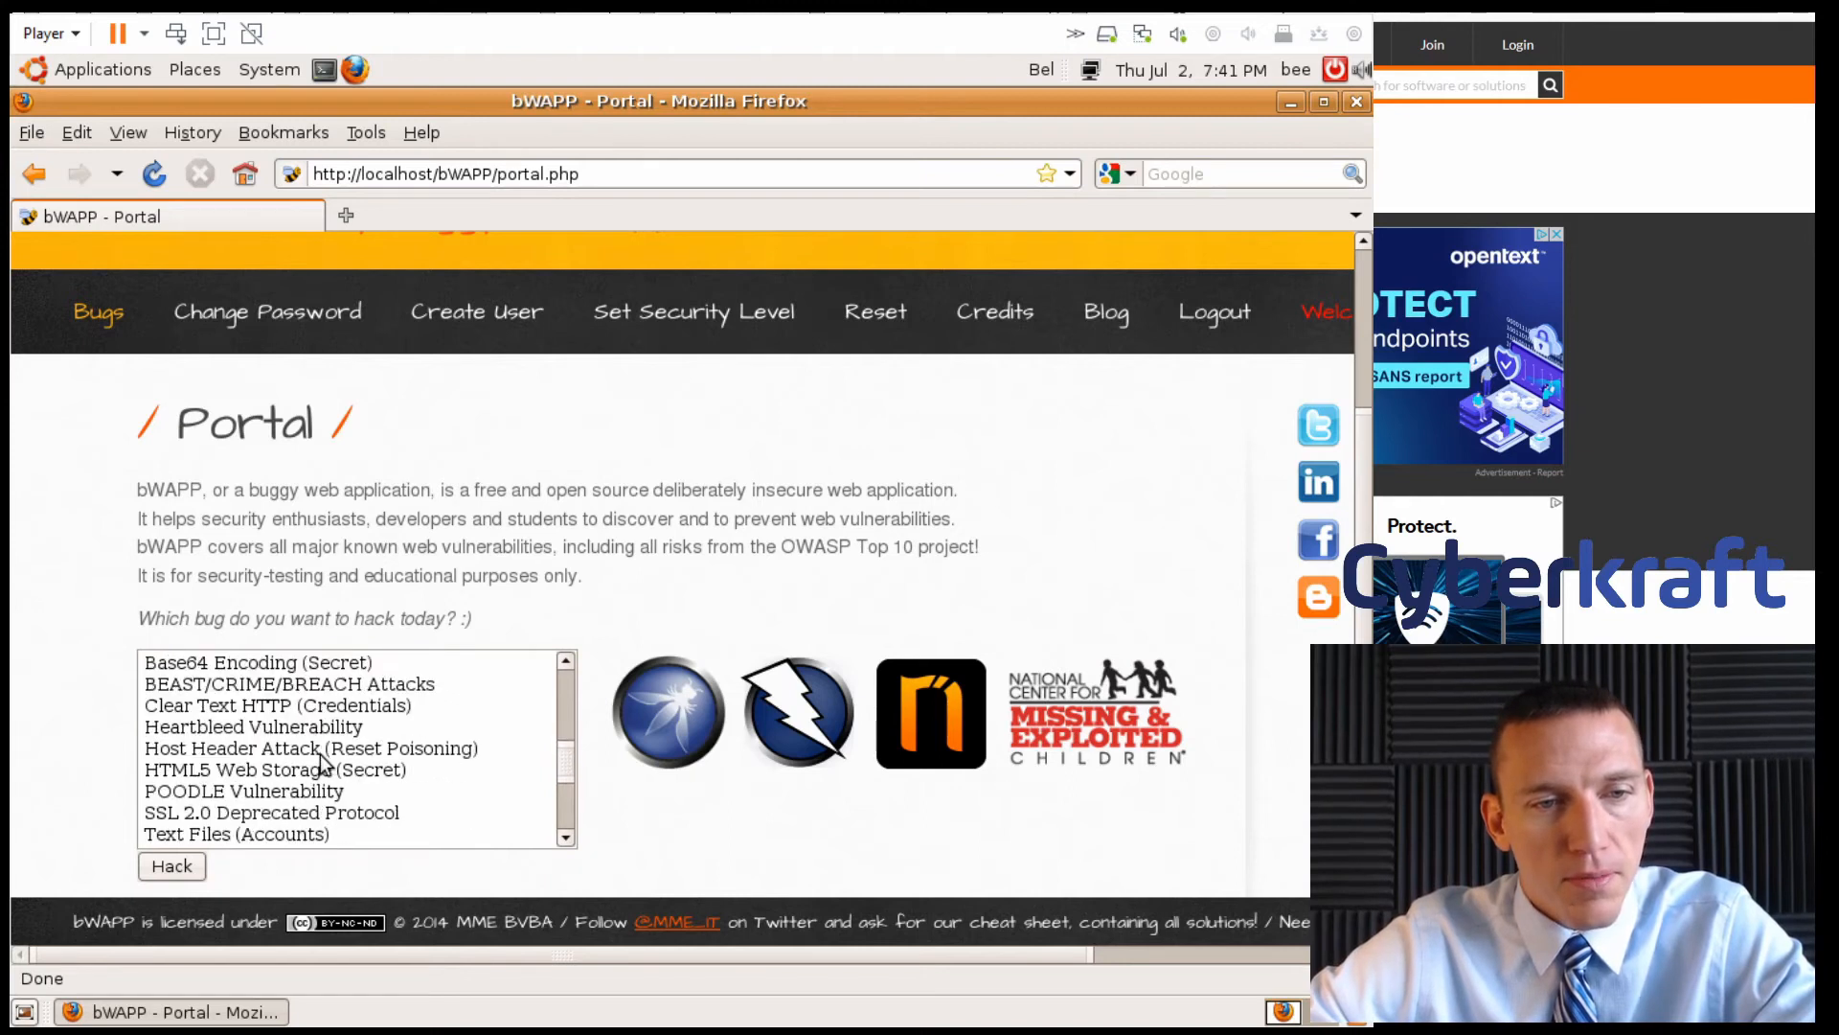
Pick Heartbleed Vulnerability in the A6 category of the bug list, then switch the selection to Clear Text HTTP (Credentials)
click(270, 728)
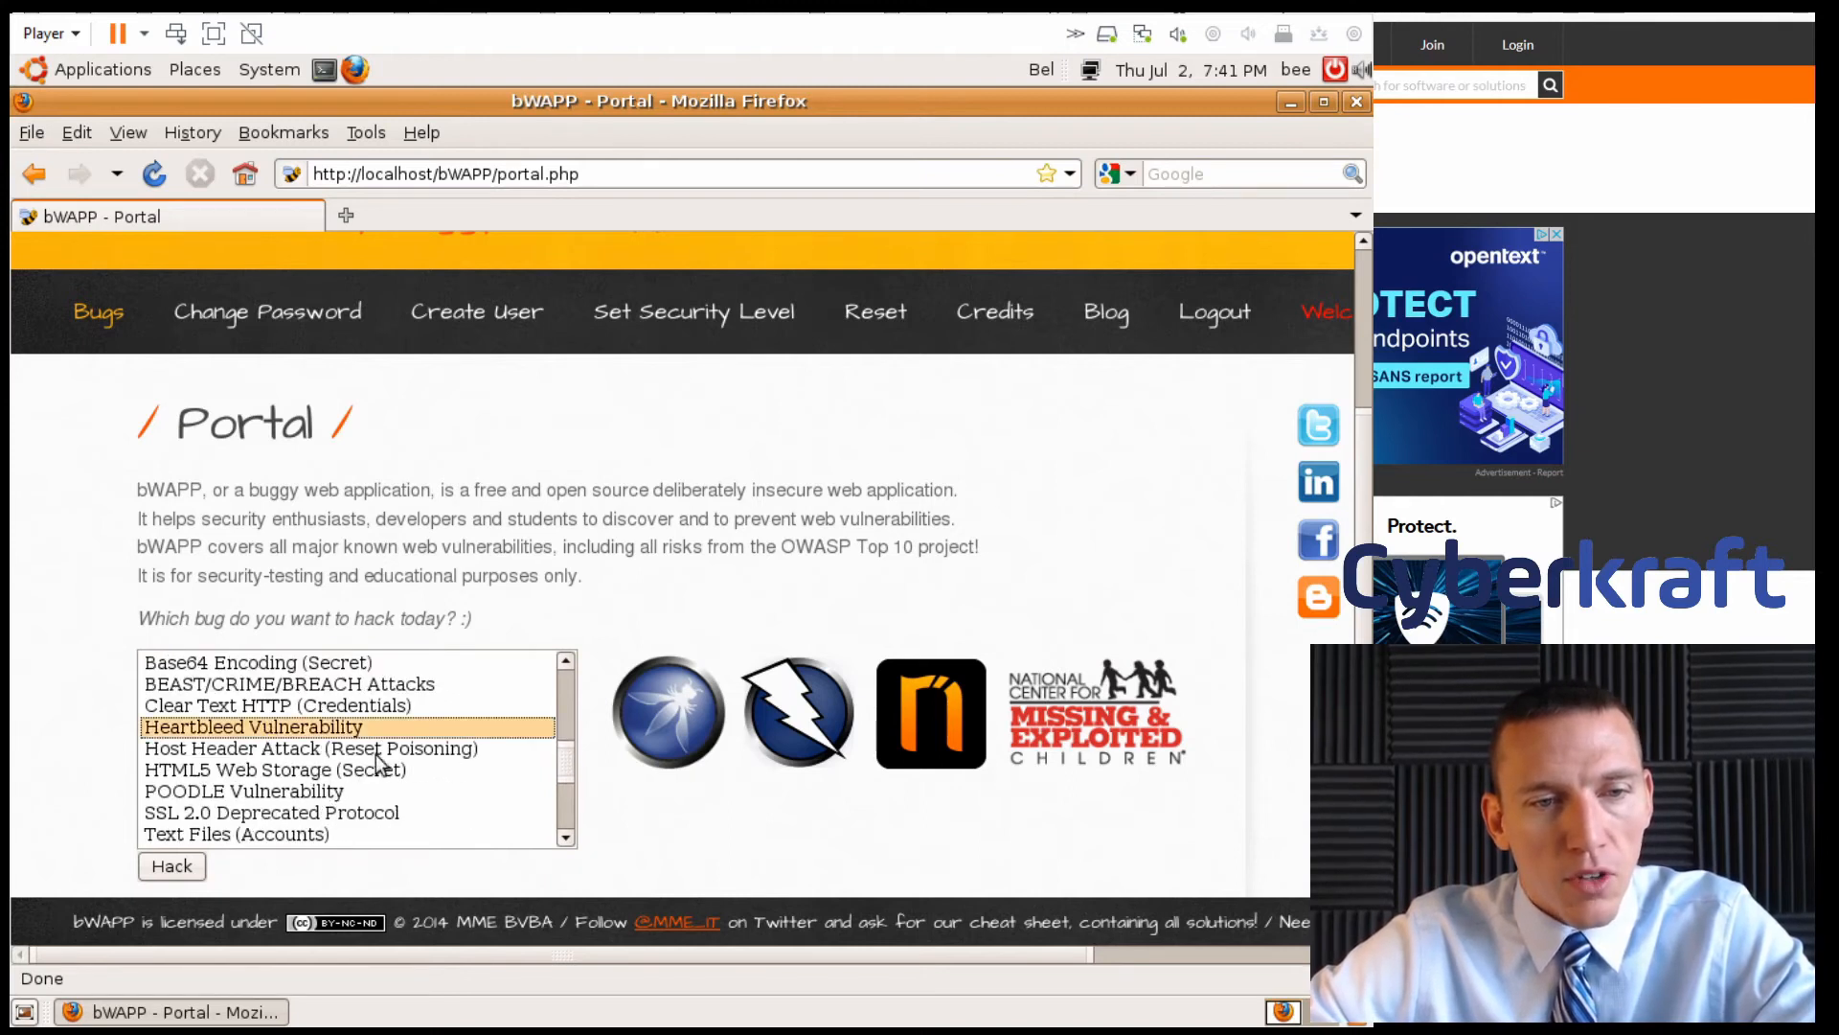
scroll(326, 757, up, 1)
scroll(326, 757, down, 1)
scroll(325, 756, down, 1)
scroll(326, 757, up, 1)
click(335, 712)
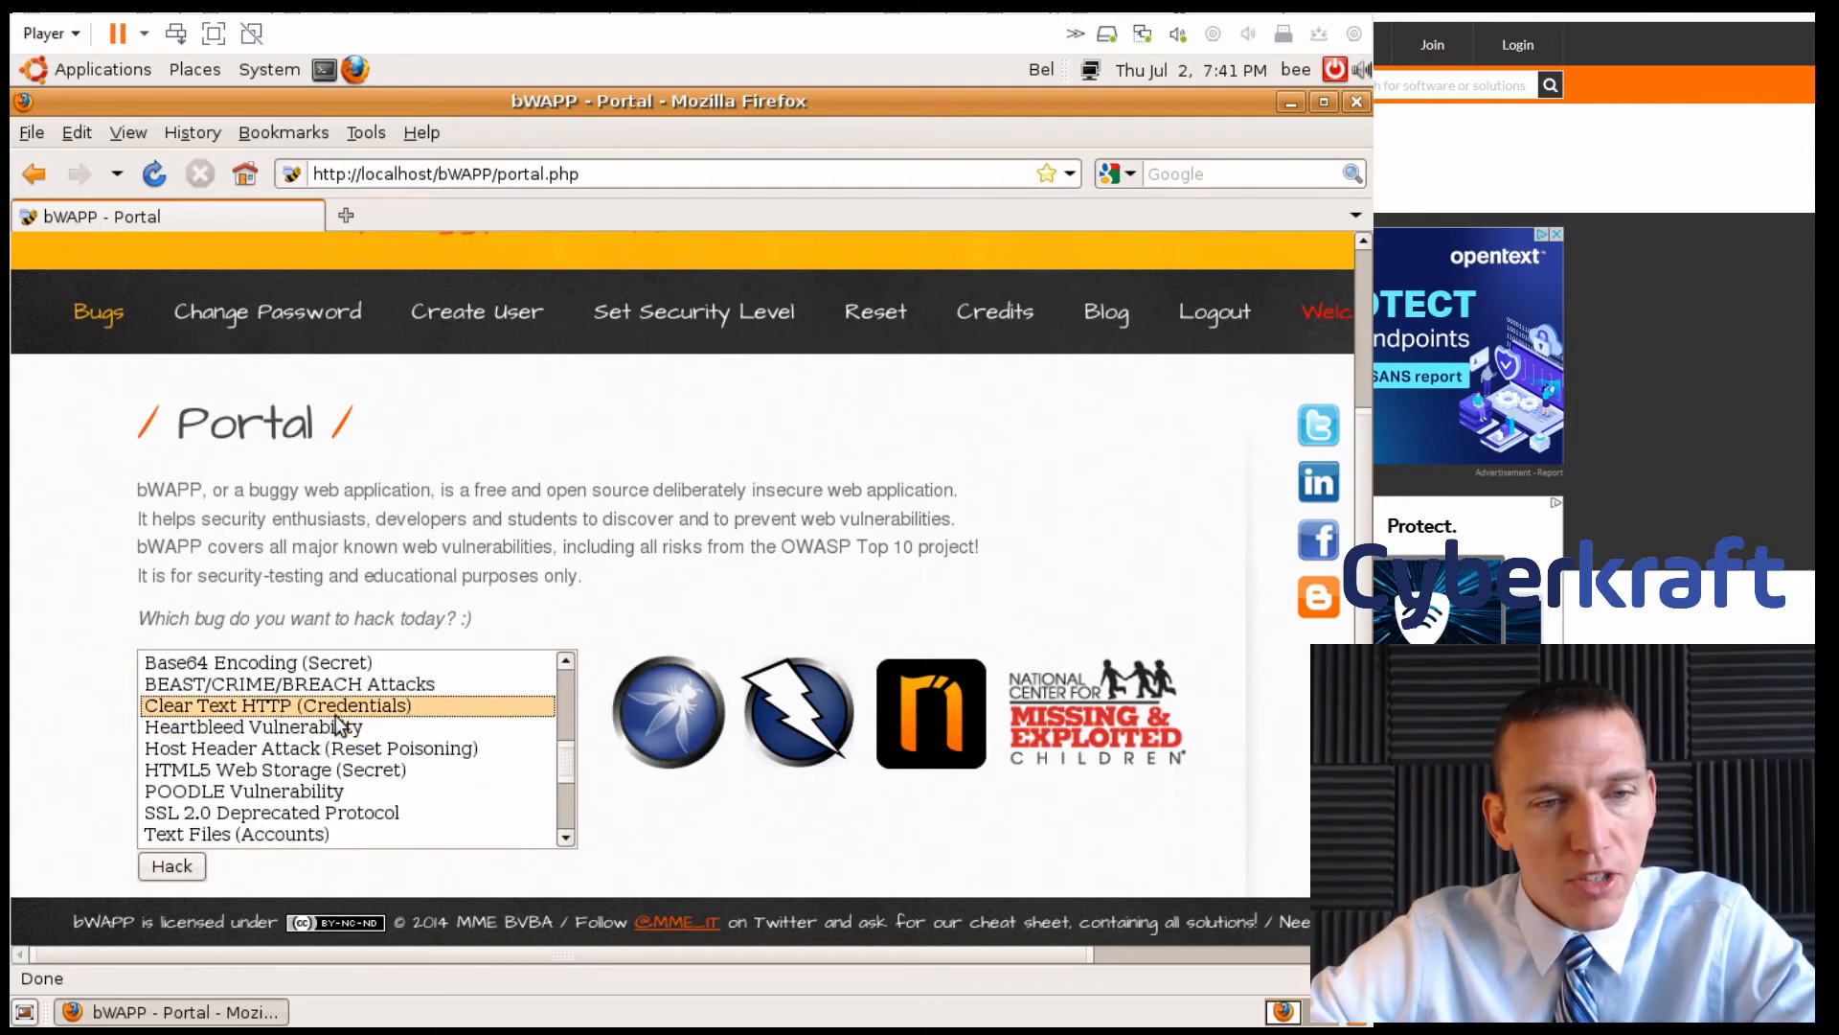
Read through the rest of the bug list, covering the A8, A9 and A10 categories and the remaining bugs such as ClickJacking
scroll(330, 780, down, 4)
scroll(329, 780, down, 2)
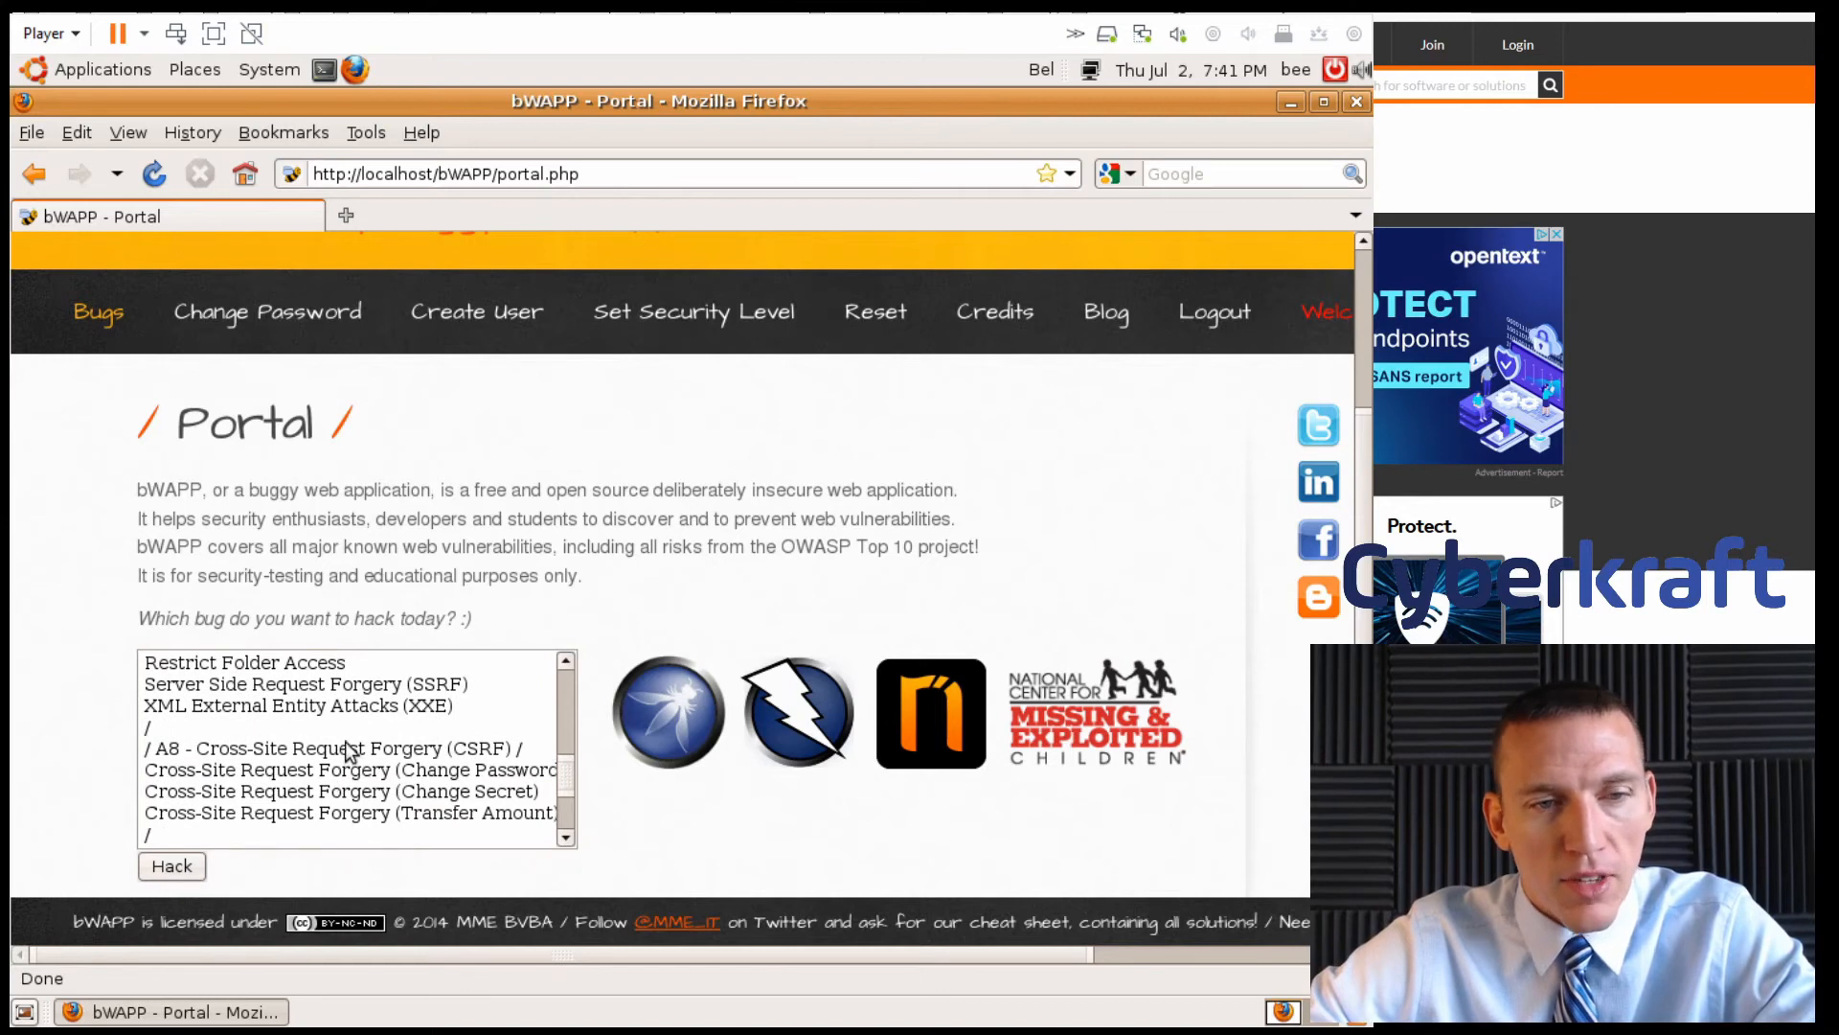
scroll(359, 793, down, 2)
scroll(347, 797, down, 1)
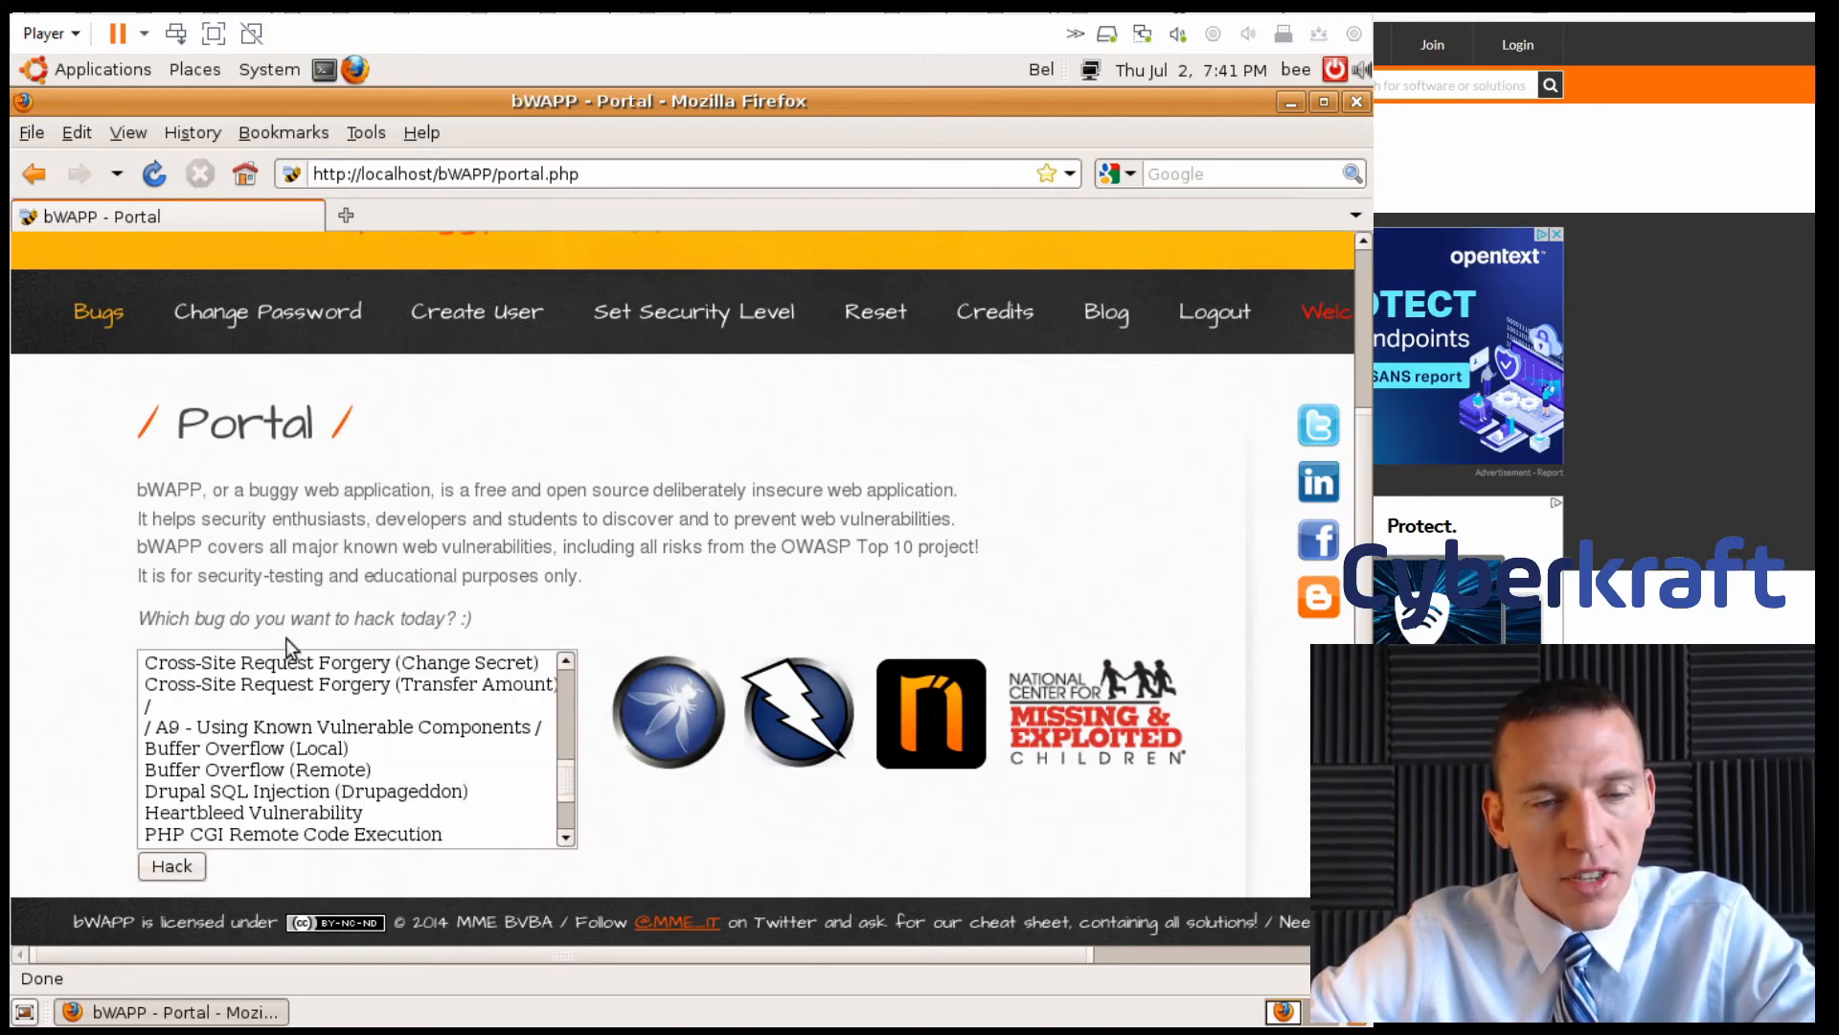
scroll(393, 782, up, 1)
scroll(325, 747, down, 3)
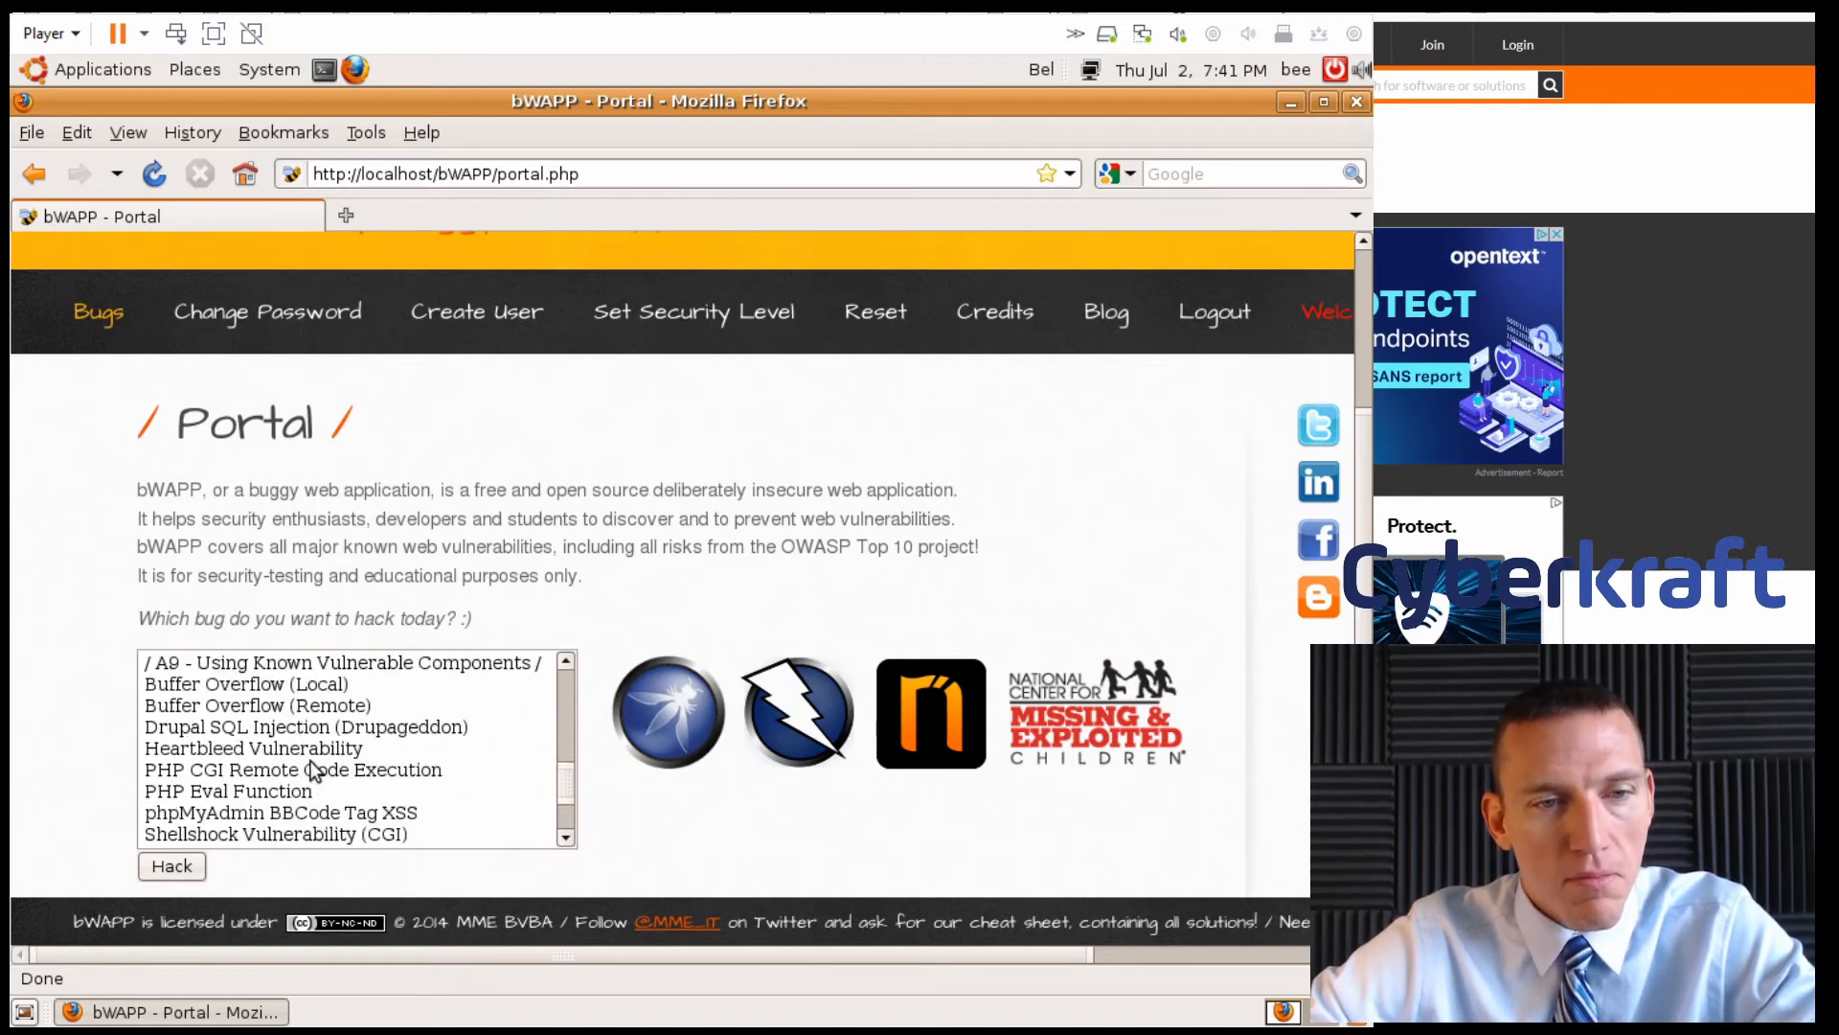
scroll(312, 769, down, 1)
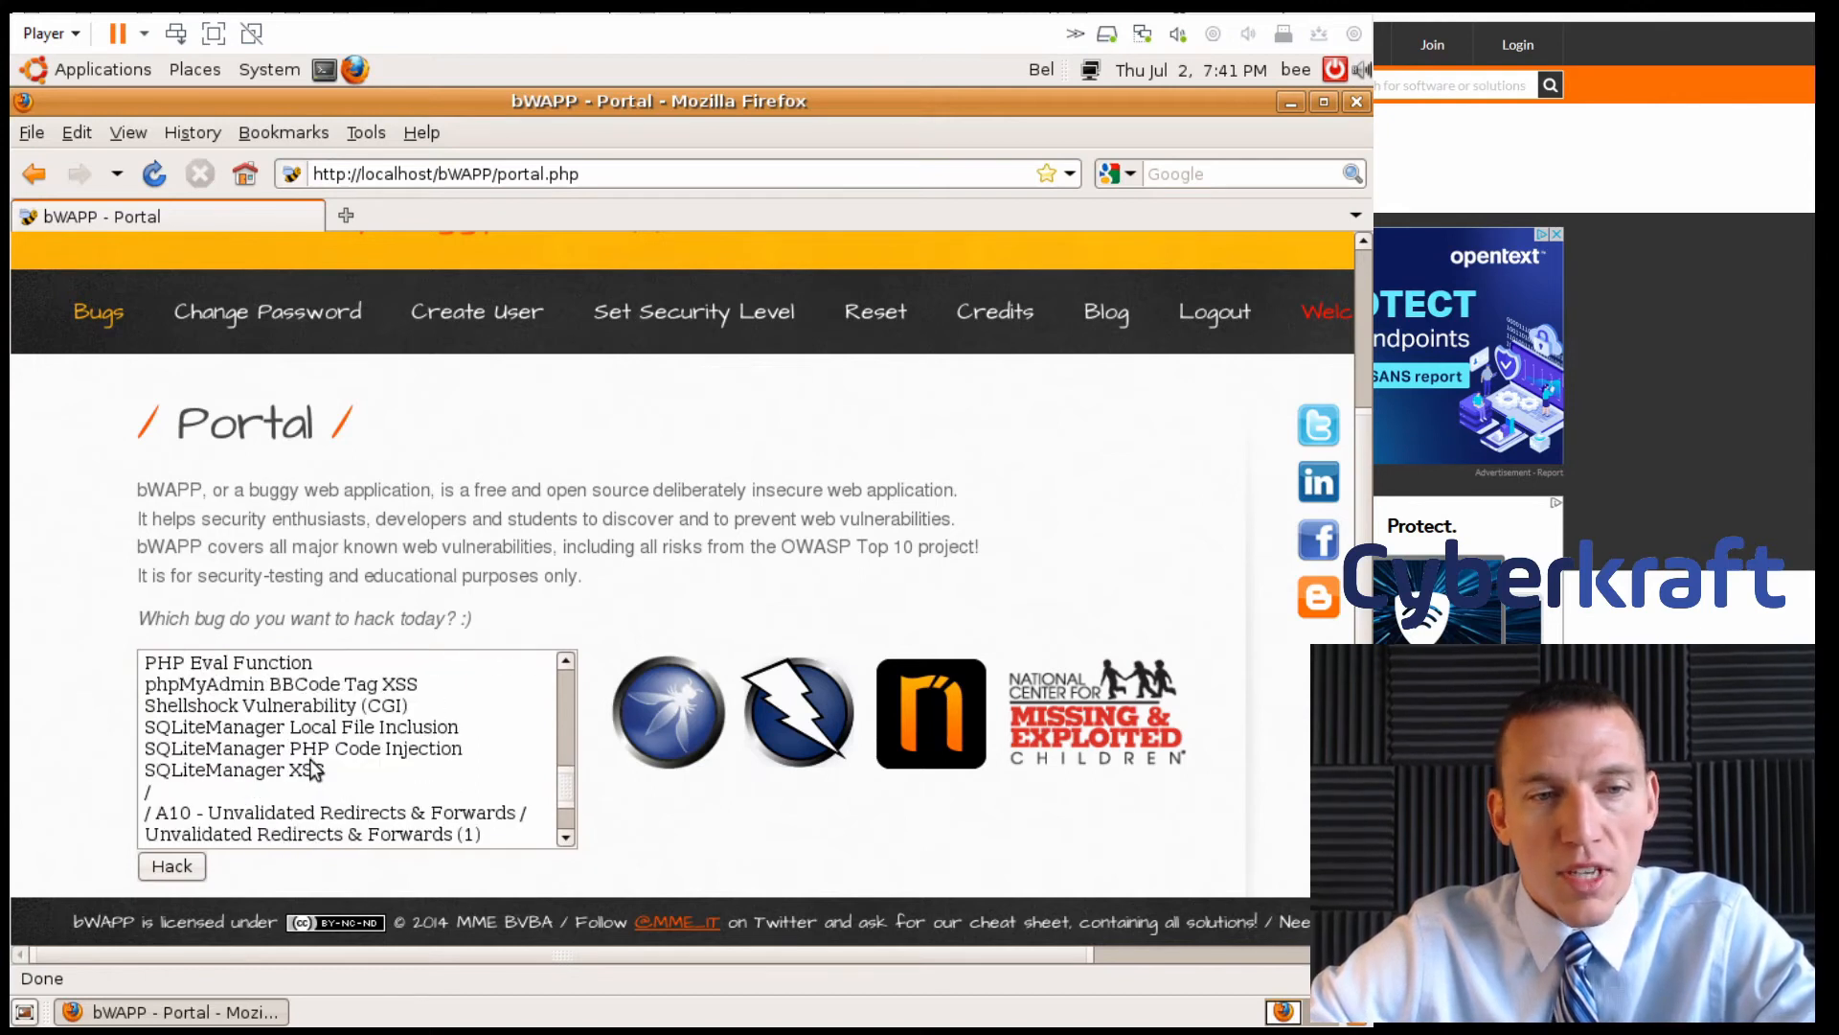
scroll(317, 770, up, 1)
scroll(247, 727, up, 1)
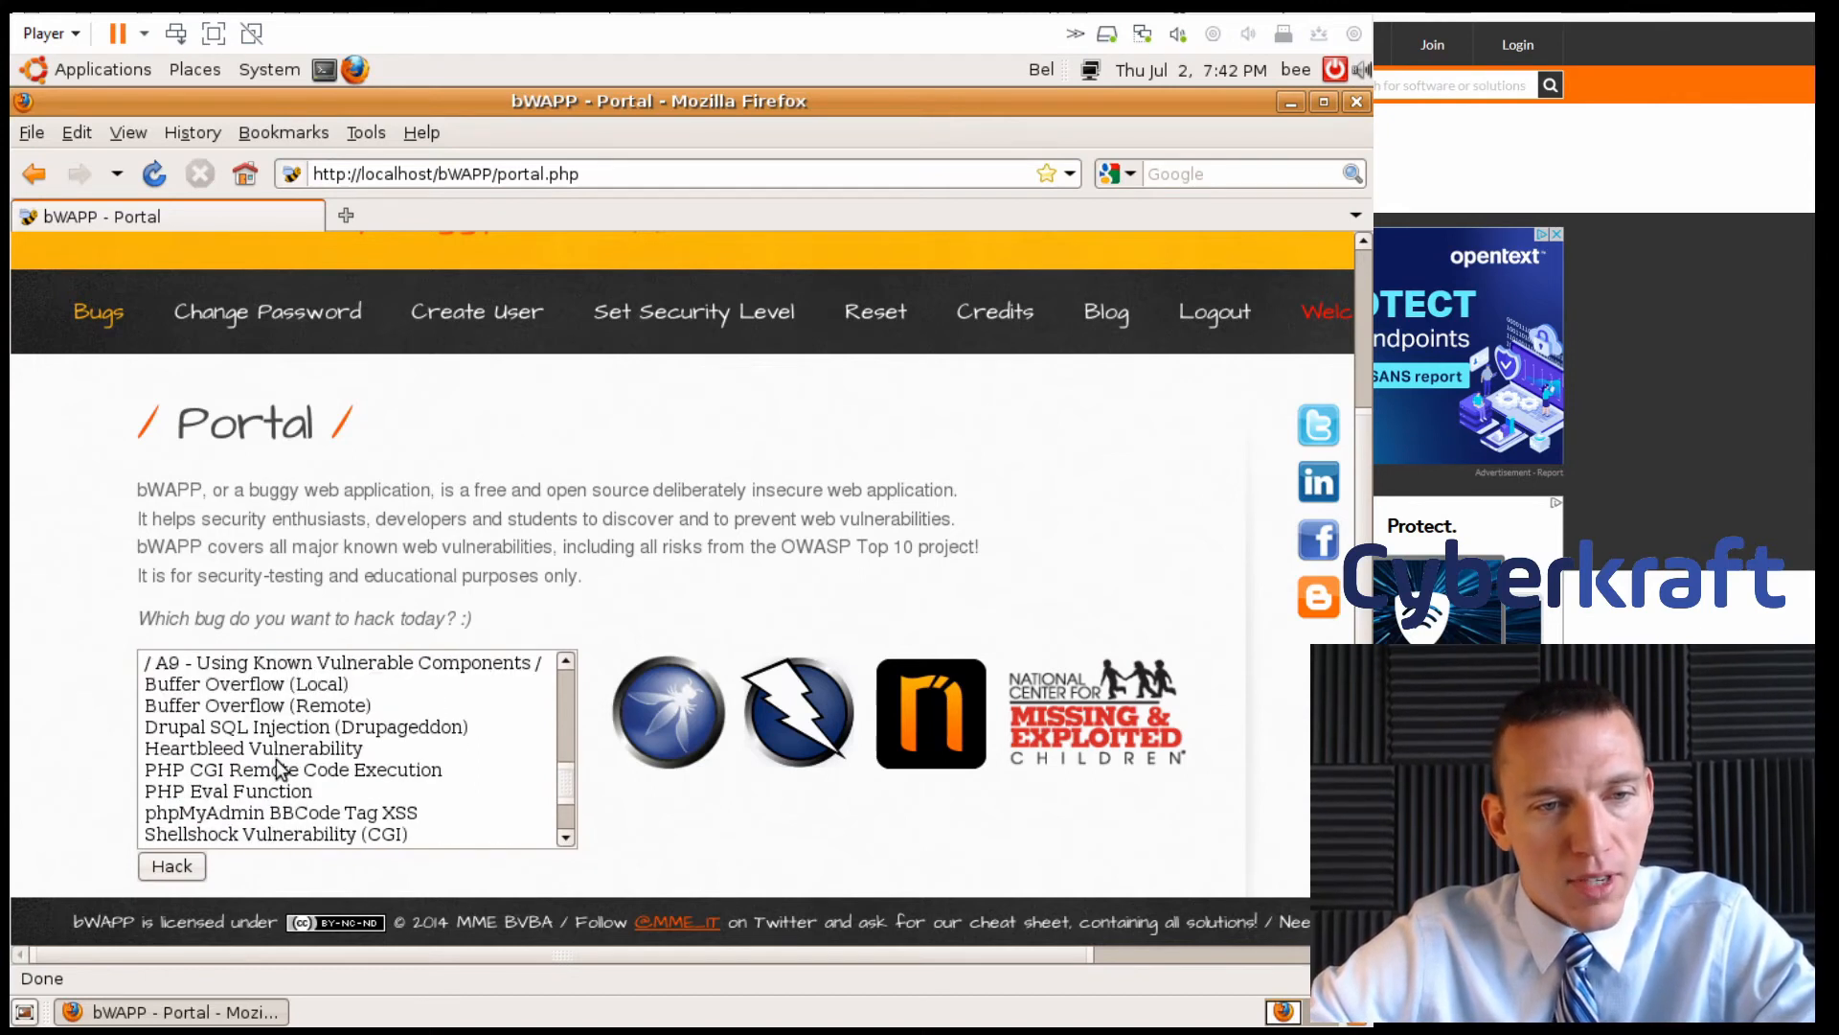
scroll(275, 791, down, 4)
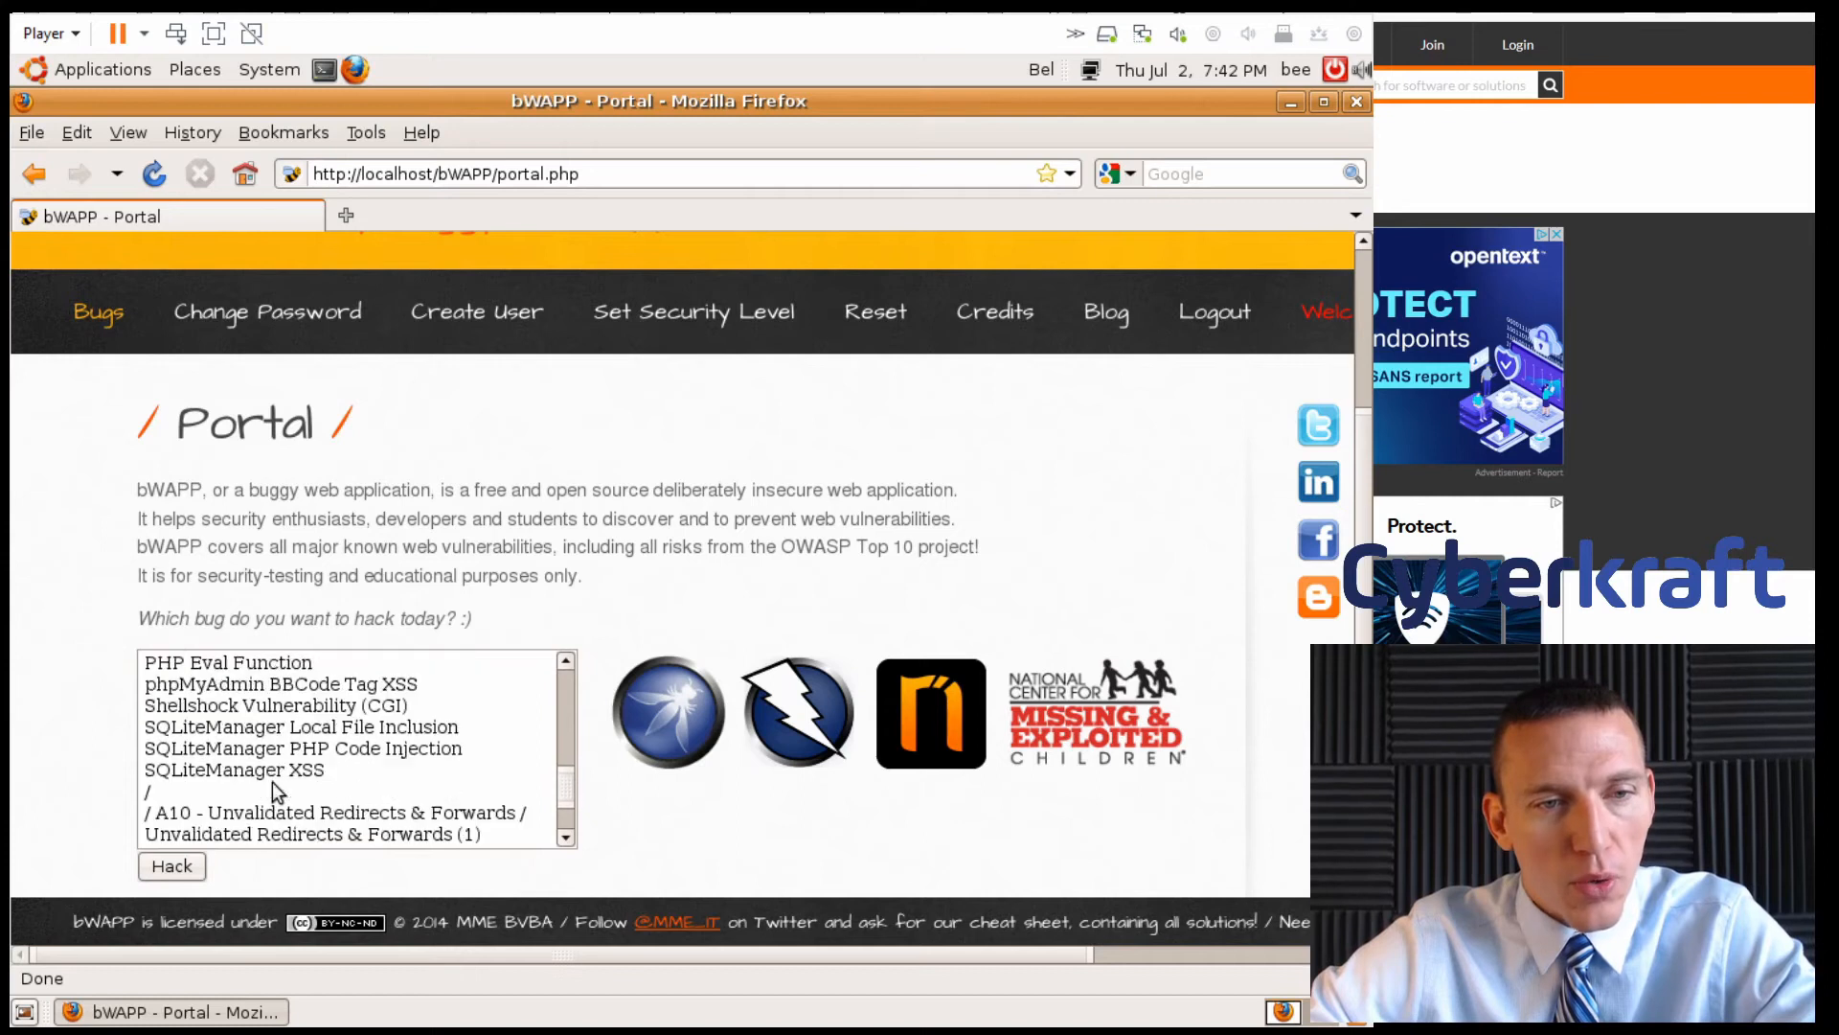
scroll(276, 790, down, 4)
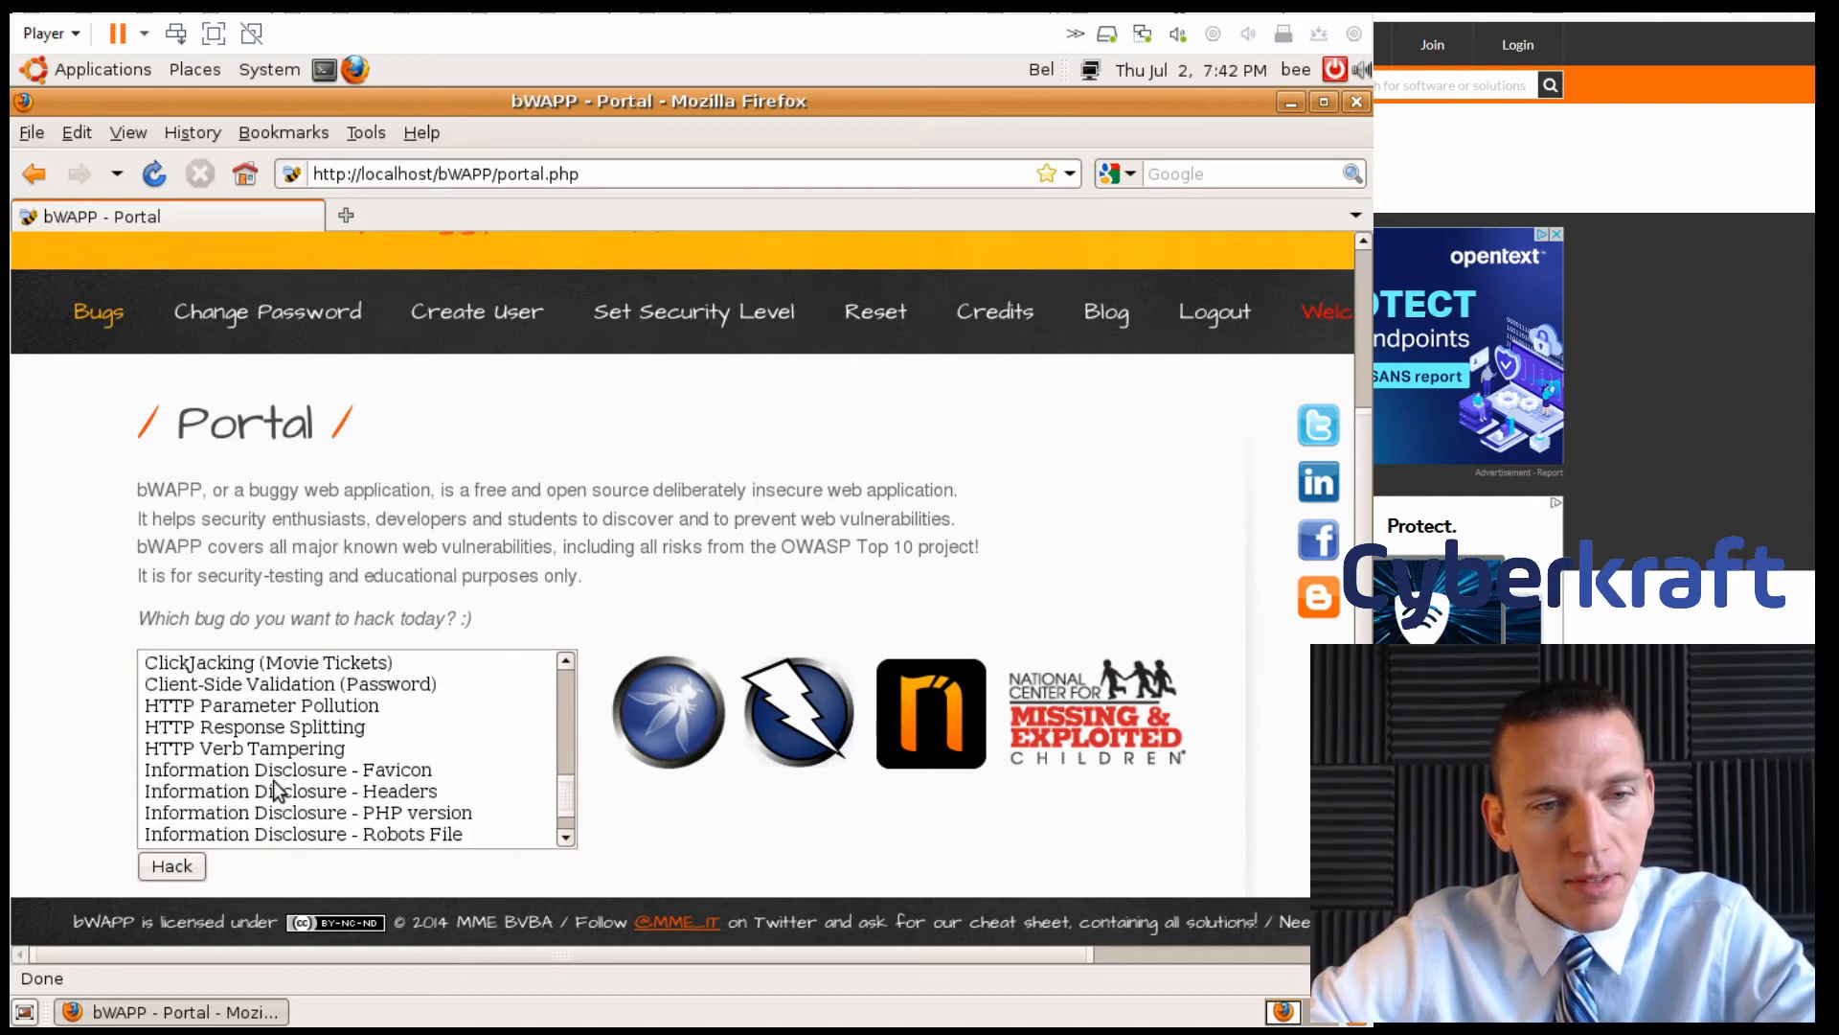
scroll(276, 791, down, 2)
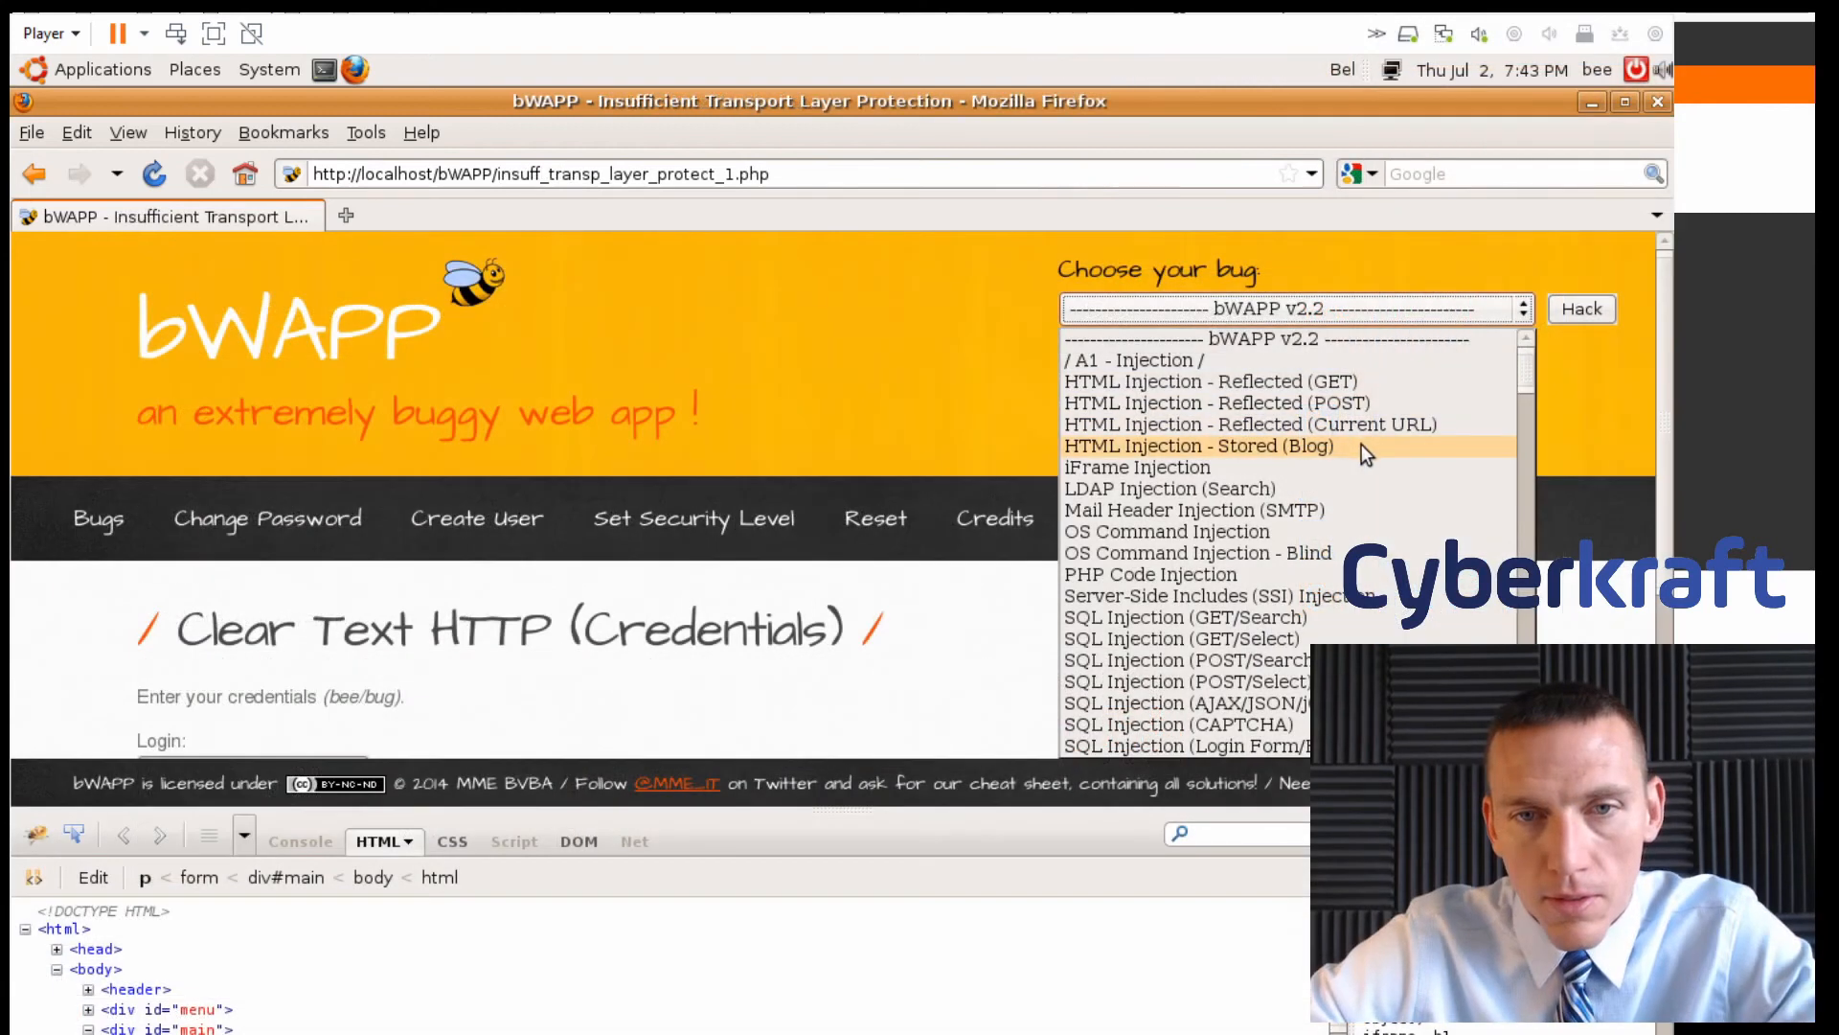
Open the HTML Injection - Stored (Blog) bug and enter a basic HTML page with heading "My First Heading" and paragraph "My first paragraph."
click(1361, 444)
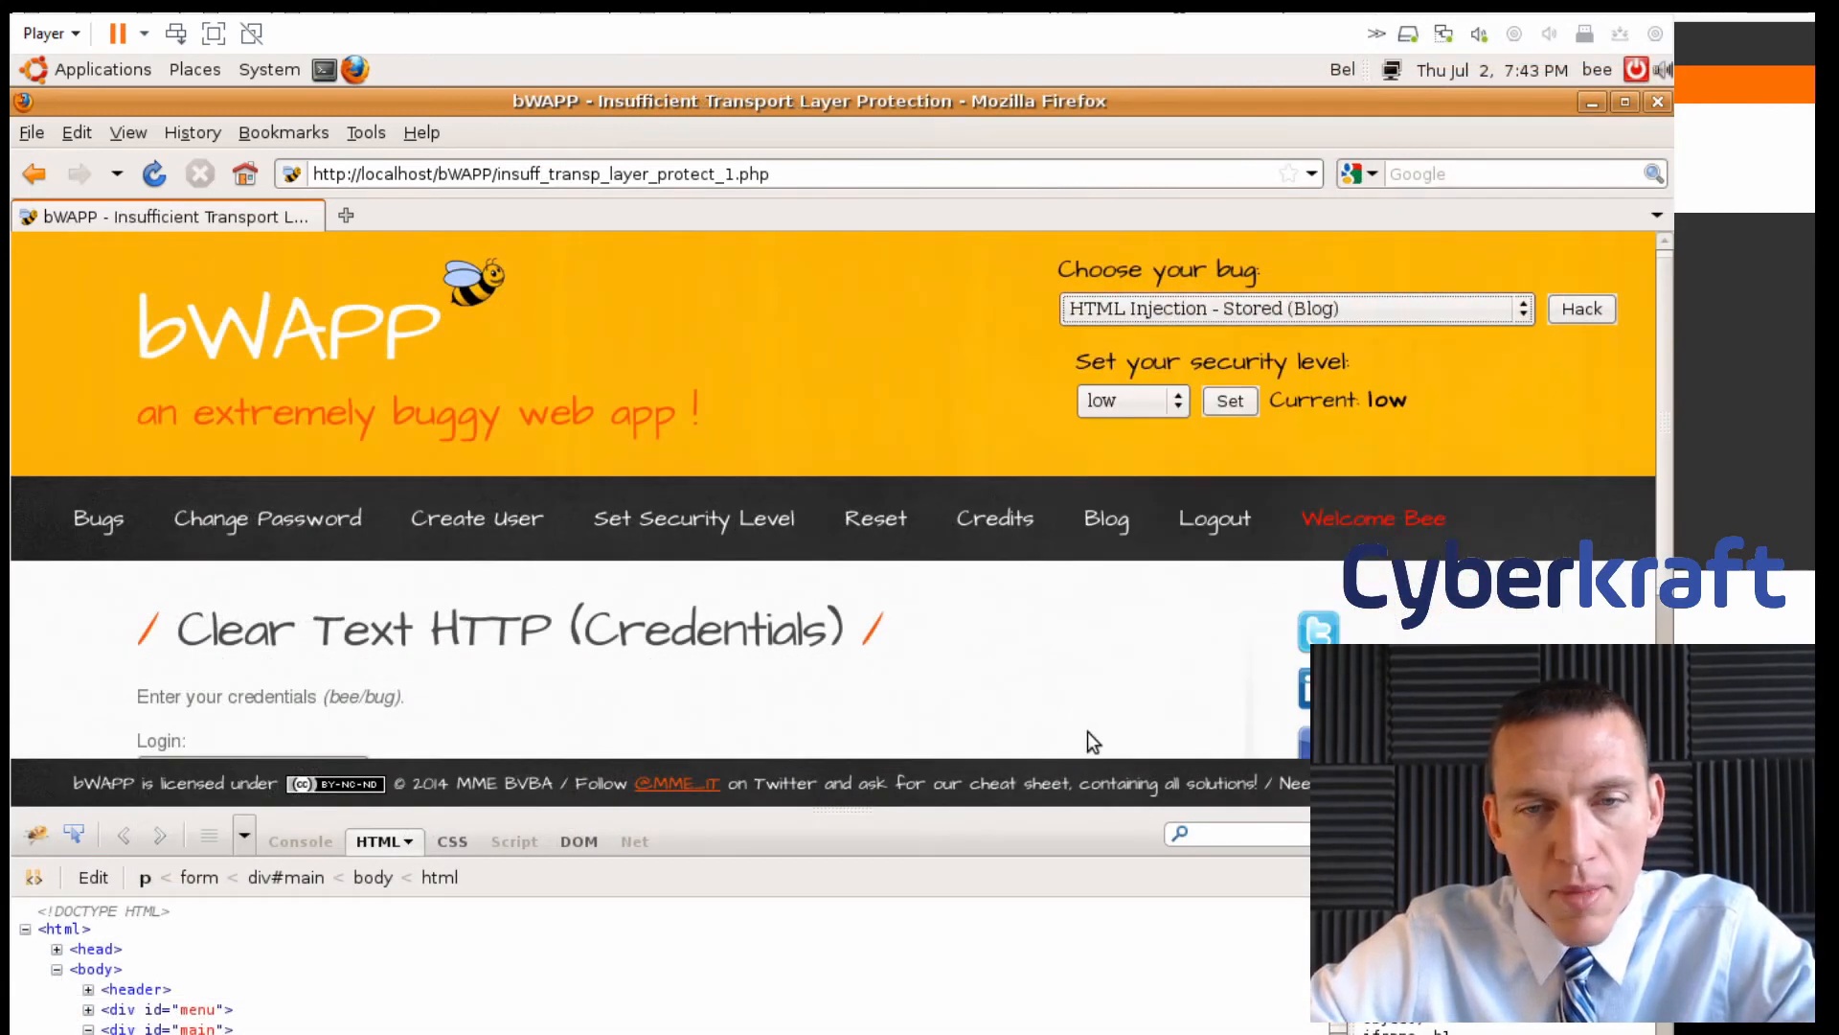
click(1583, 310)
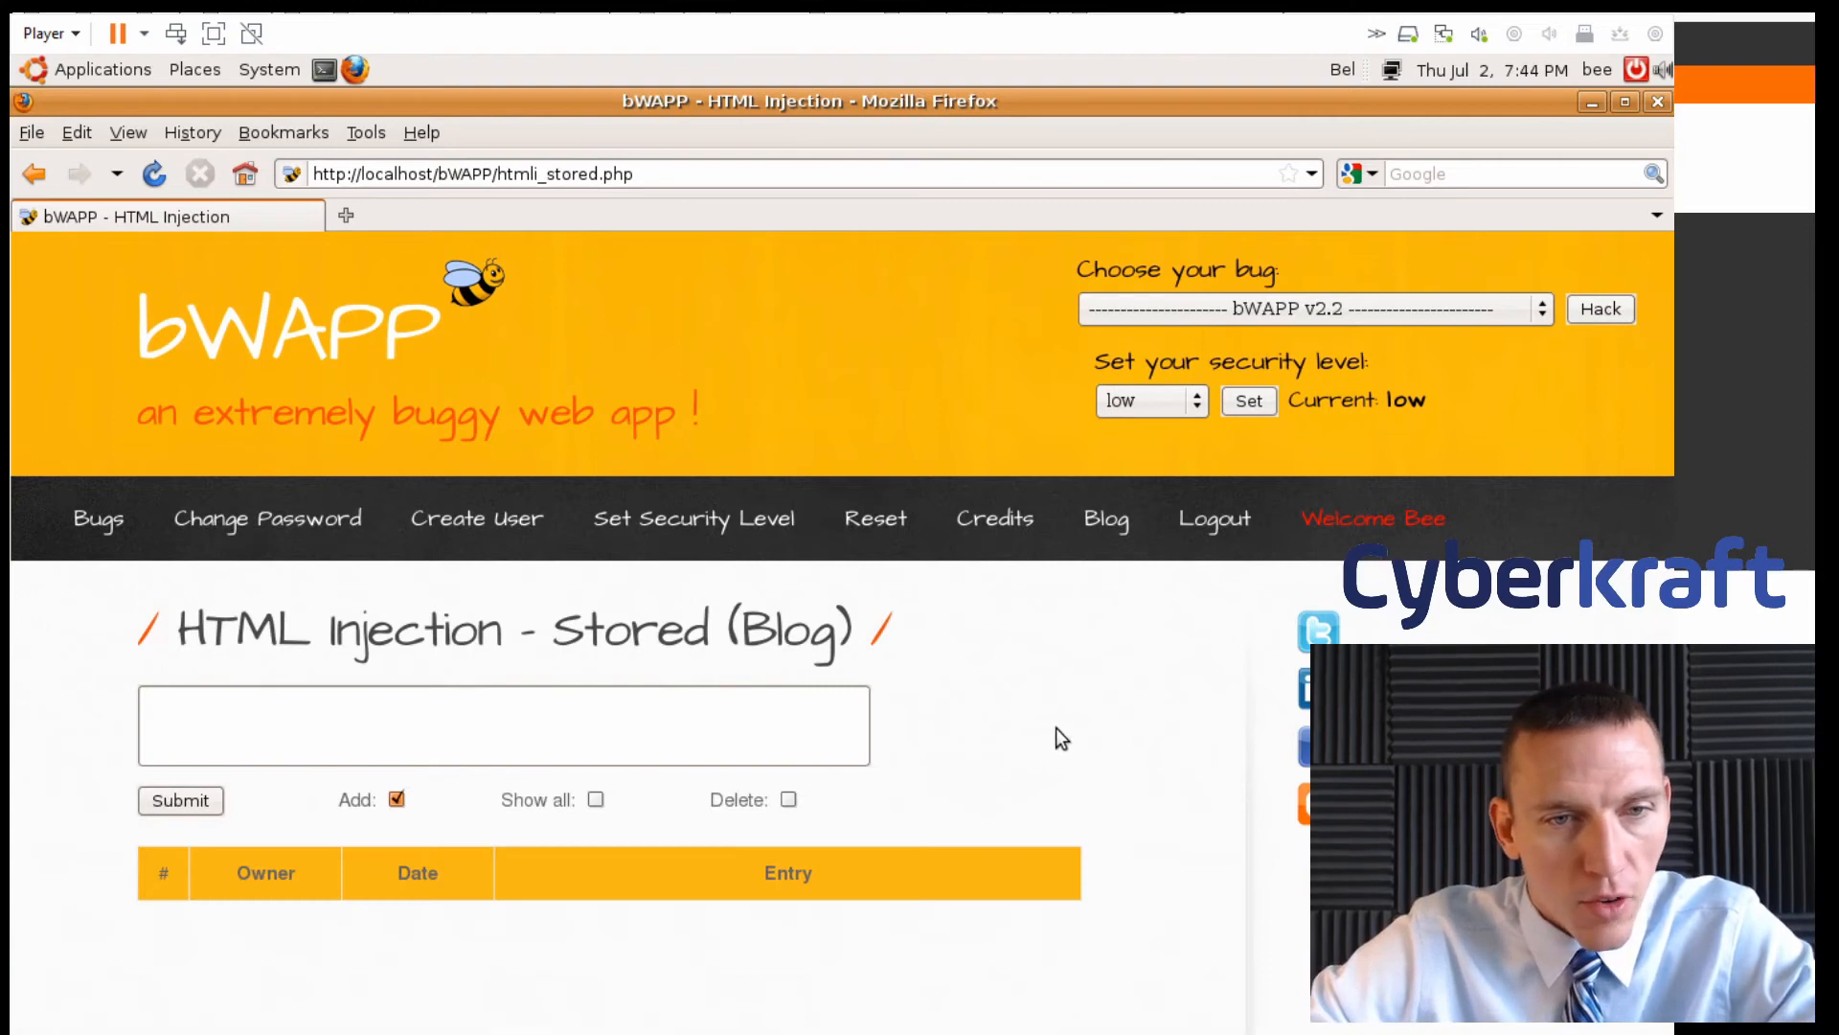
click(685, 728)
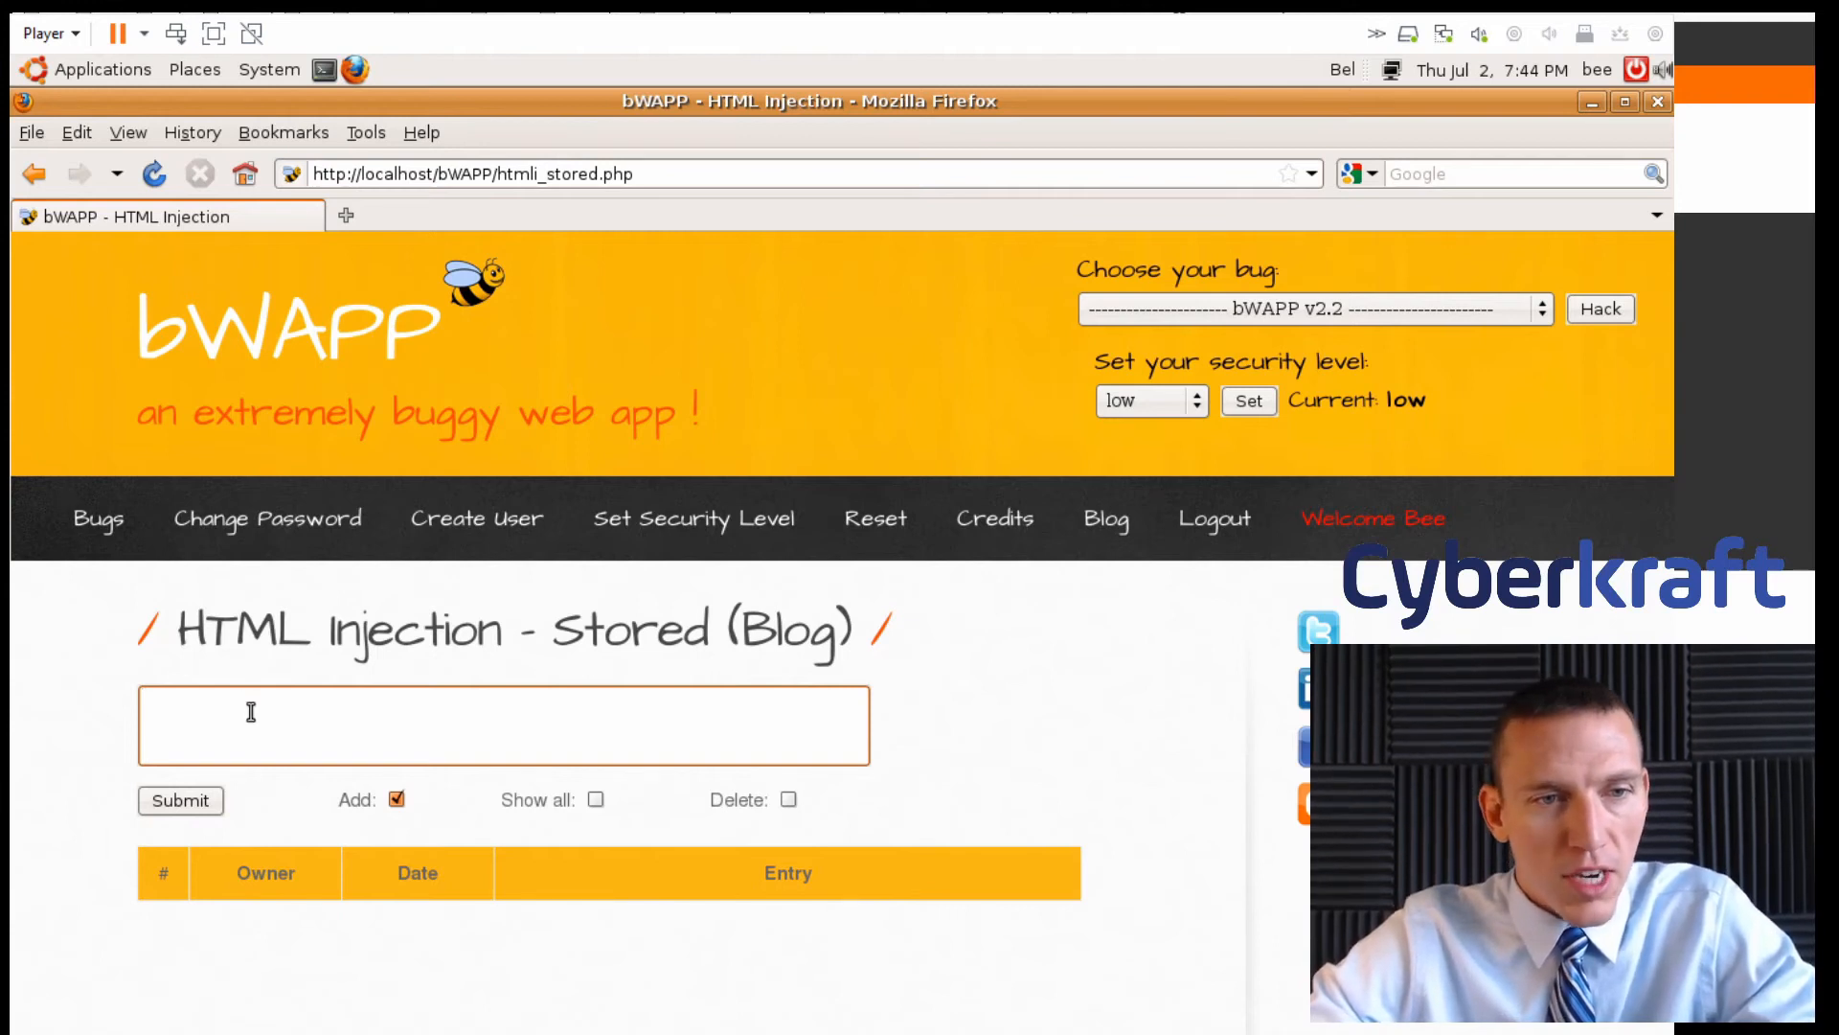
text(<!DOCTYPE html> <html> <body>  <h1>My First Heading</h1>  <p>My first paragraph.</p>  </body> </html>)
Replace the h1 heading text in the blog entry's HTML code with "Exq.ple"
scroll(247, 717, up, 1)
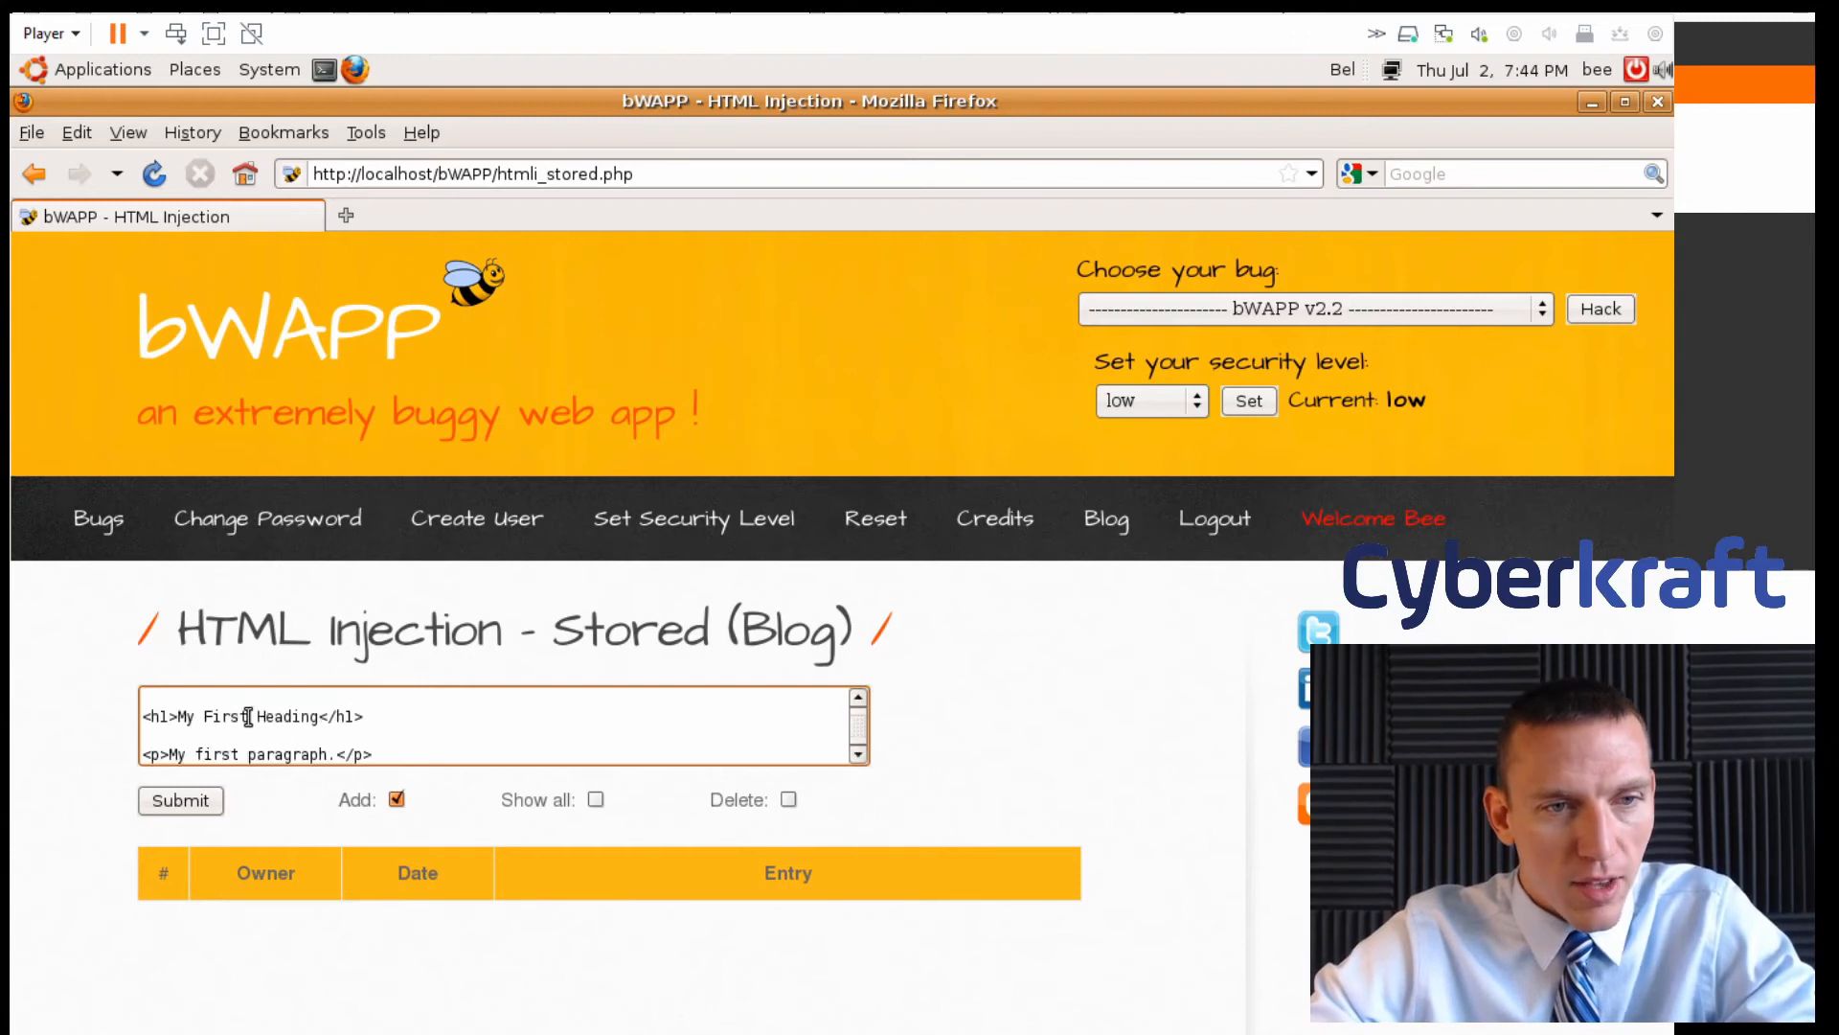
drag(319, 716, 182, 716)
text(Exq.ple)
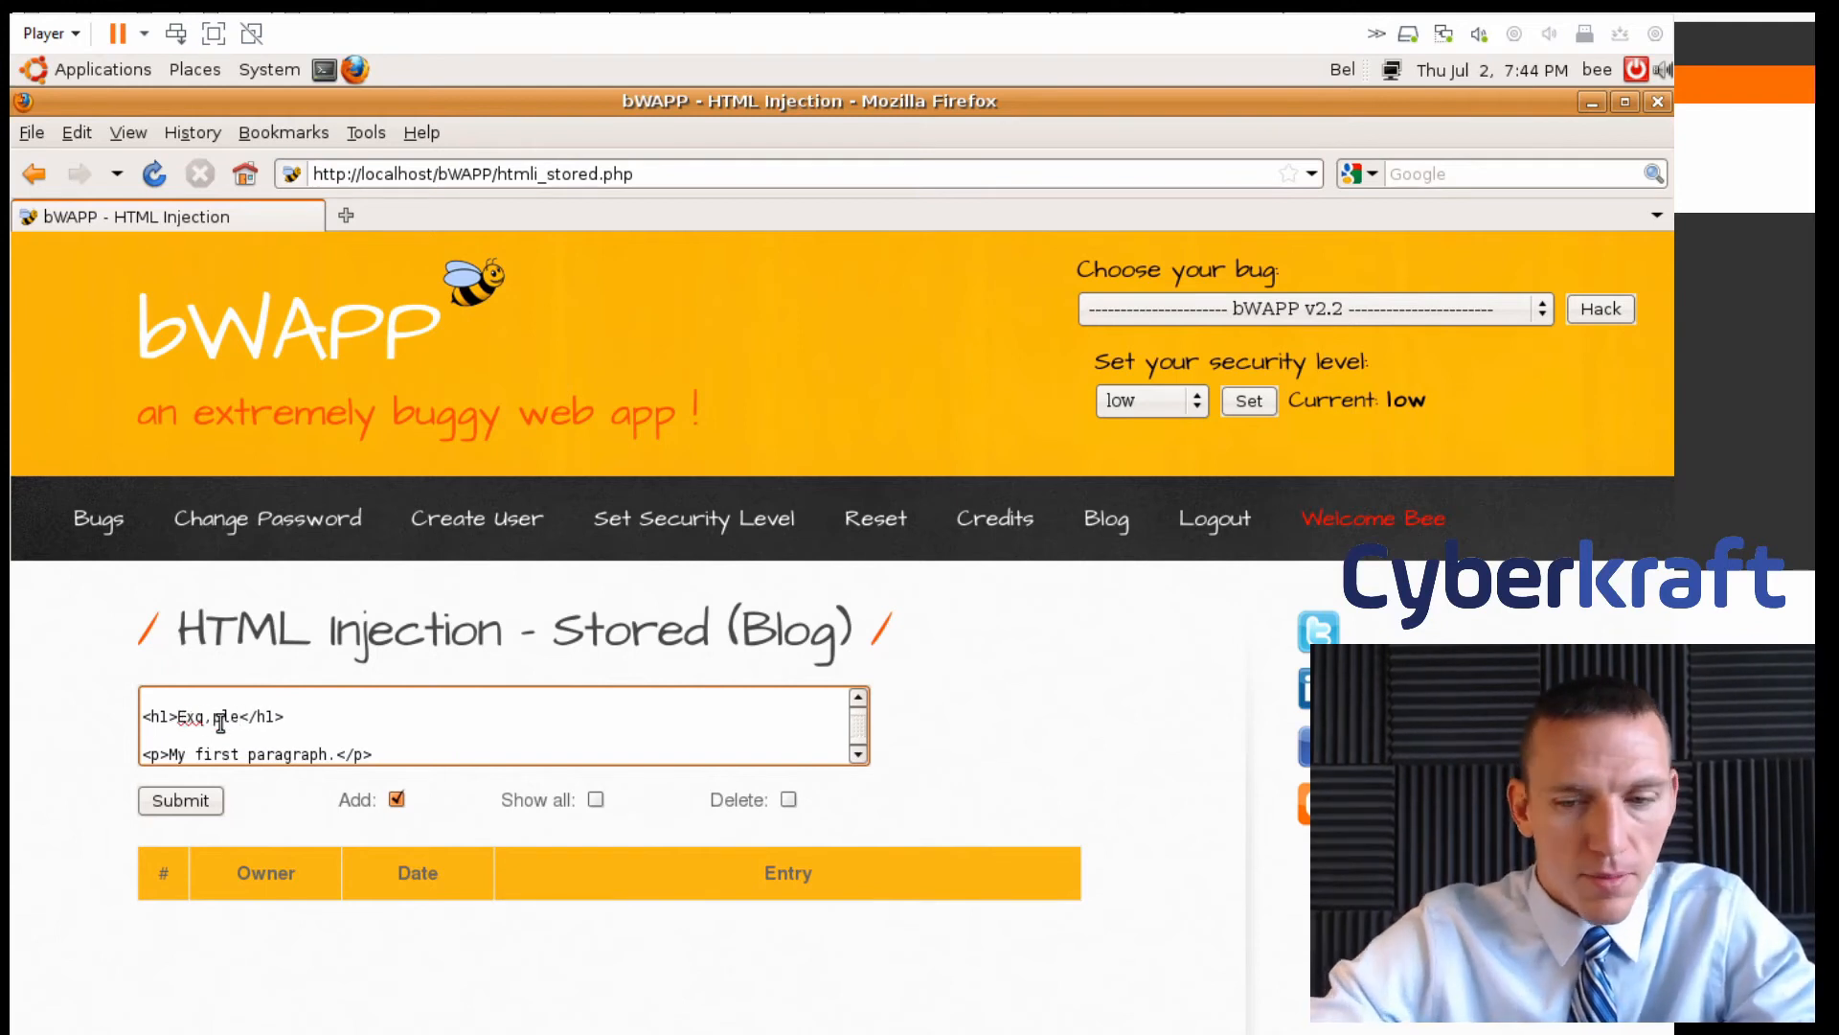
key(BackSpace)
key(BackSpace)
key(BackSpace)
key(BackSpace)
key(BackSpace)
text(q.ple)
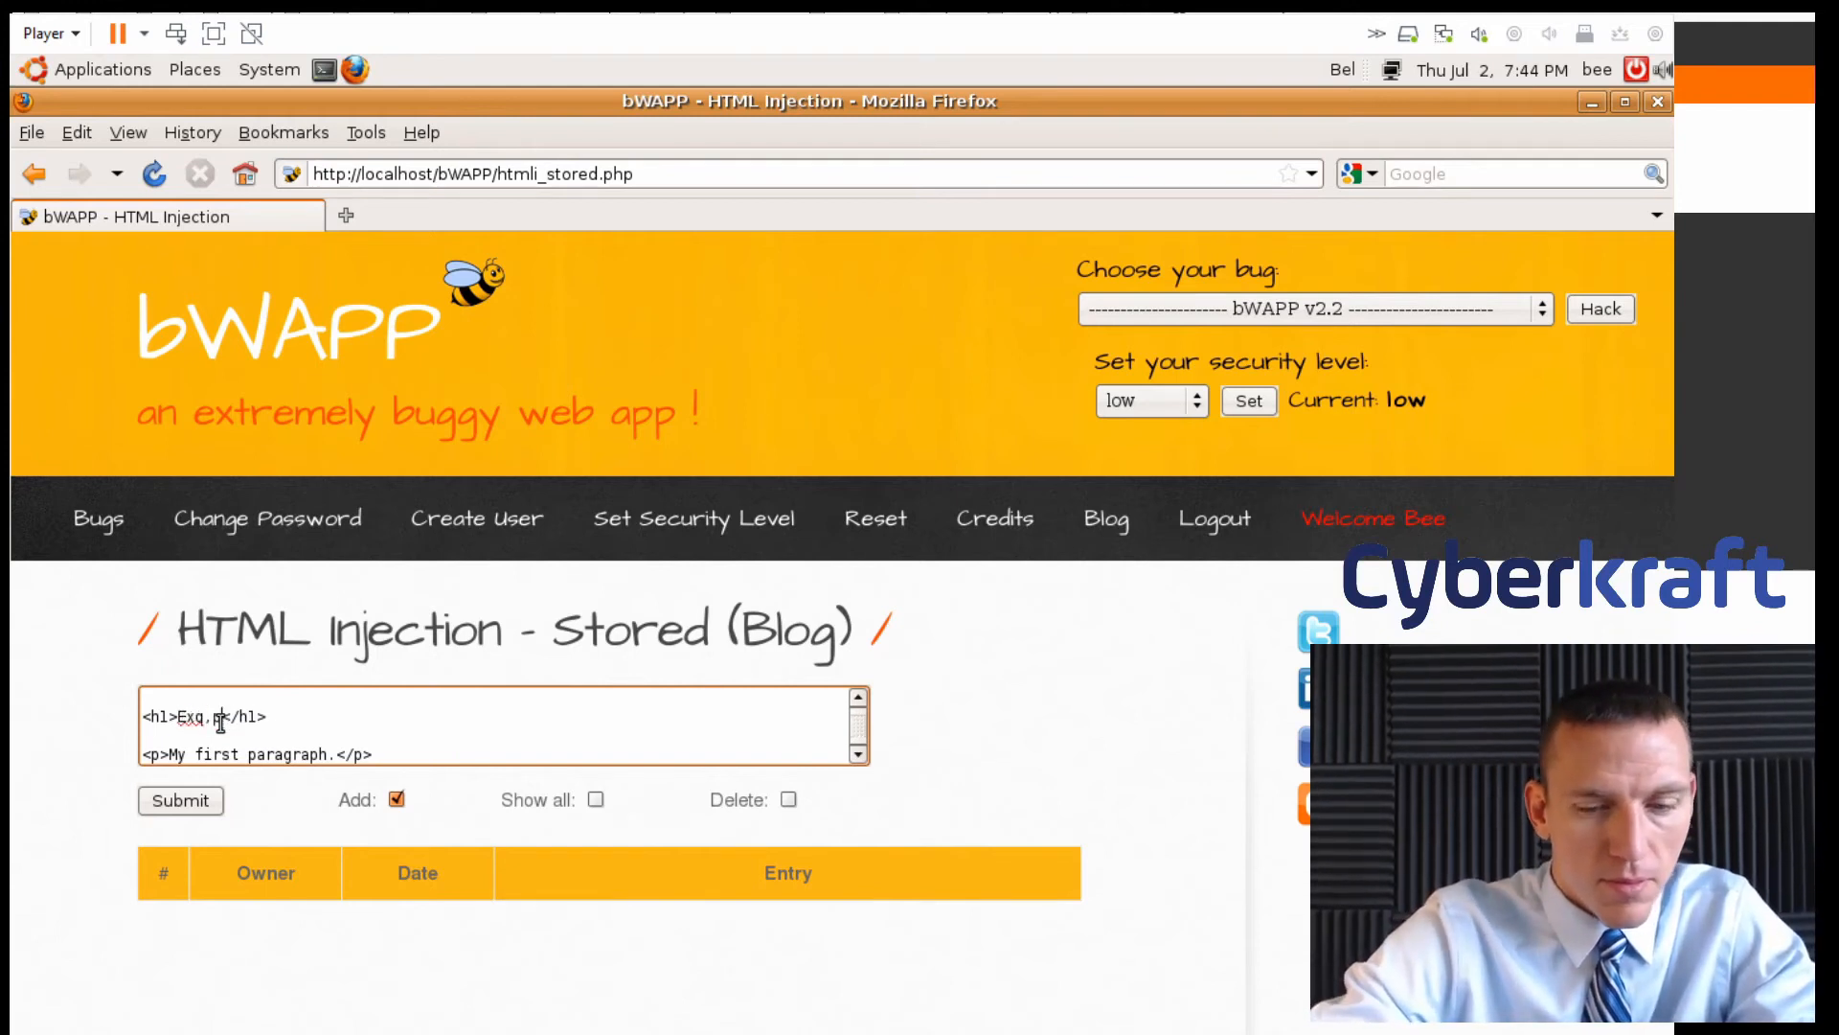
Replace the paragraph text in the blog entry's HTML code with "Exq", keeping the period before the closing tag
drag(182, 752, 331, 750)
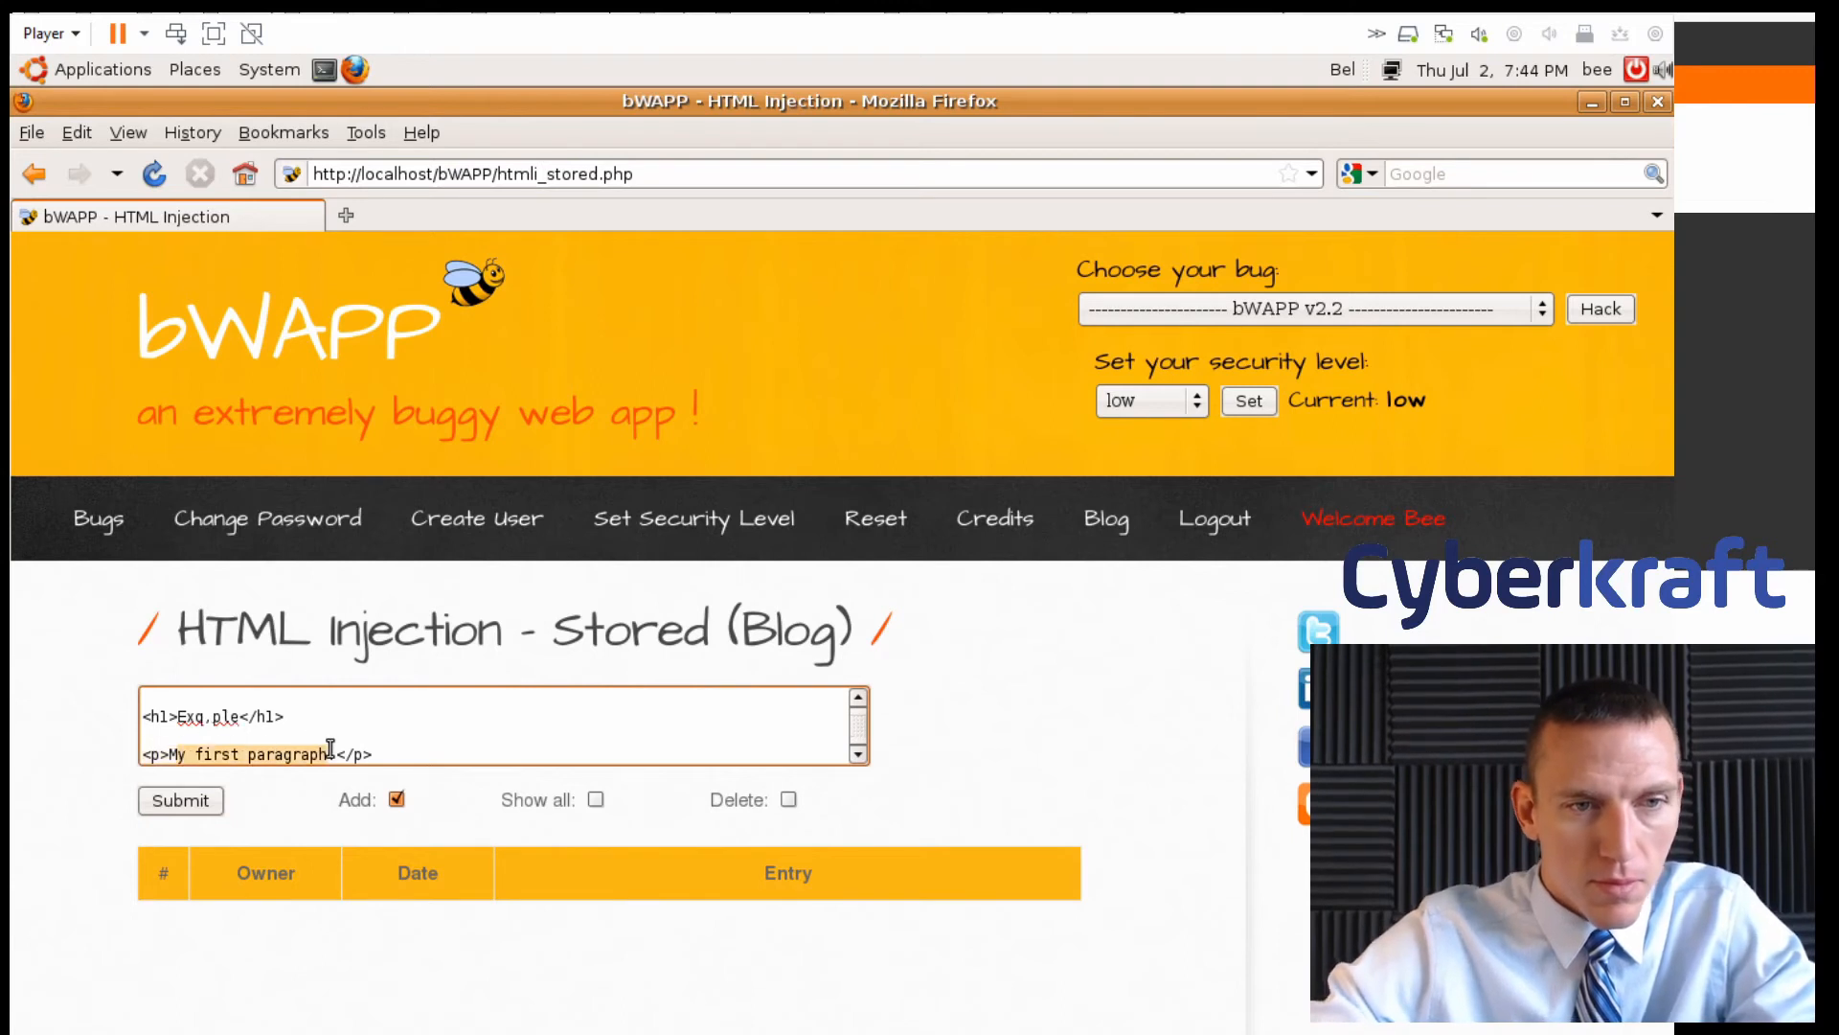
key(BackSpace)
key(BackSpace)
text(Exq)
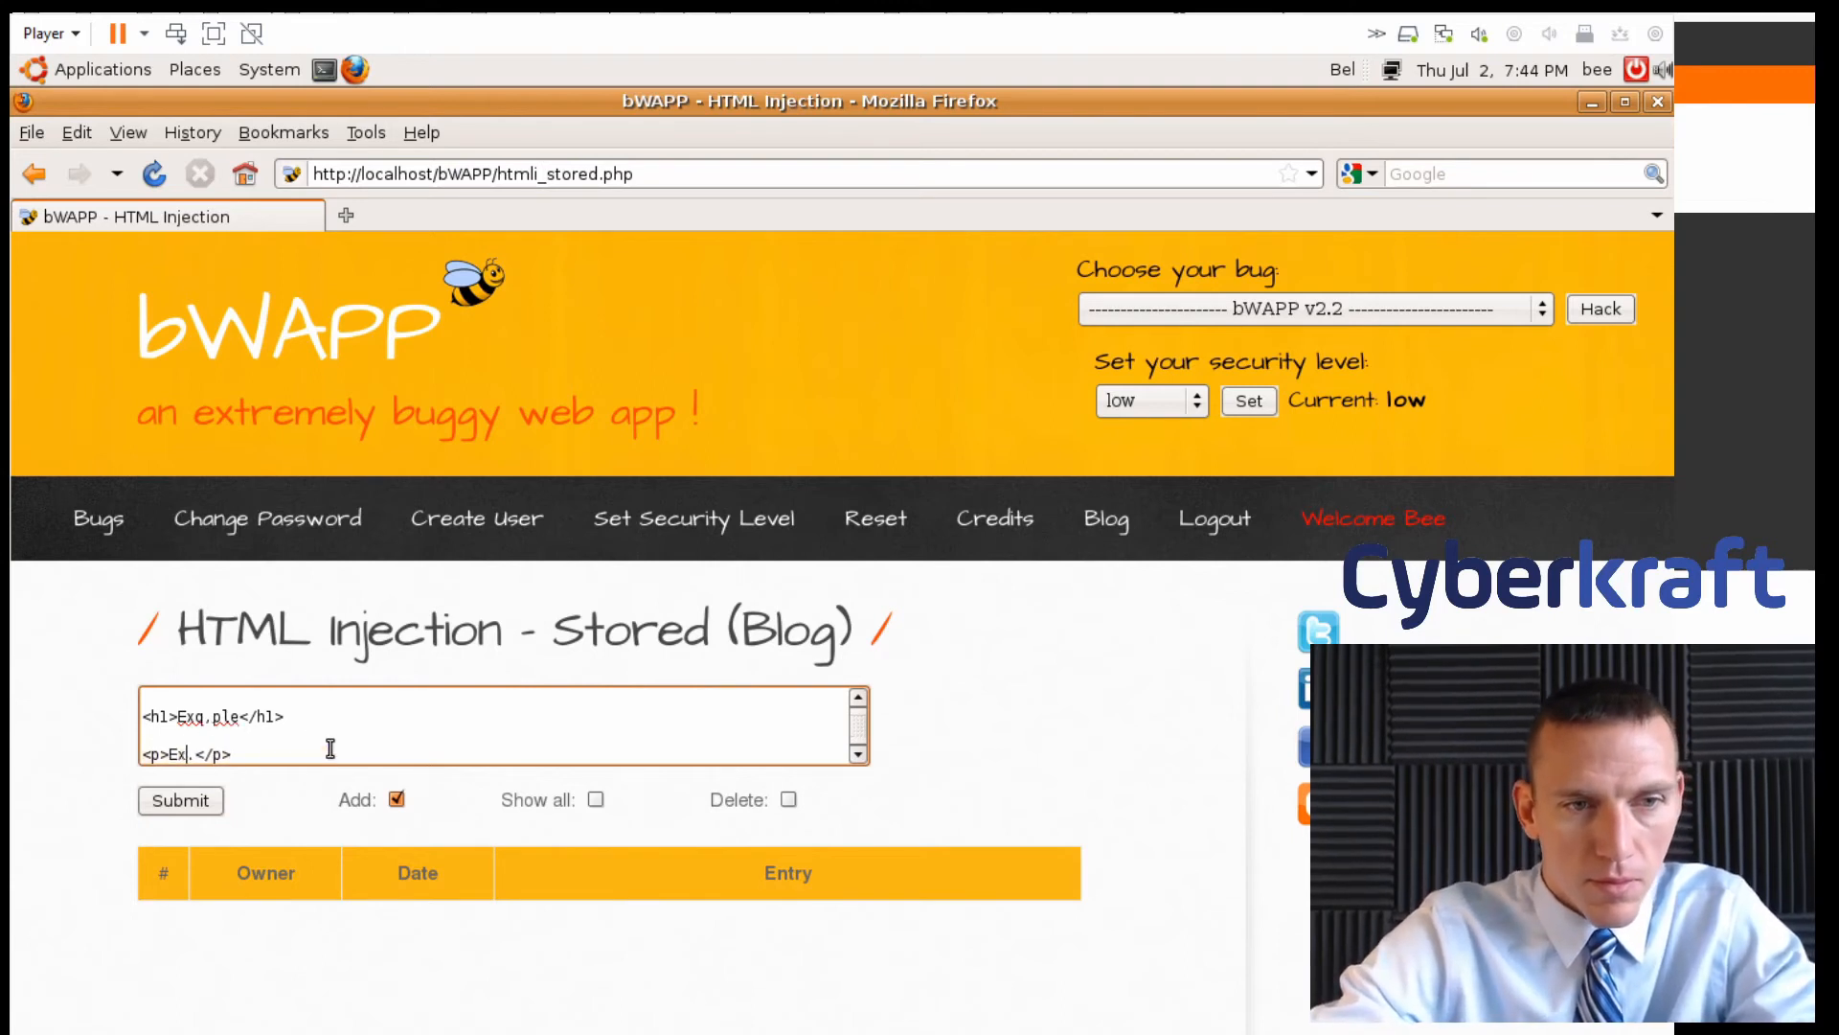
text(,ple)
key(BackSpace)
key(BackSpace)
key(BackSpace)
key(BackSpace)
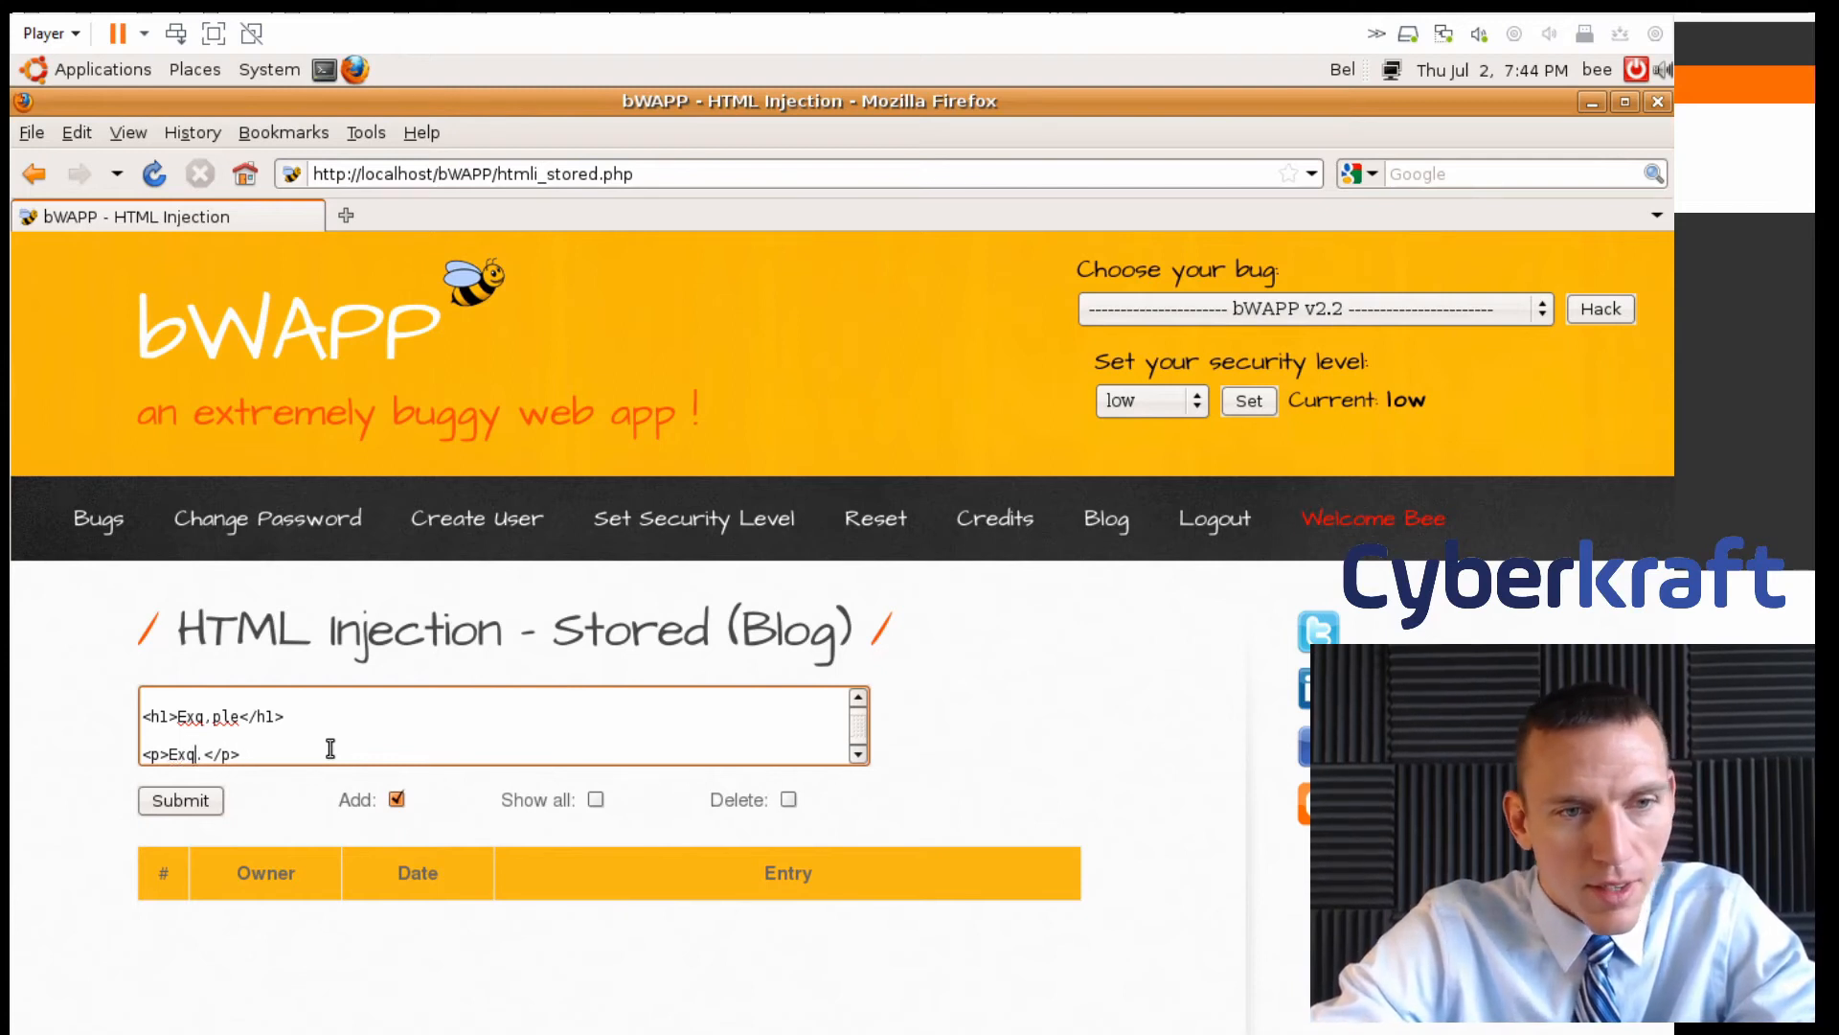
Shorten the h1 heading text in the HTML code to "Exq" and remove the period from the paragraph
click(241, 717)
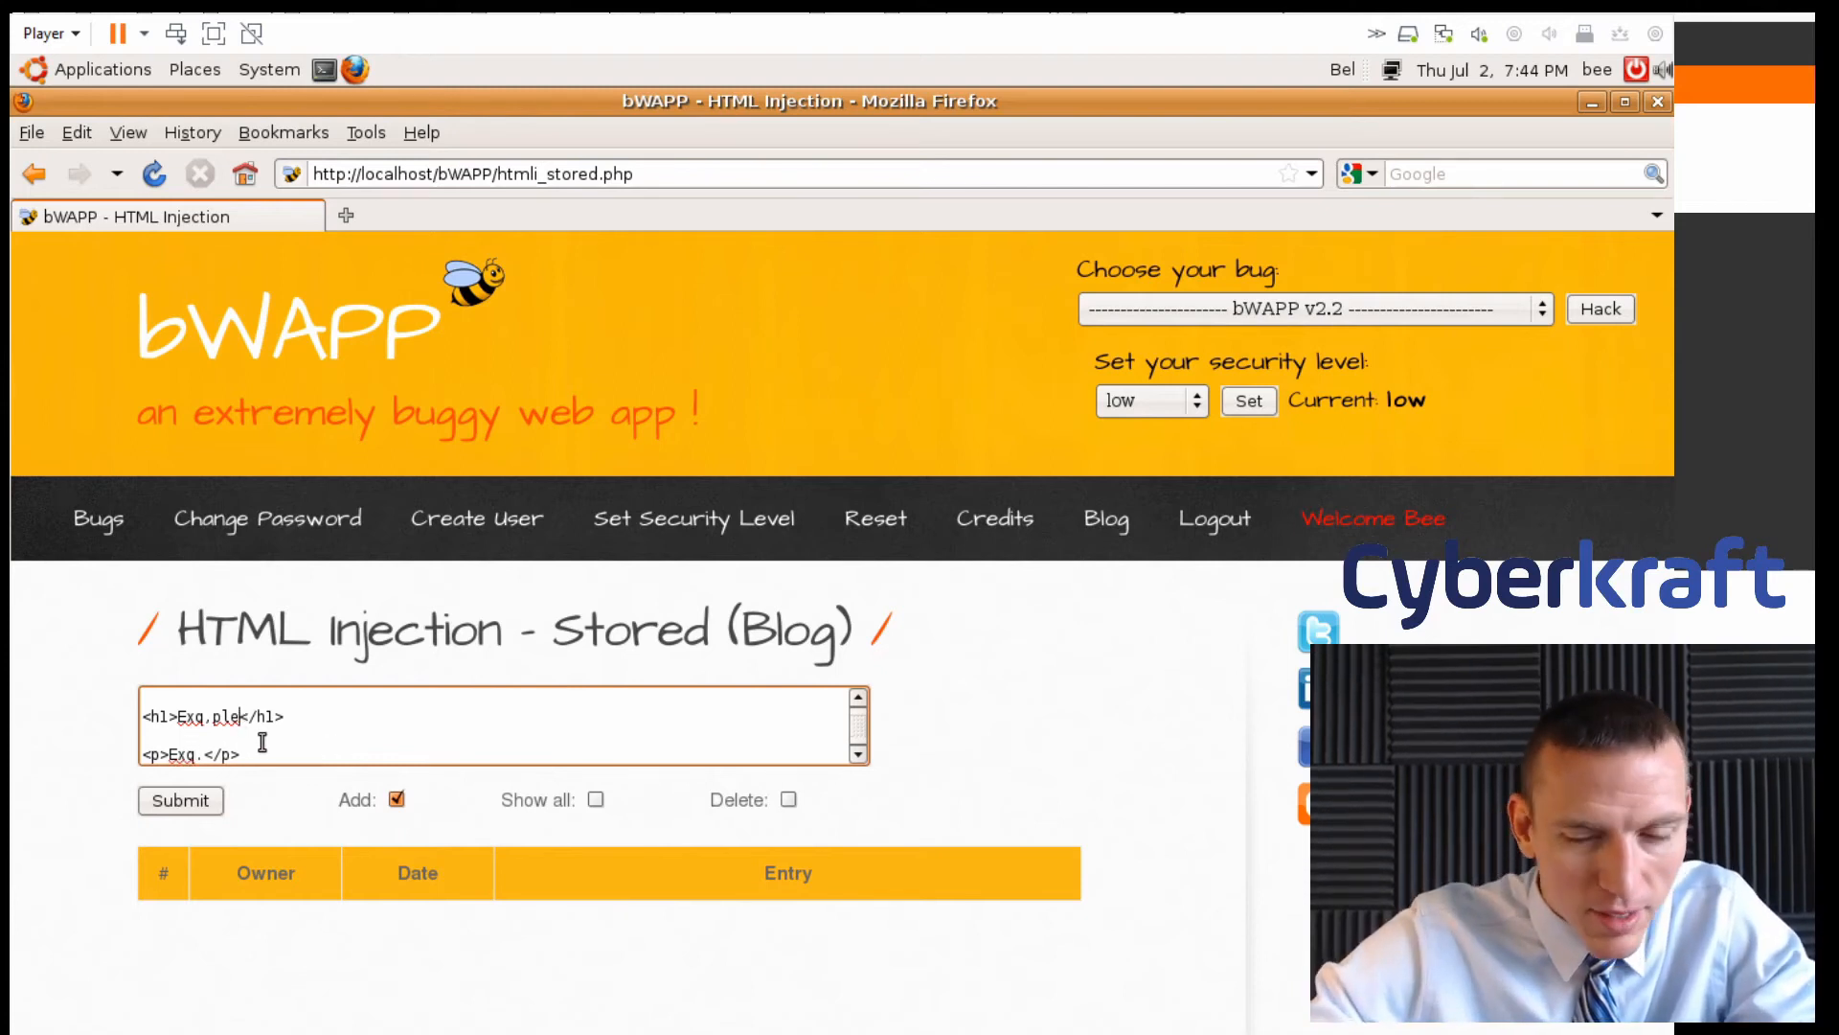
key(BackSpace)
key(BackSpace)
key(BackSpace)
key(BackSpace)
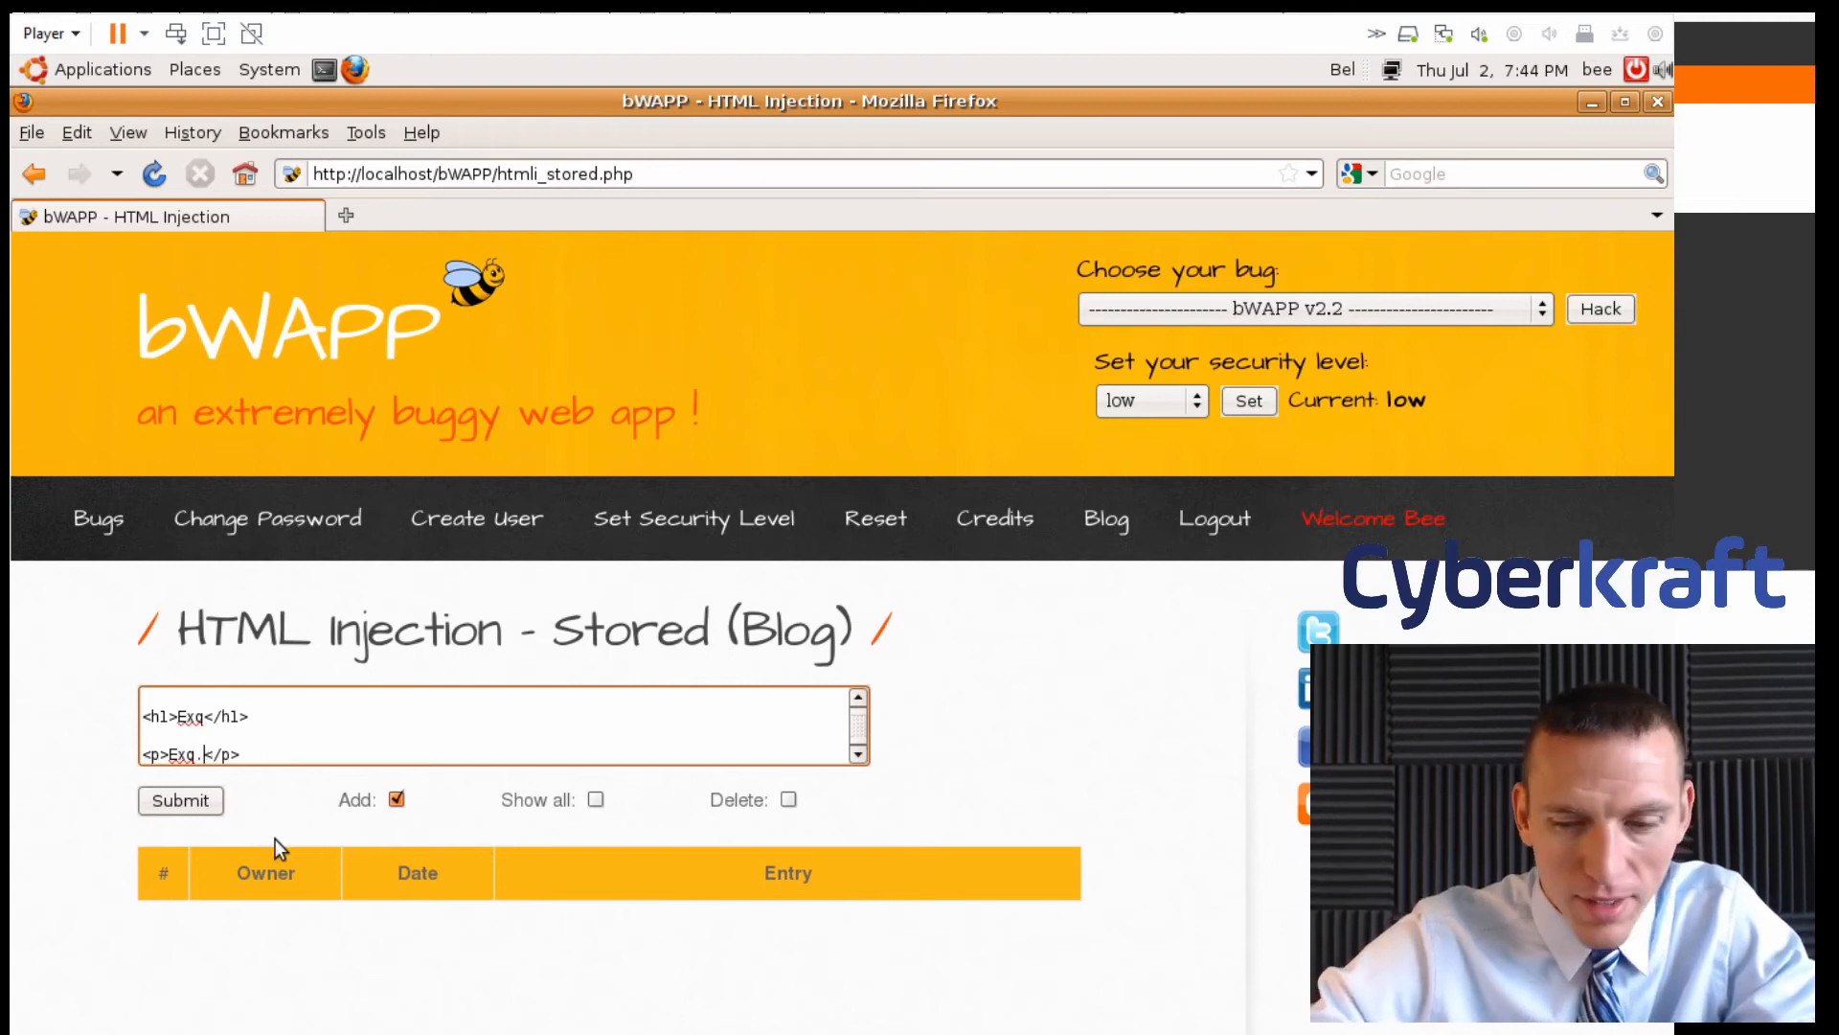
key(BackSpace)
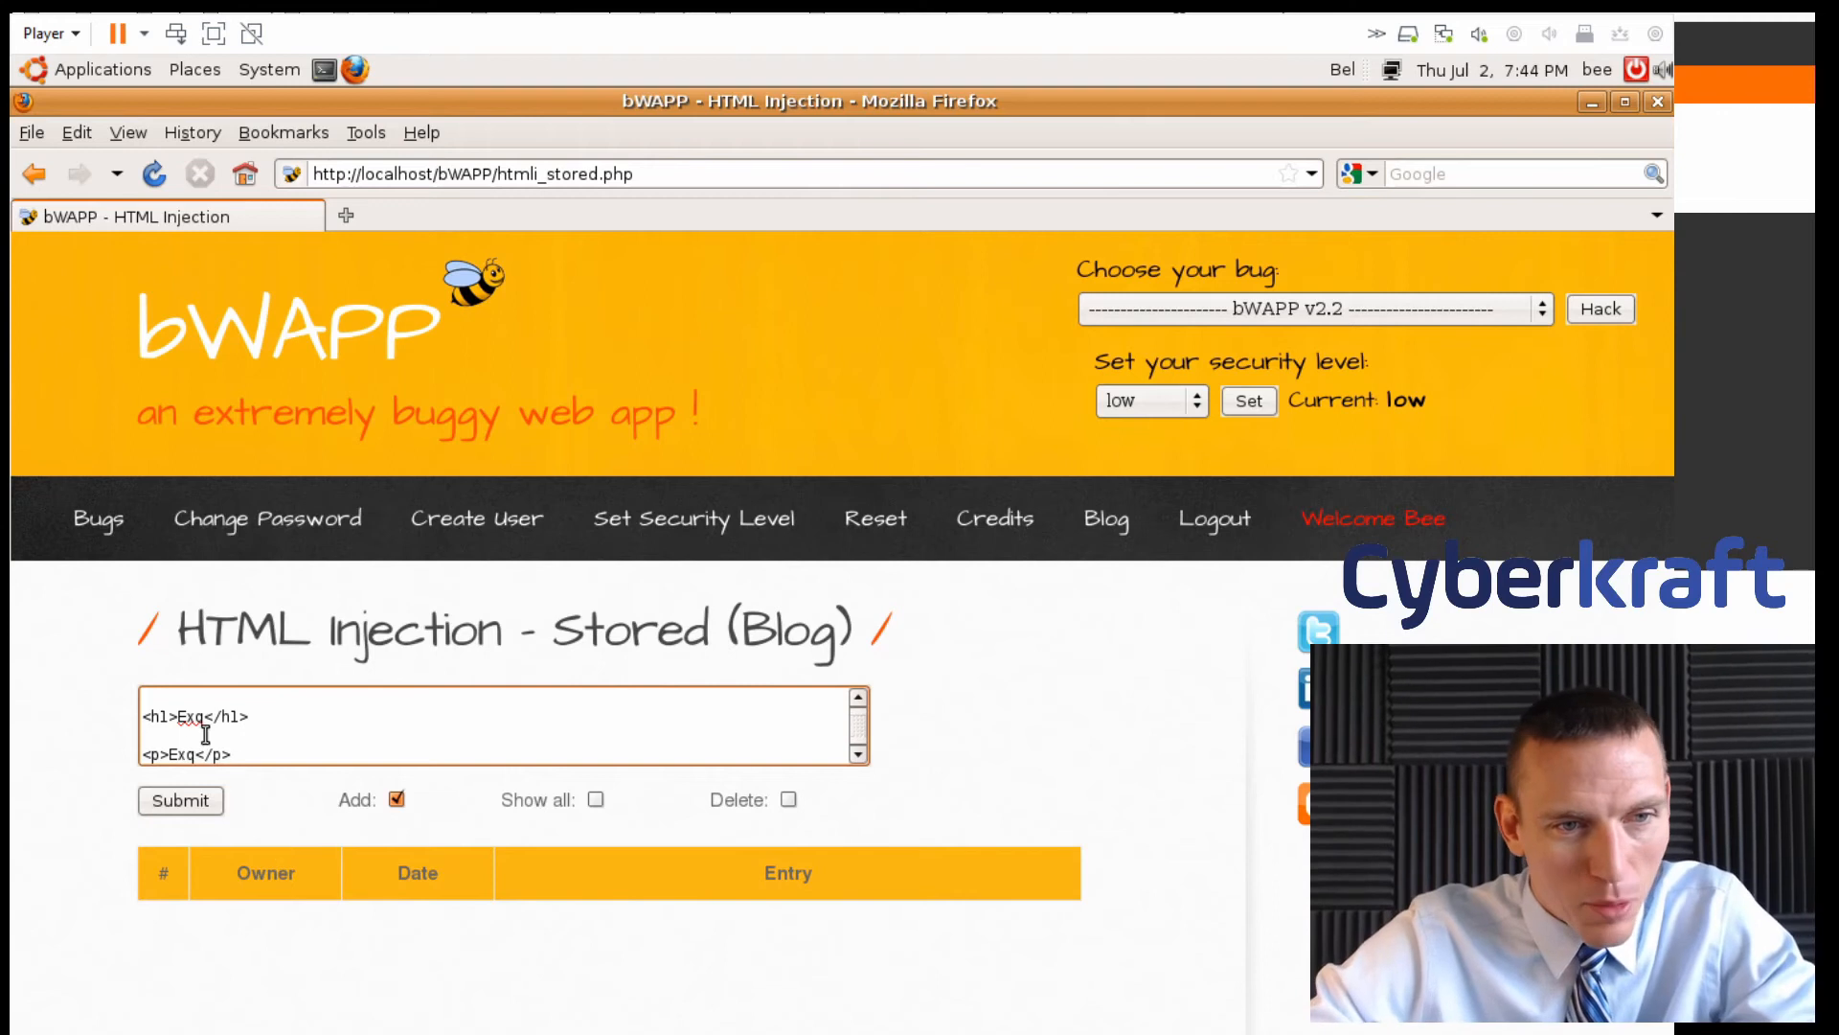
Check the edited HTML code in the blog entry box and submit it as a new blog entry
drag(207, 725, 200, 725)
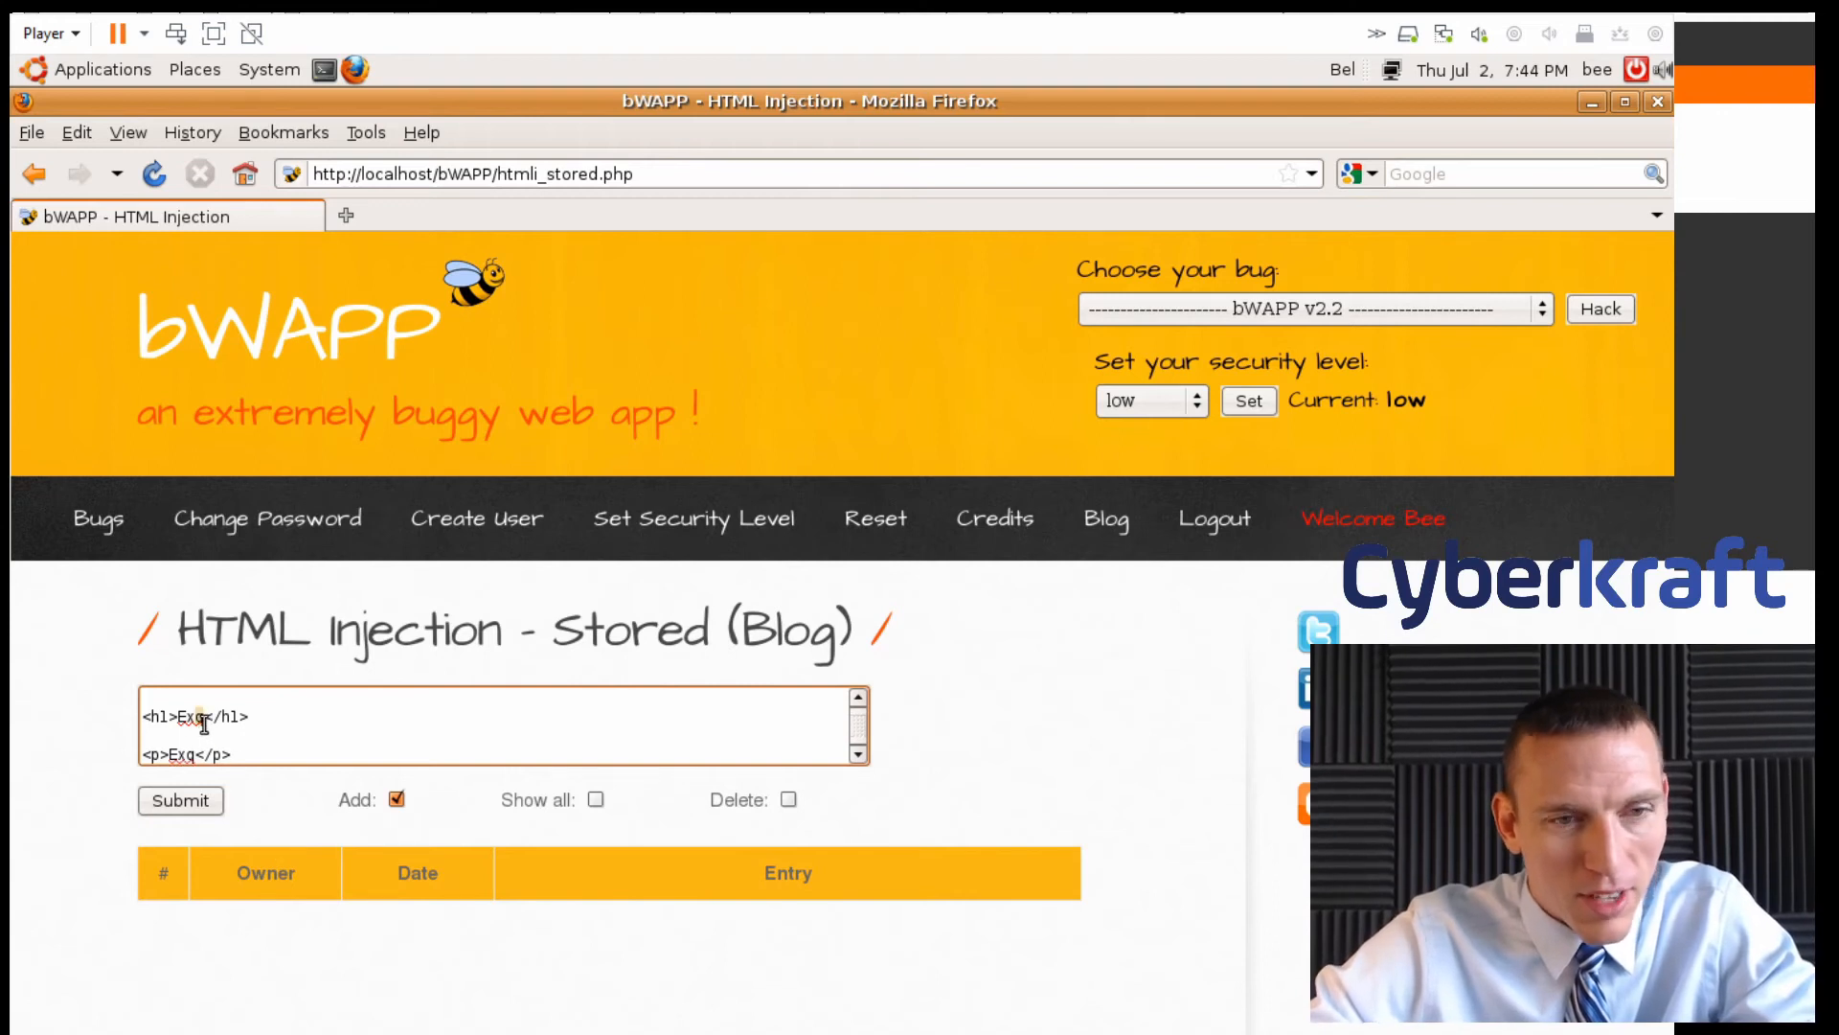
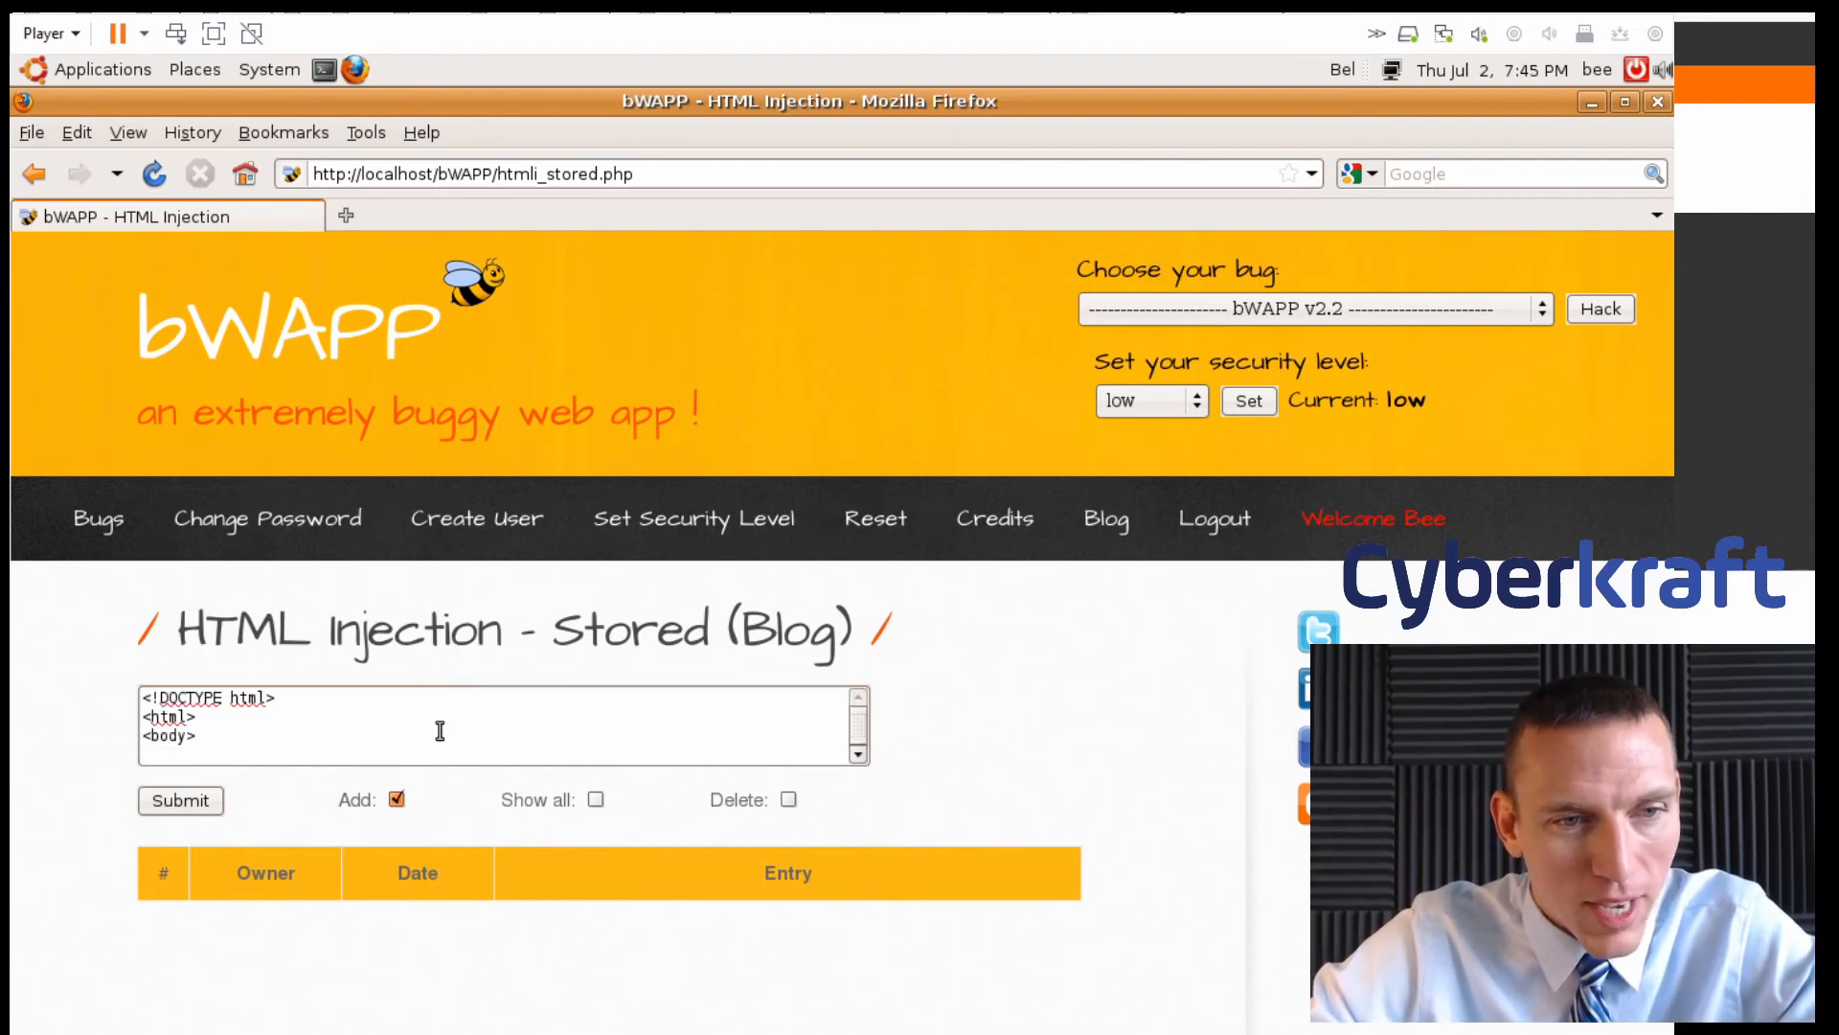
scroll(440, 730, down, 2)
click(168, 800)
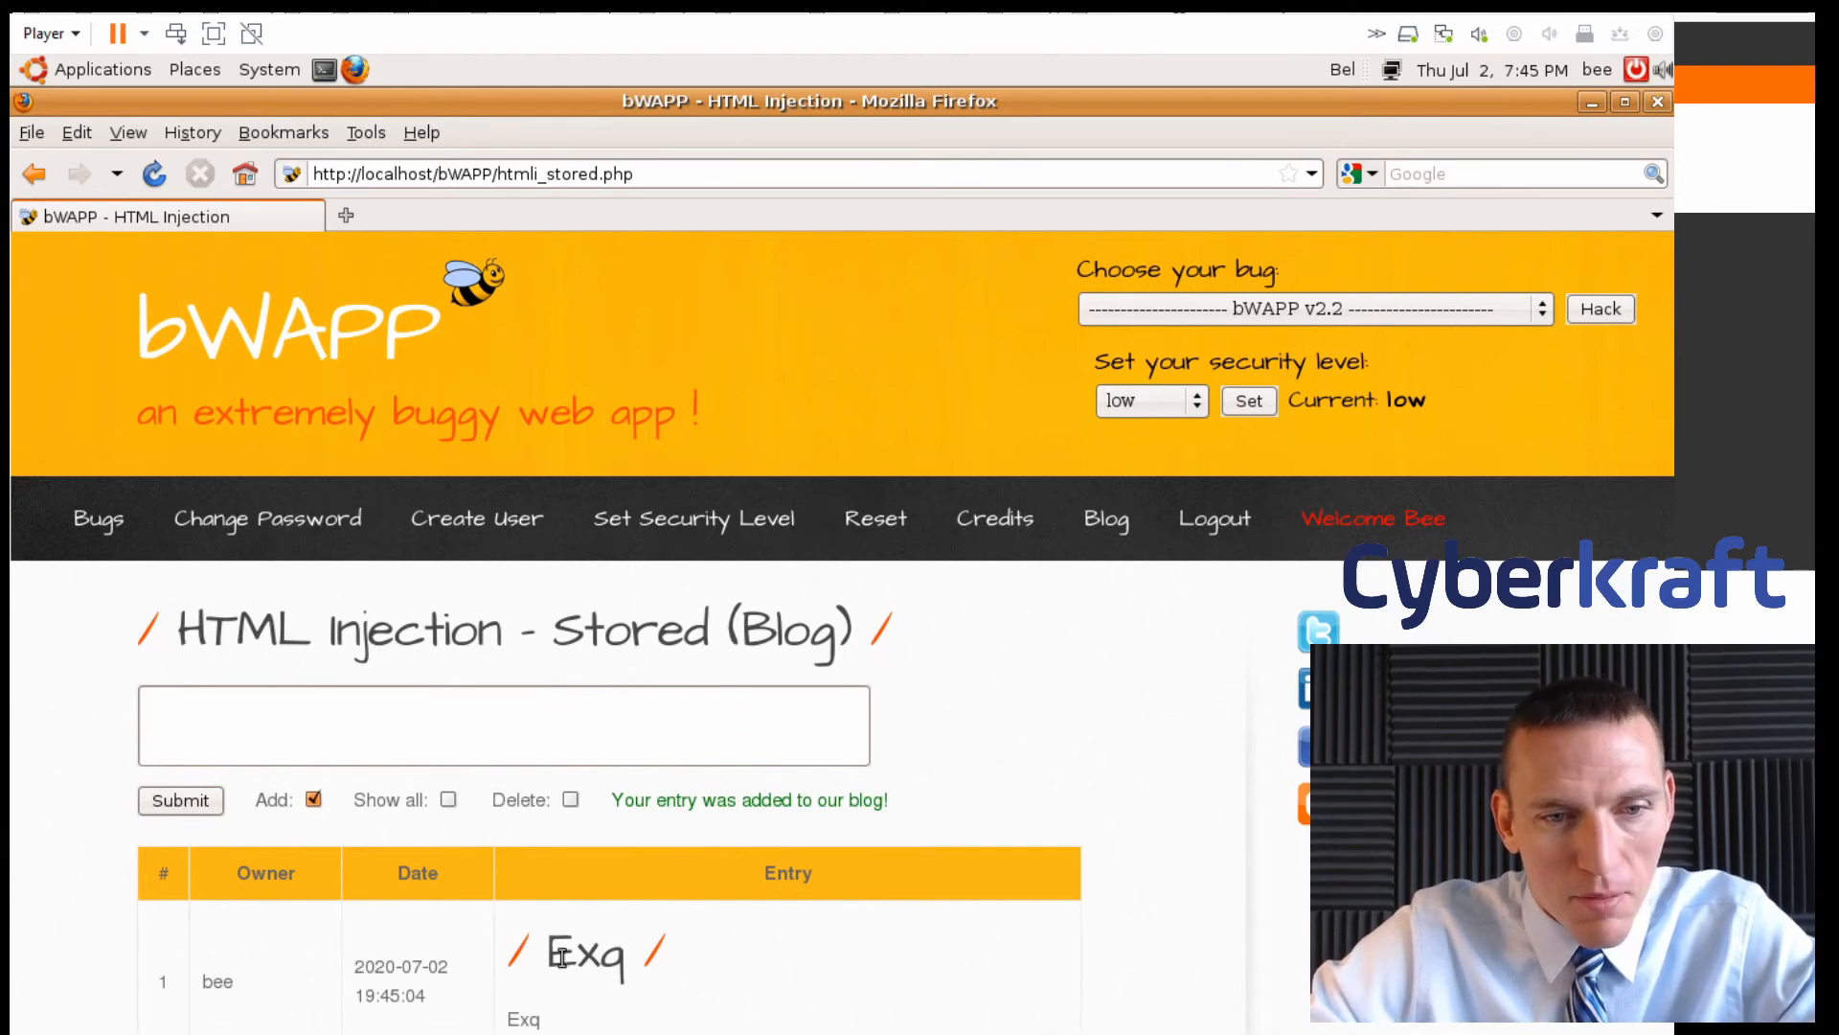
Examine how the injected heading is rendered in the new blog entry by highlighting its text
click(467, 740)
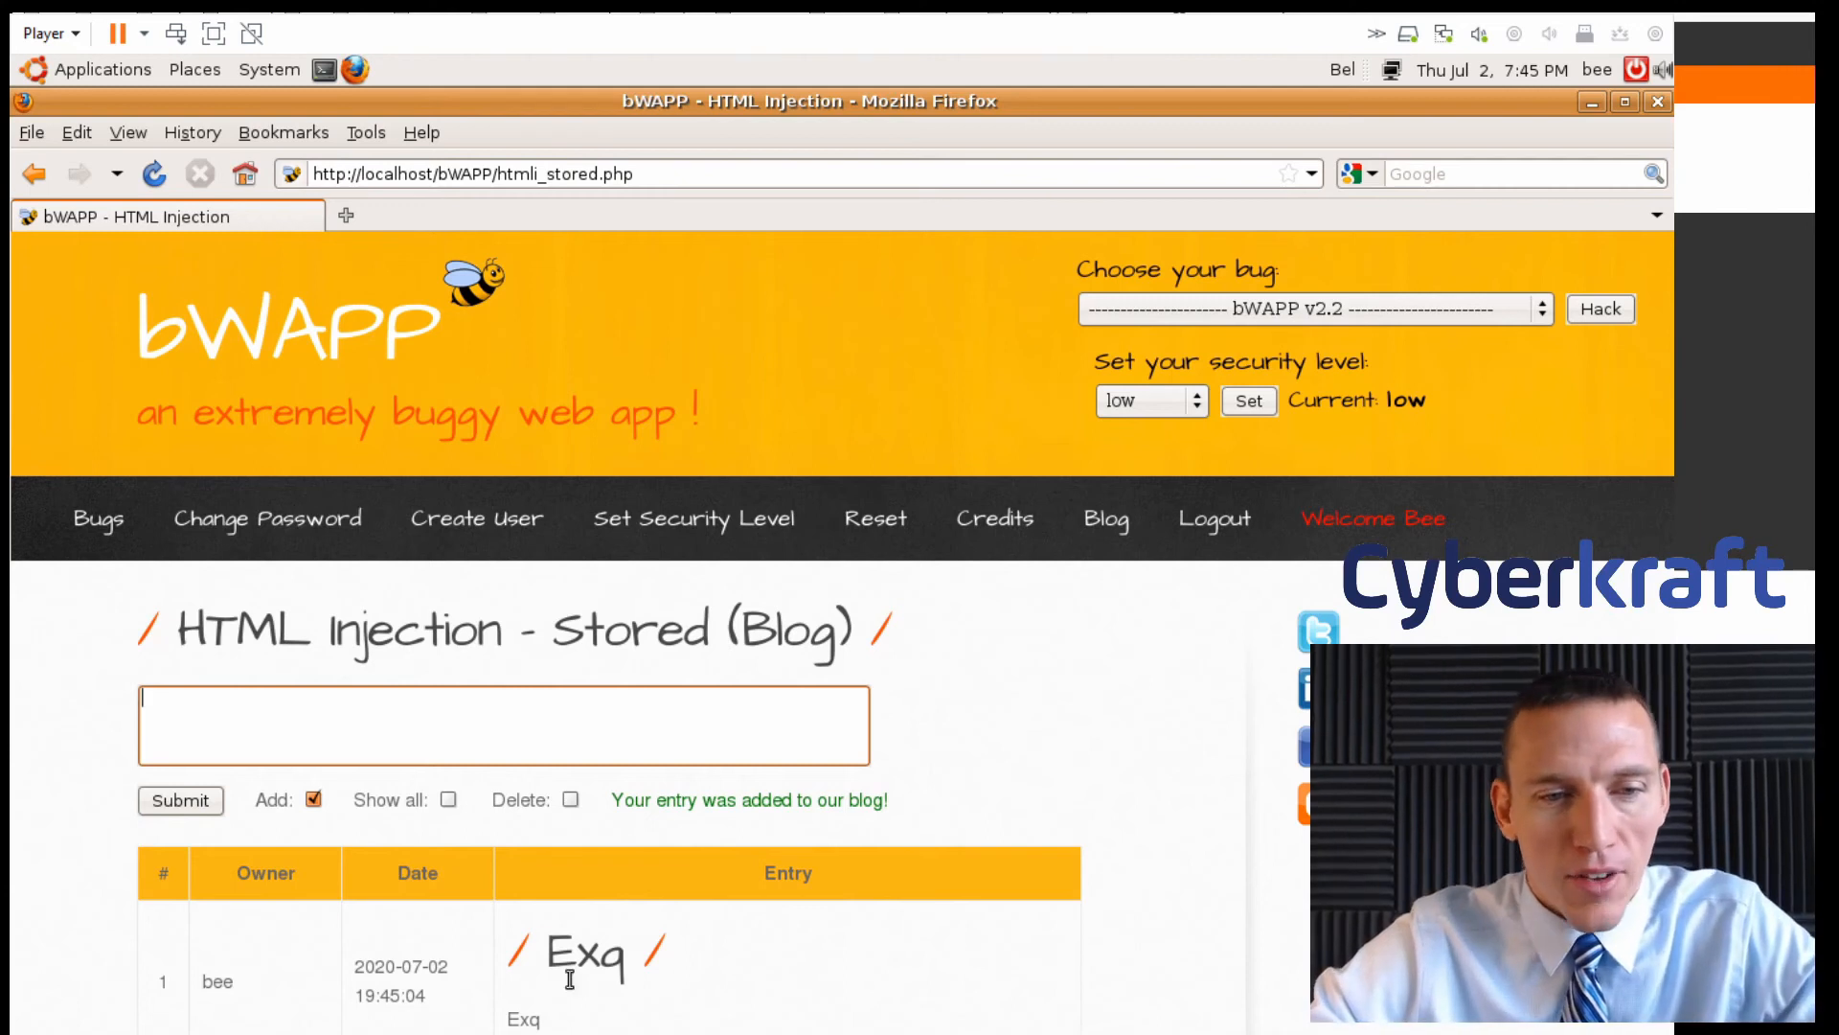
click(522, 953)
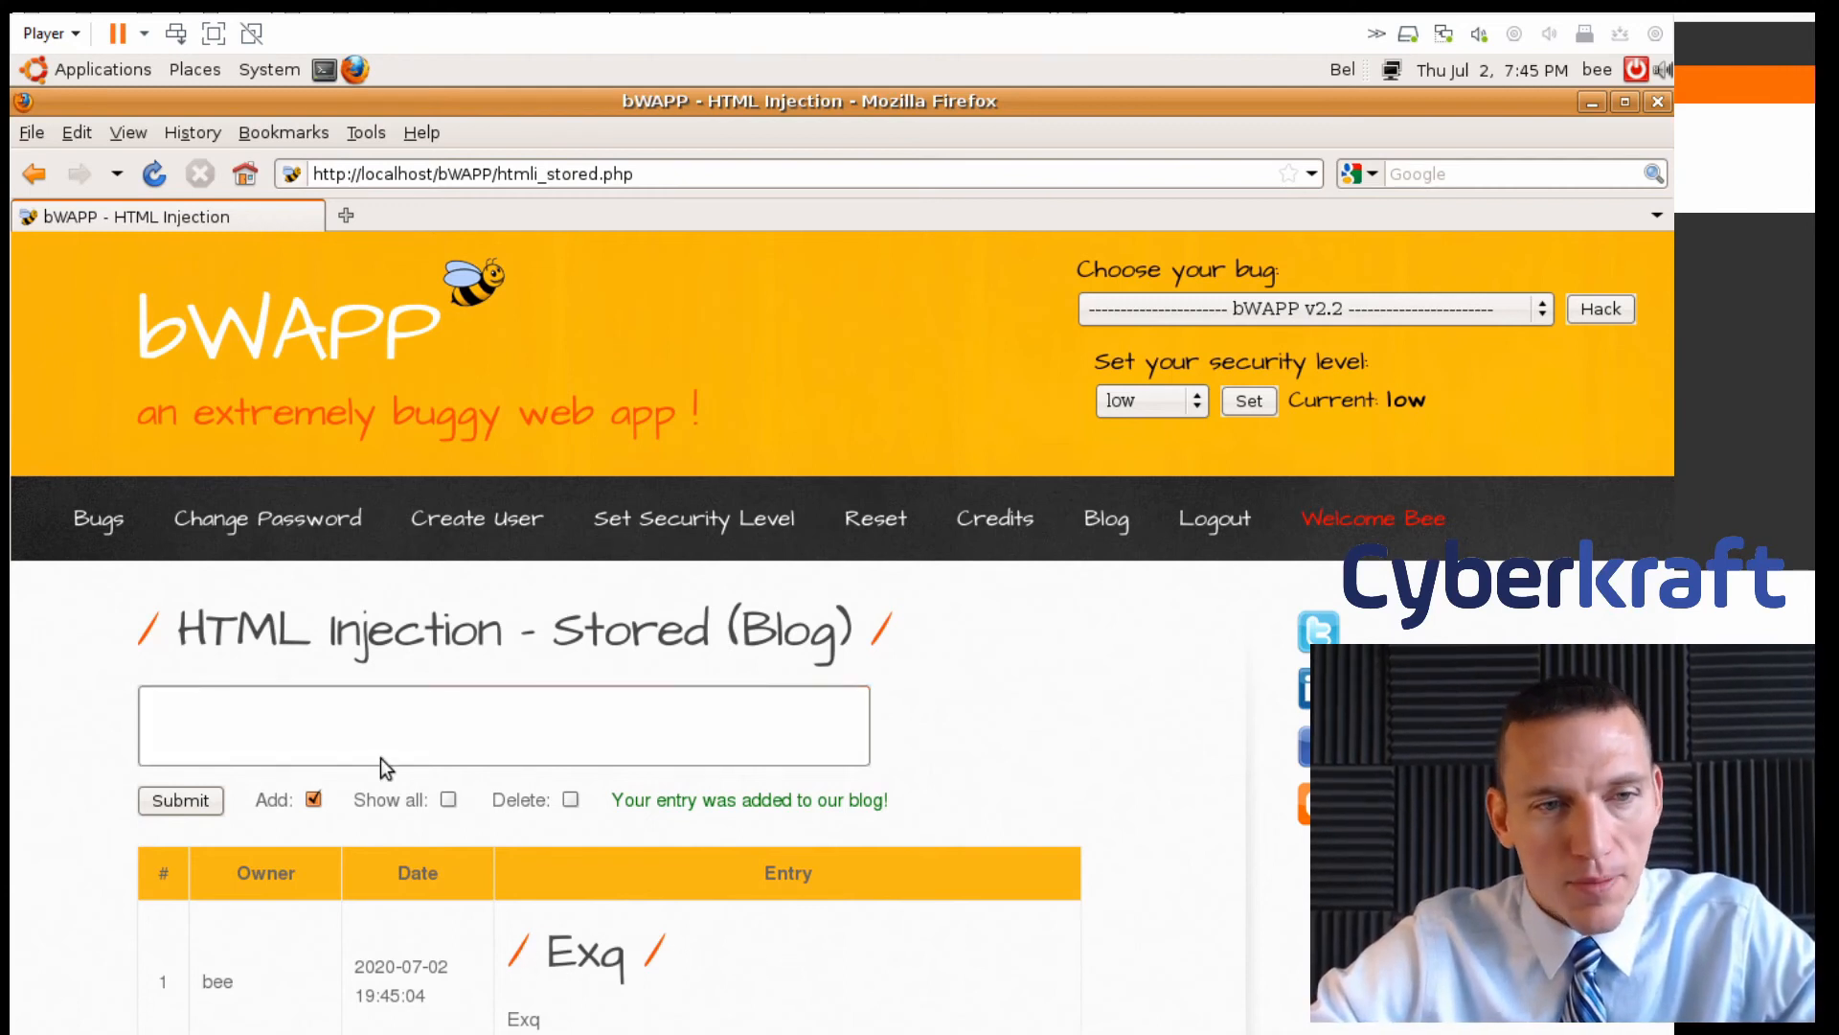
drag(671, 951, 519, 940)
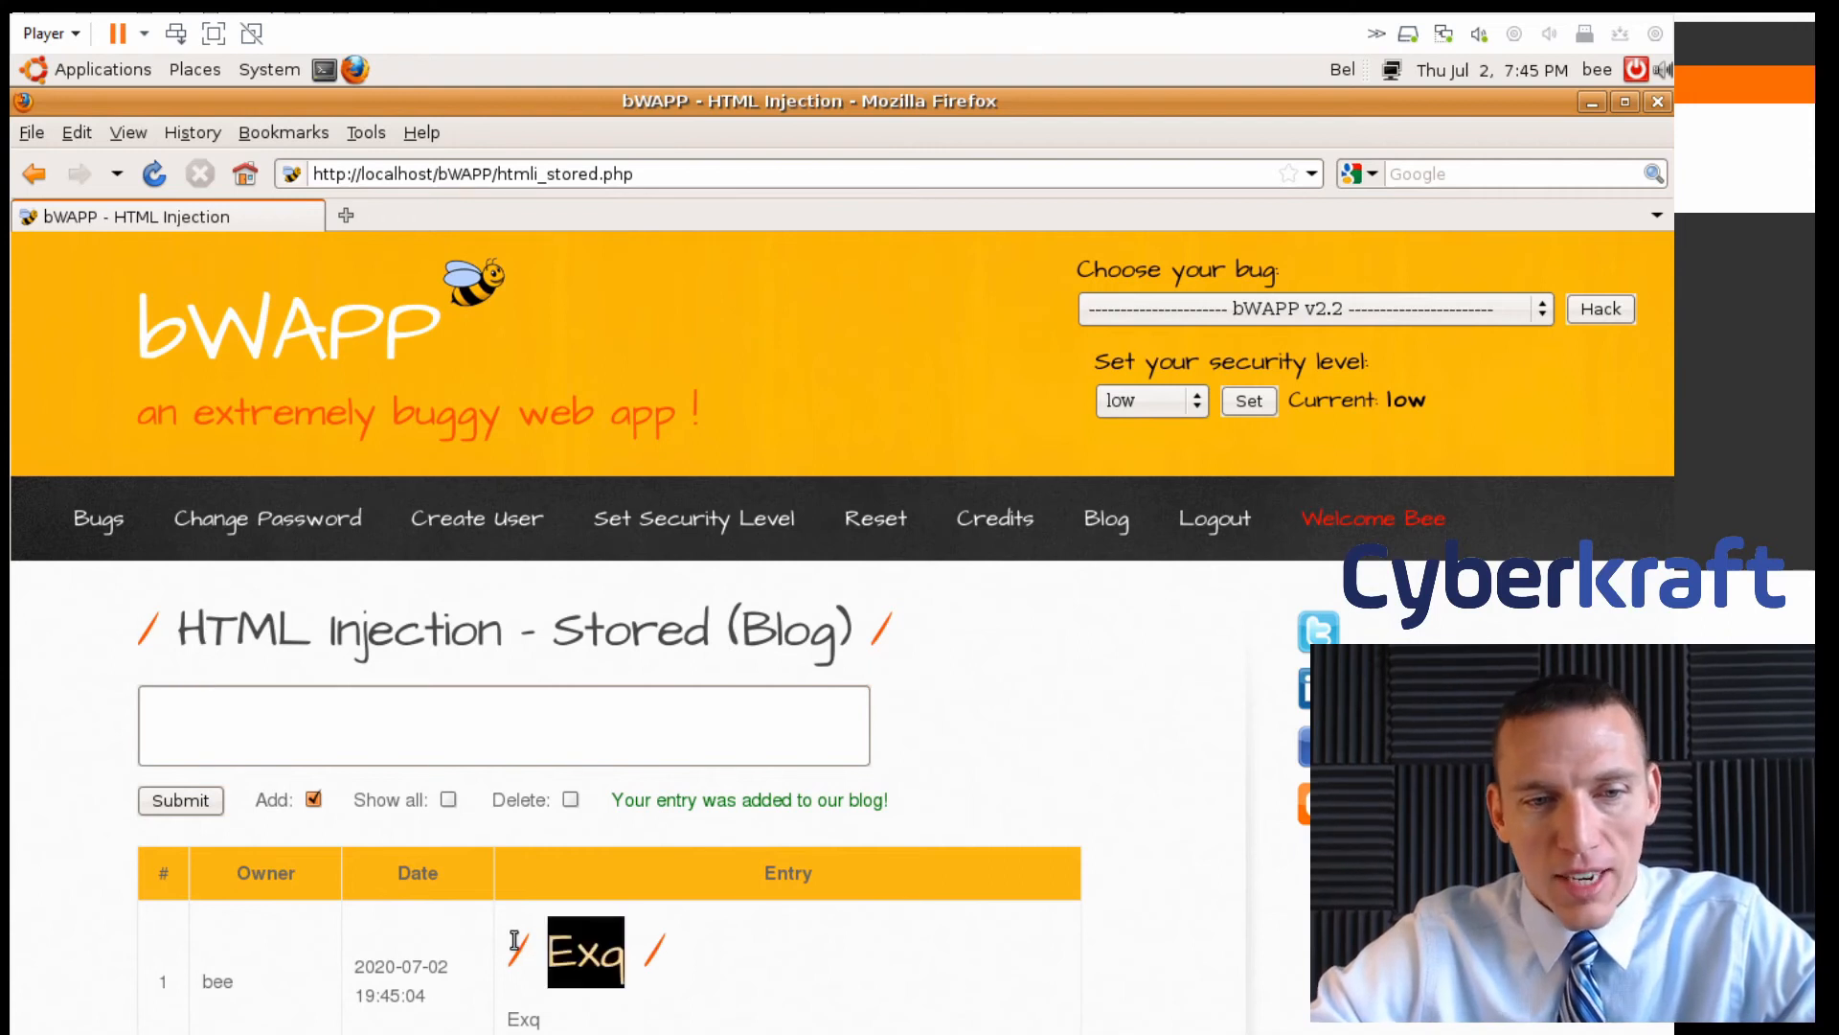
click(682, 953)
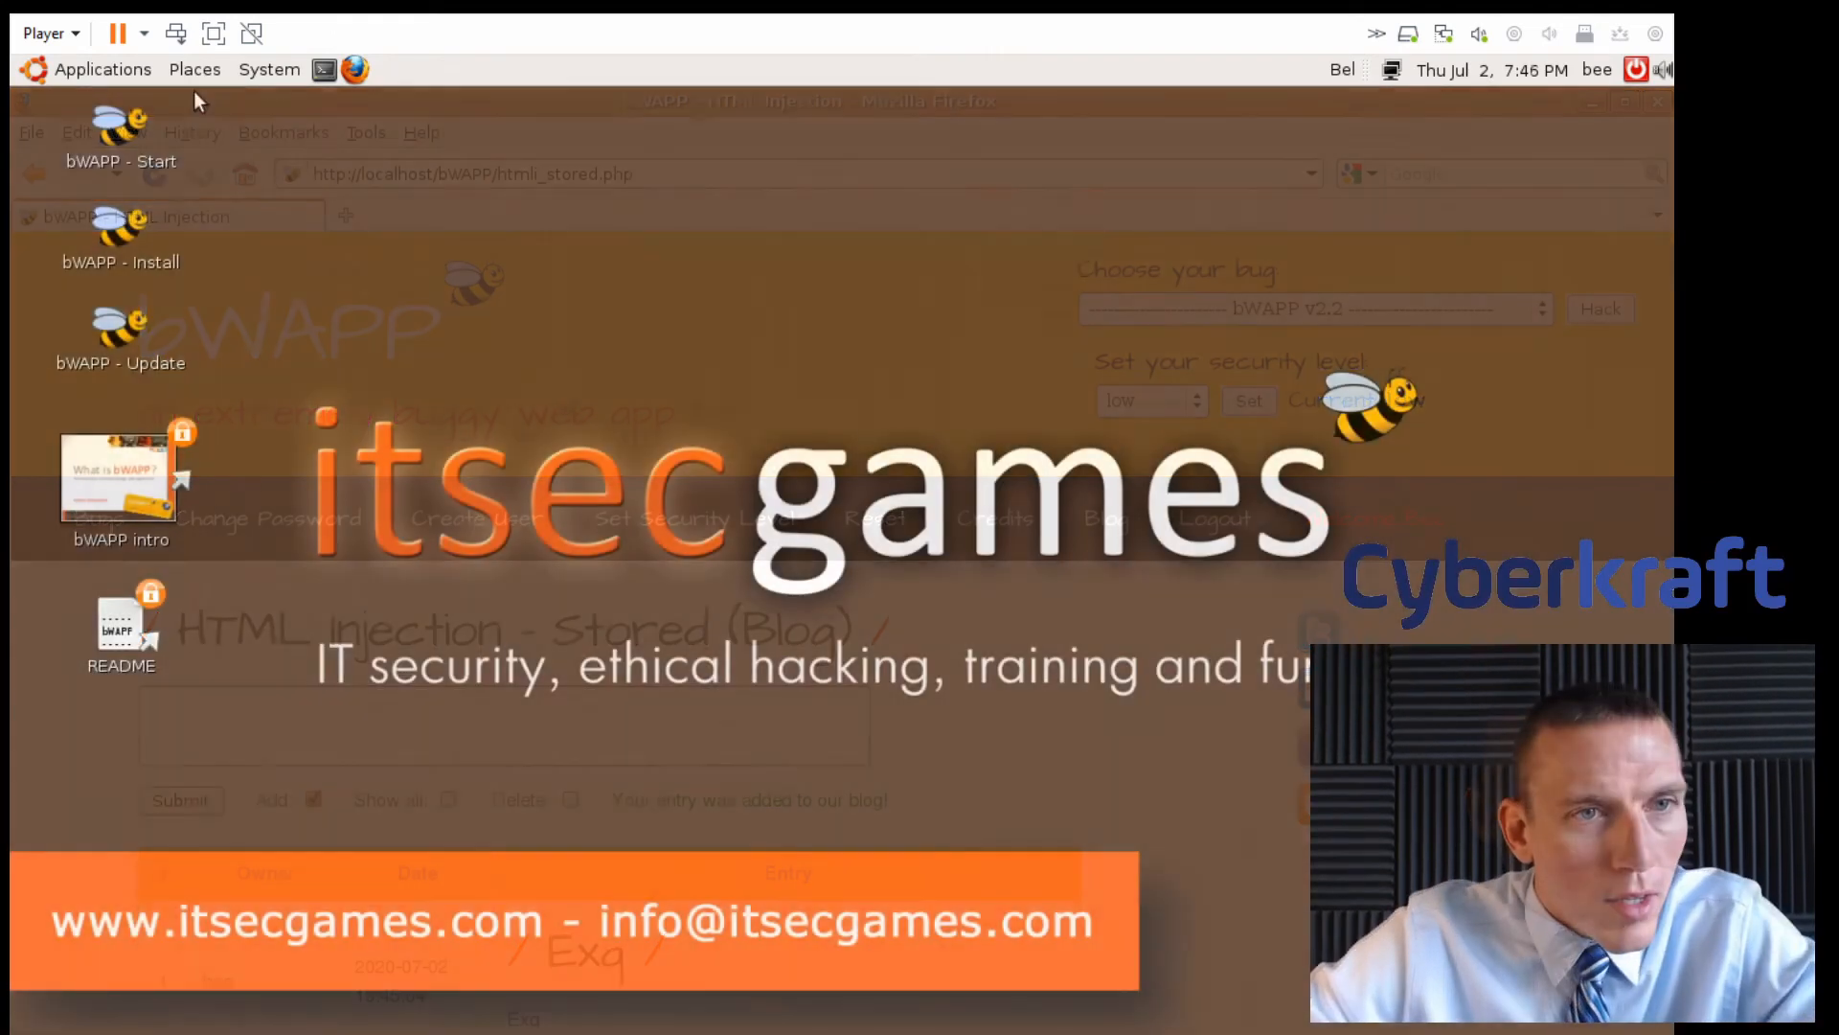
Open the virtual machine's keyboard layout preferences and select the Belgium layout
click(199, 71)
mouse_move(249, 69)
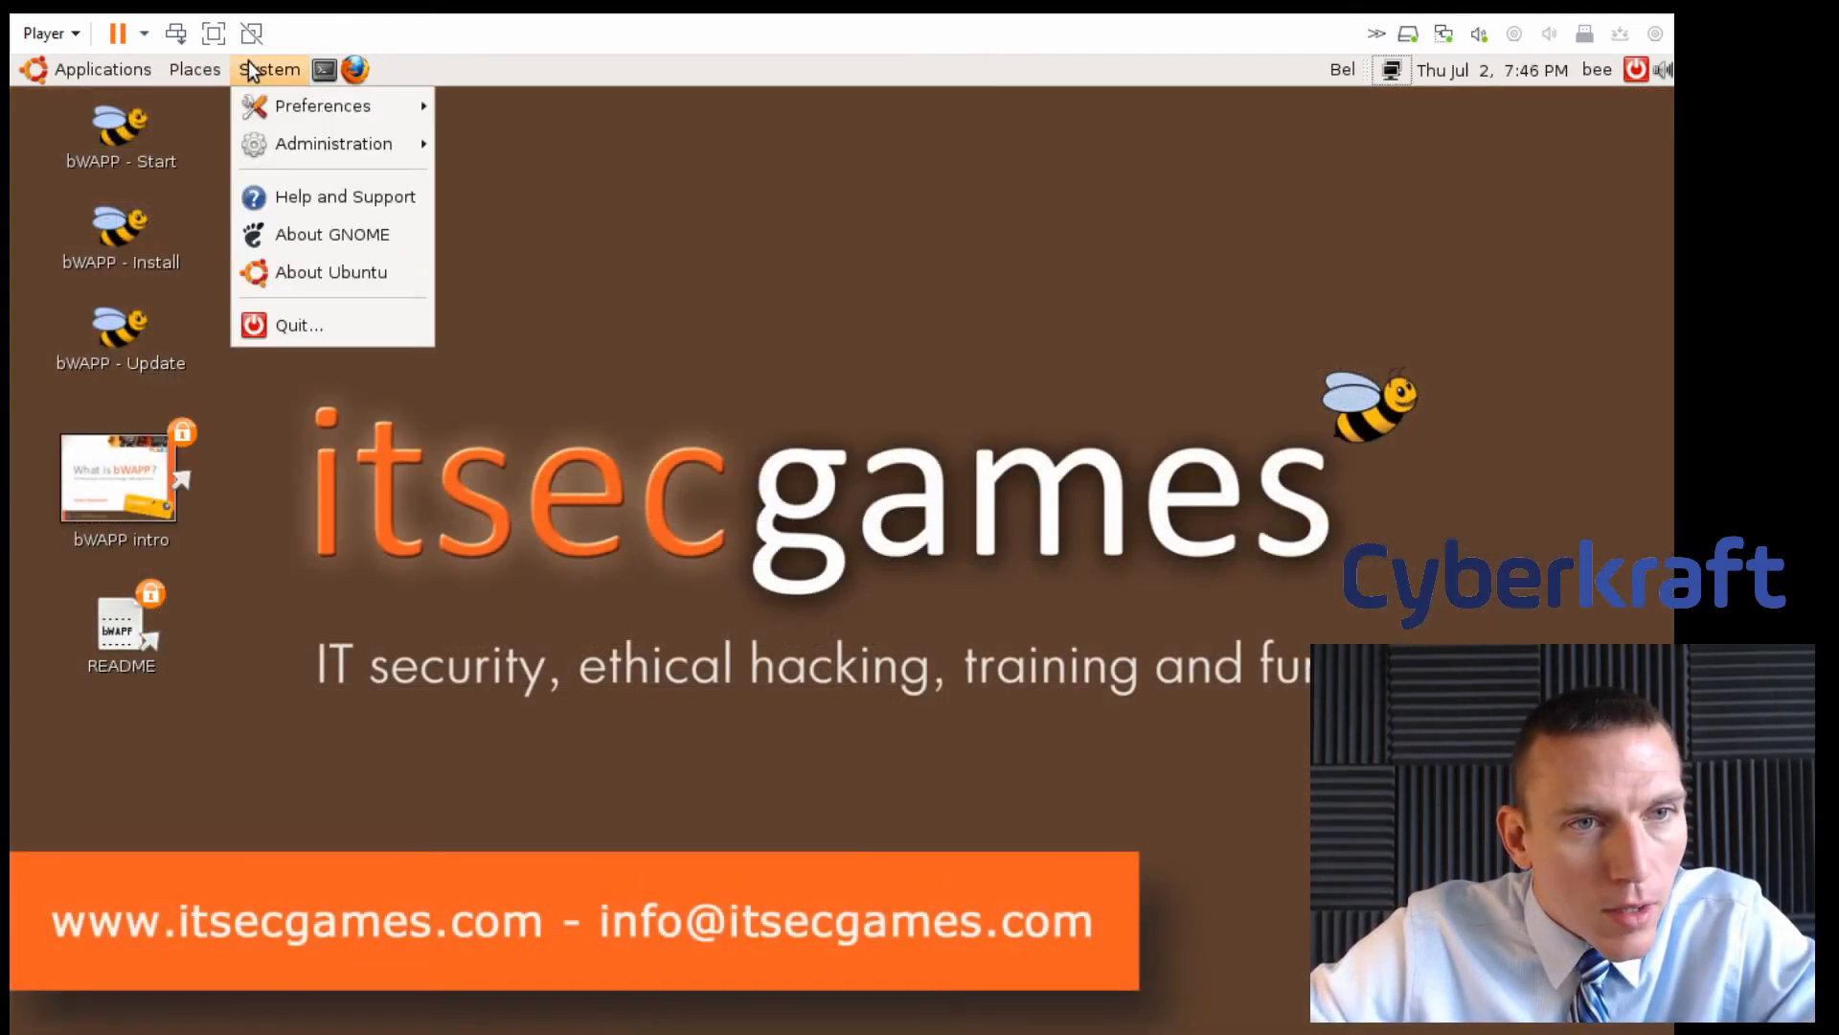
mouse_move(283, 100)
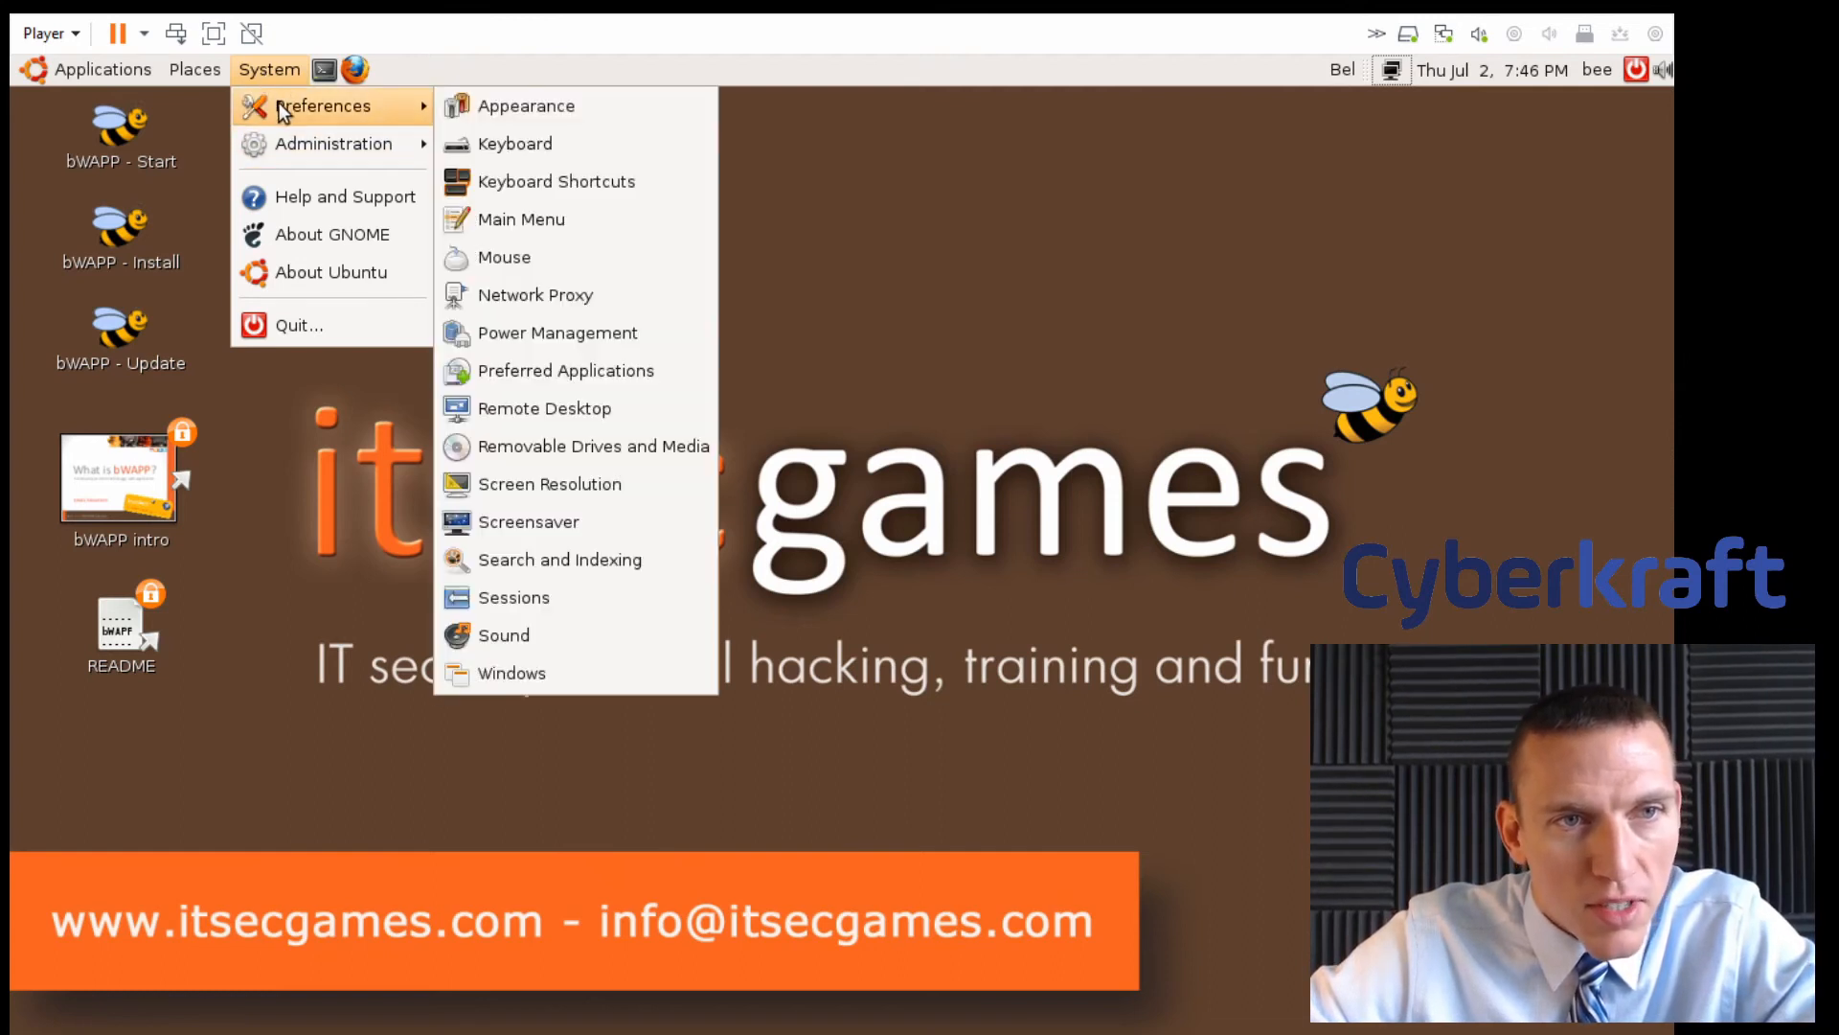
click(613, 146)
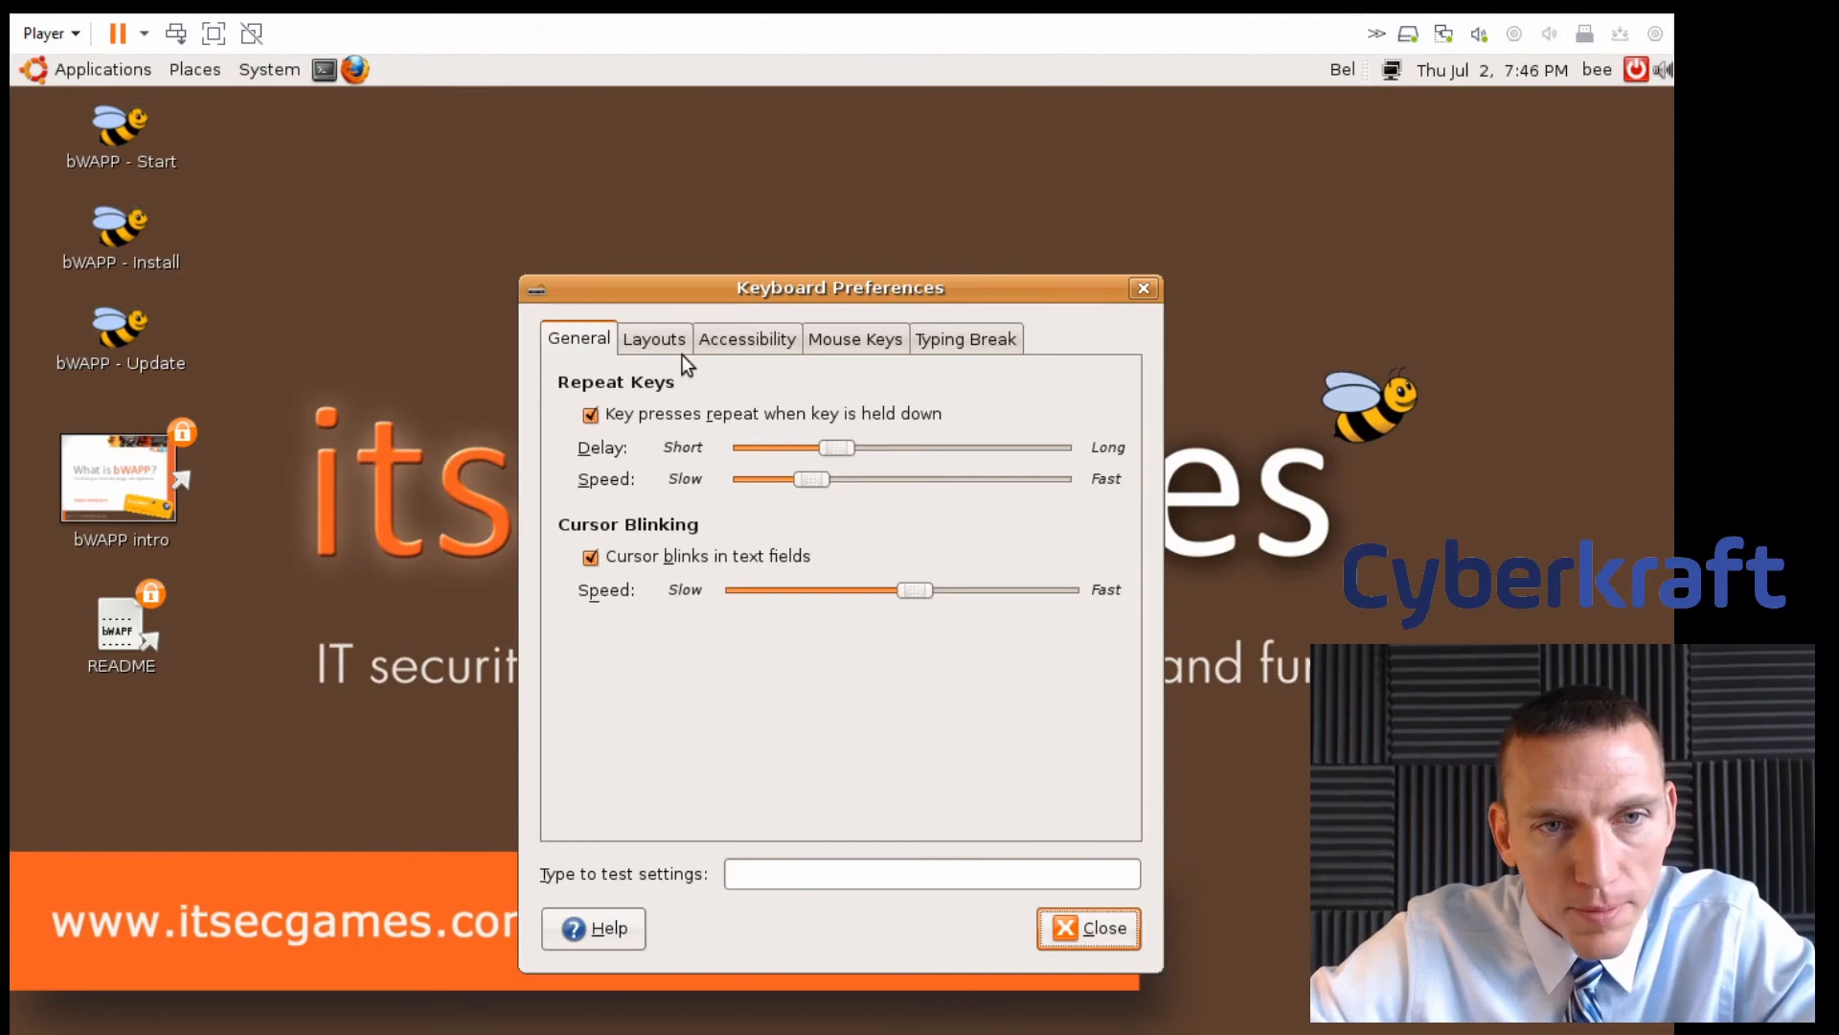
click(655, 341)
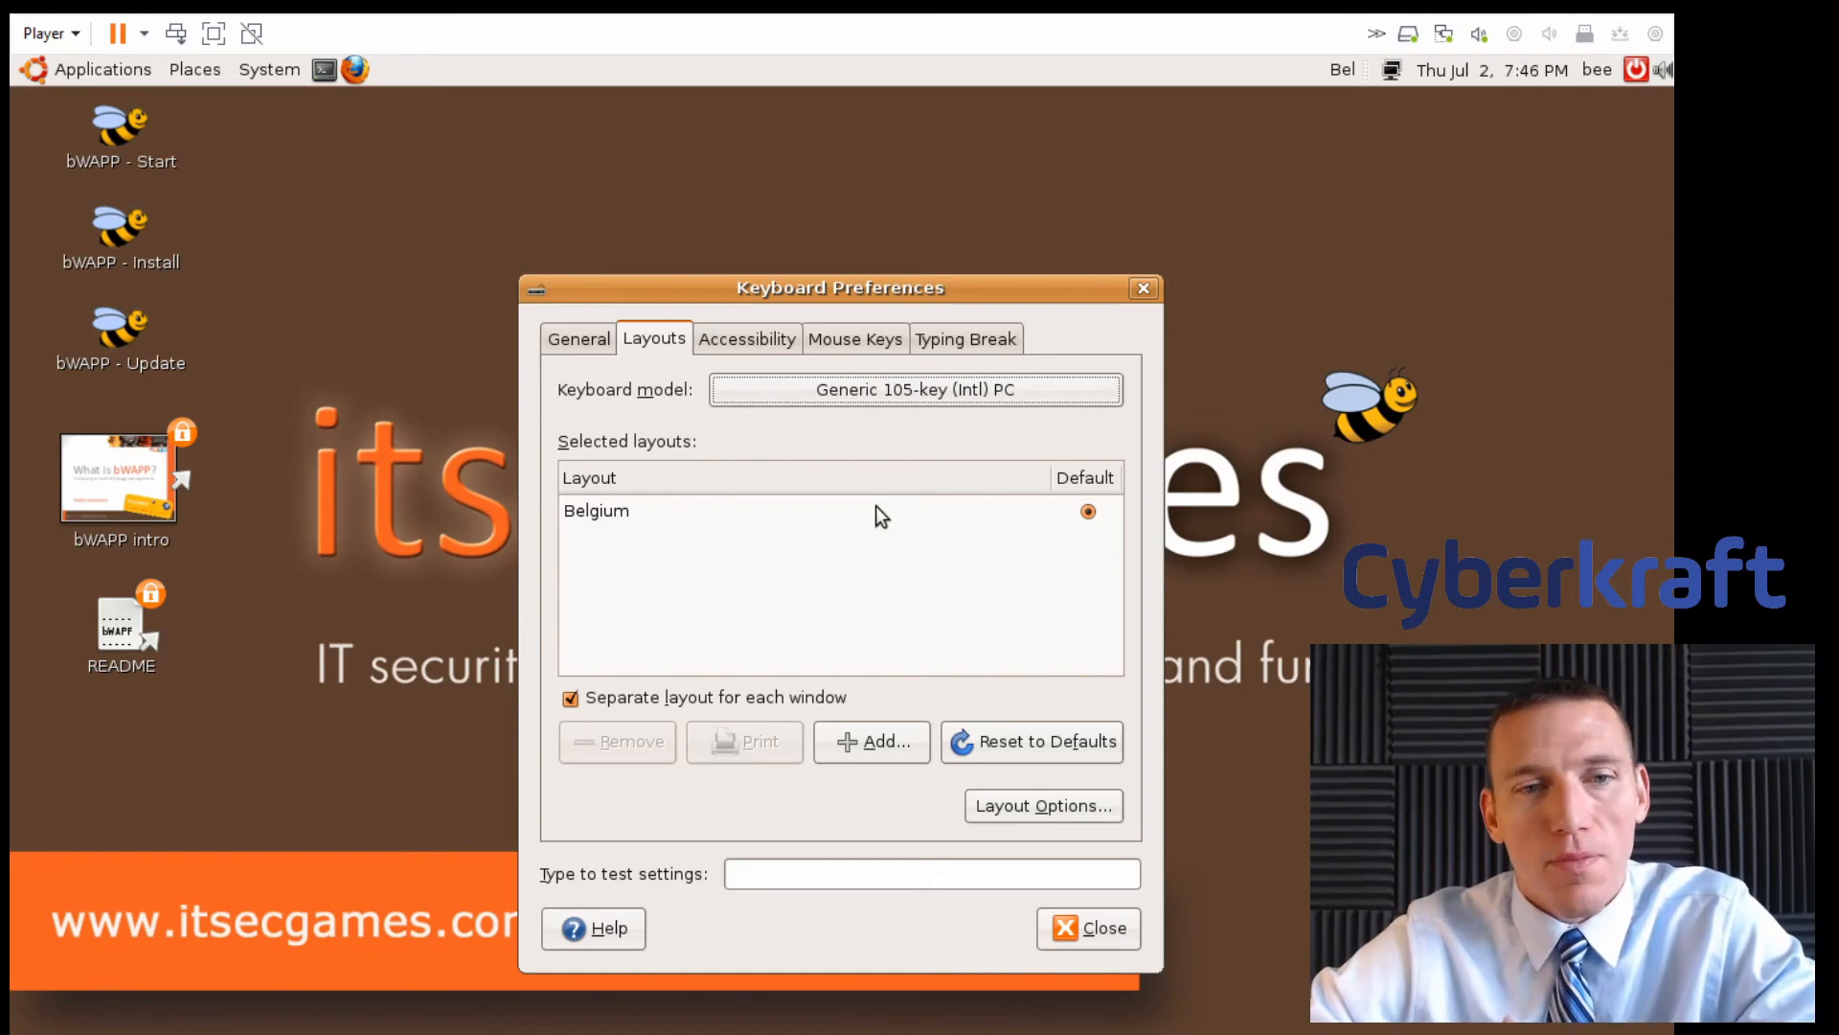
click(770, 513)
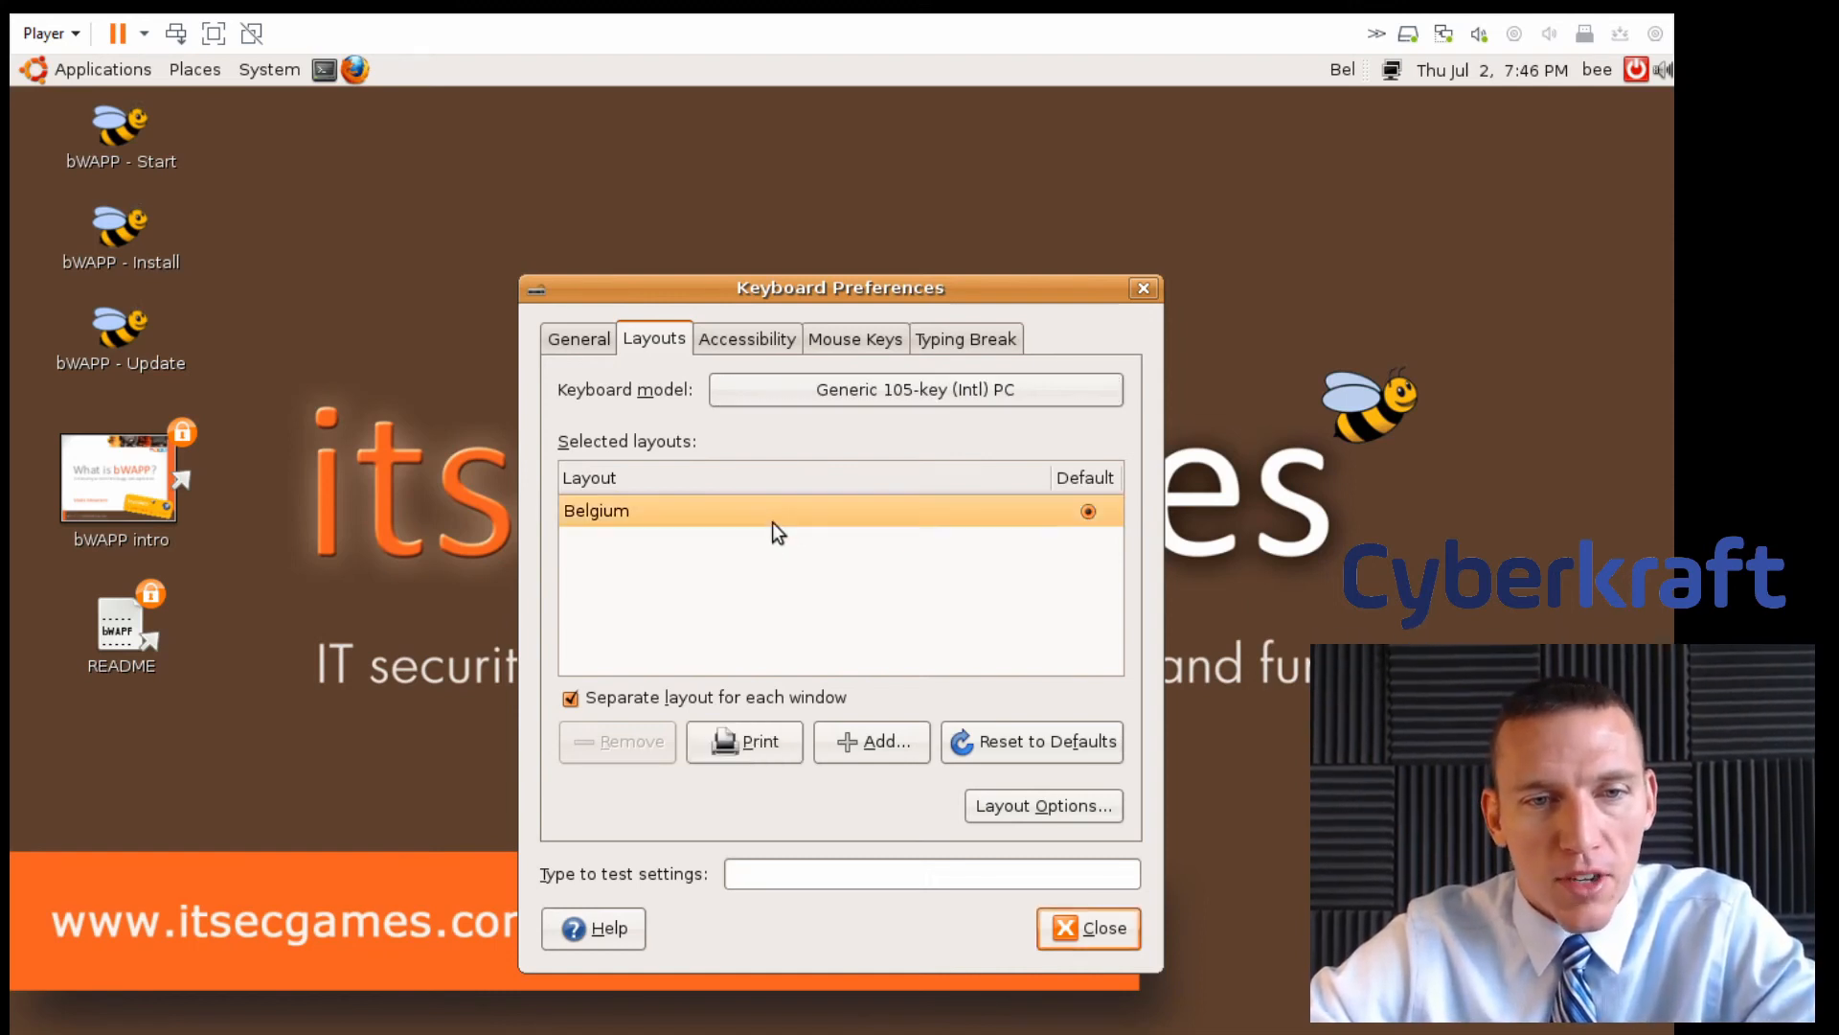
Add the USA keyboard layout with the Default variant, make it the default layout and close the keyboard preferences
click(872, 742)
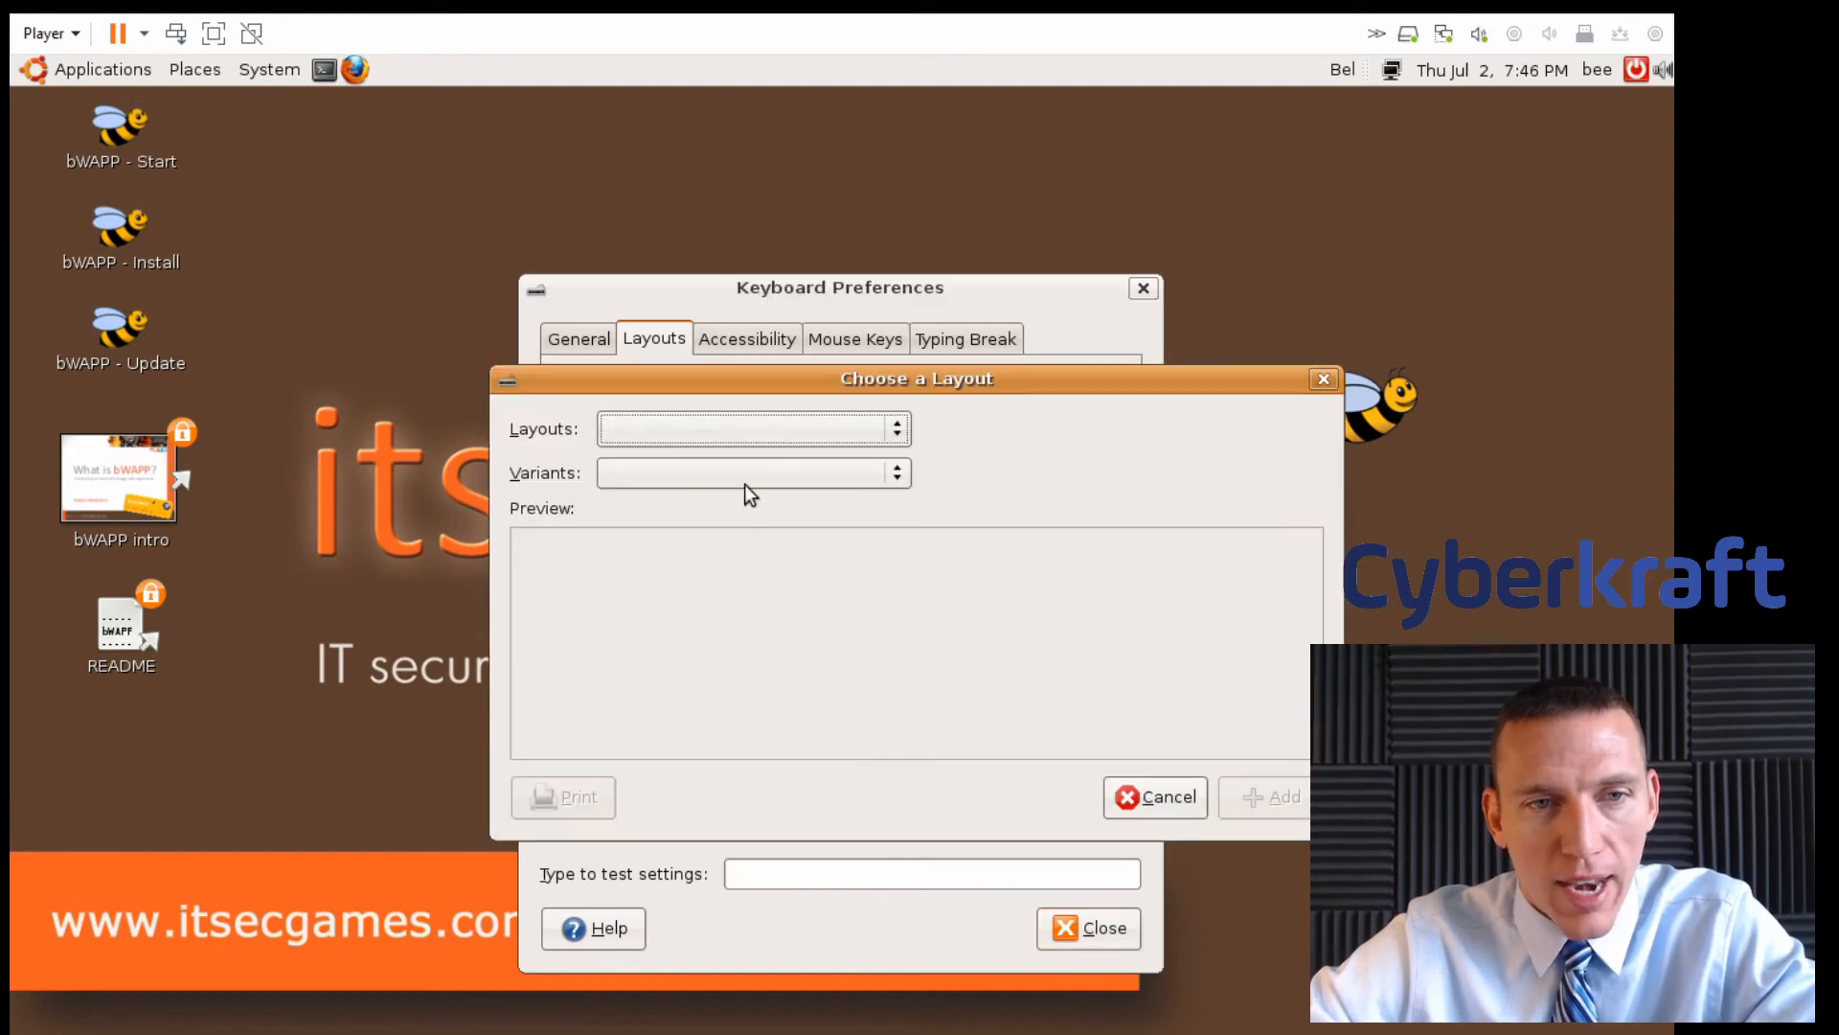
click(842, 433)
scroll(819, 614, down, 5)
scroll(820, 741, down, 10)
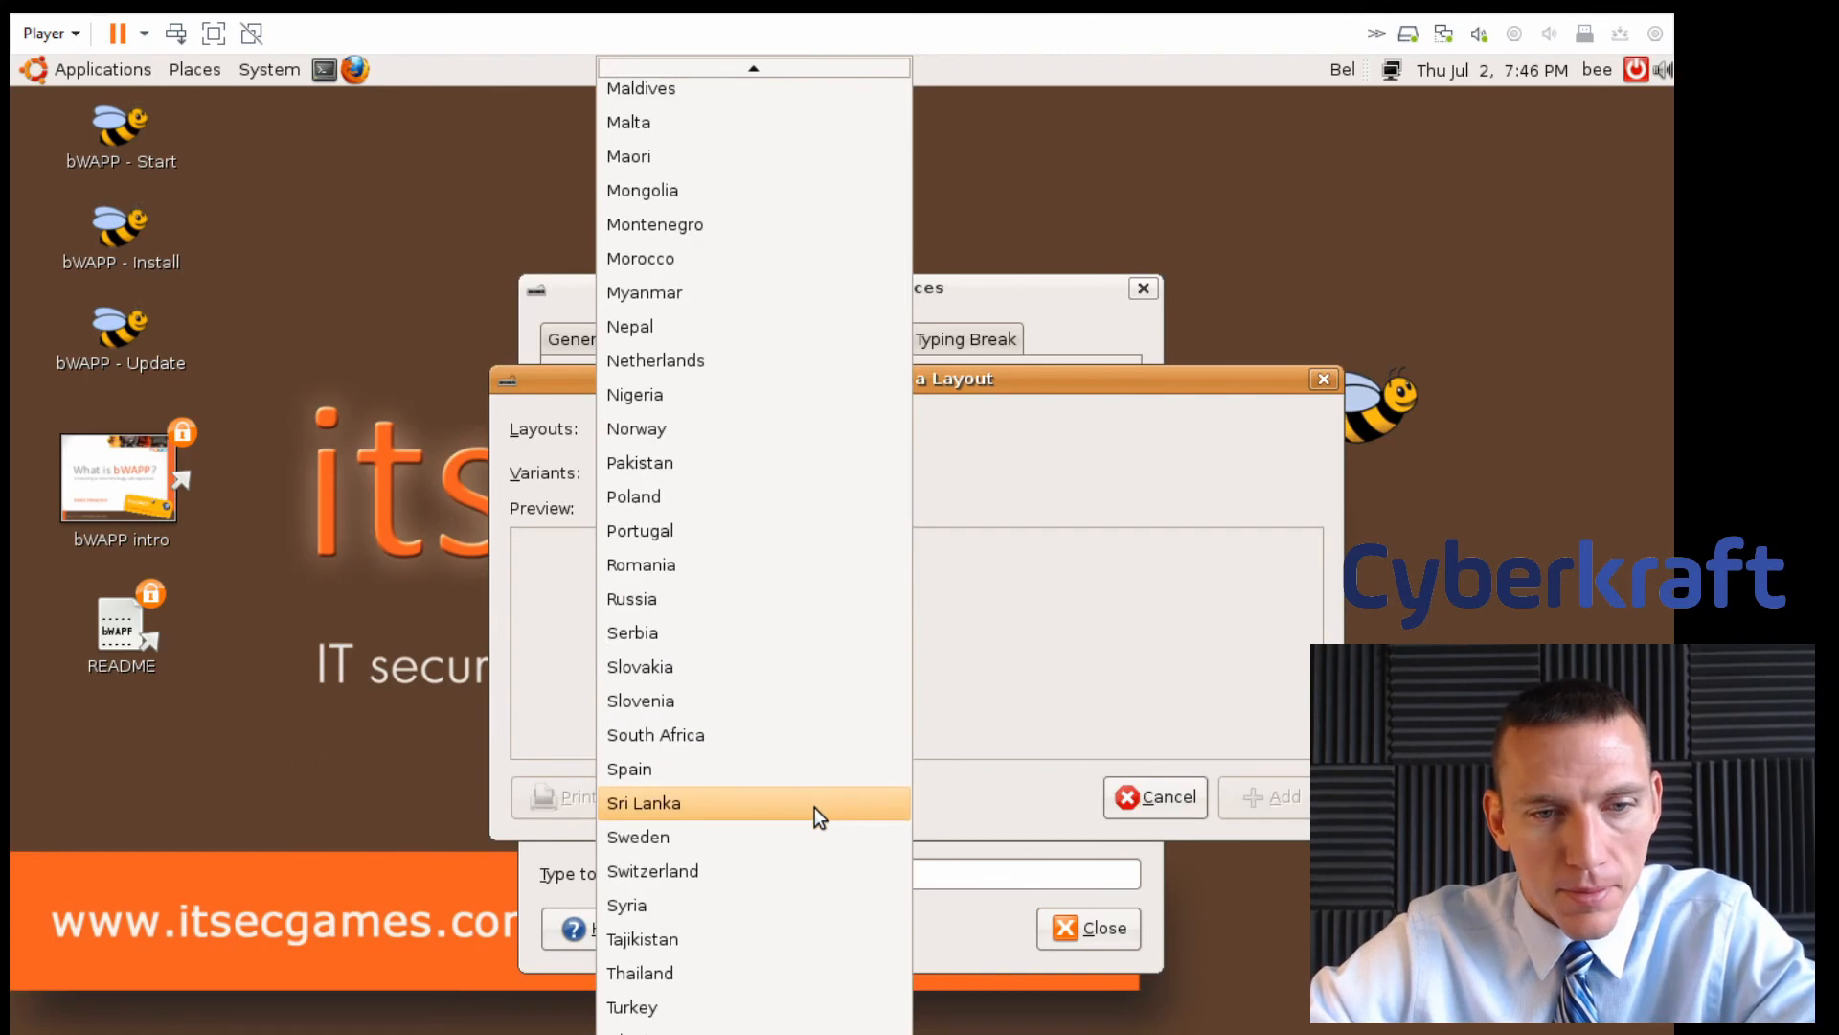
click(814, 1033)
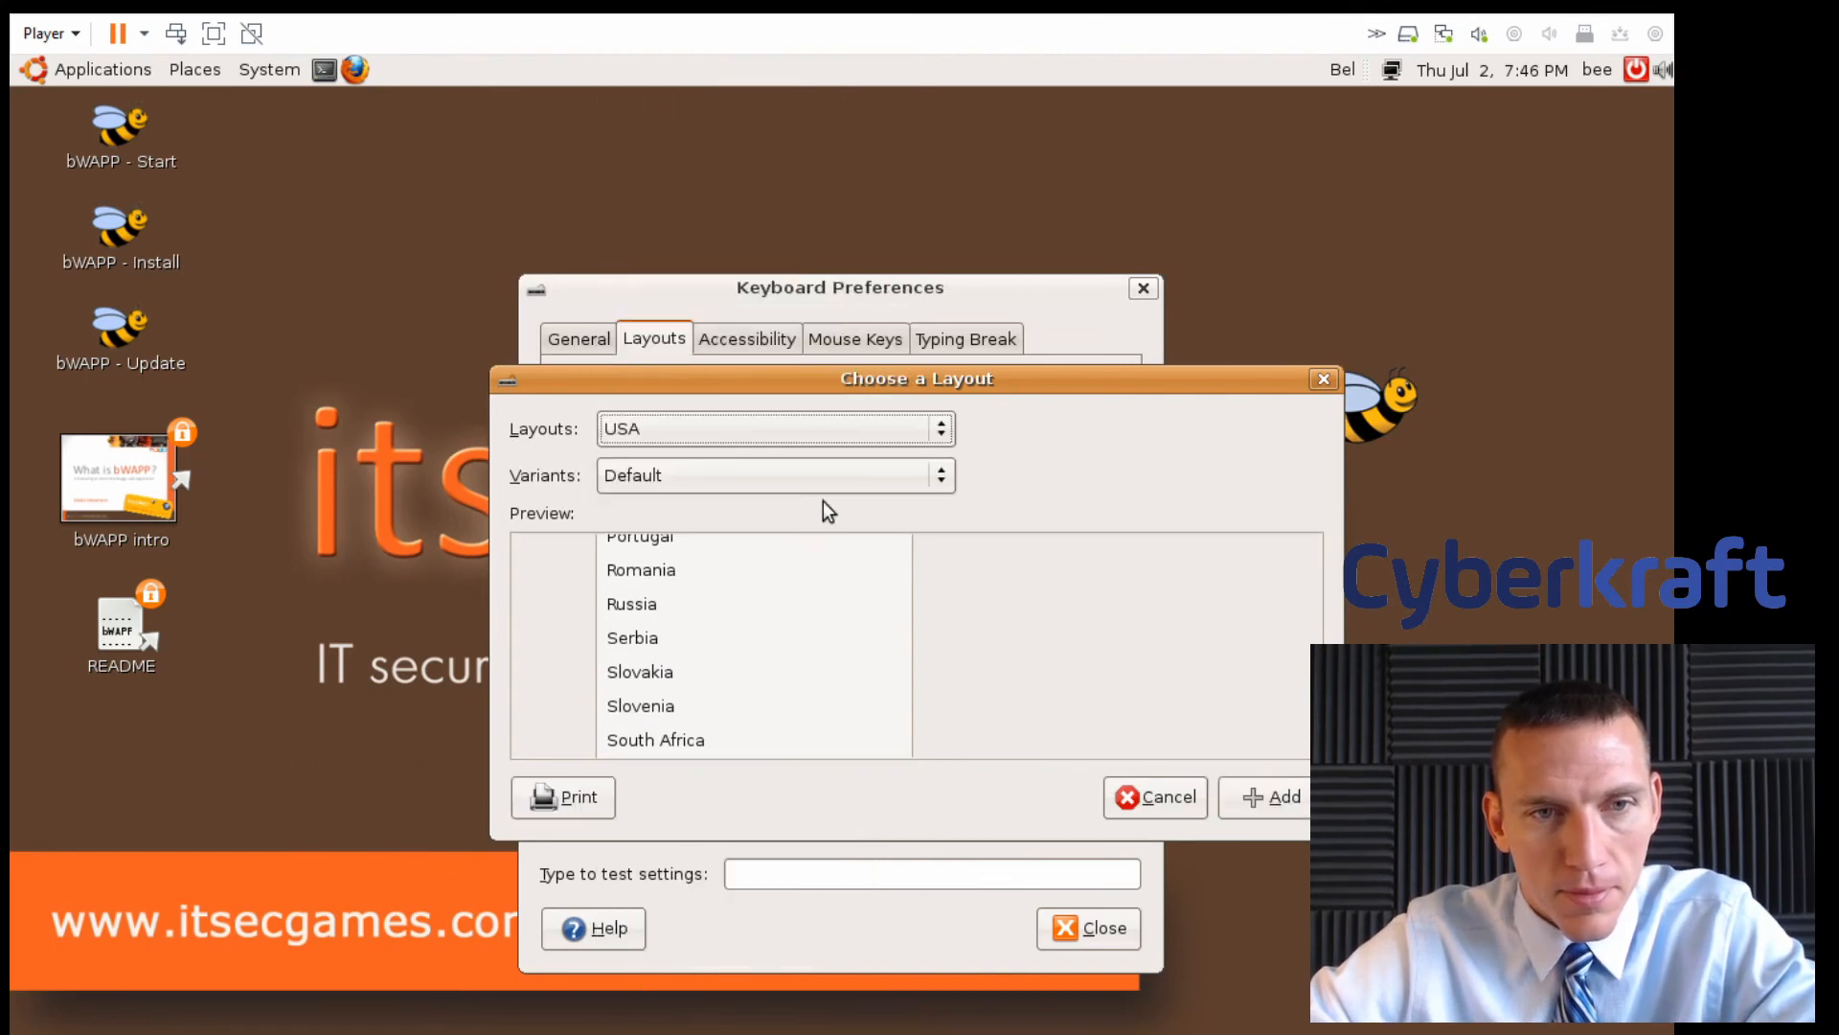
click(846, 469)
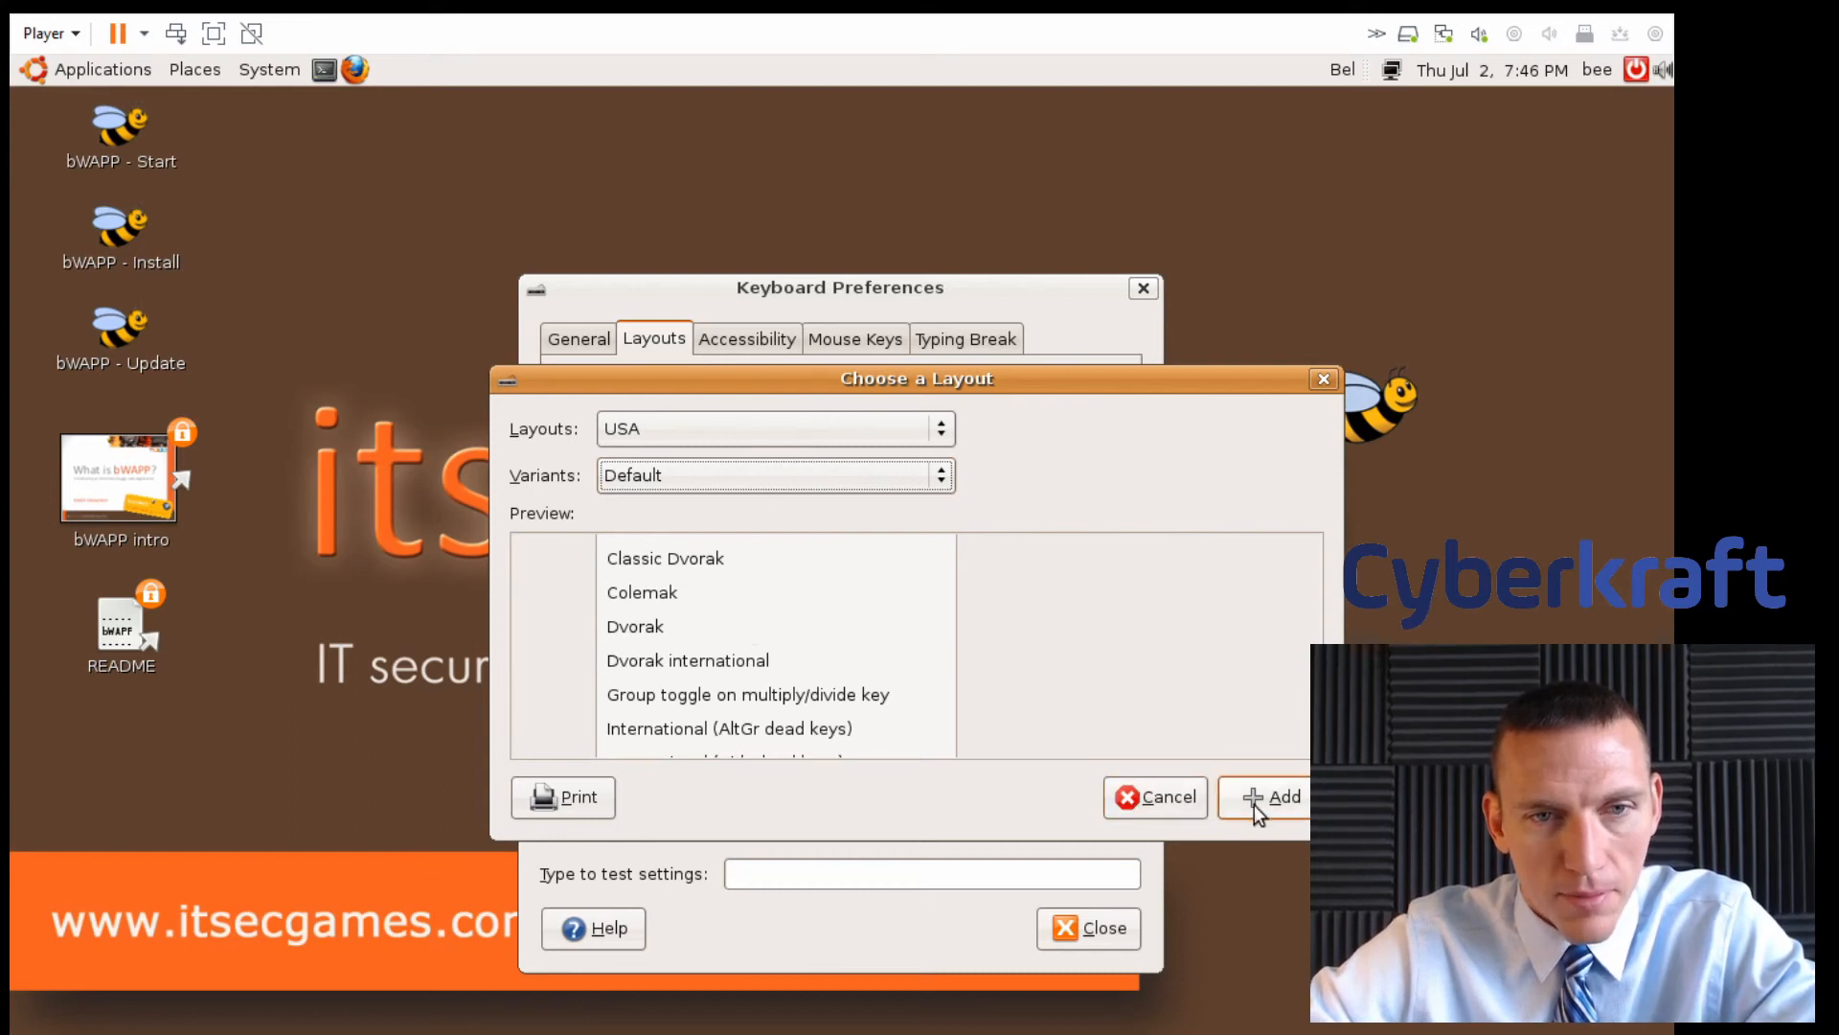
click(859, 485)
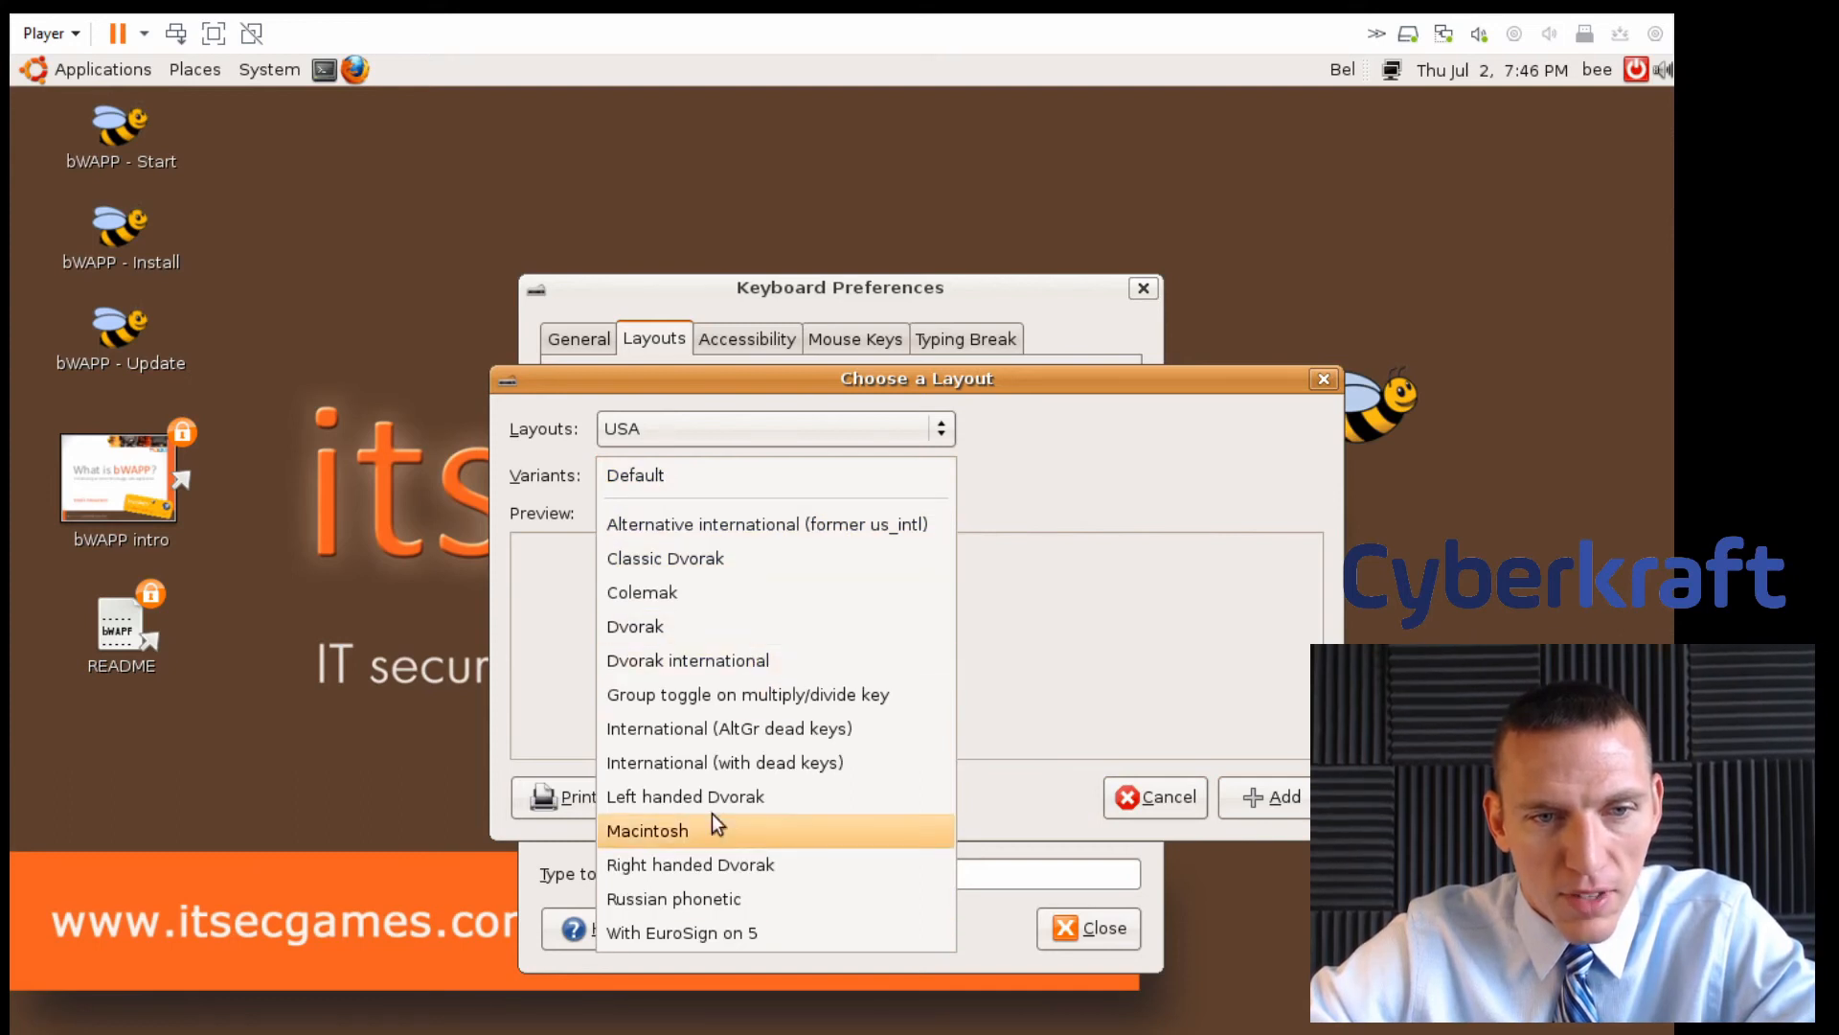
click(1086, 471)
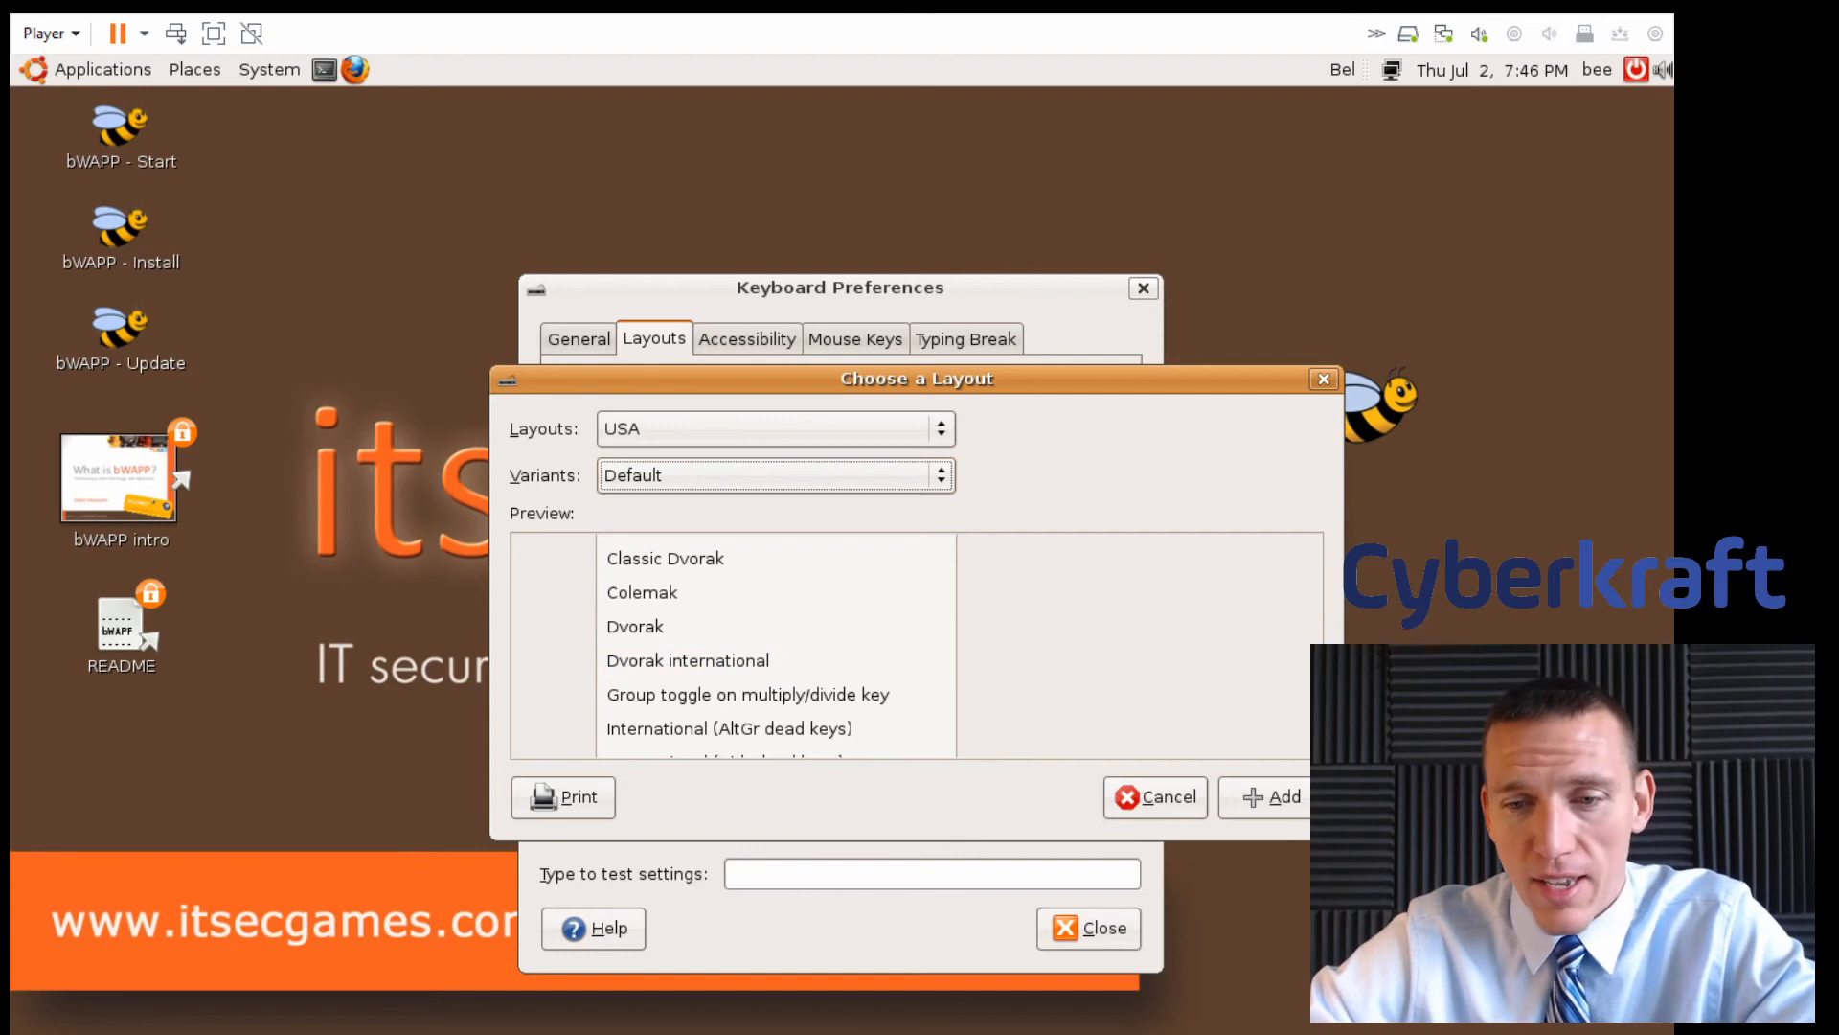
click(1272, 798)
click(1089, 543)
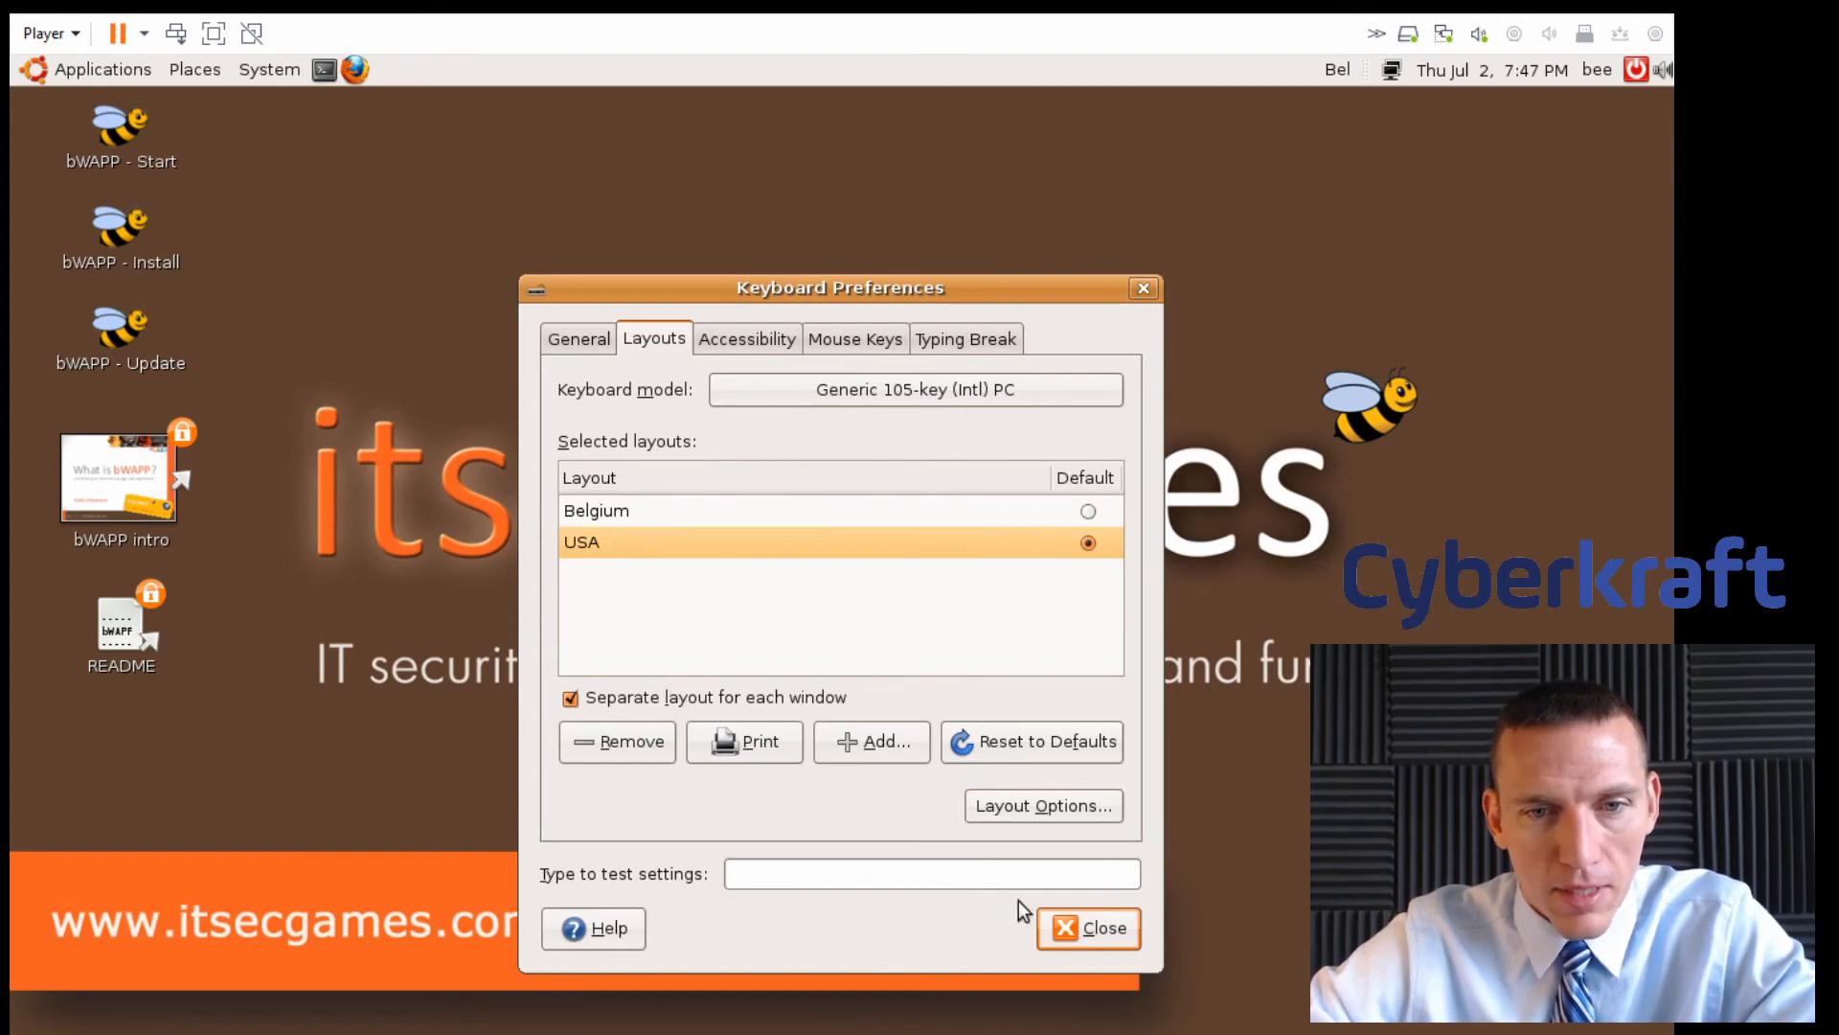
click(1077, 934)
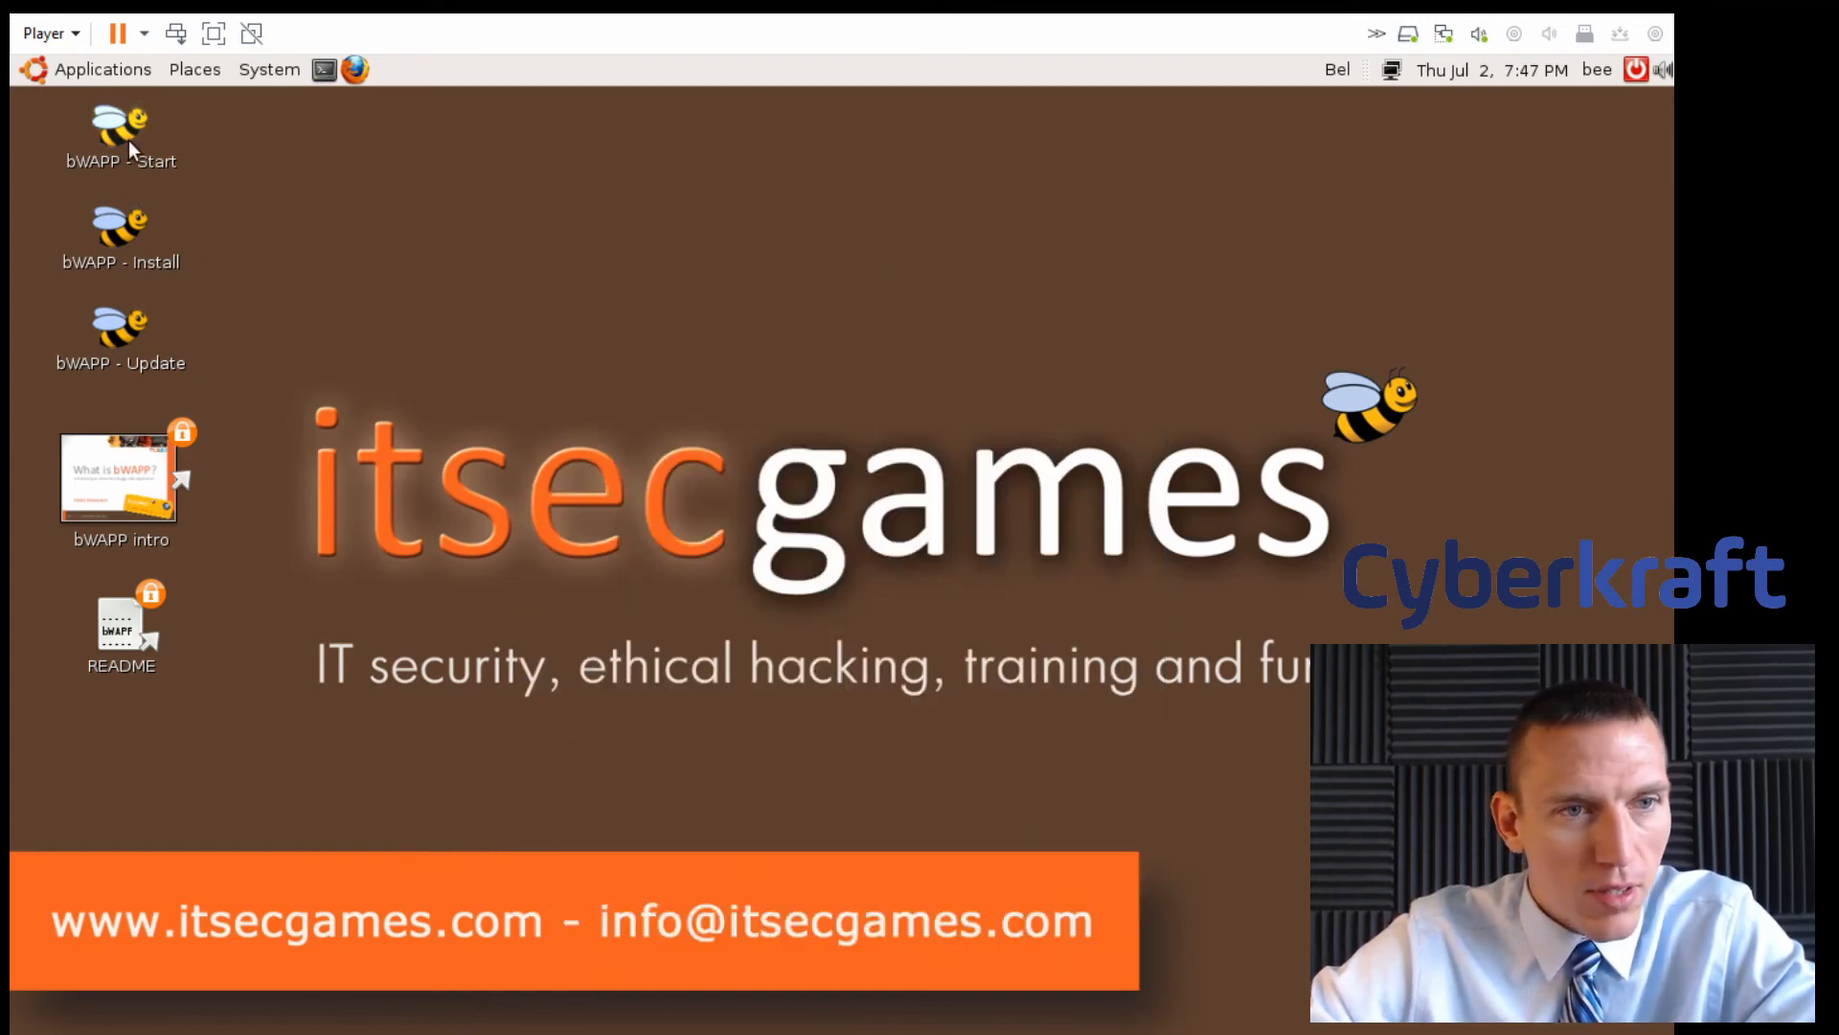
Switch to Firefox and open the HTML Injection - Stored (Blog) bug from the bWAPP portal
click(354, 69)
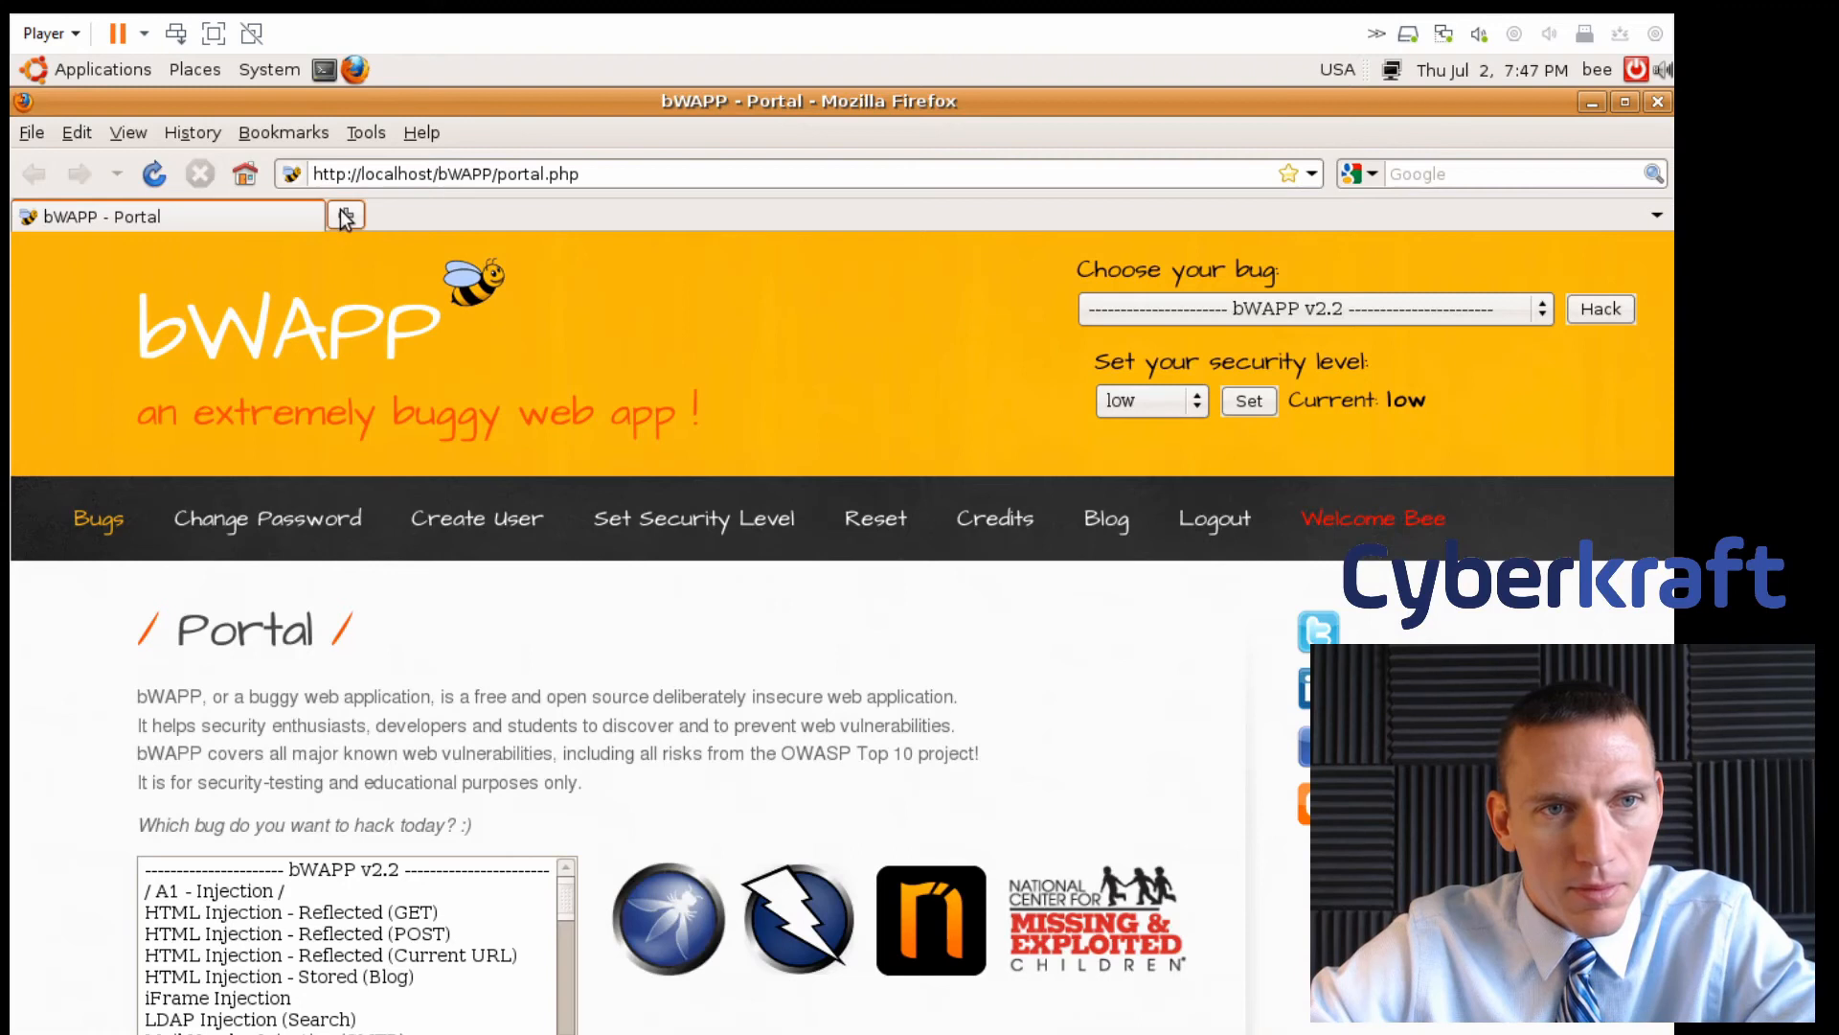
click(1360, 309)
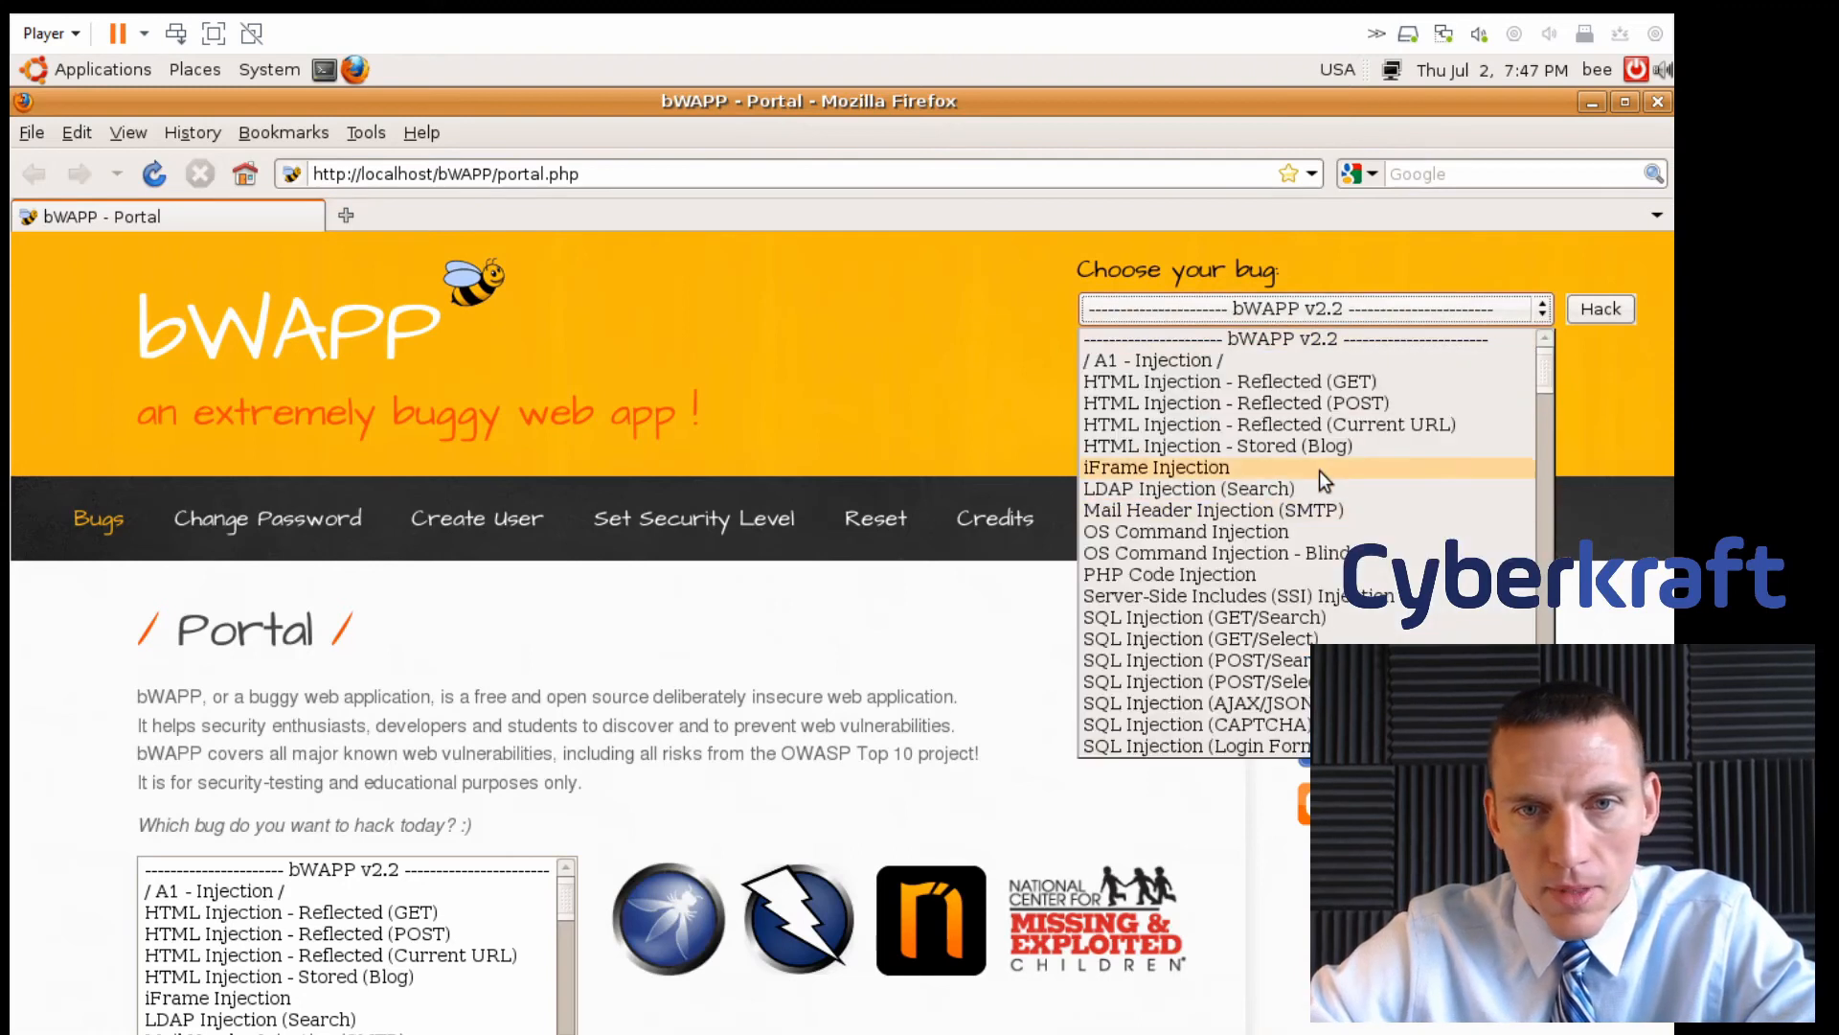
click(1322, 446)
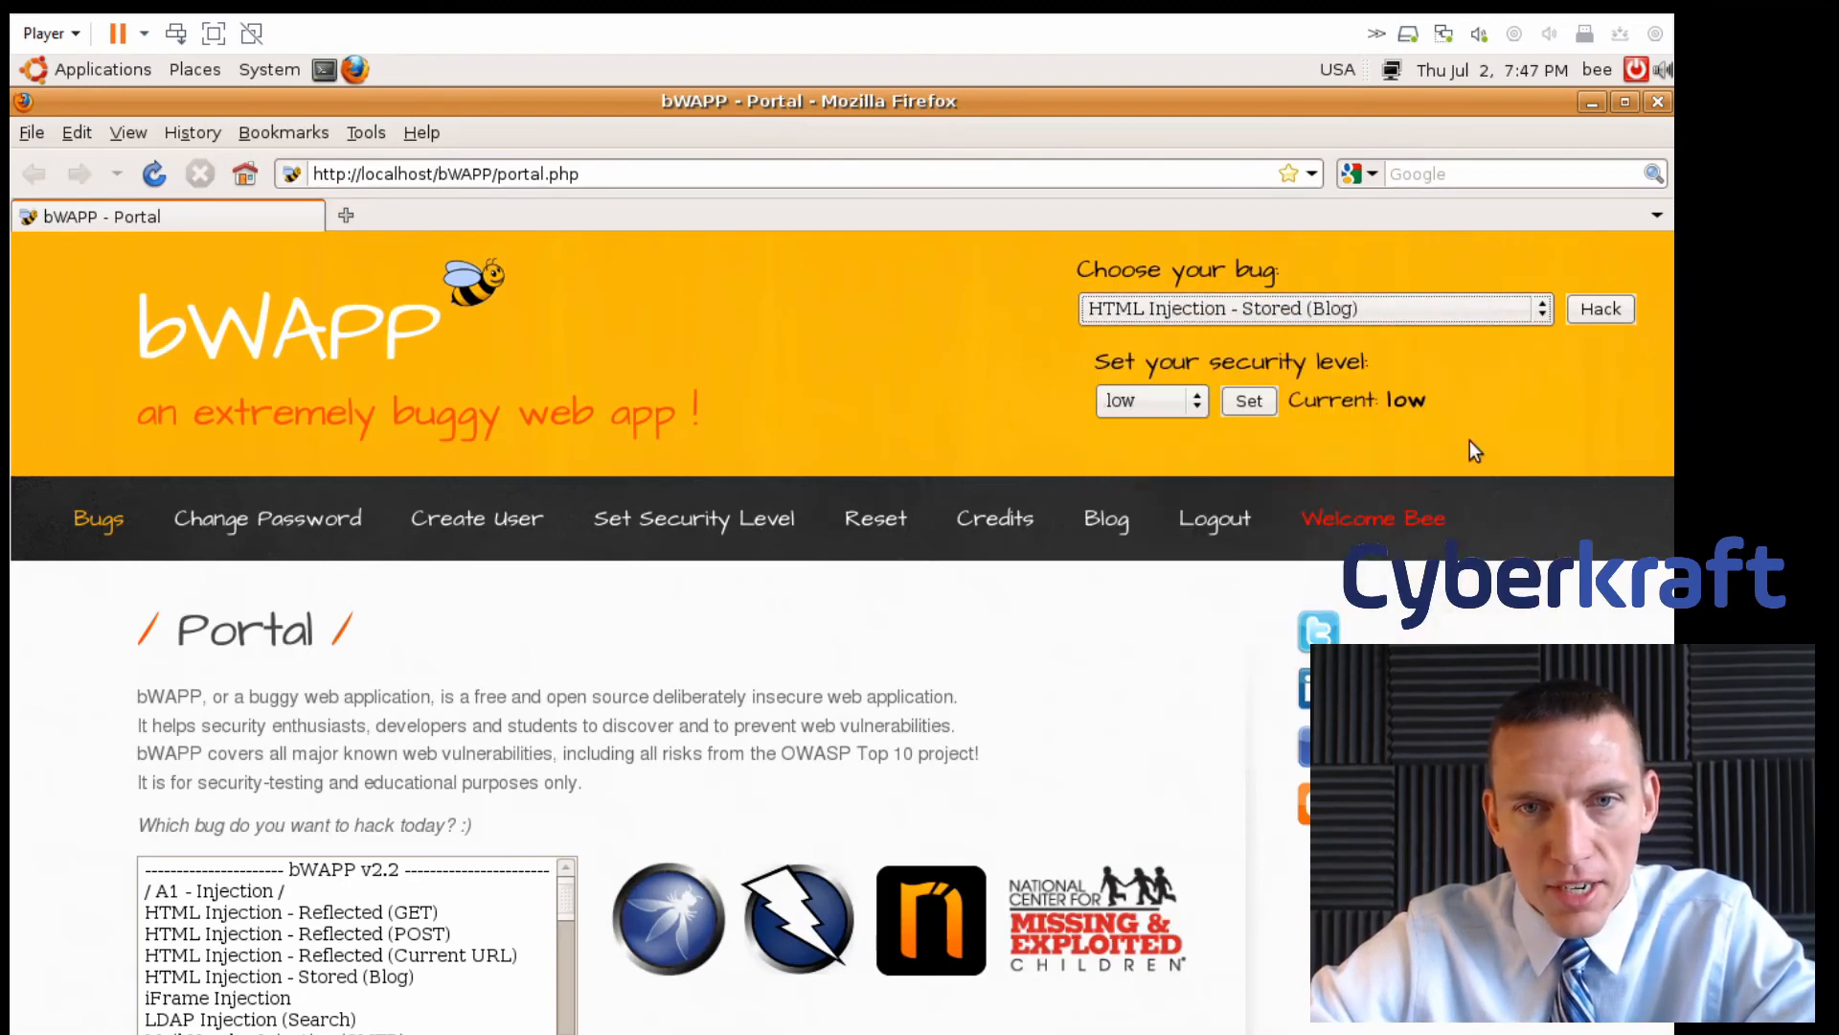
click(1613, 314)
Test the new keyboard layout with random letters in the blog entry box and erase them again
click(644, 699)
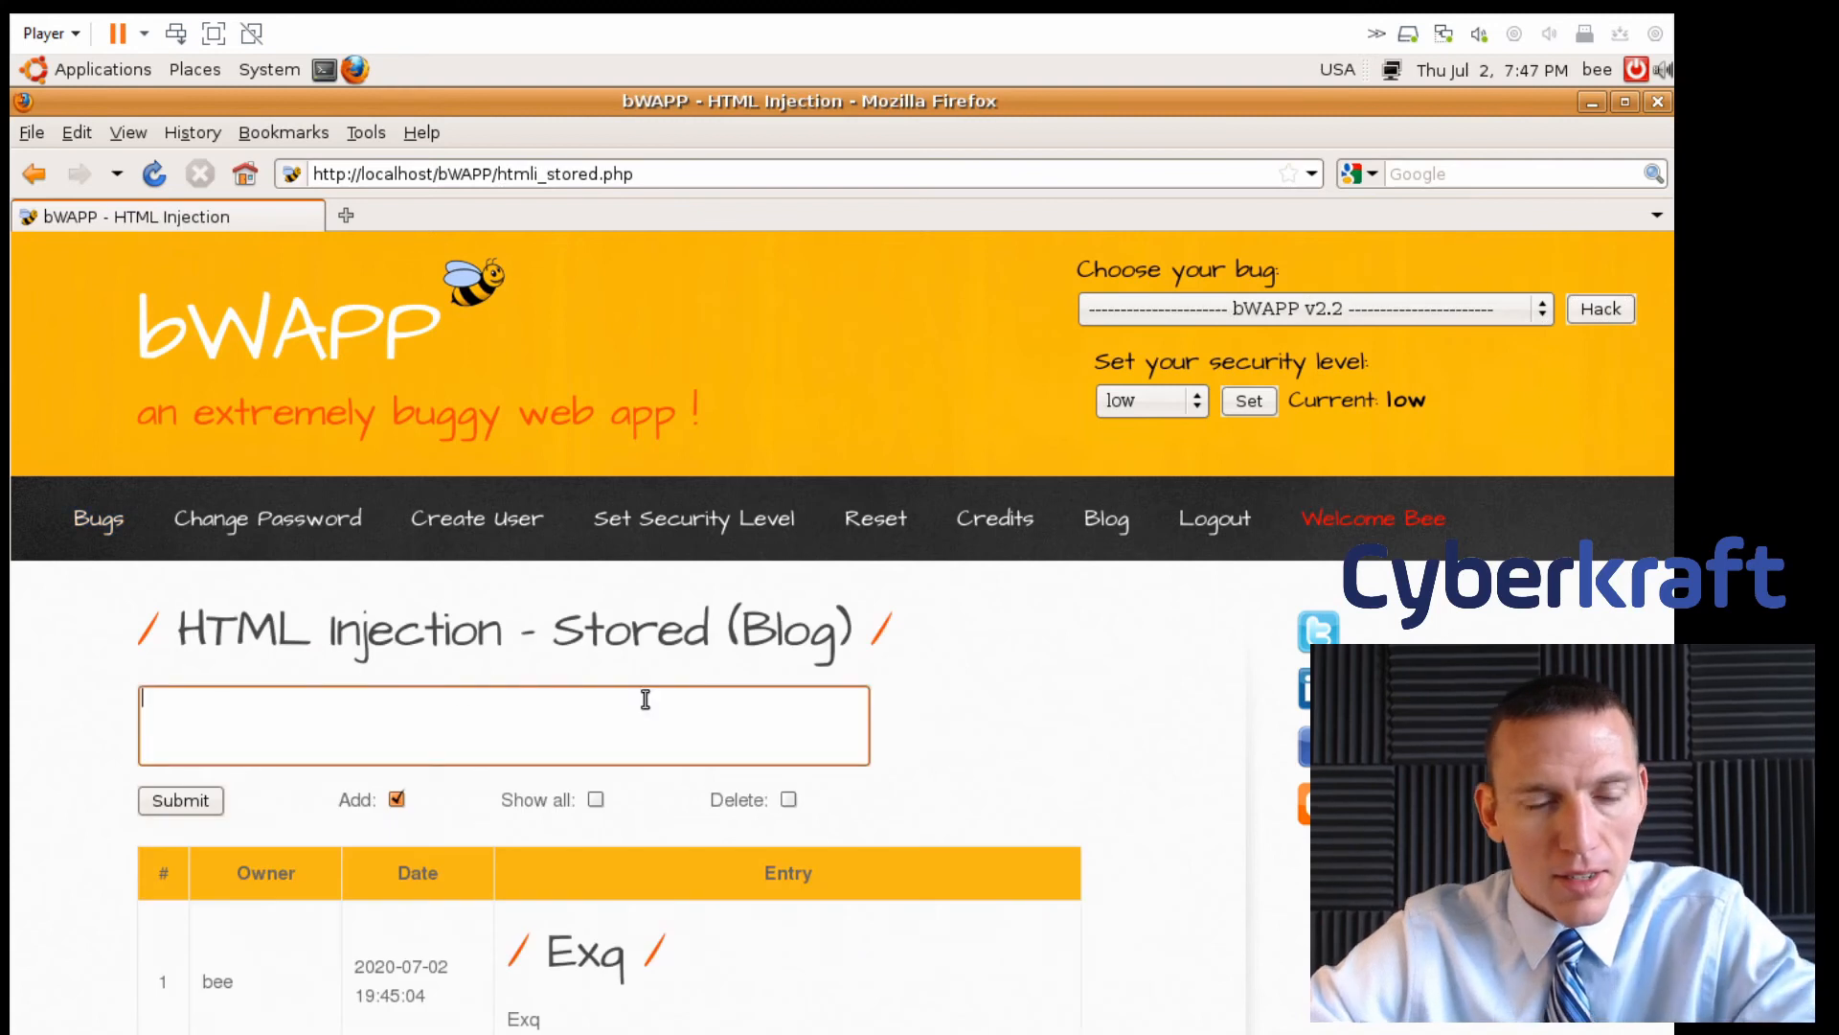
text(adfg)
text(hjkmkanskdjfn)
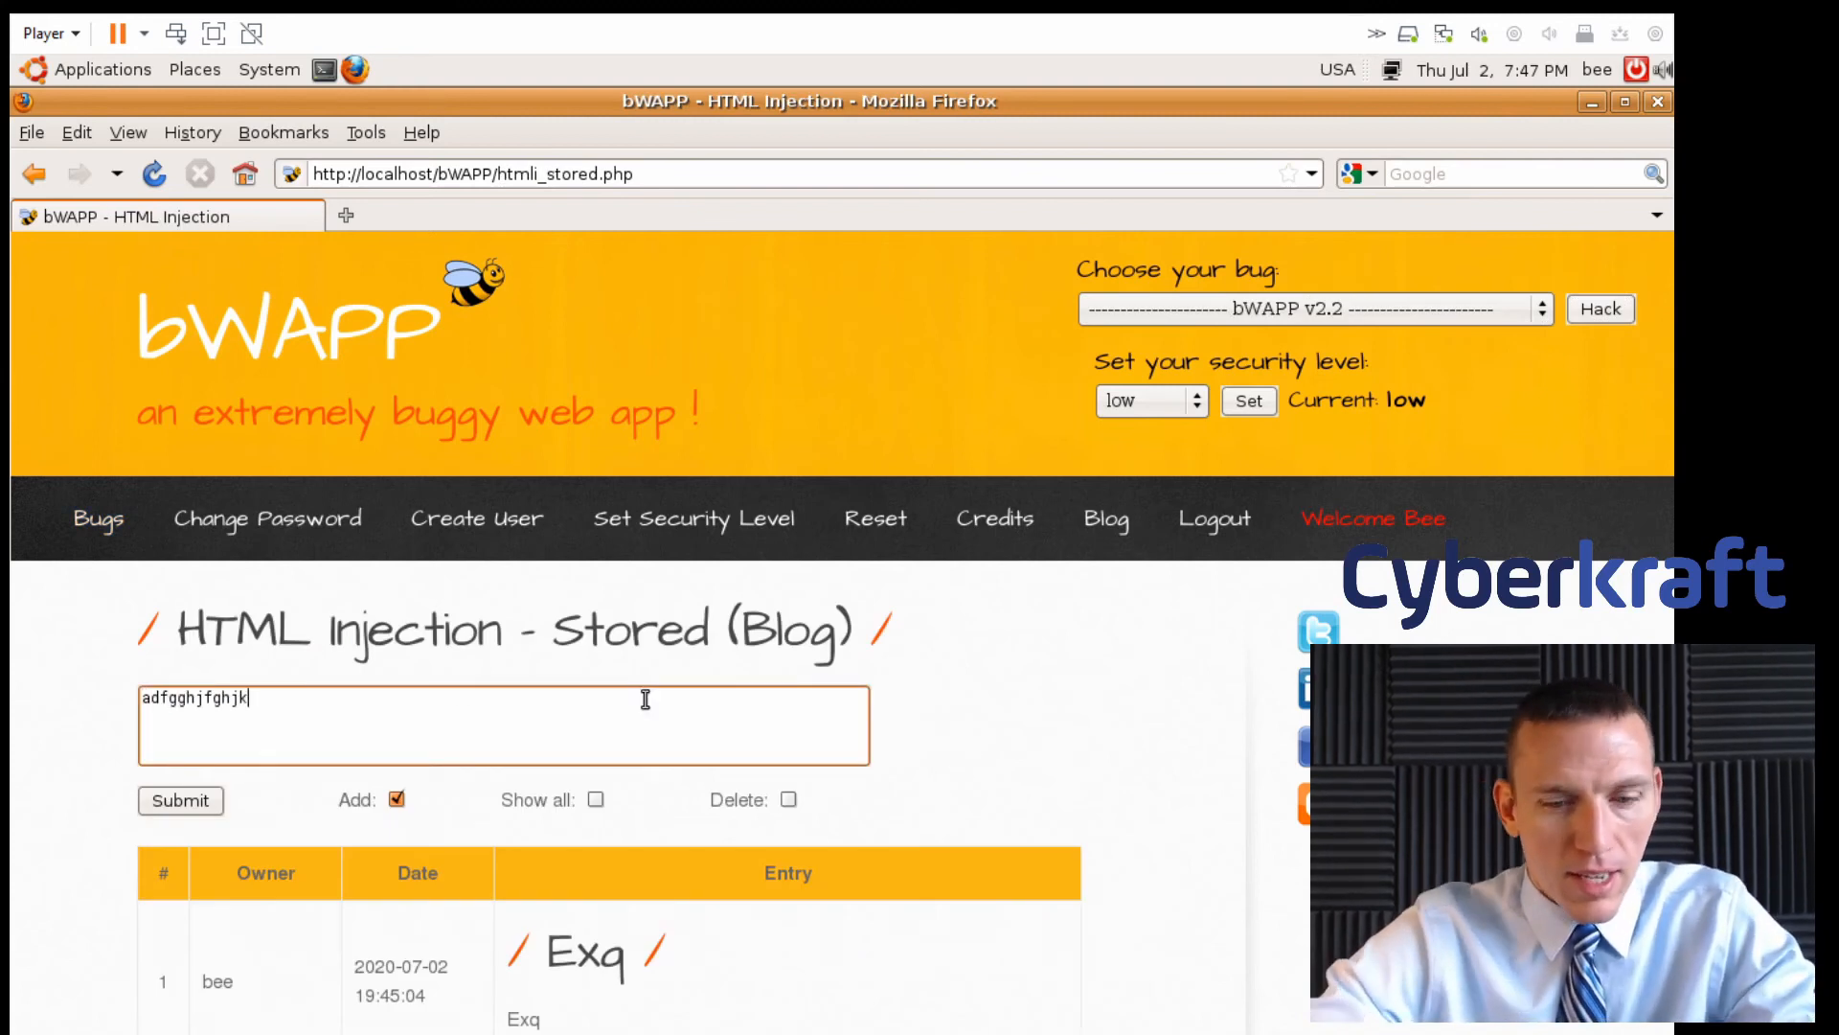
key(BackSpace)
key(BackSpace)
key(BackSpace)
key(BackSpace)
key(BackSpace)
key(BackSpace)
key(BackSpace)
key(BackSpace)
key(BackSpace)
key(BackSpace)
key(BackSpace)
key(BackSpace)
key(BackSpace)
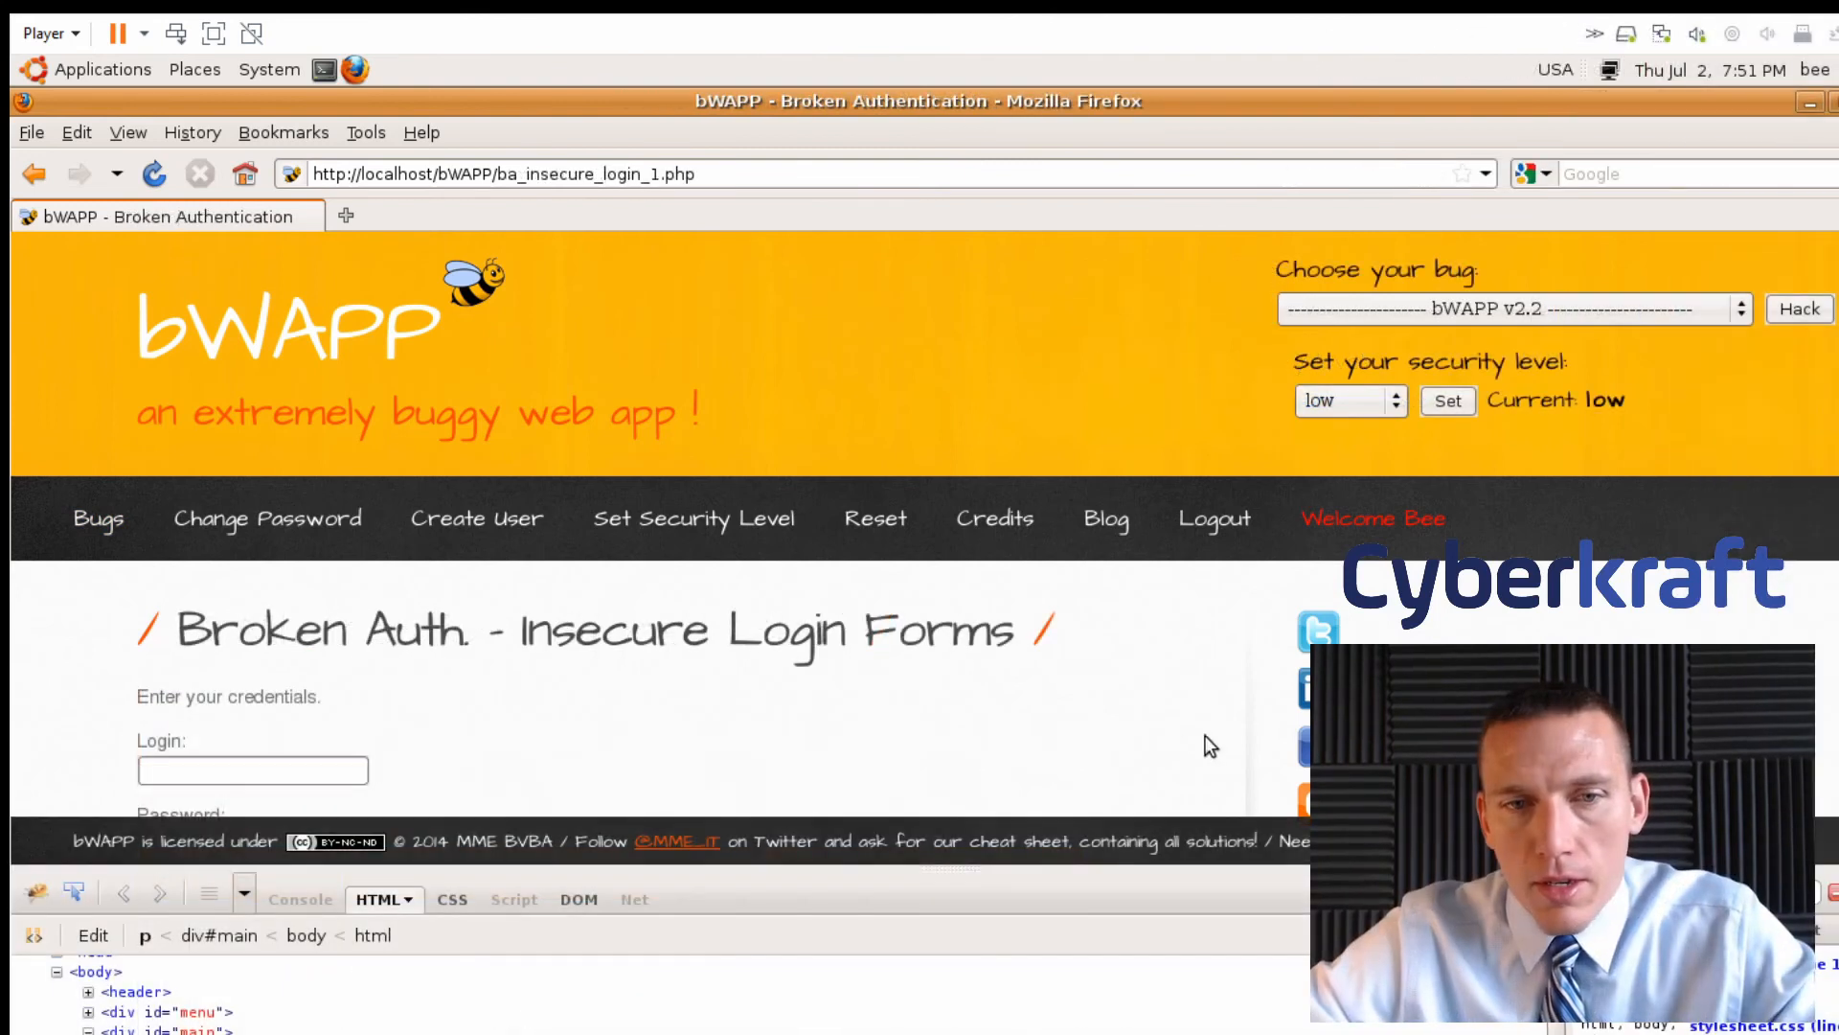
View the page information of the Insecure Login Forms page and close it again
right_click(1101, 738)
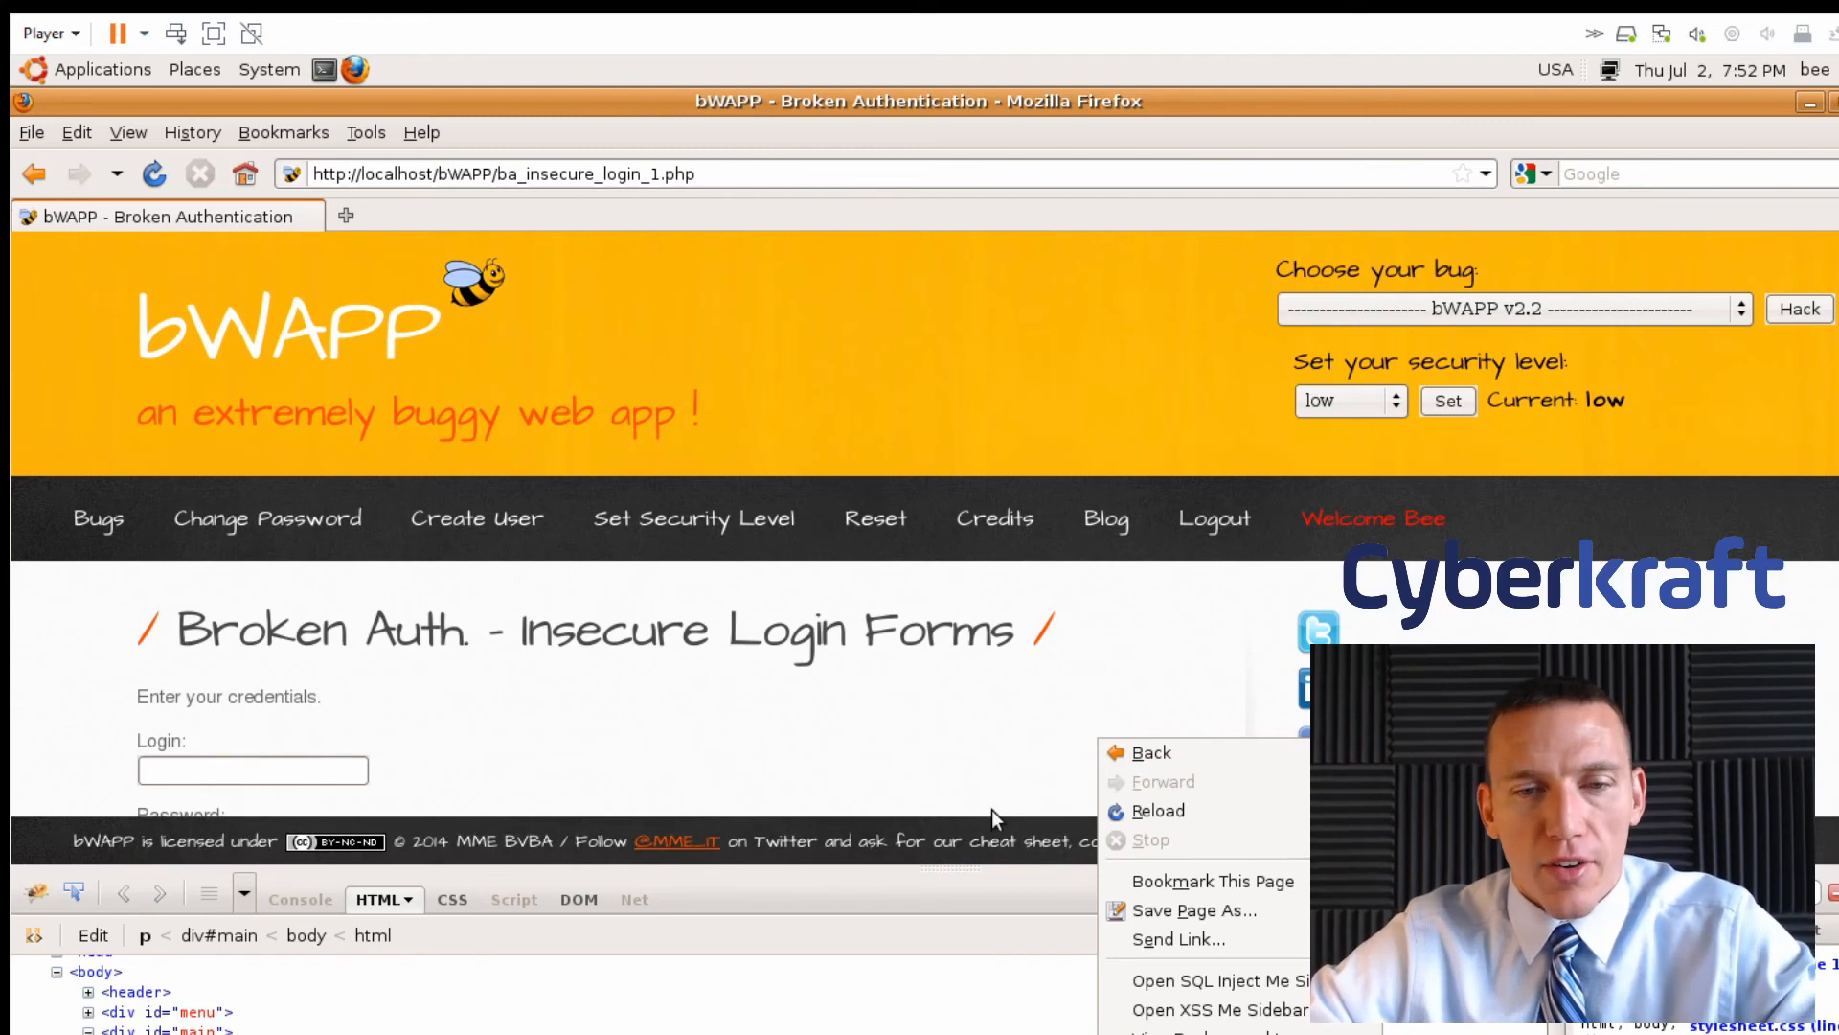
click(1181, 1034)
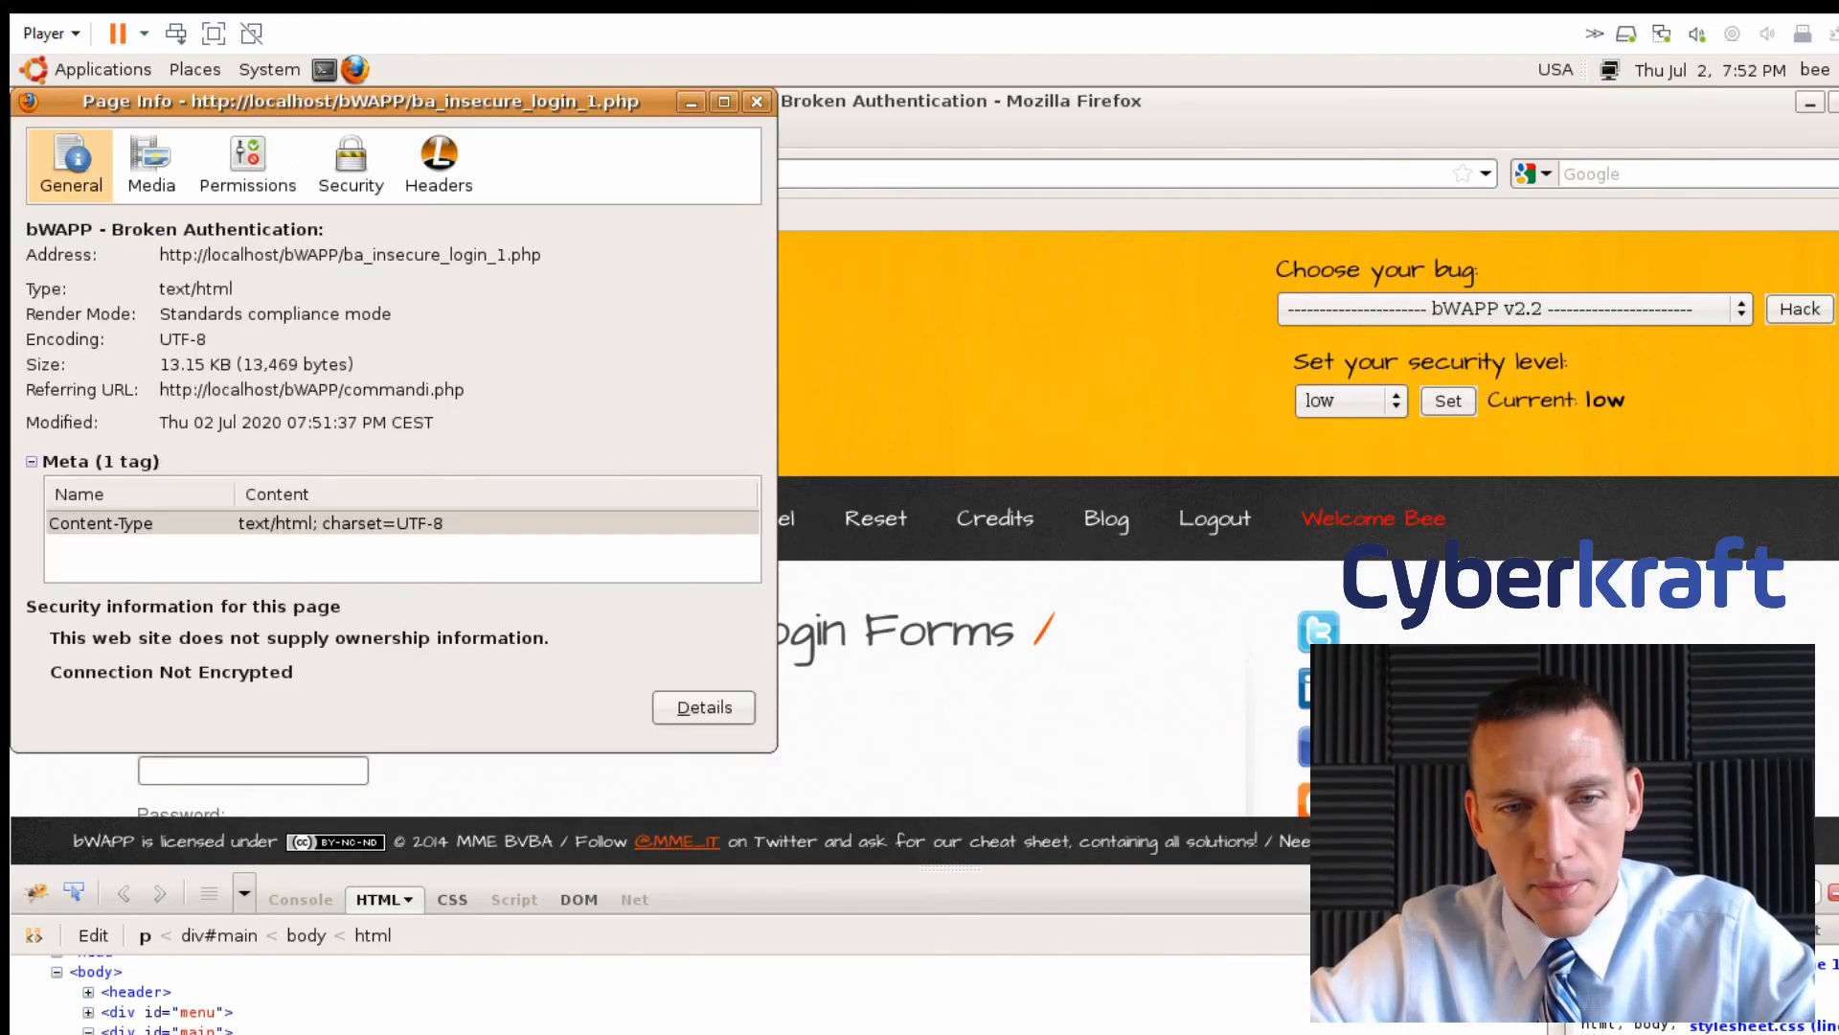
click(757, 101)
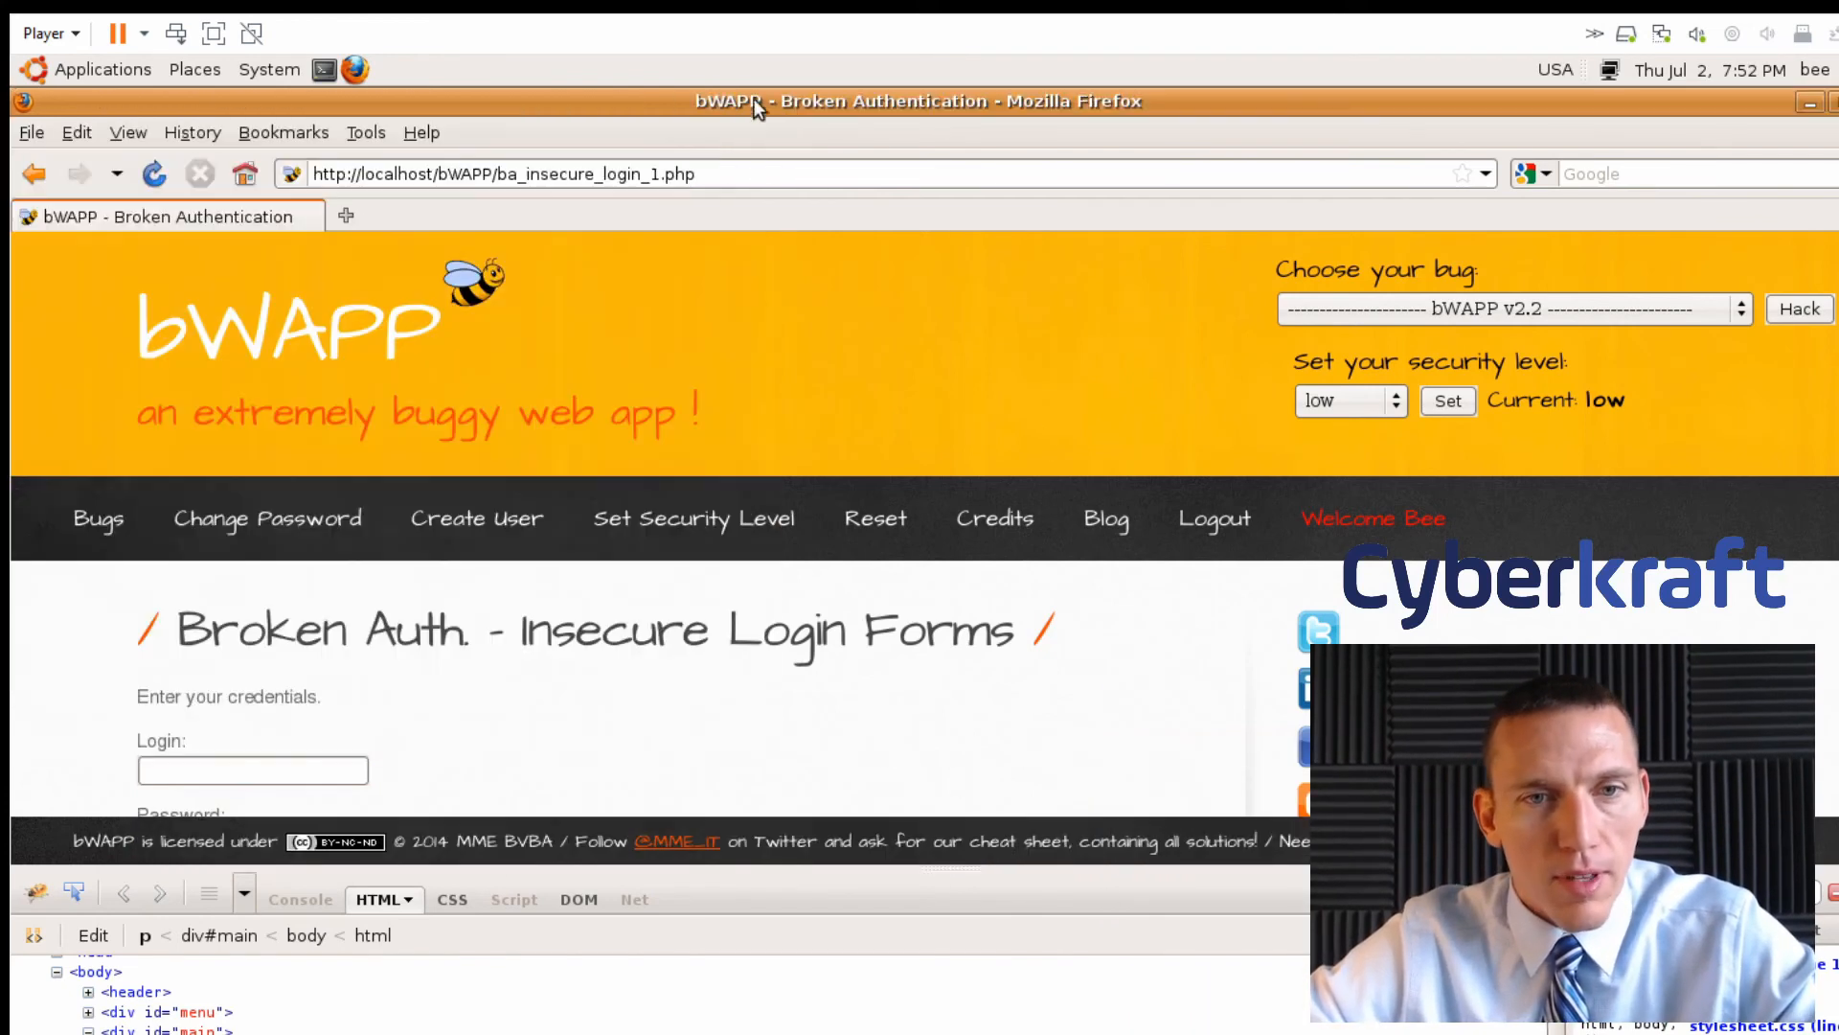
Open the element inspector on the Insecure Login Forms page and close it again
right_click(1000, 769)
click(999, 973)
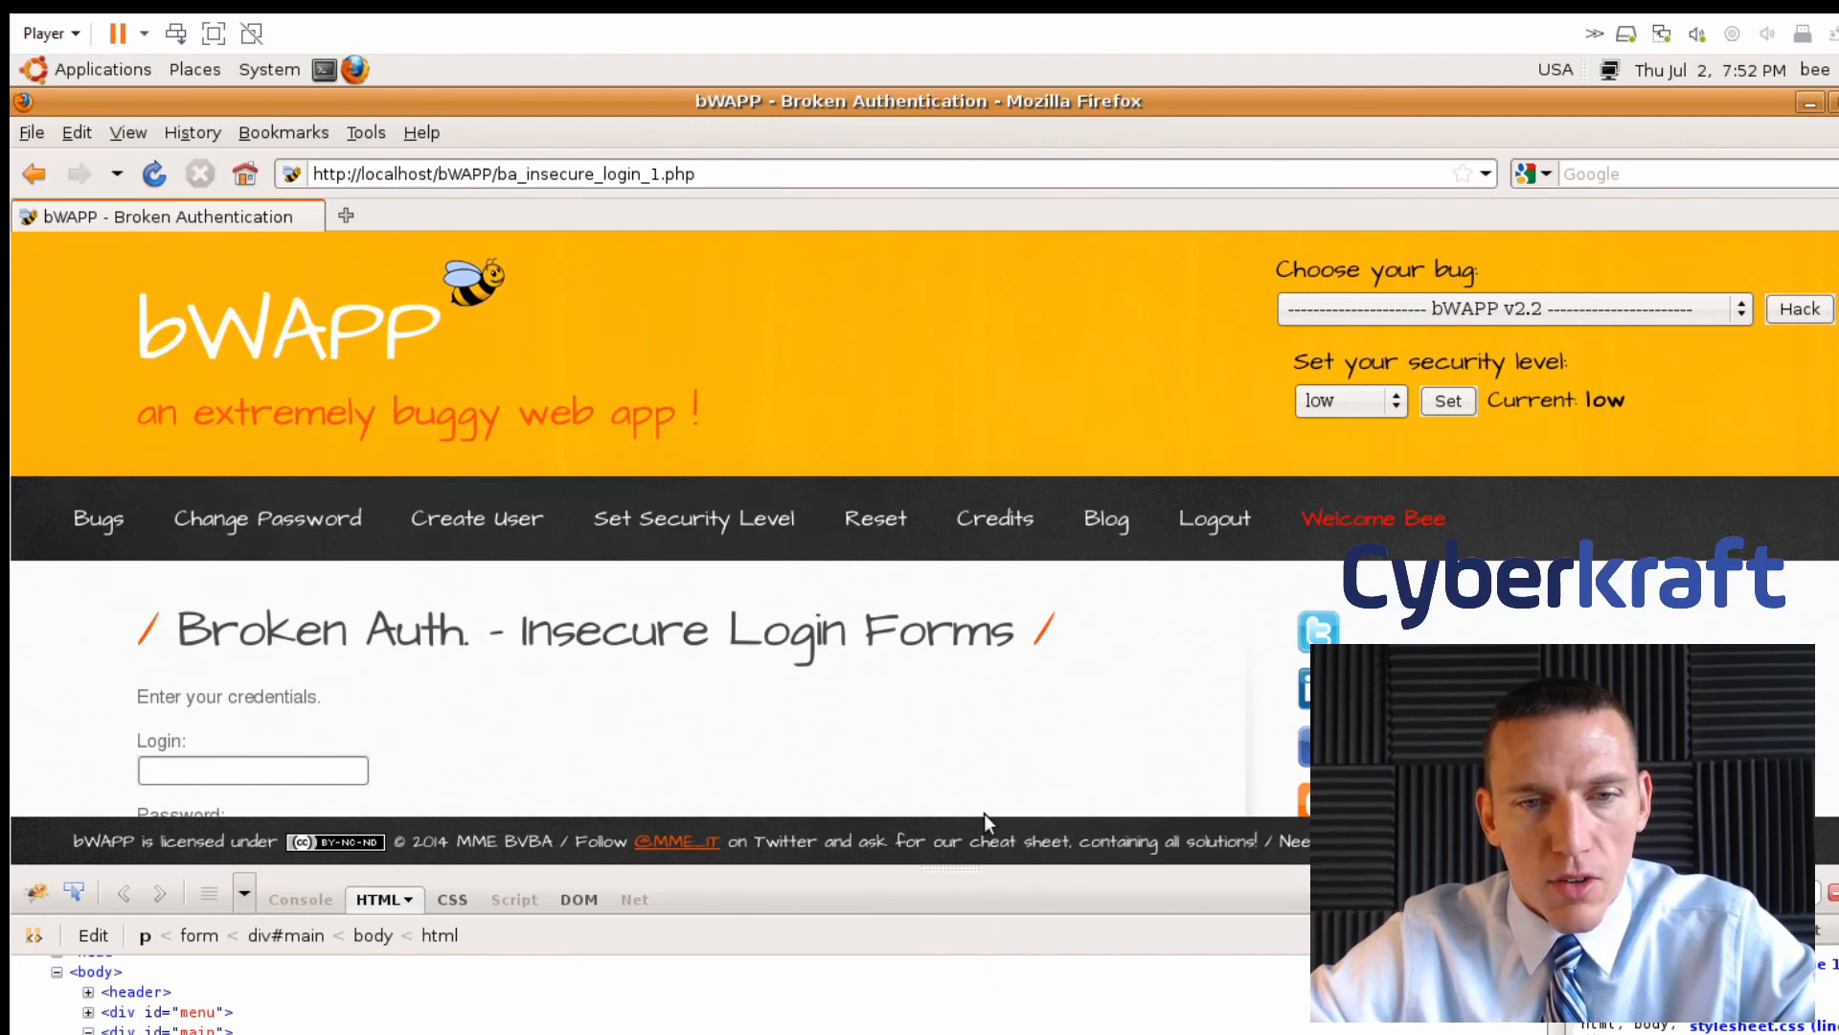
click(1832, 895)
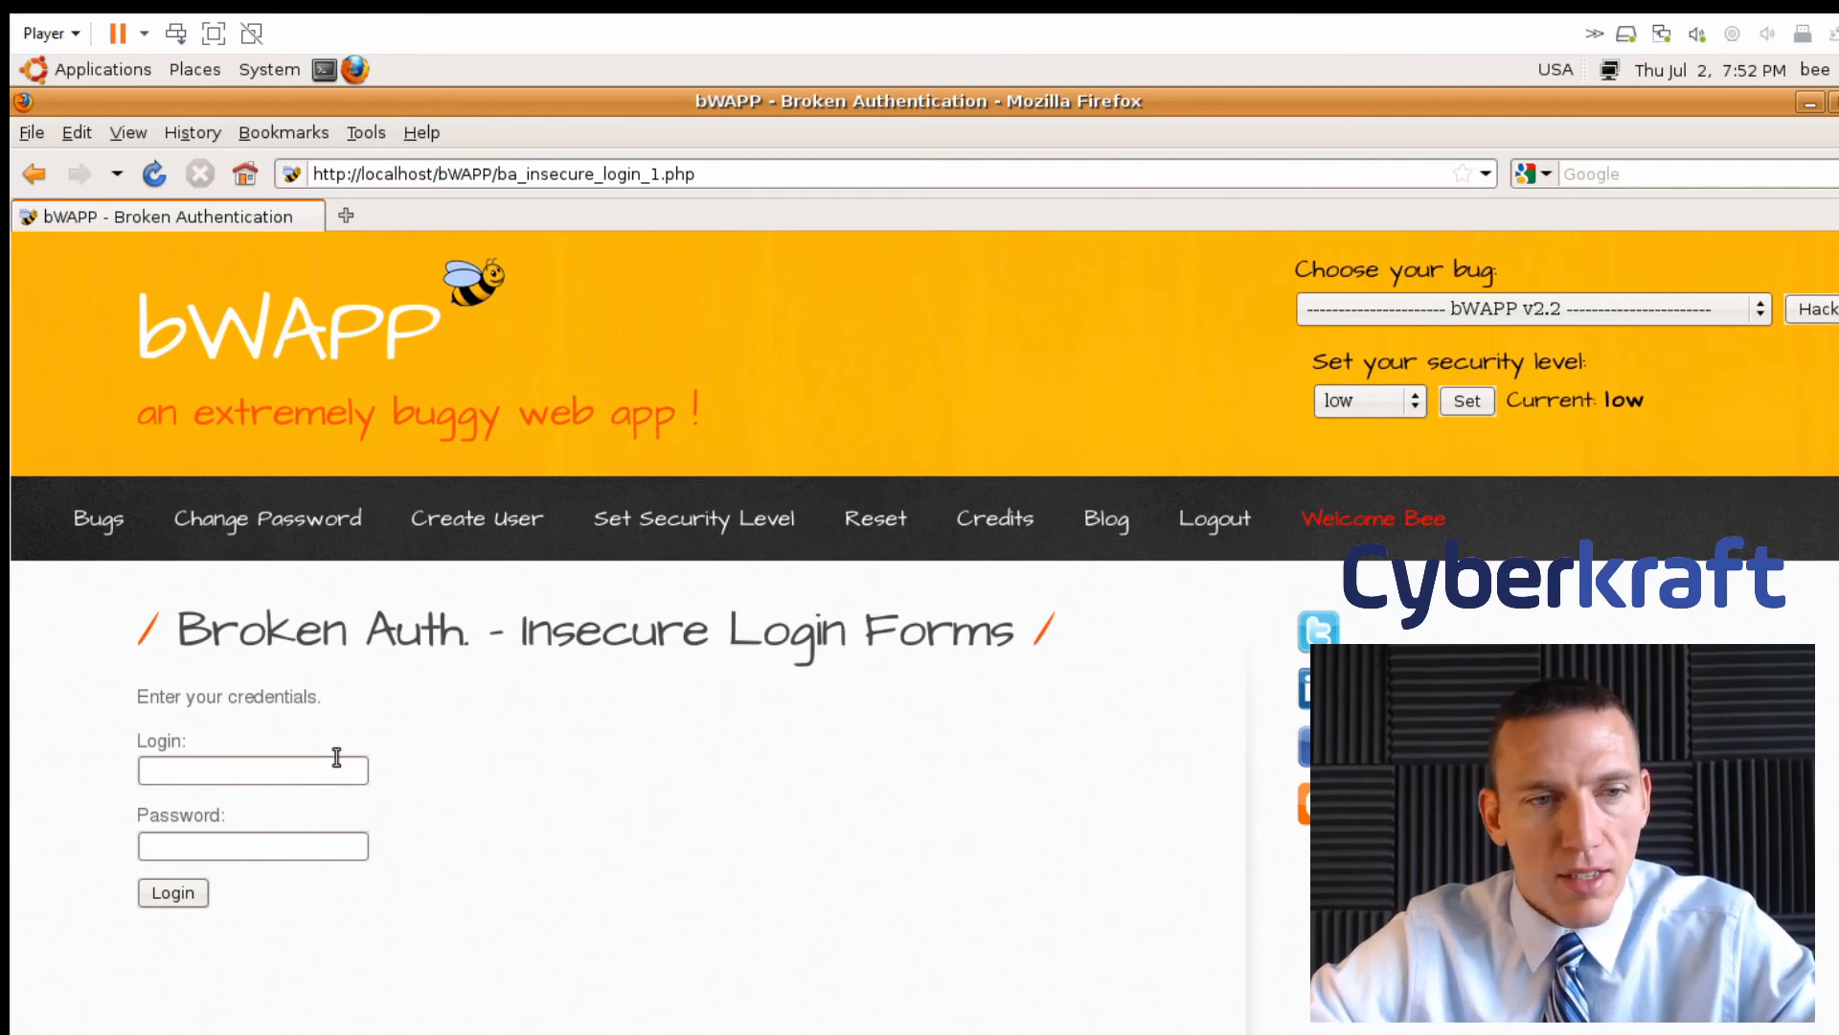
click(267, 782)
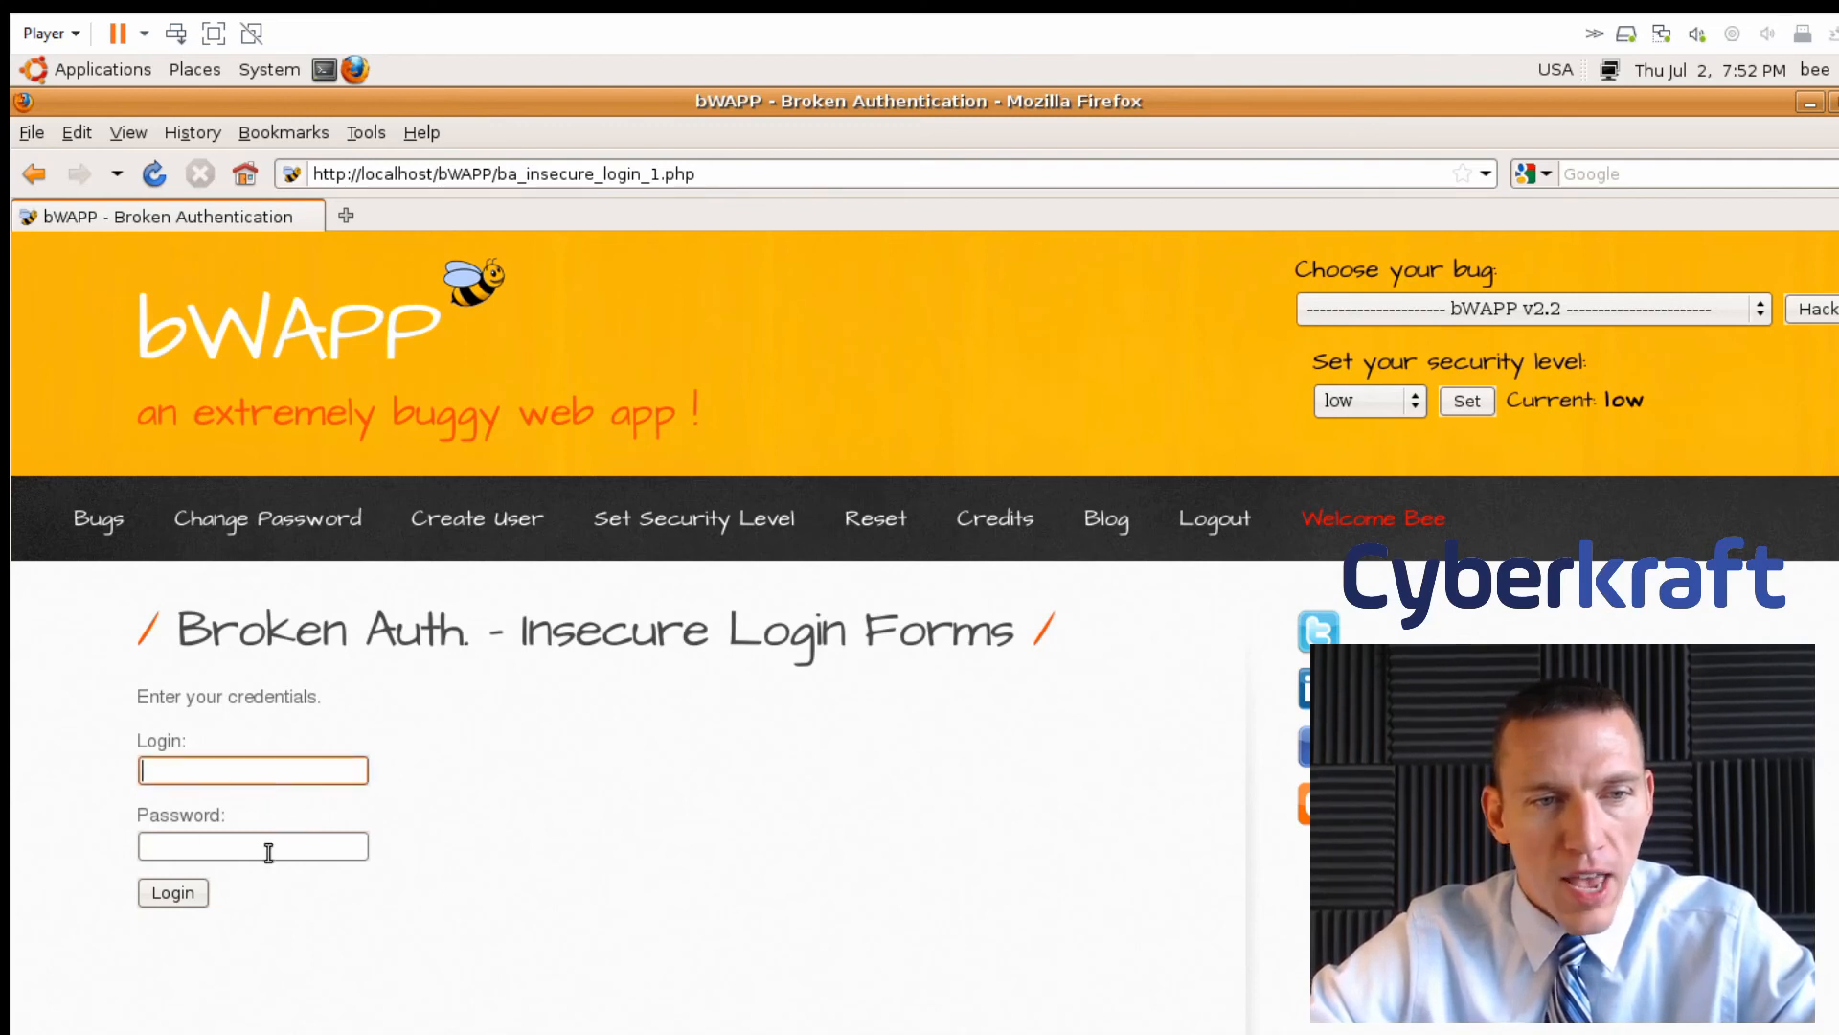
click(267, 854)
click(813, 794)
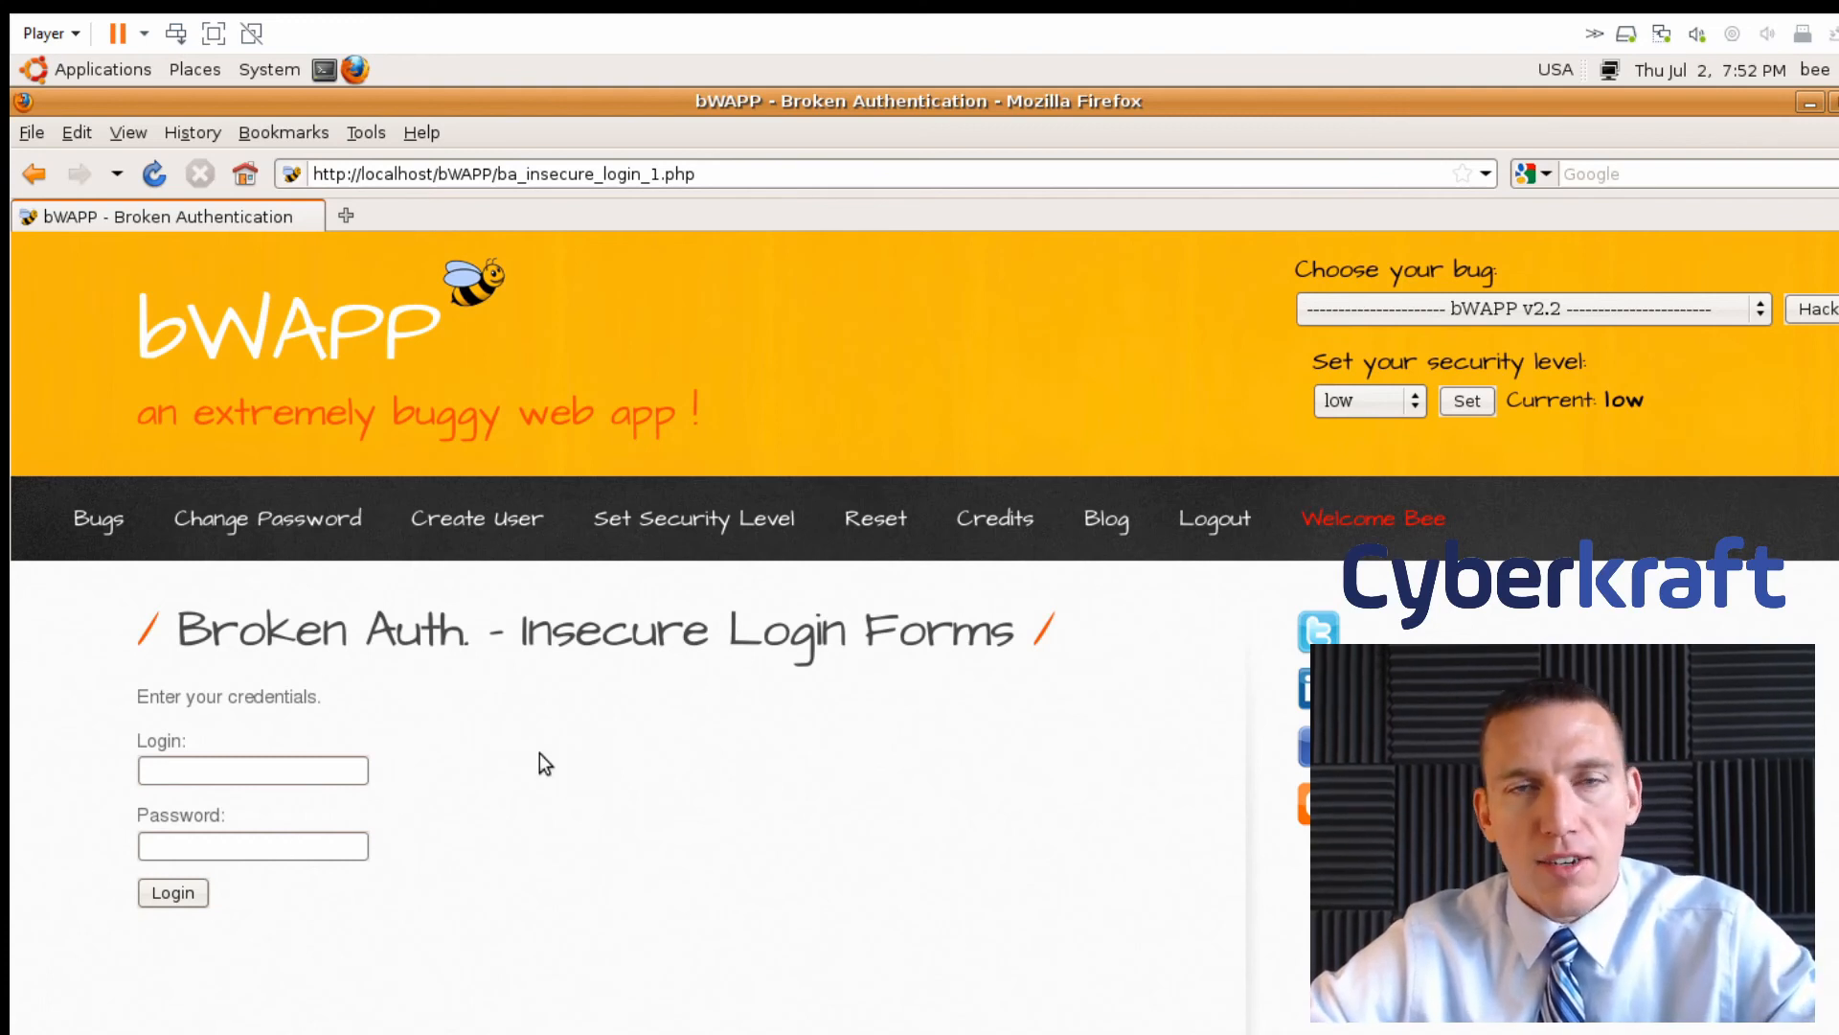
Inspect the login form's HTML and examine the code of its login and password fields
right_click(644, 745)
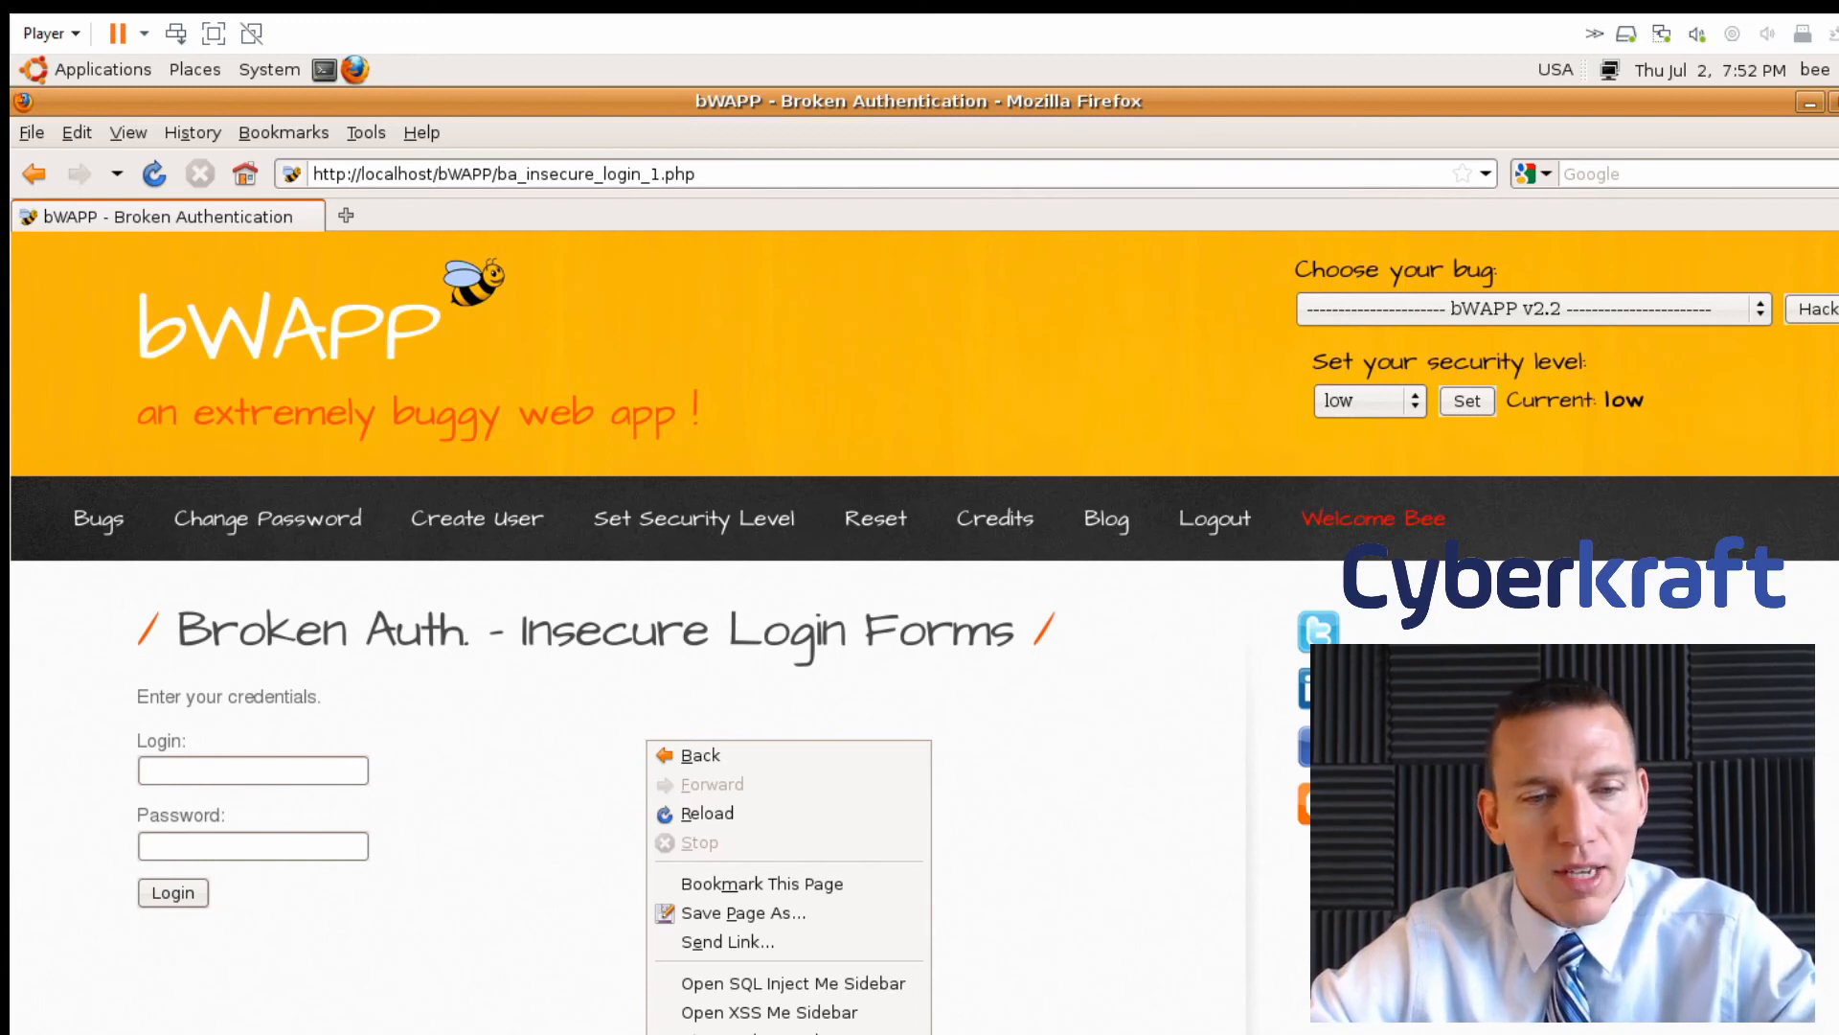
click(737, 1033)
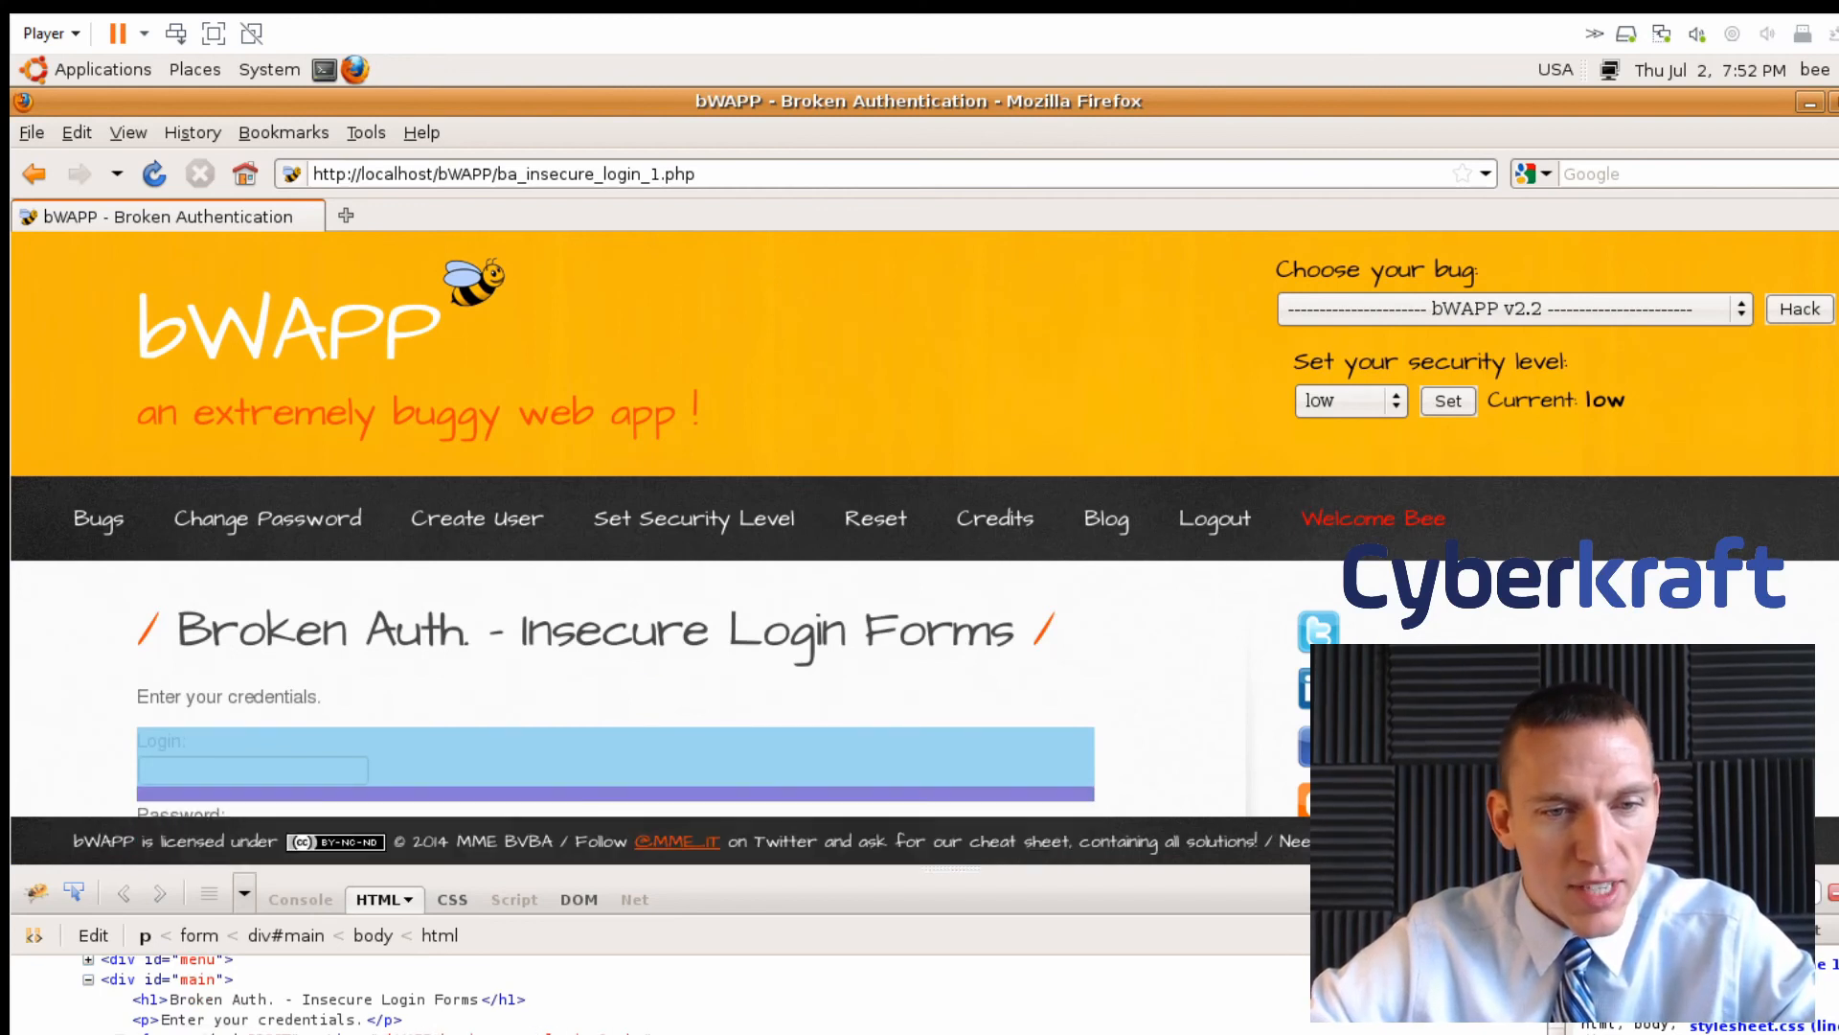
scroll(508, 1031, down, 1)
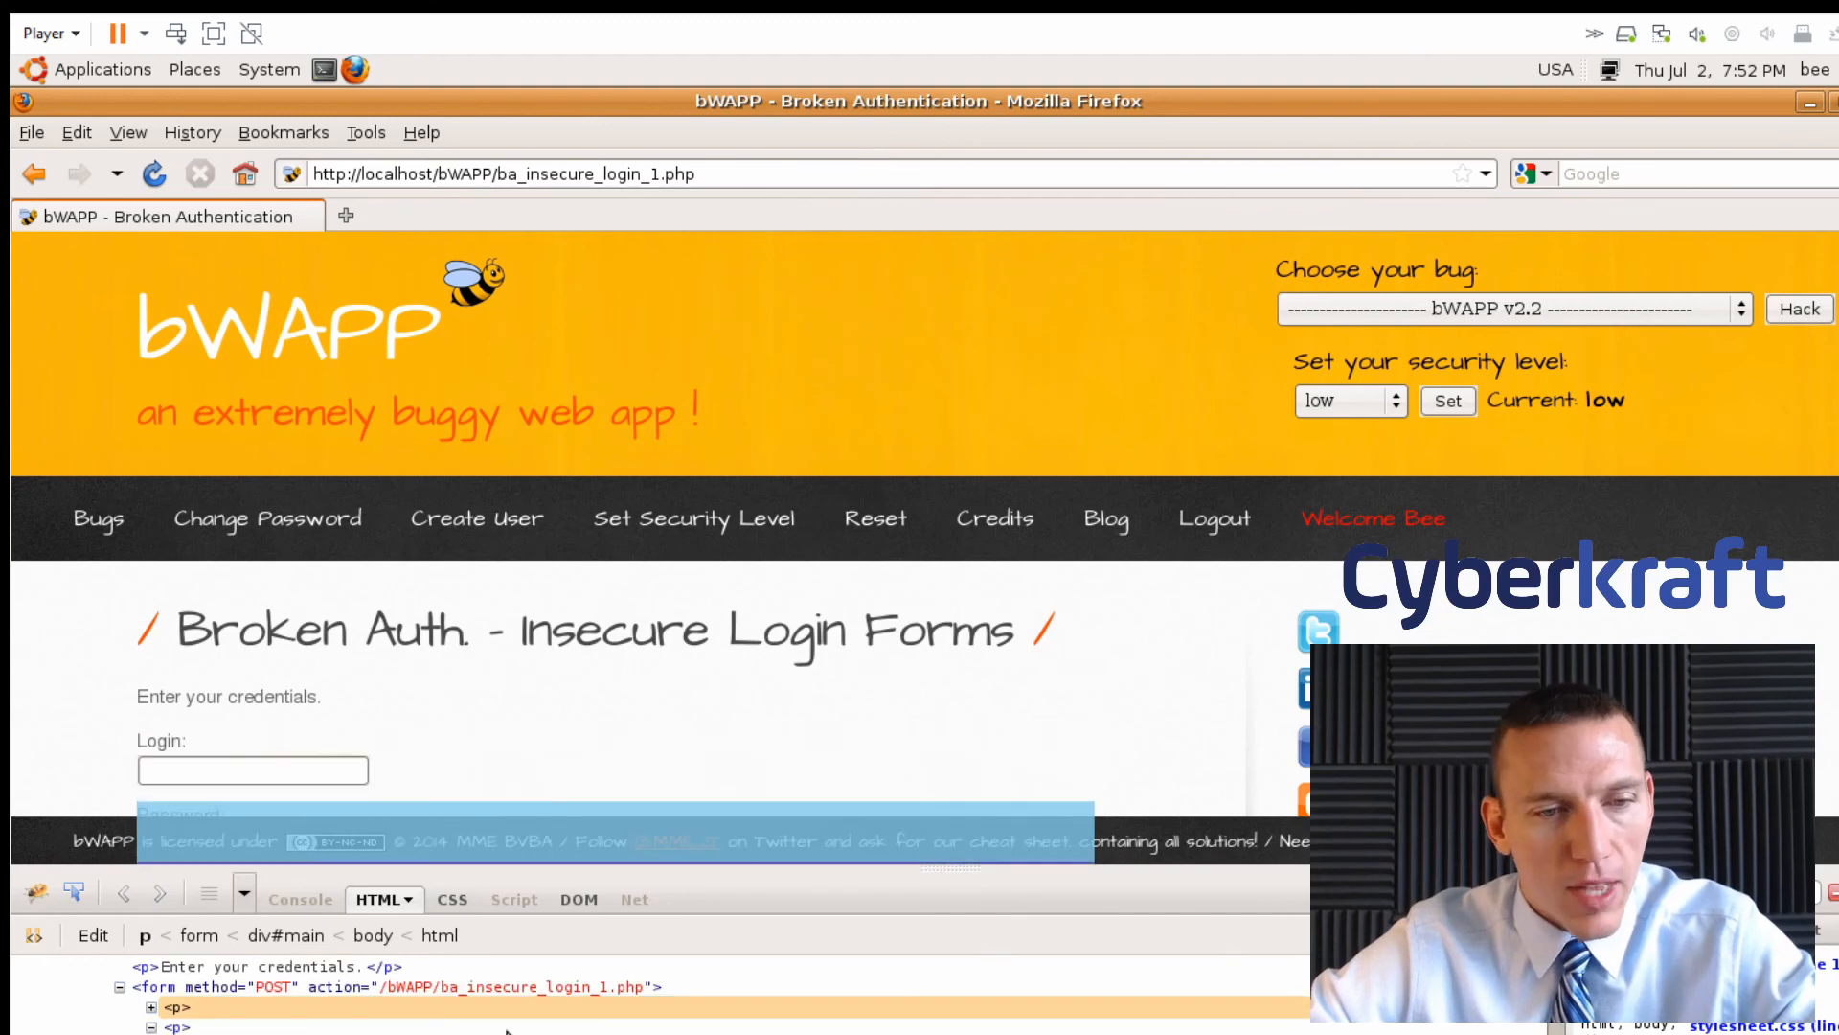
scroll(374, 1025, down, 1)
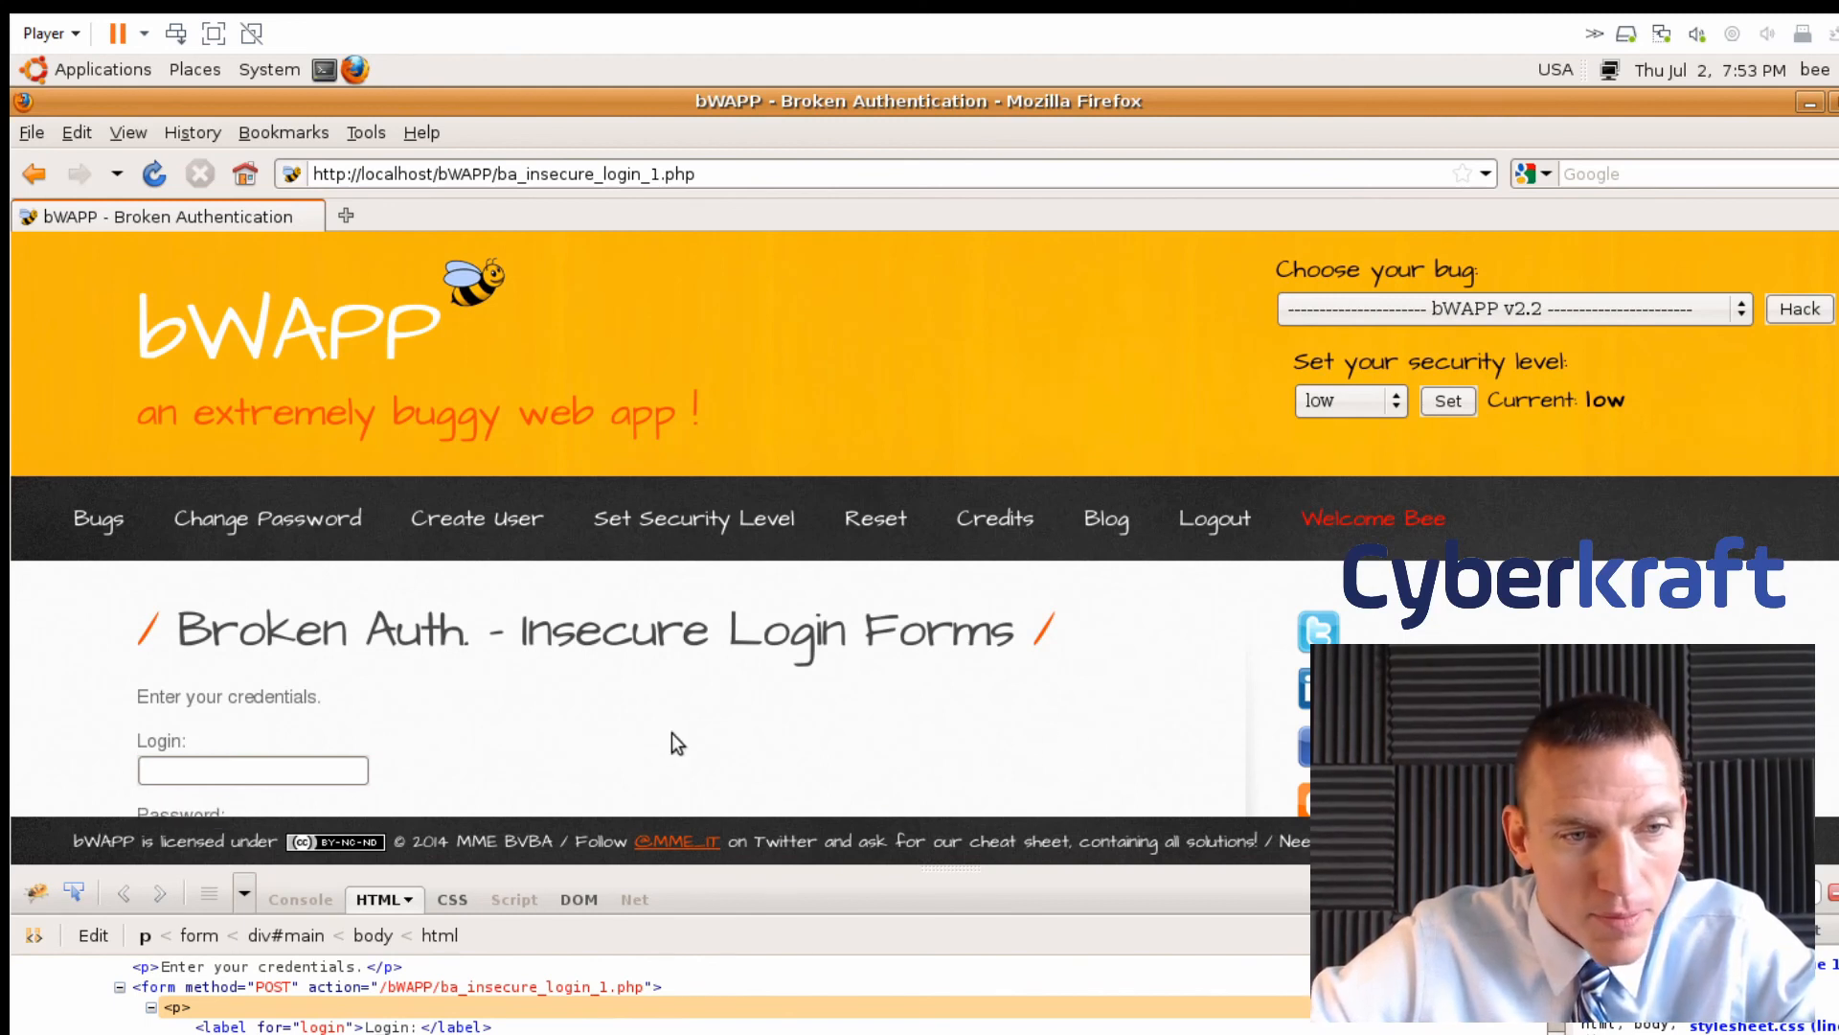
Try to log in with the login name tonystark and the account password in the form's password field
scroll(671, 728, down, 3)
click(276, 549)
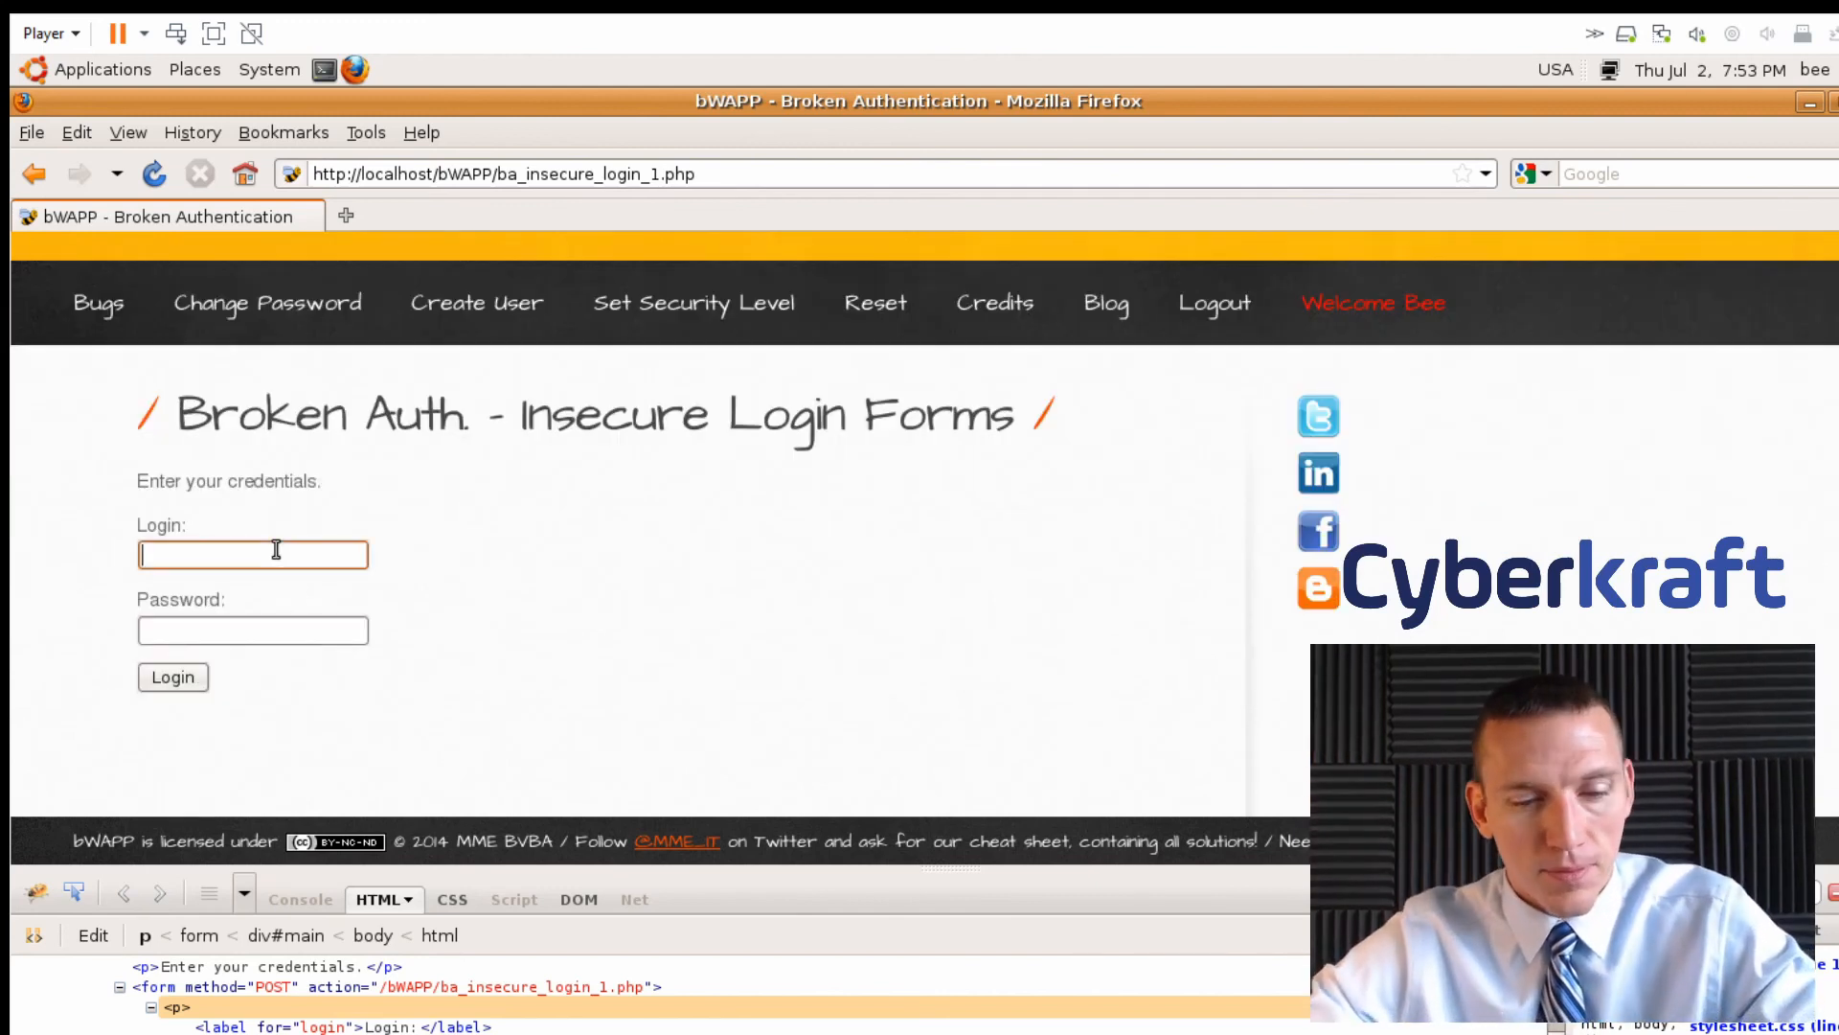
text(tonystark)
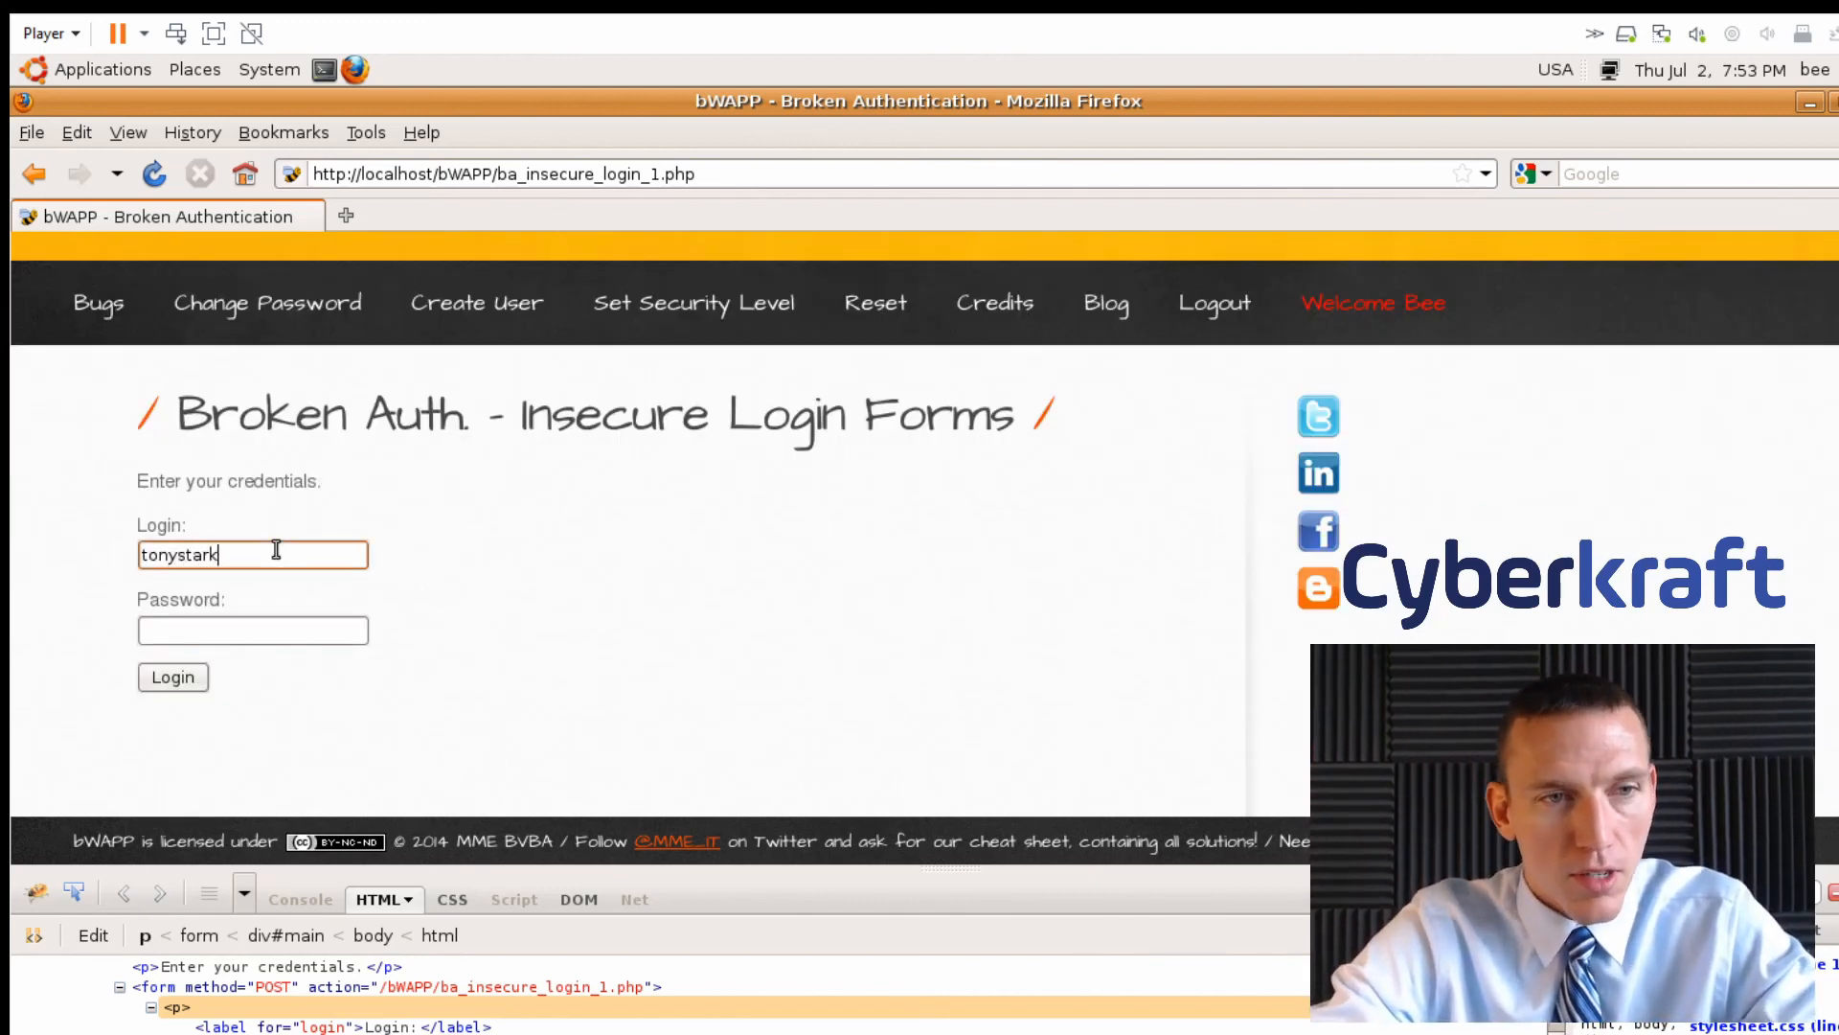
key(Tab)
text(I am)
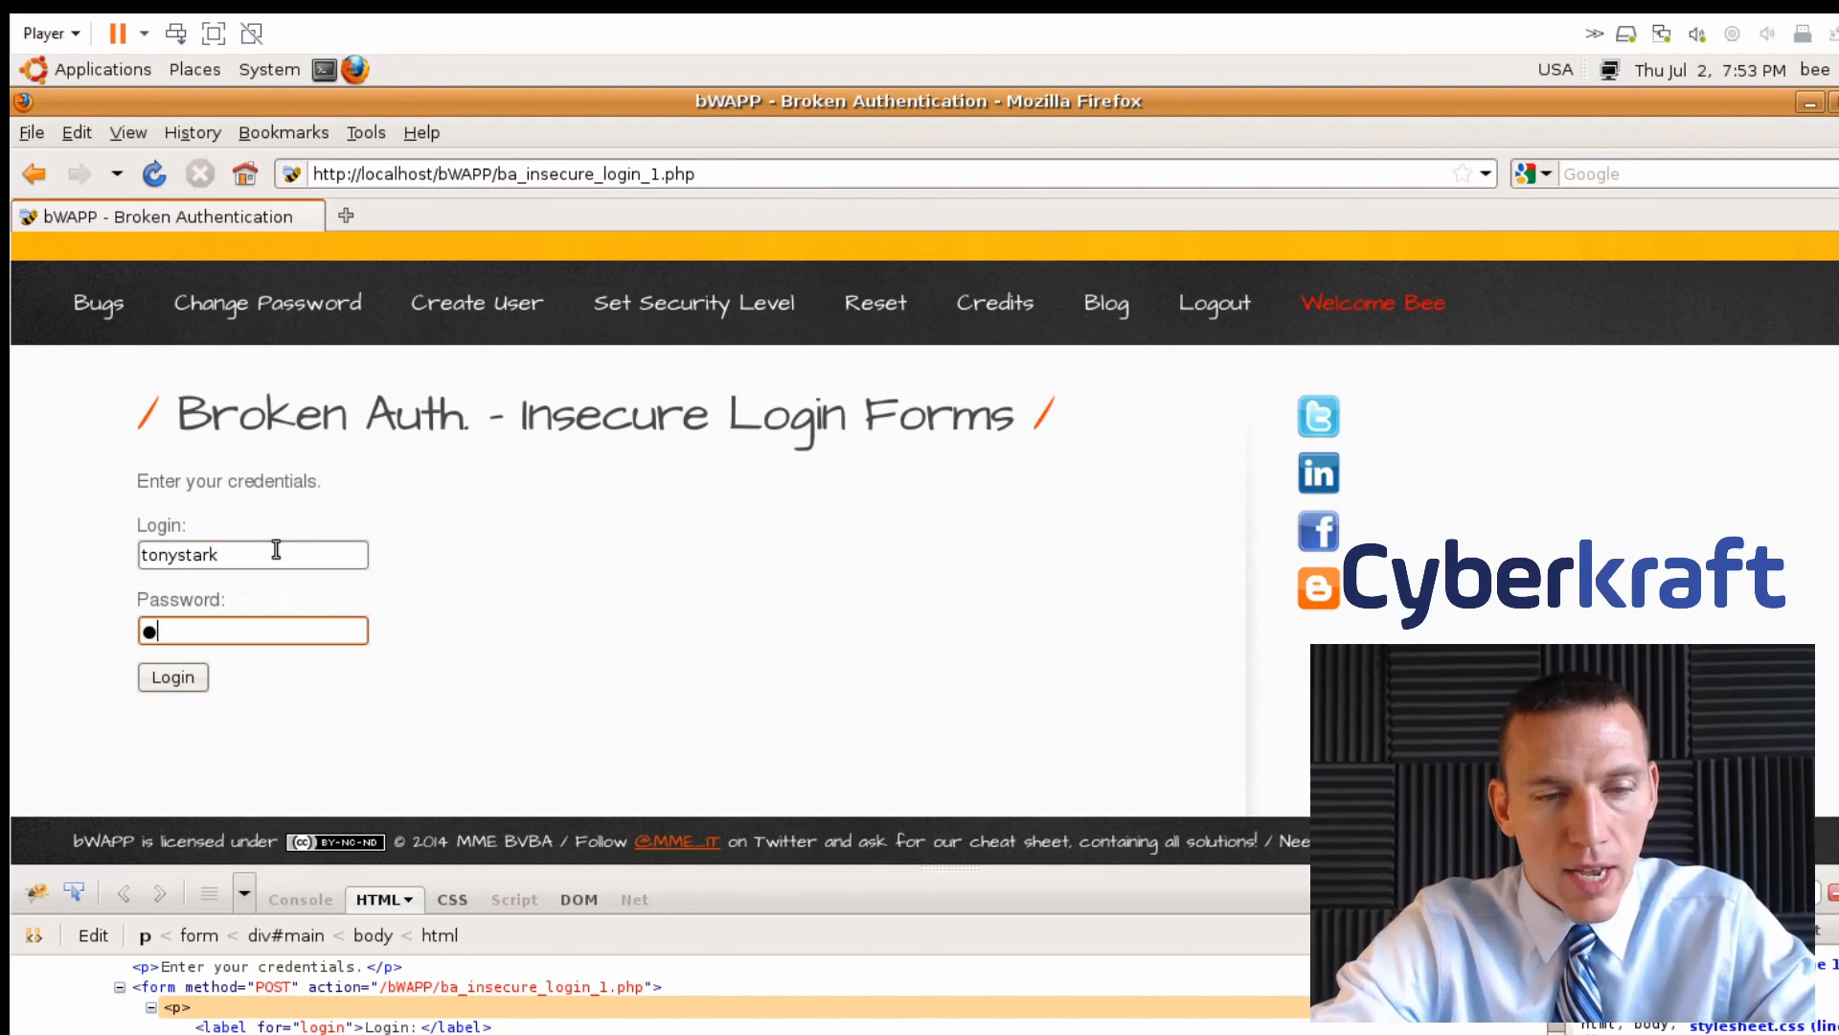
text( Iron)
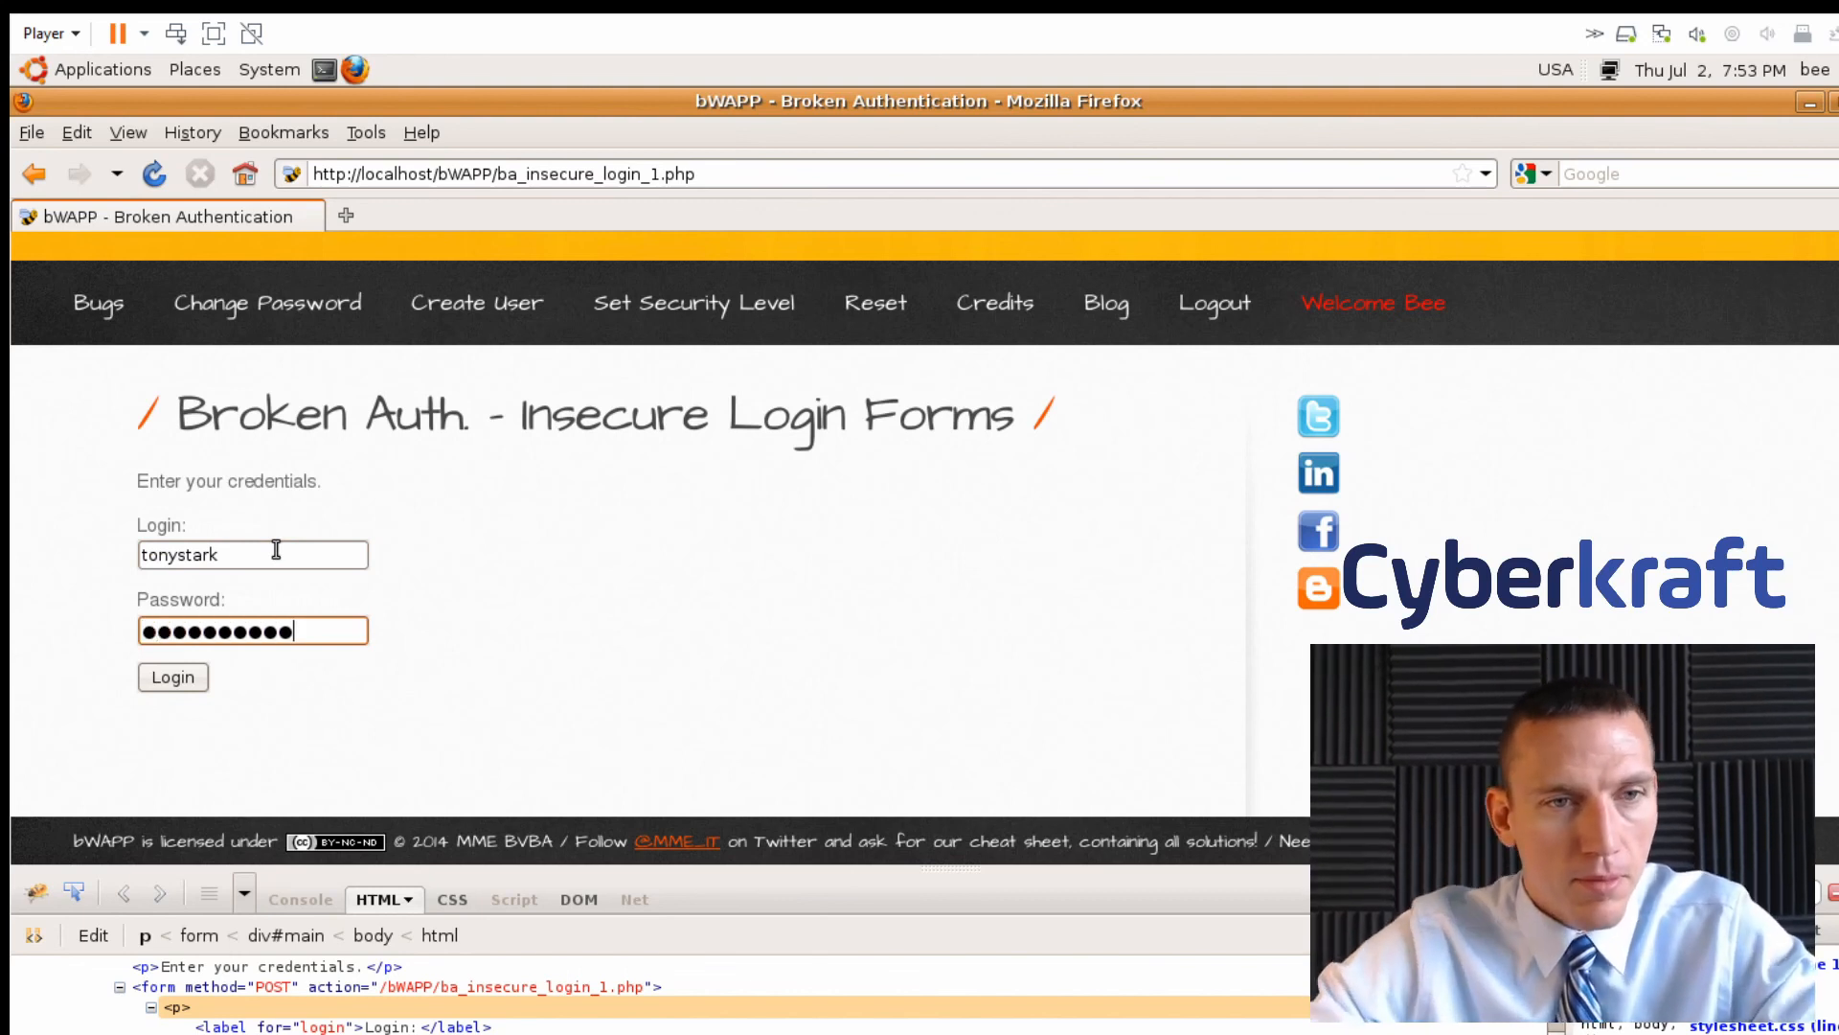
click(161, 678)
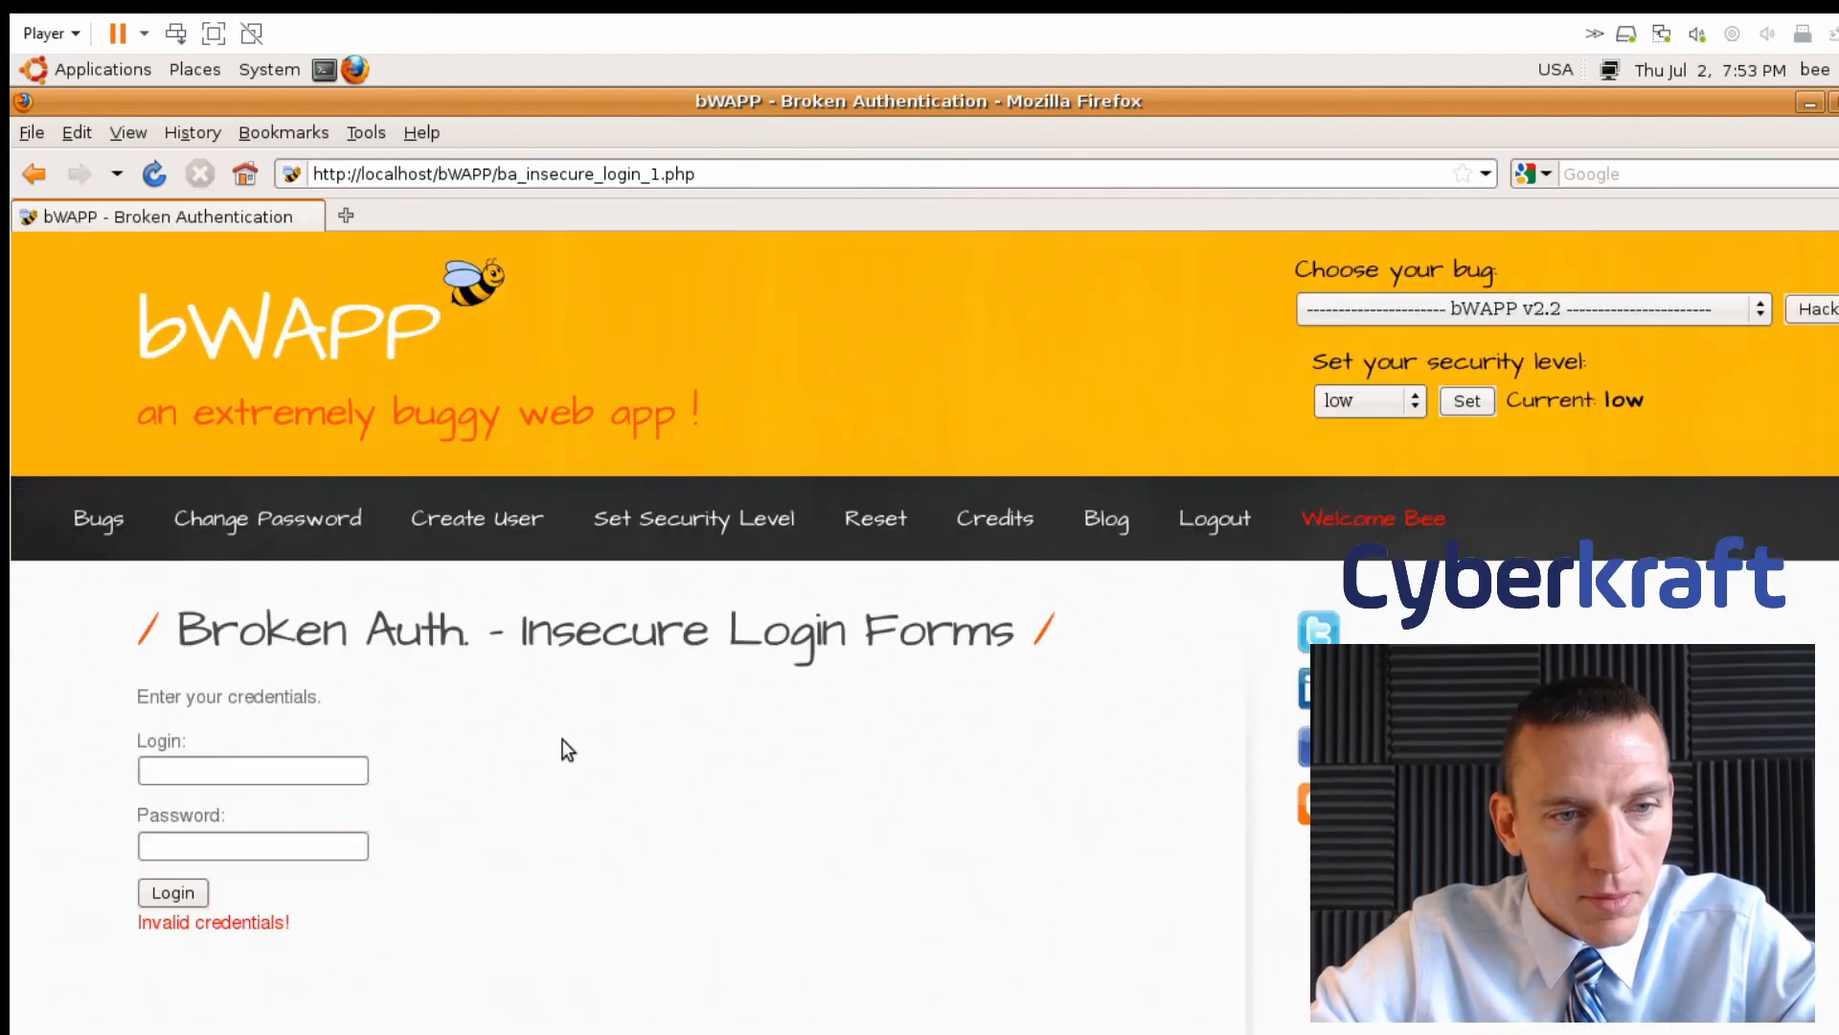
Inspect the login form's HTML again and log in as tonystark with the account password
right_click(757, 824)
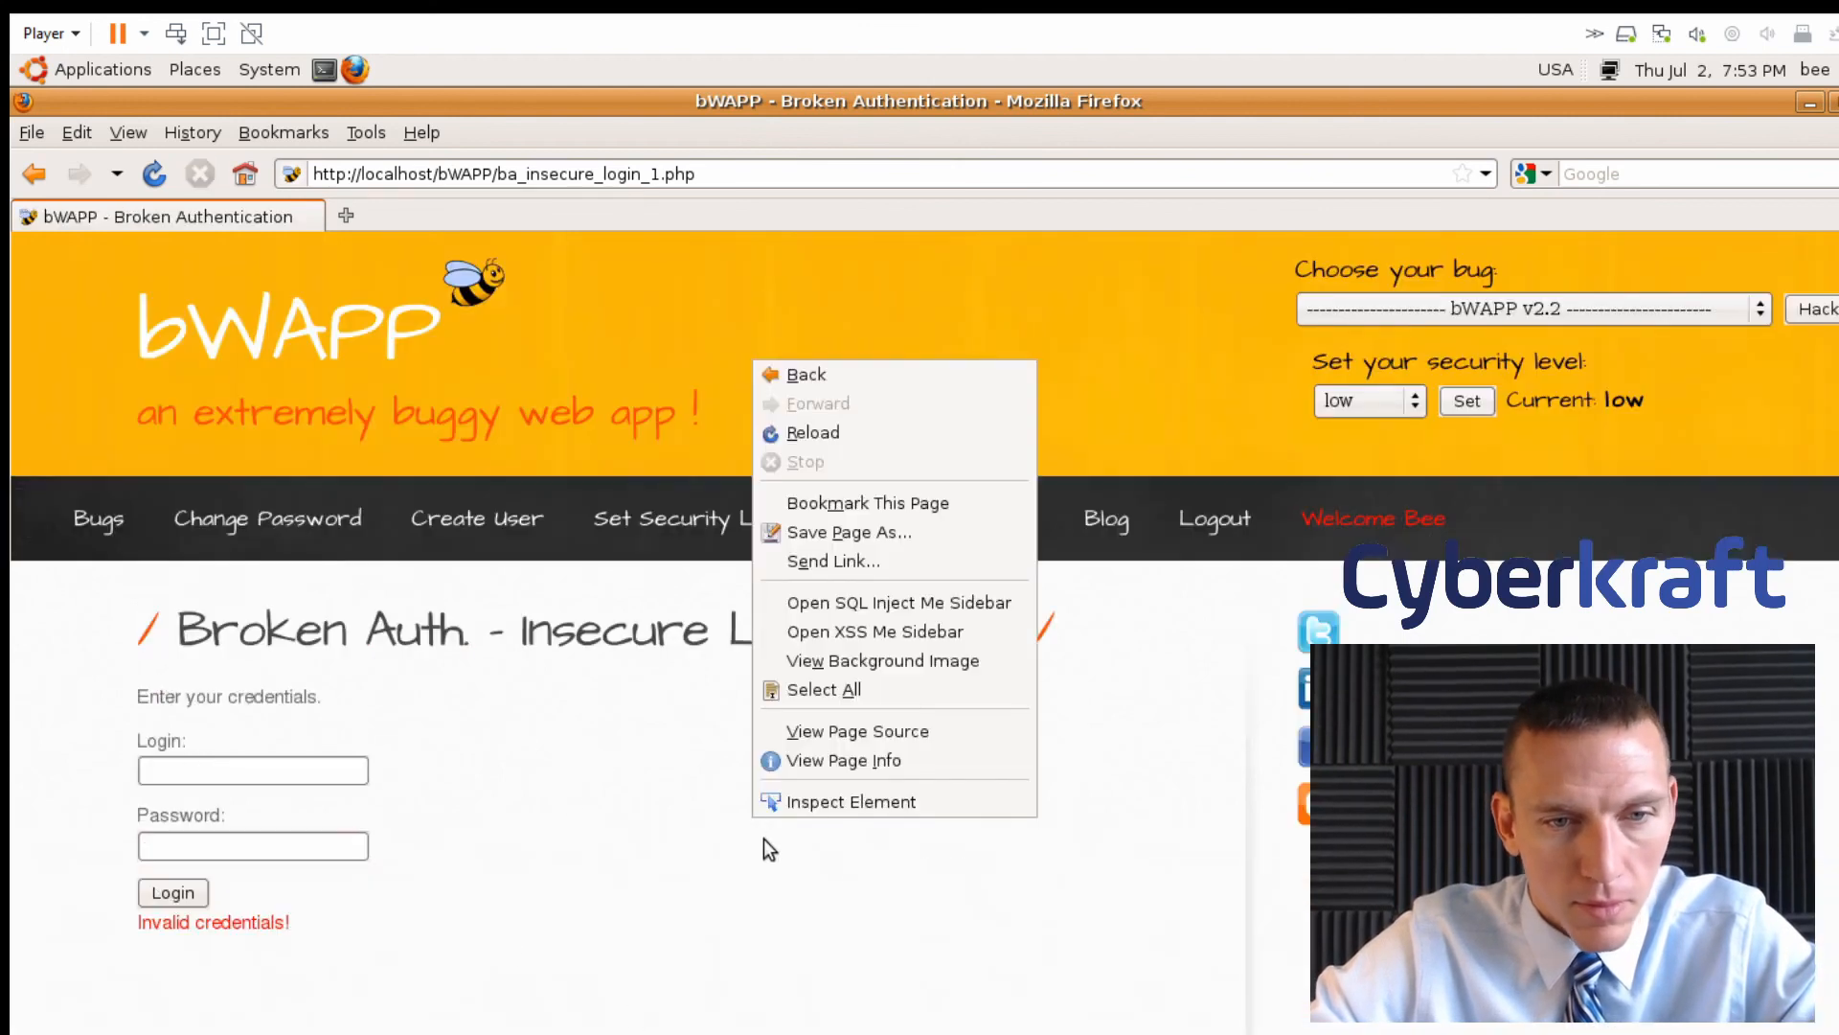
click(872, 801)
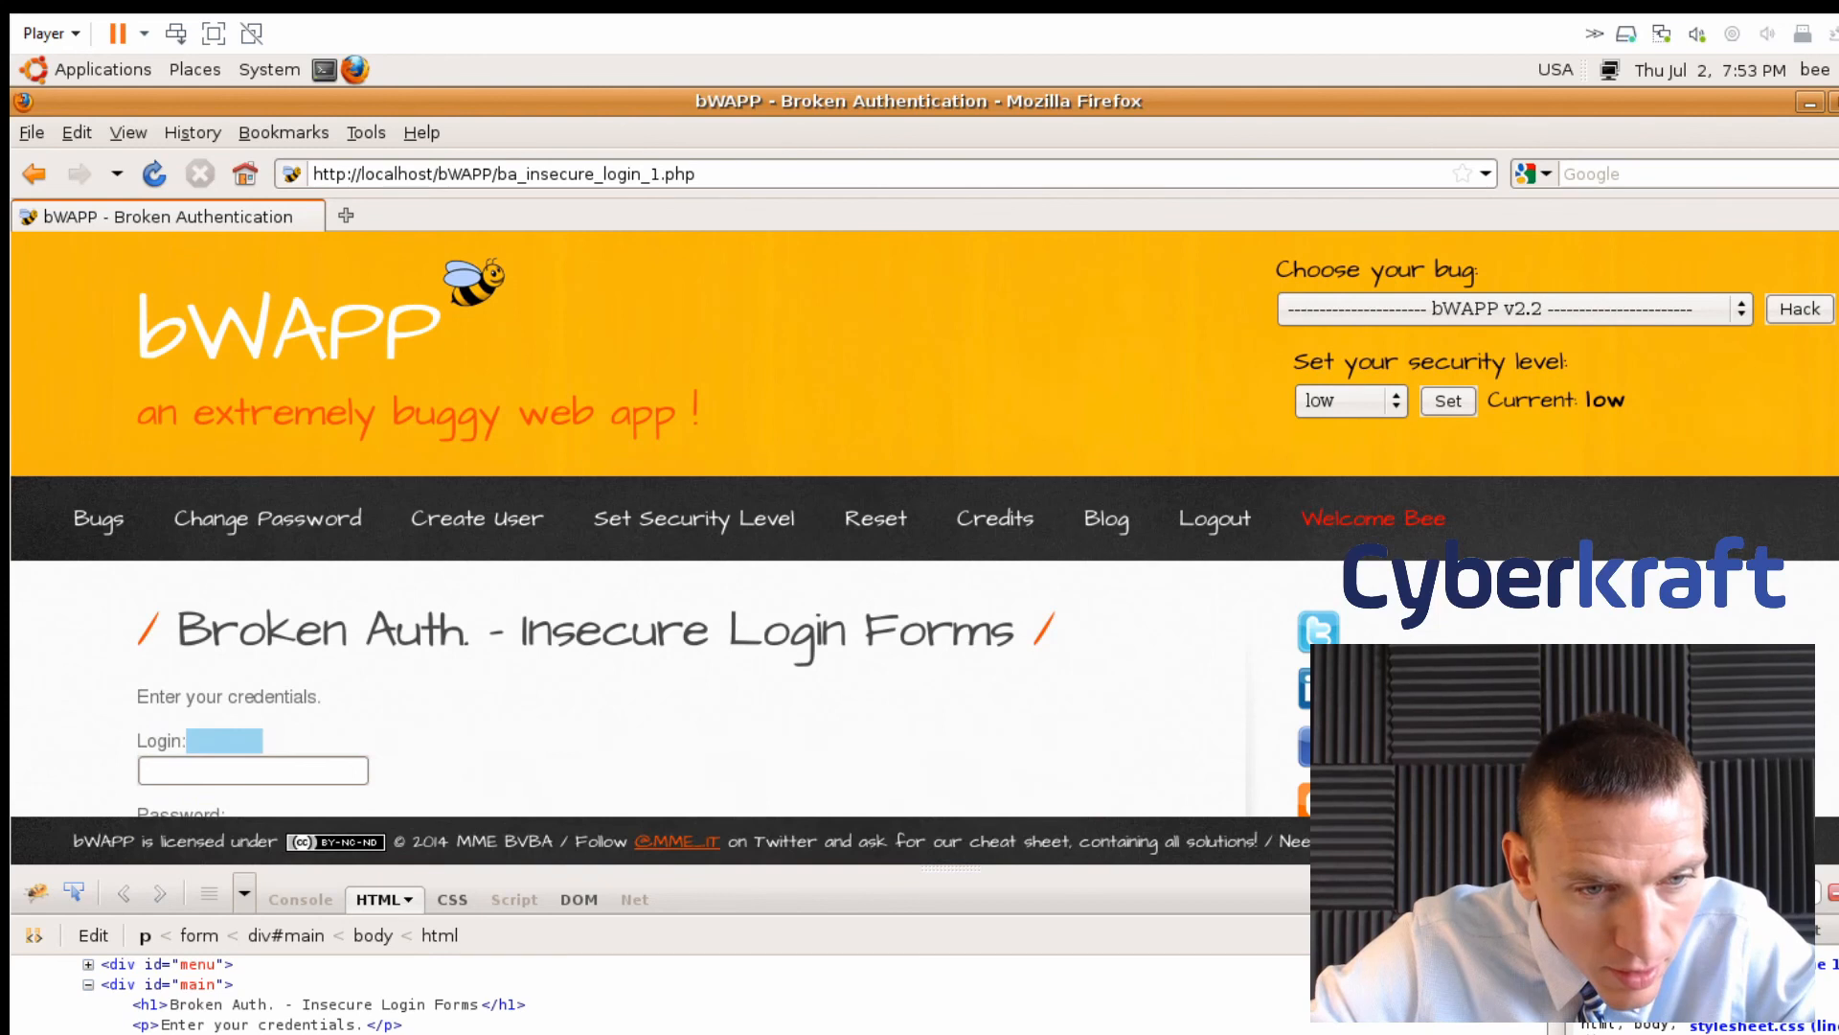
click(258, 770)
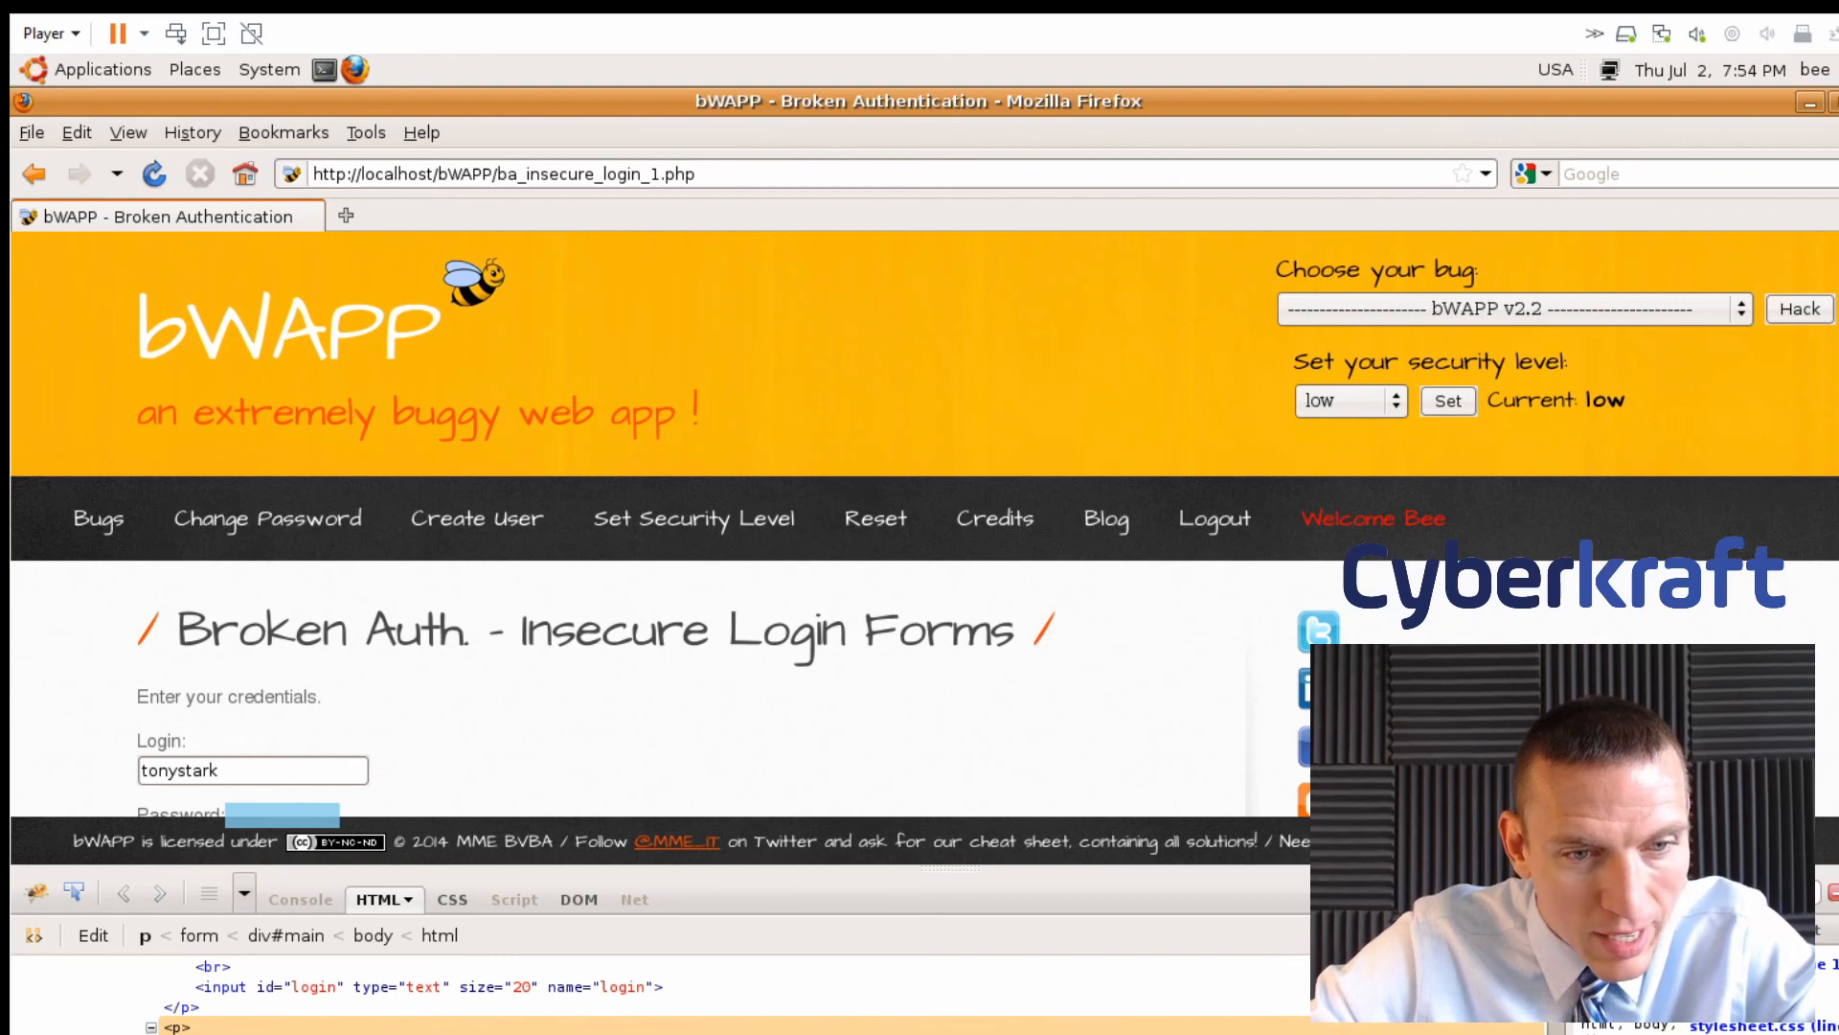
drag(455, 1033, 493, 946)
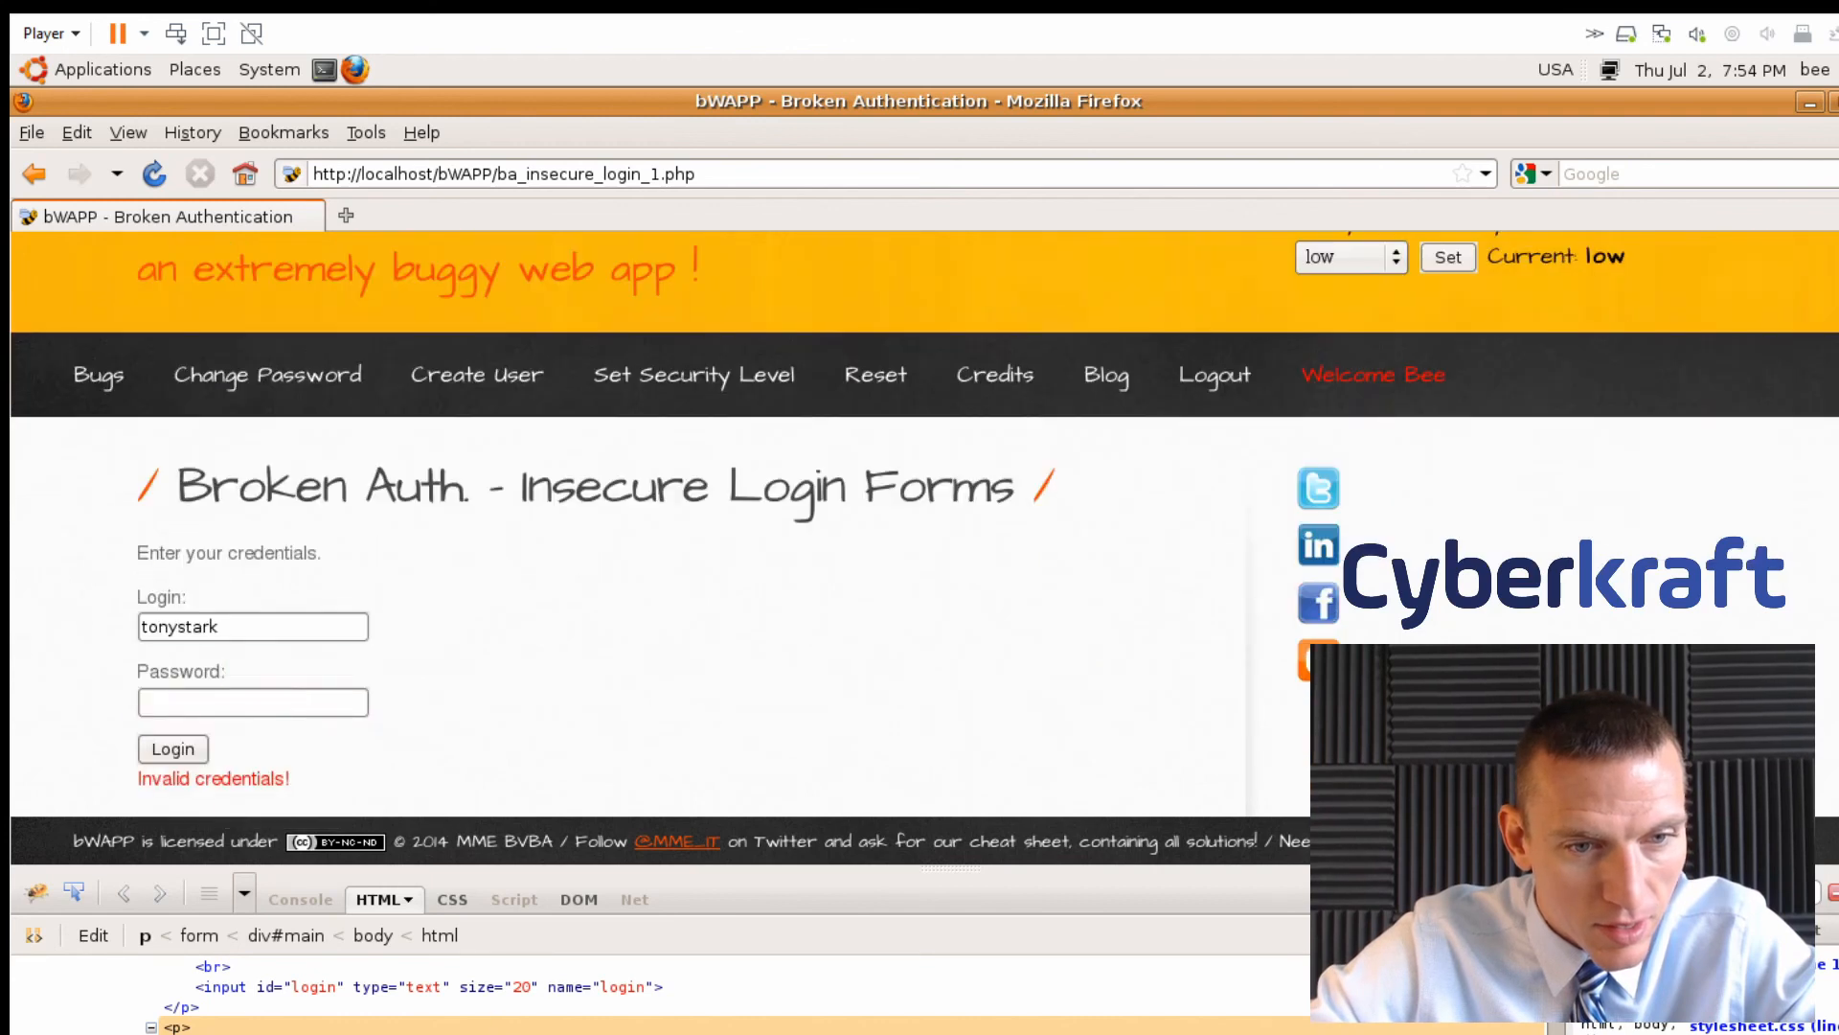
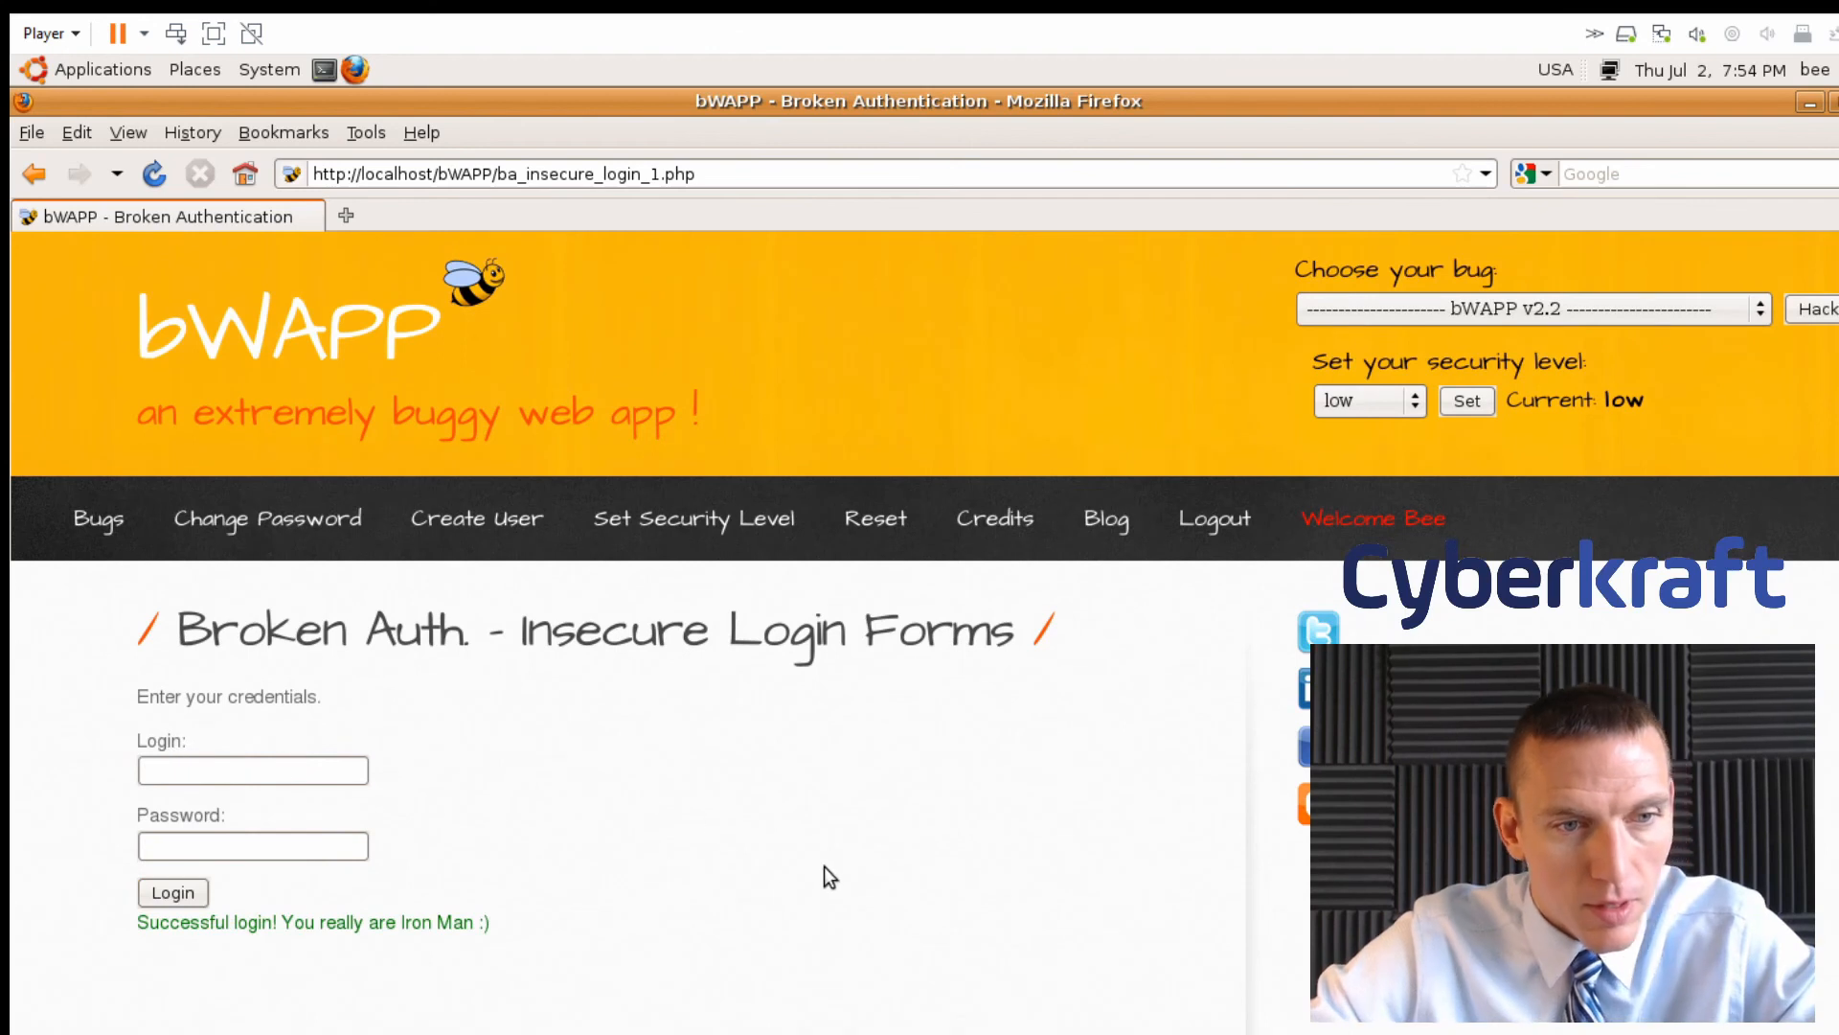
Highlight the login result message below the form and clear the selection
drag(109, 924, 647, 894)
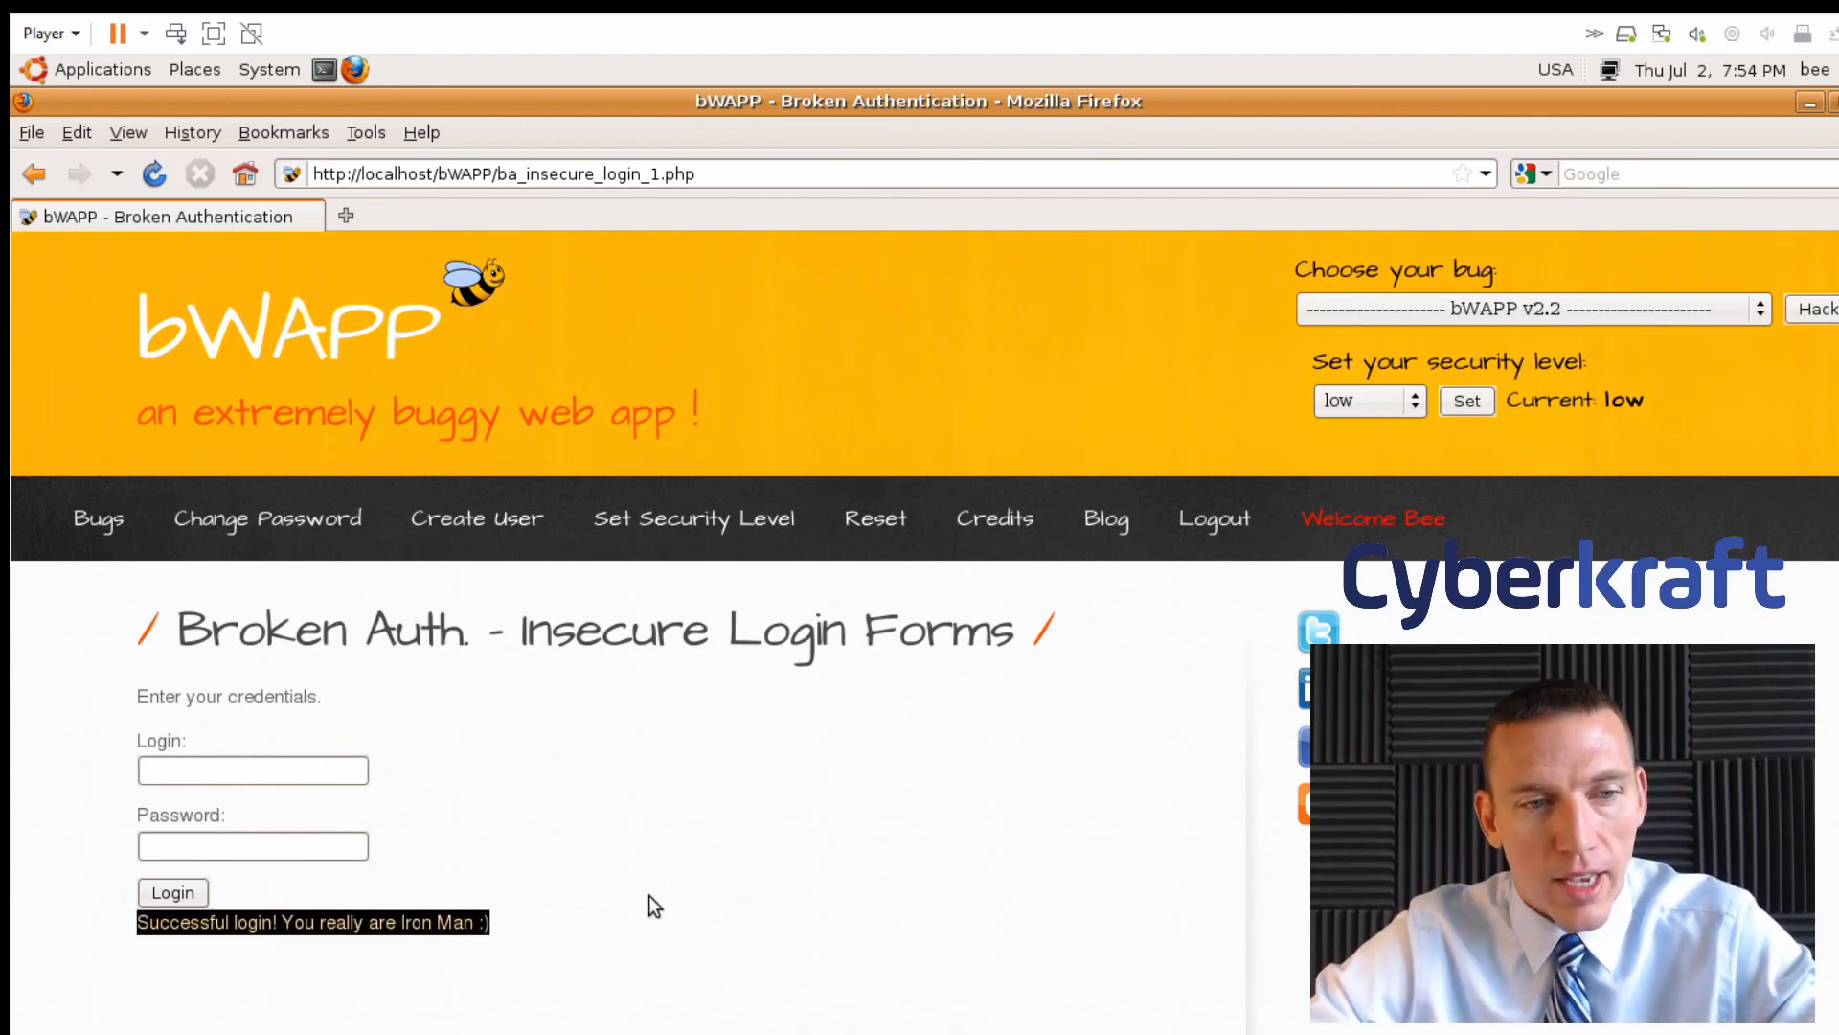
click(1088, 906)
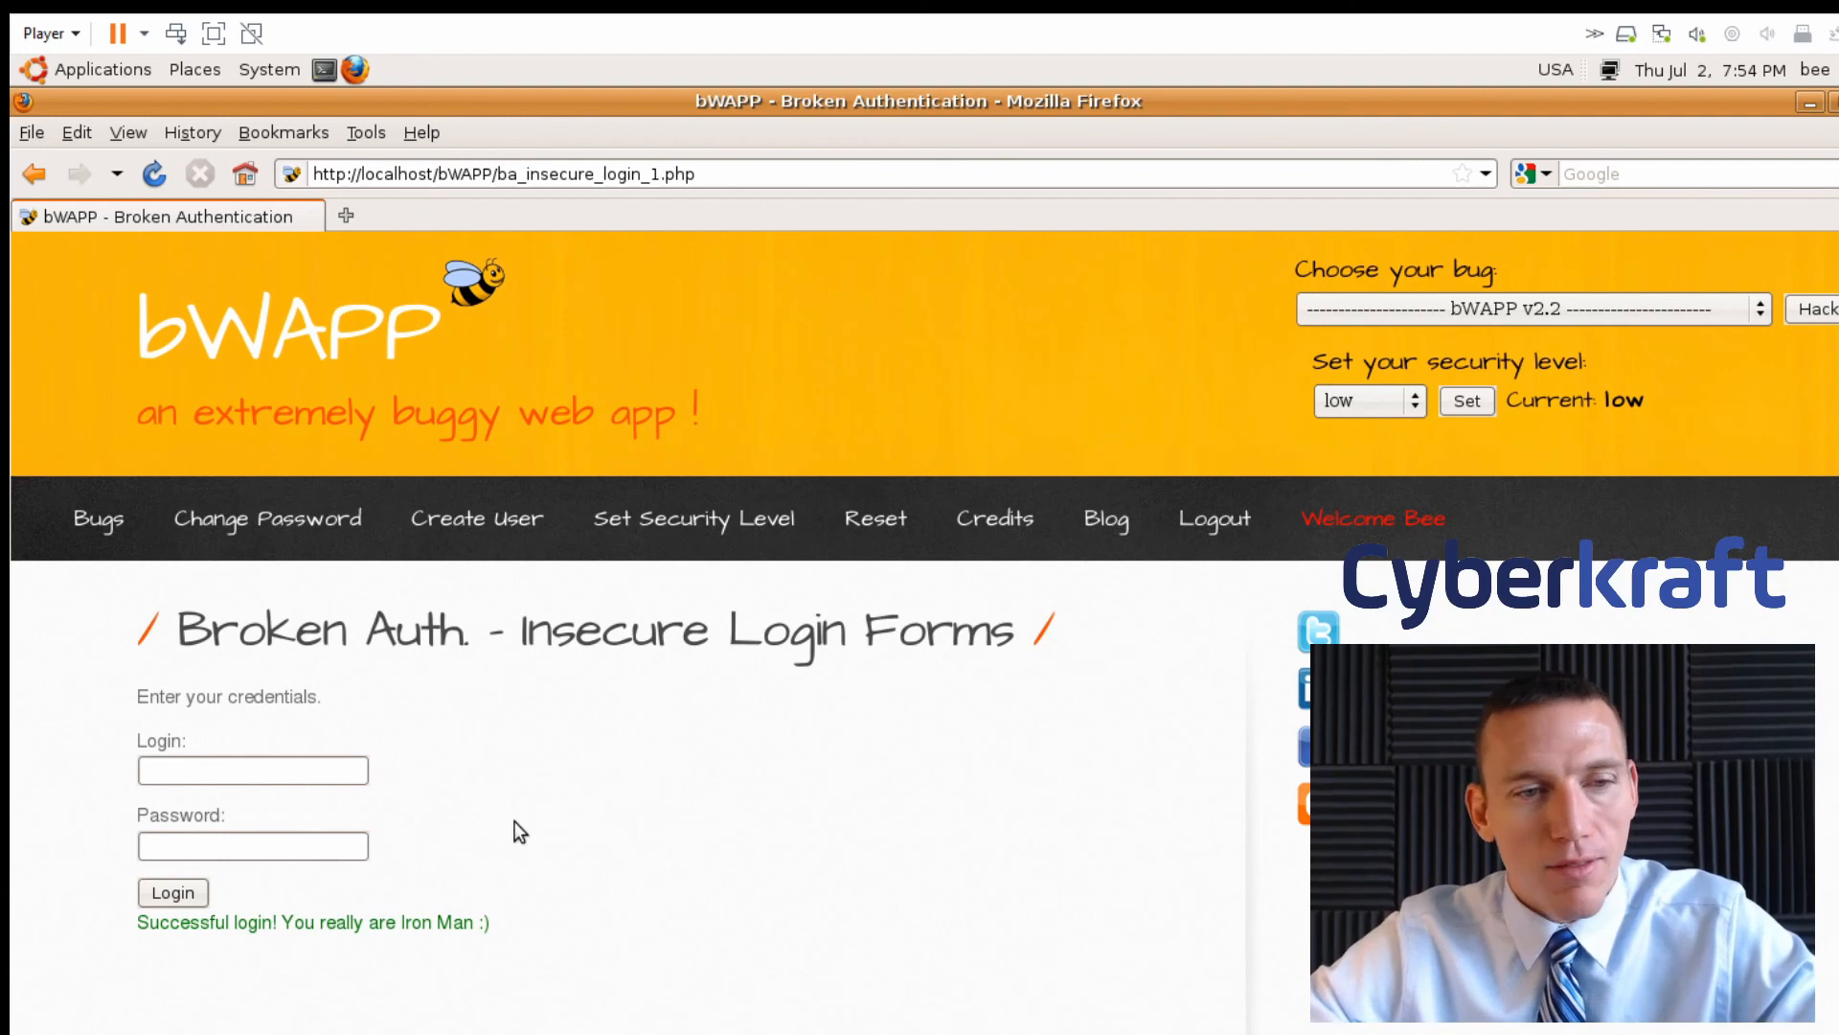
right_click(654, 755)
click(1503, 531)
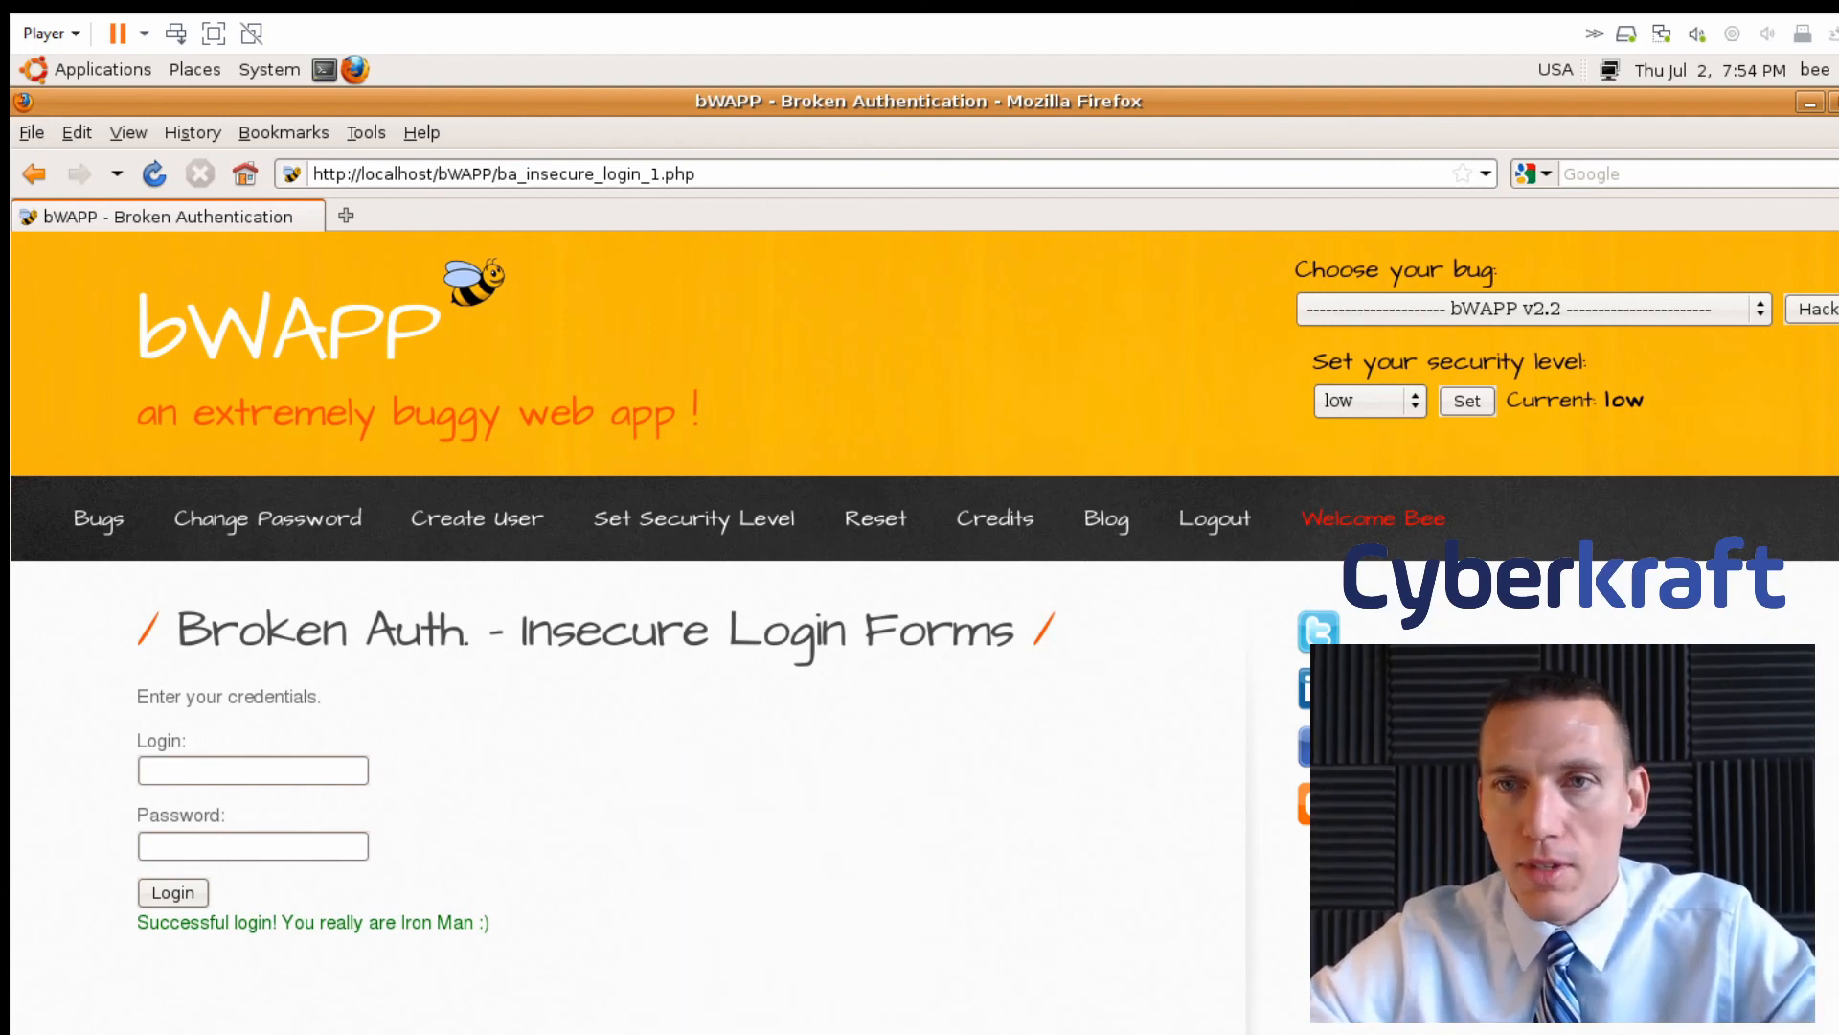